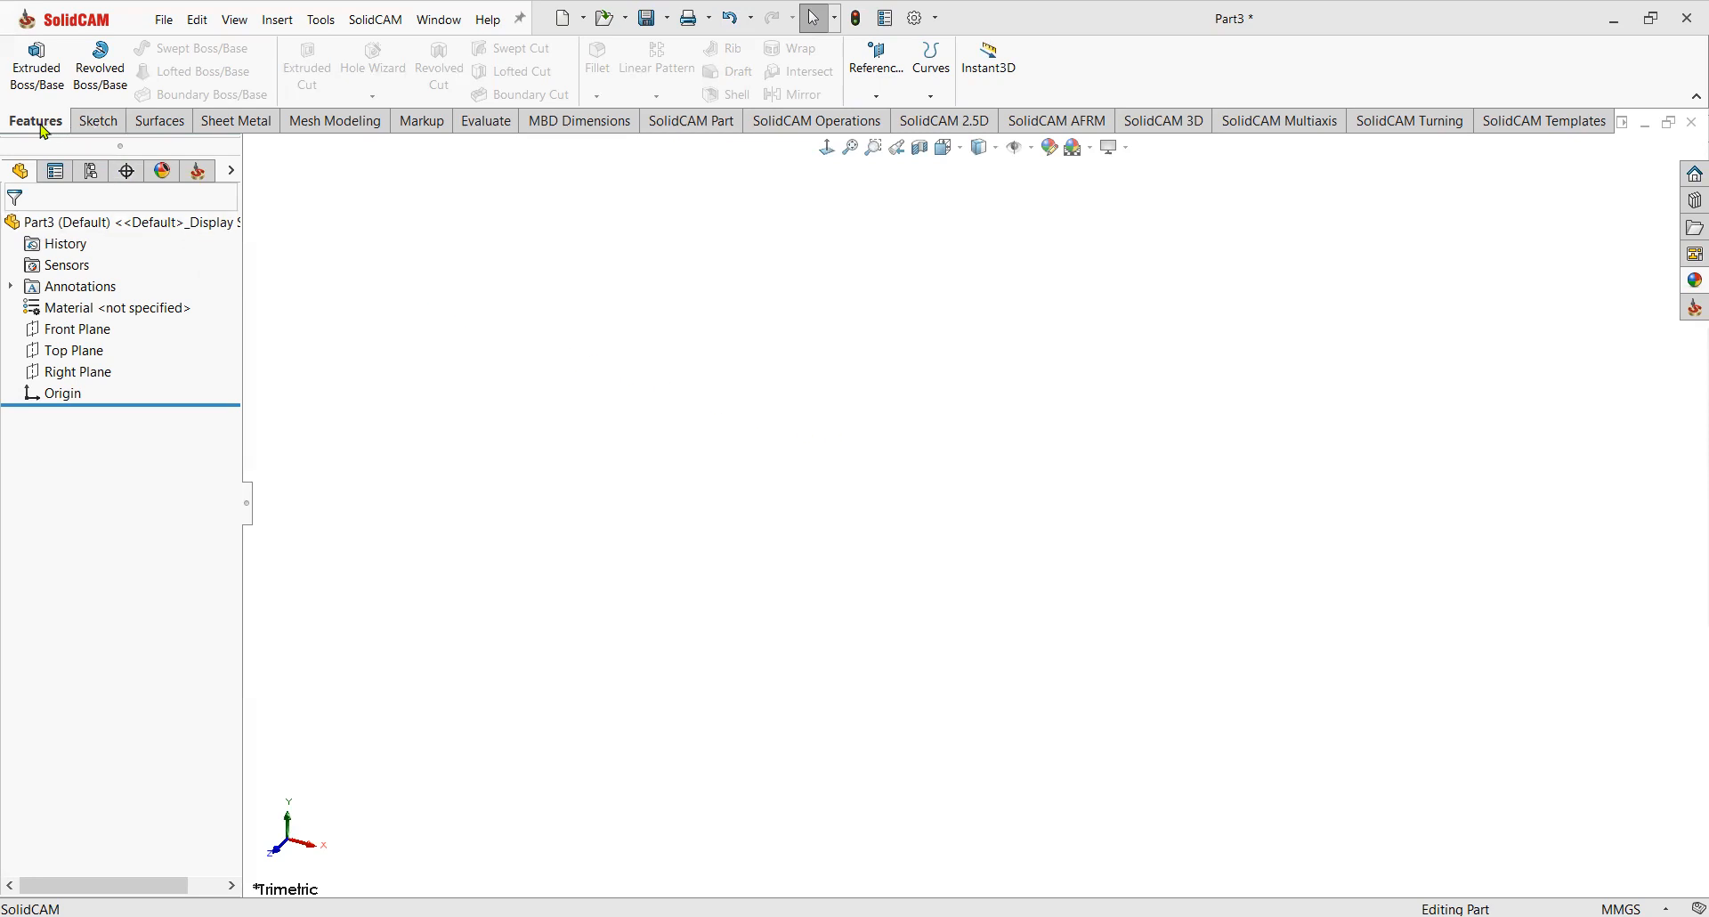
click(85, 124)
click(49, 125)
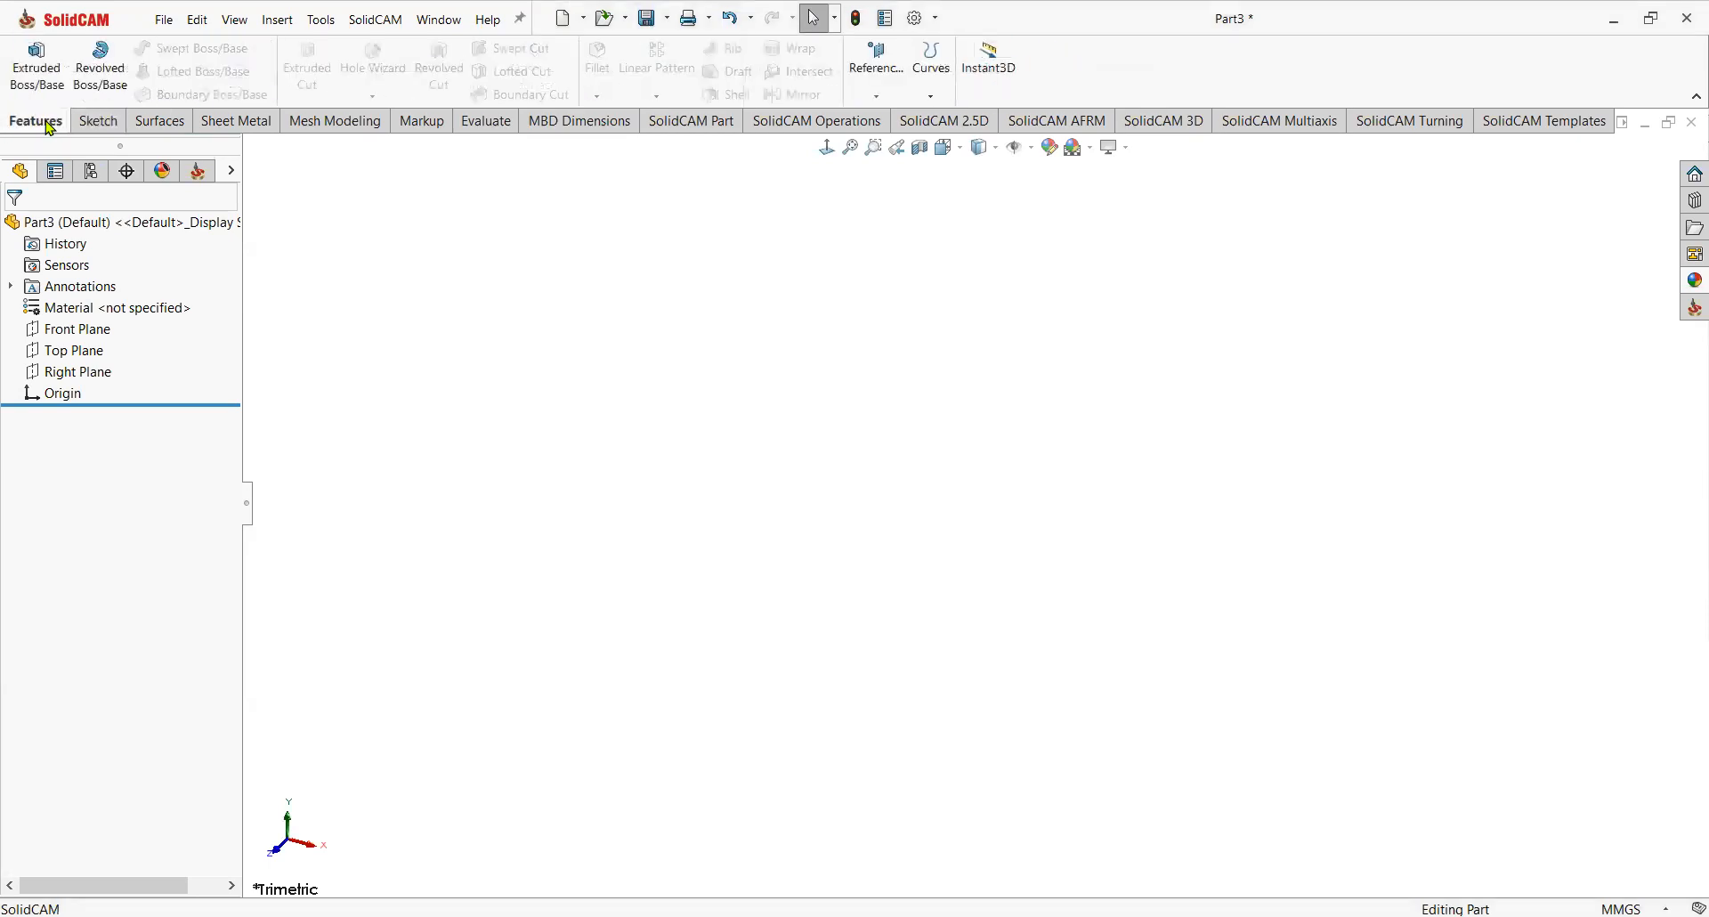
click(153, 125)
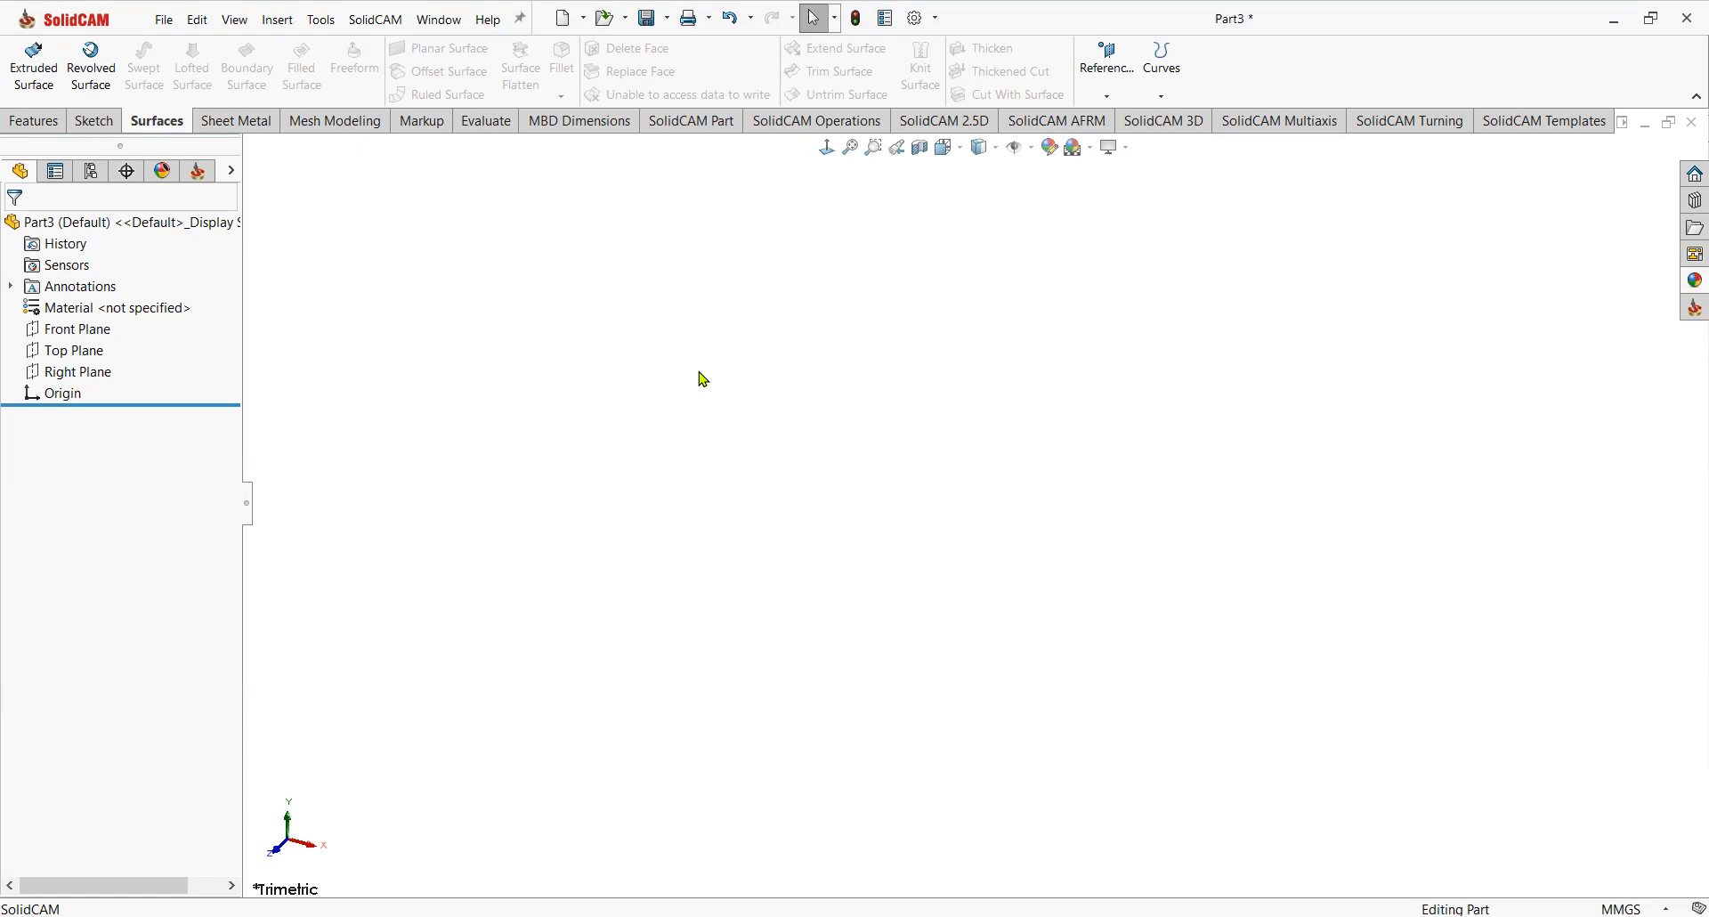
Sketch a corner rectangle about 39 mm high on the Front Plane, starting at the origin.
click(81, 331)
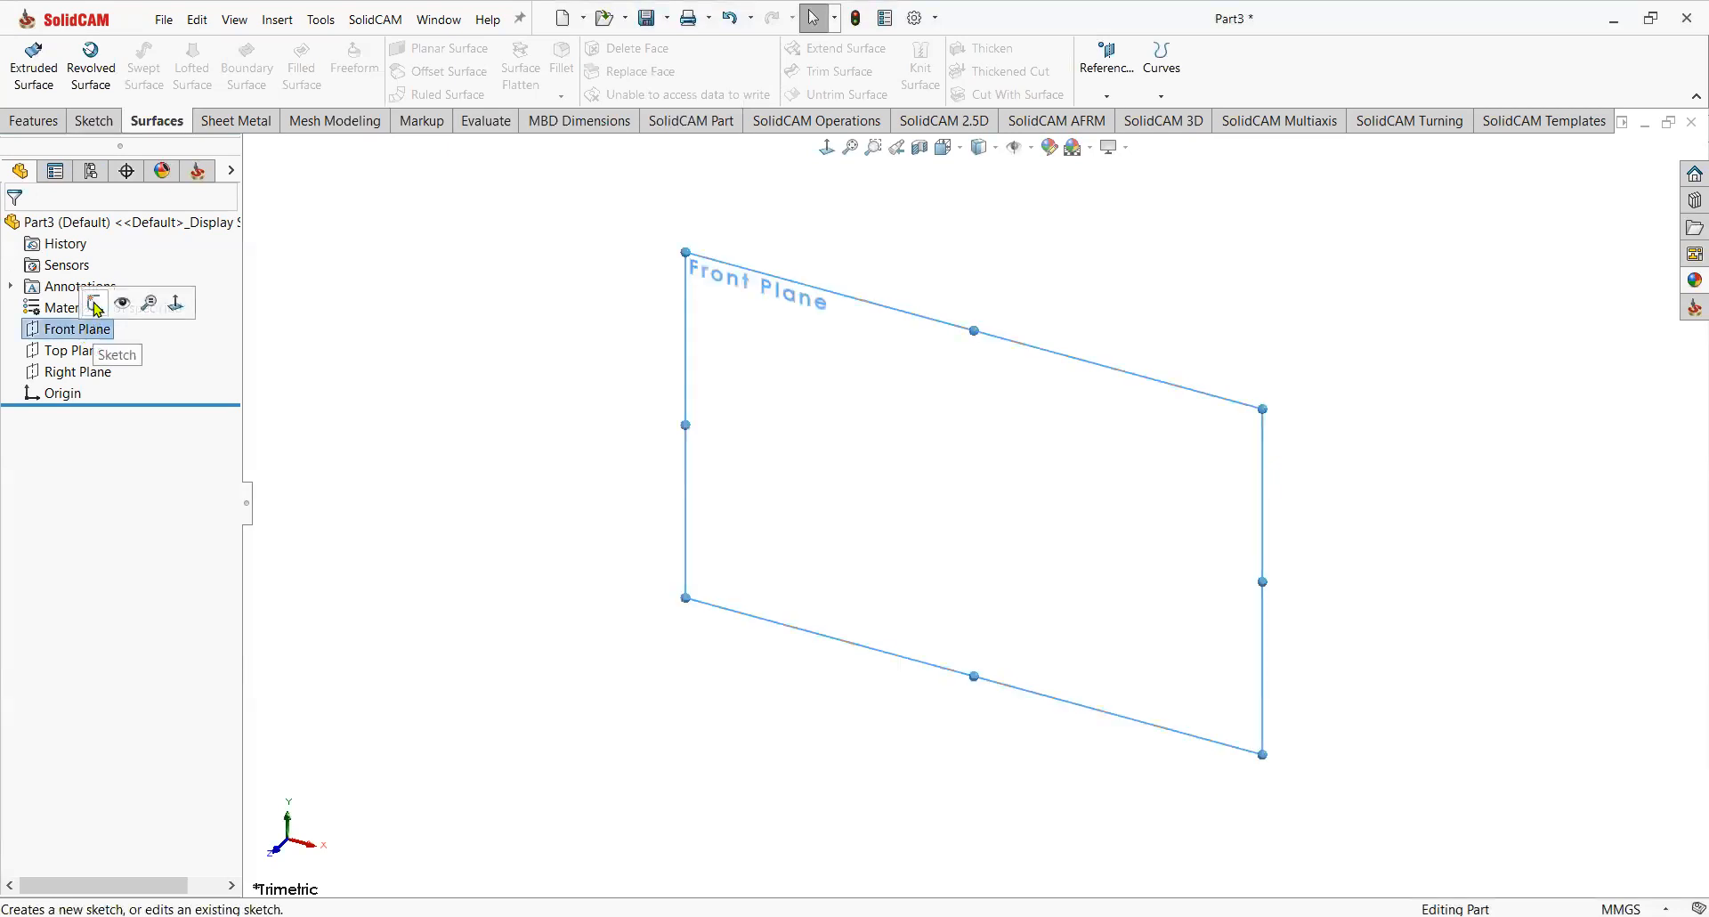
click(94, 305)
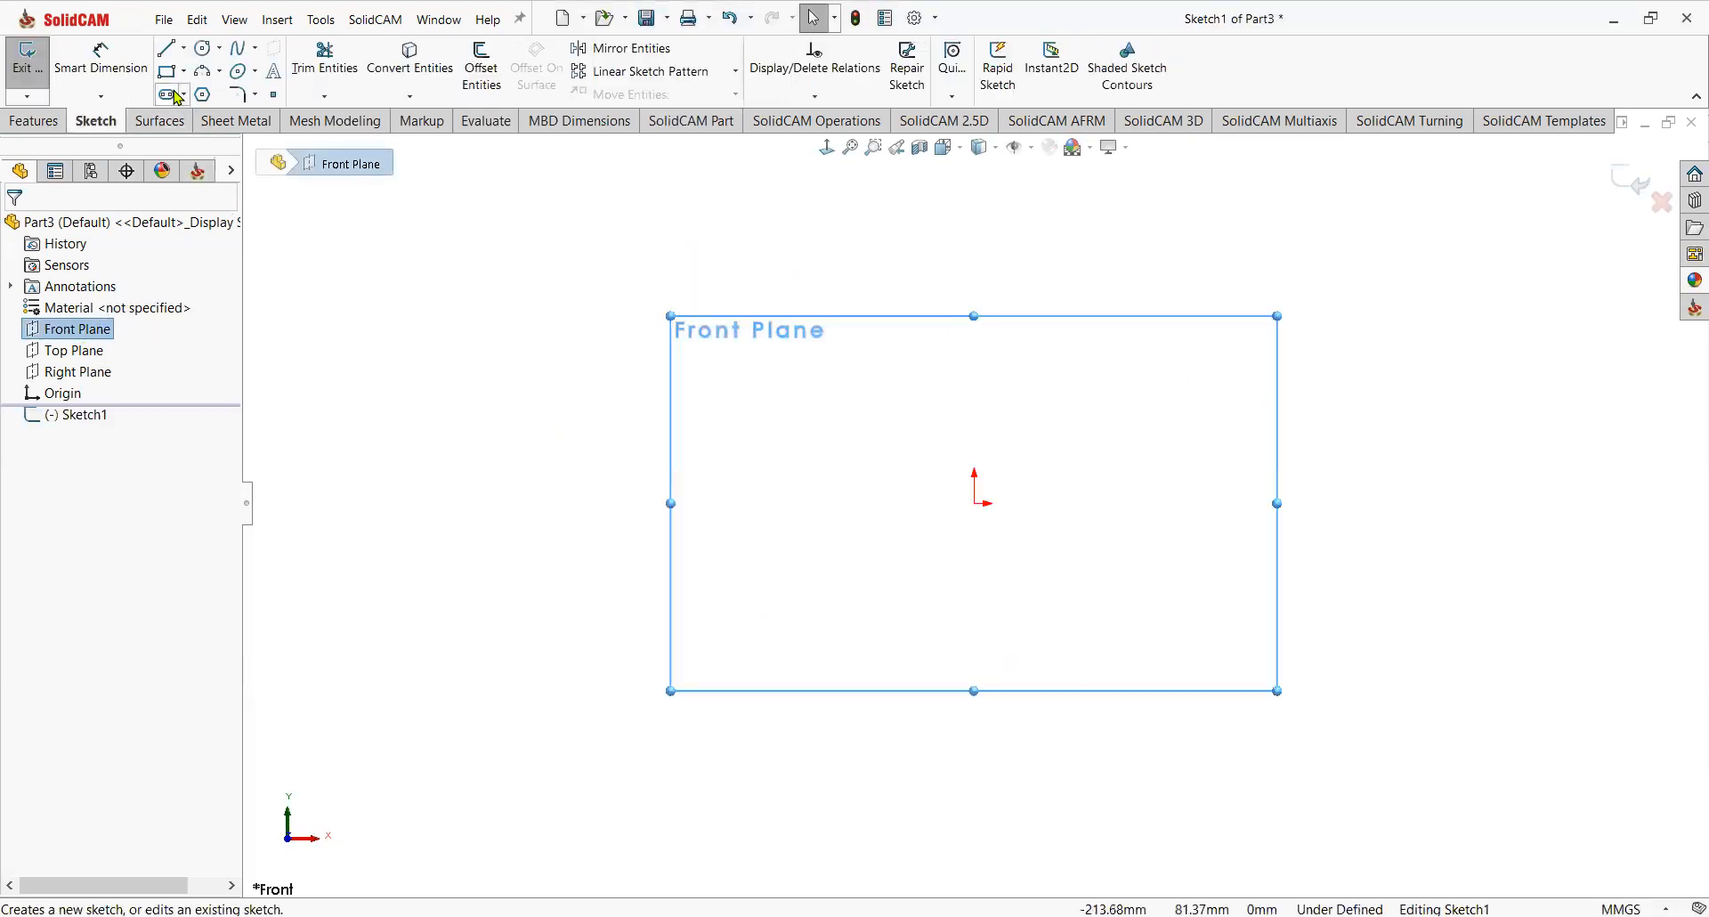
key(r)
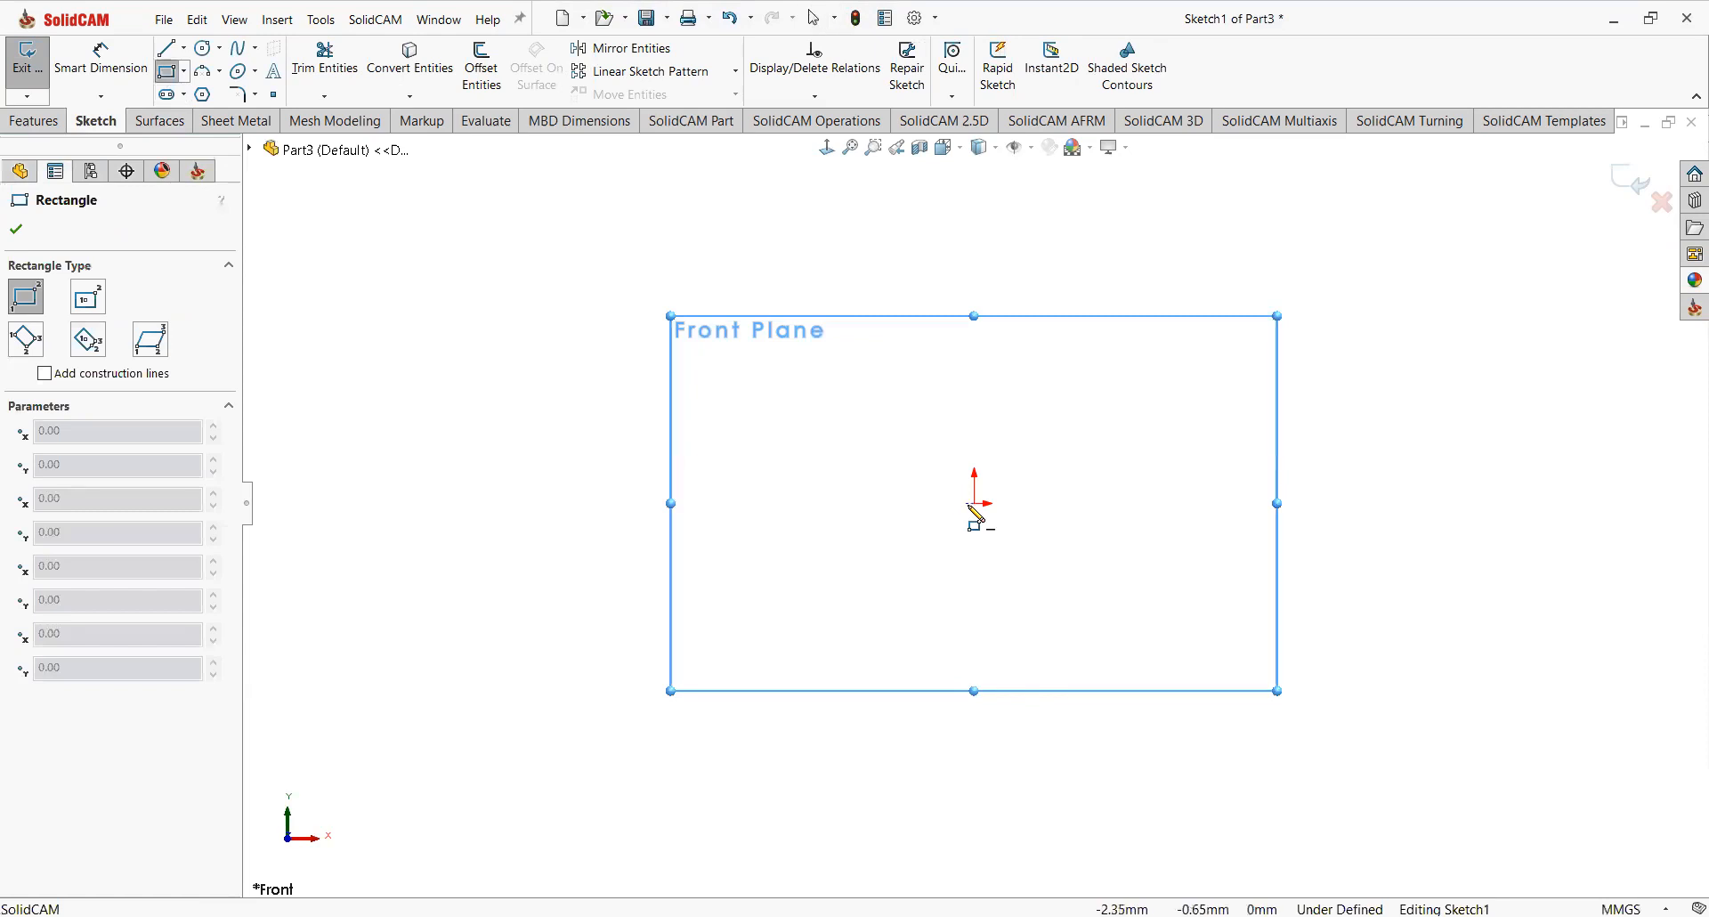
drag(974, 504, 1244, 368)
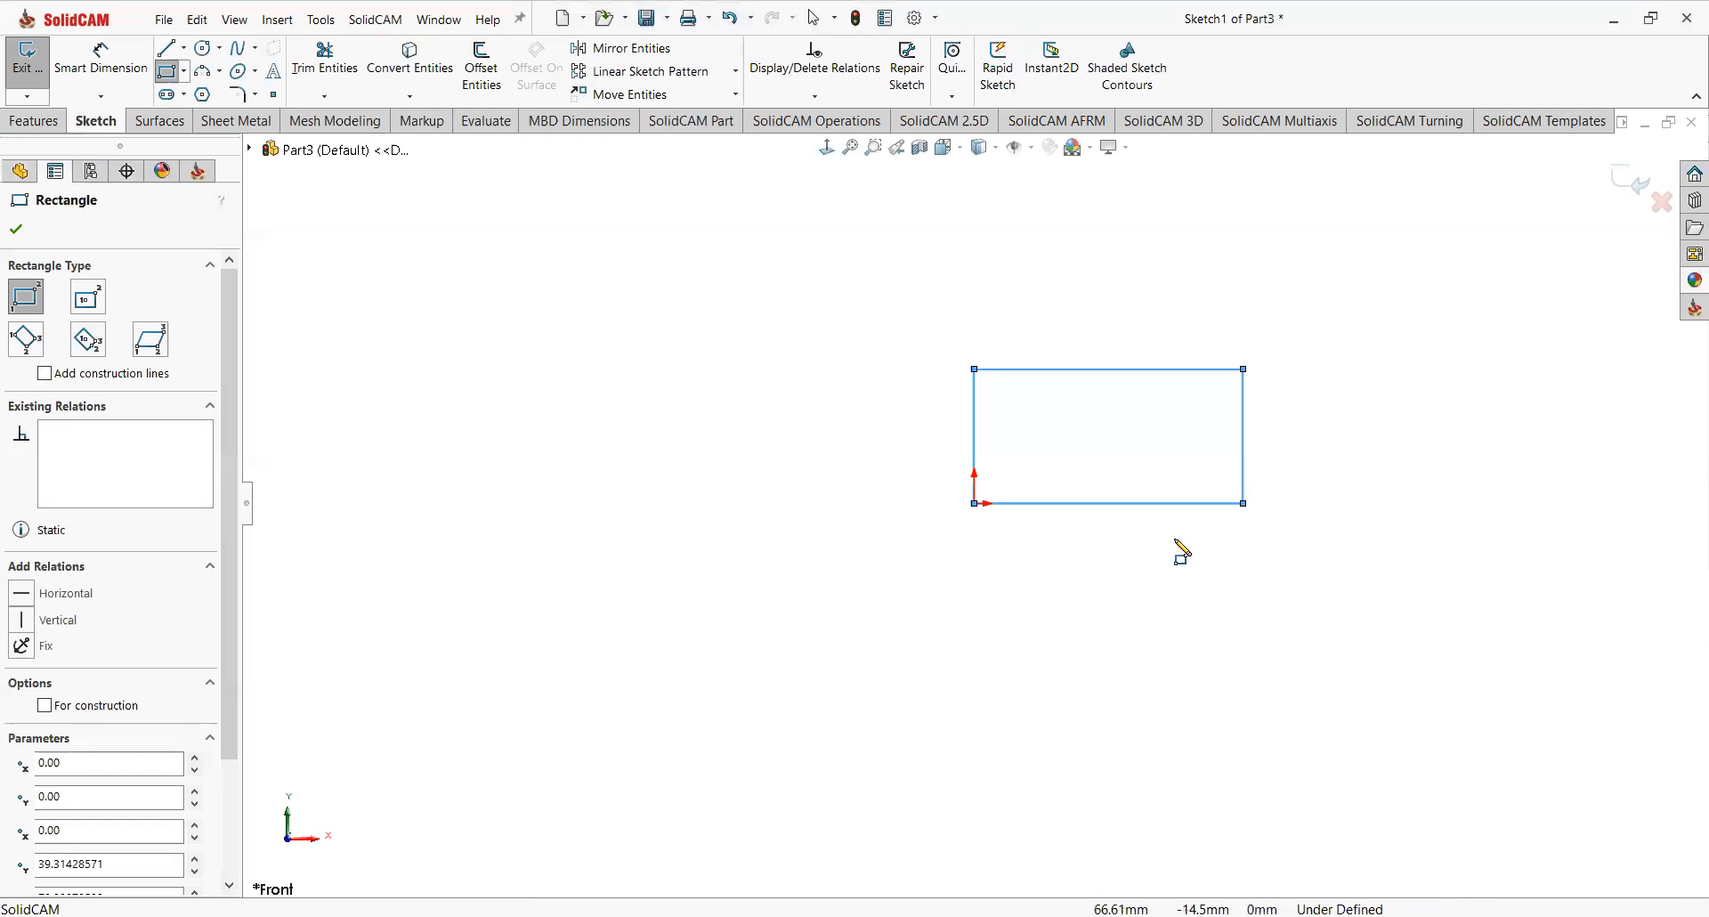
Extrude the rectangle as a surface to a blind depth of 20 mm, leaving the end uncapped.
click(169, 125)
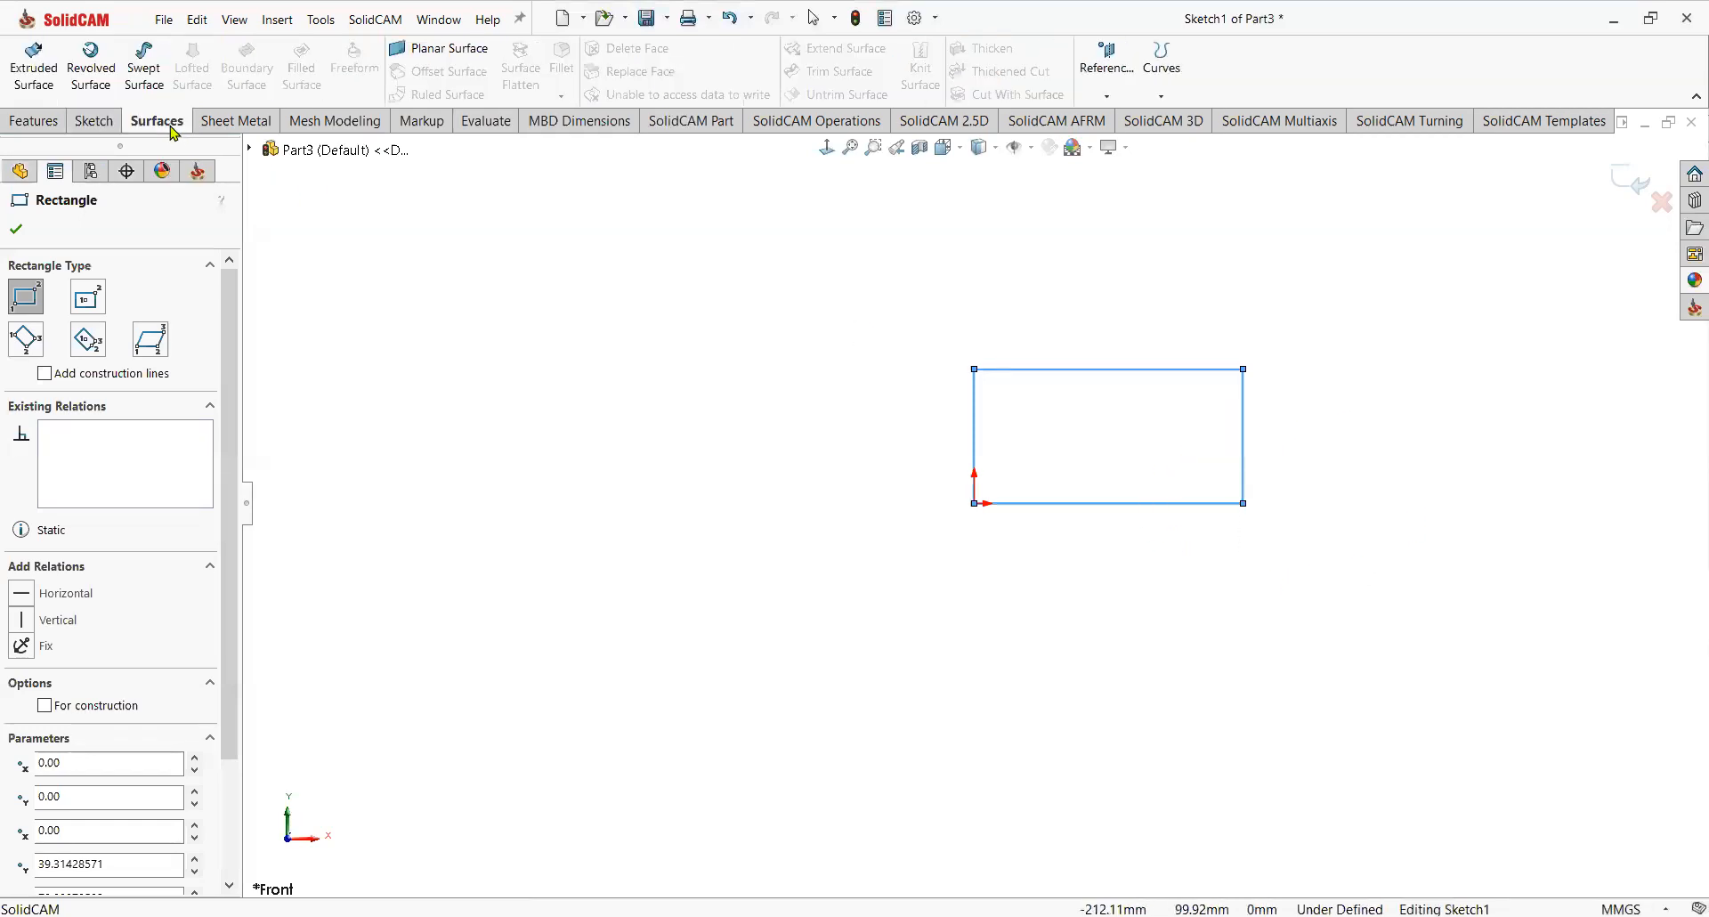
click(47, 88)
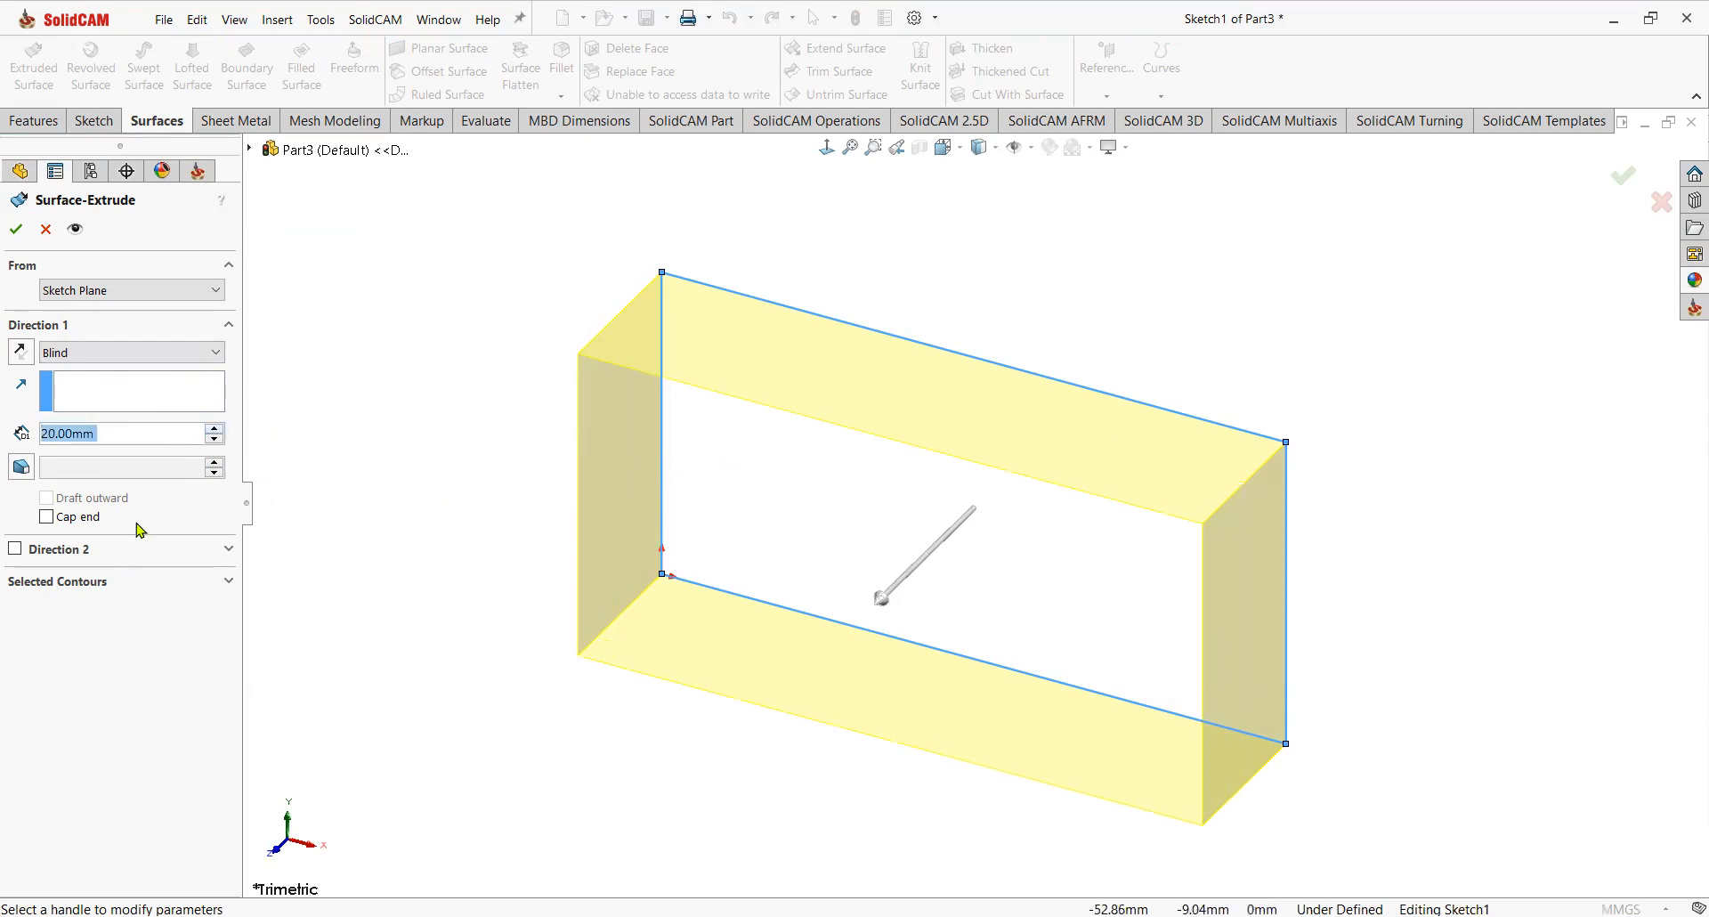
click(16, 229)
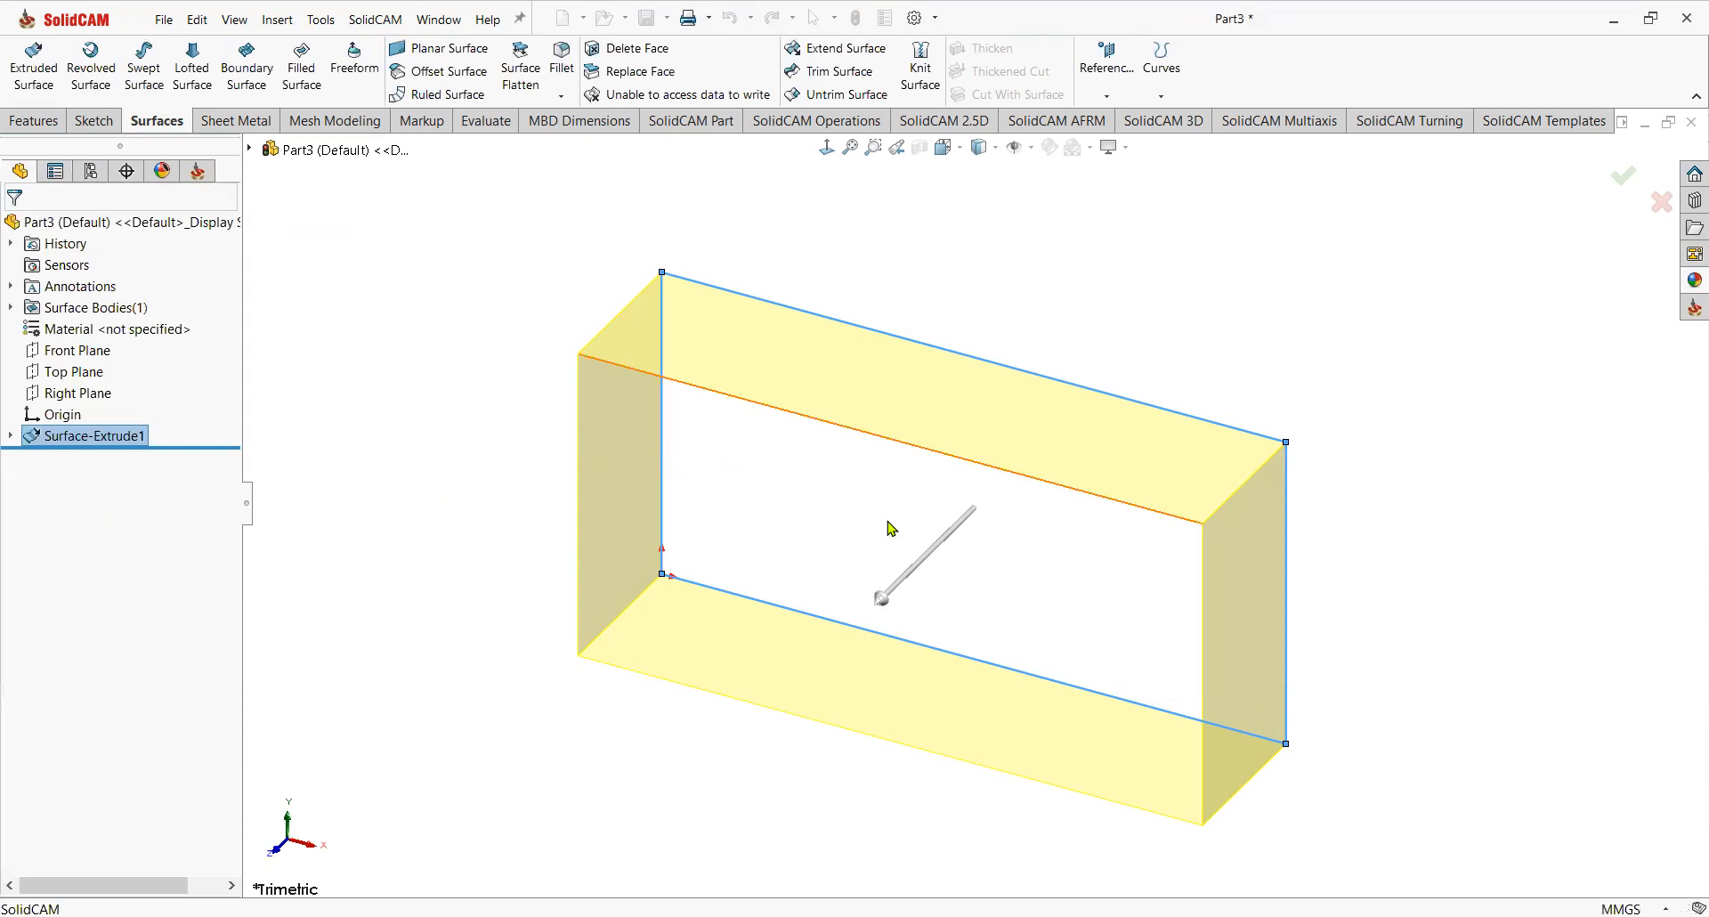
Examine the wall thickness of the extruded surface from the front and from oblique angles.
mouse_move(1026, 633)
middle_down()
mouse_move(1030, 509)
mouse_move(1102, 535)
mouse_move(1108, 565)
mouse_move(1080, 552)
middle_up()
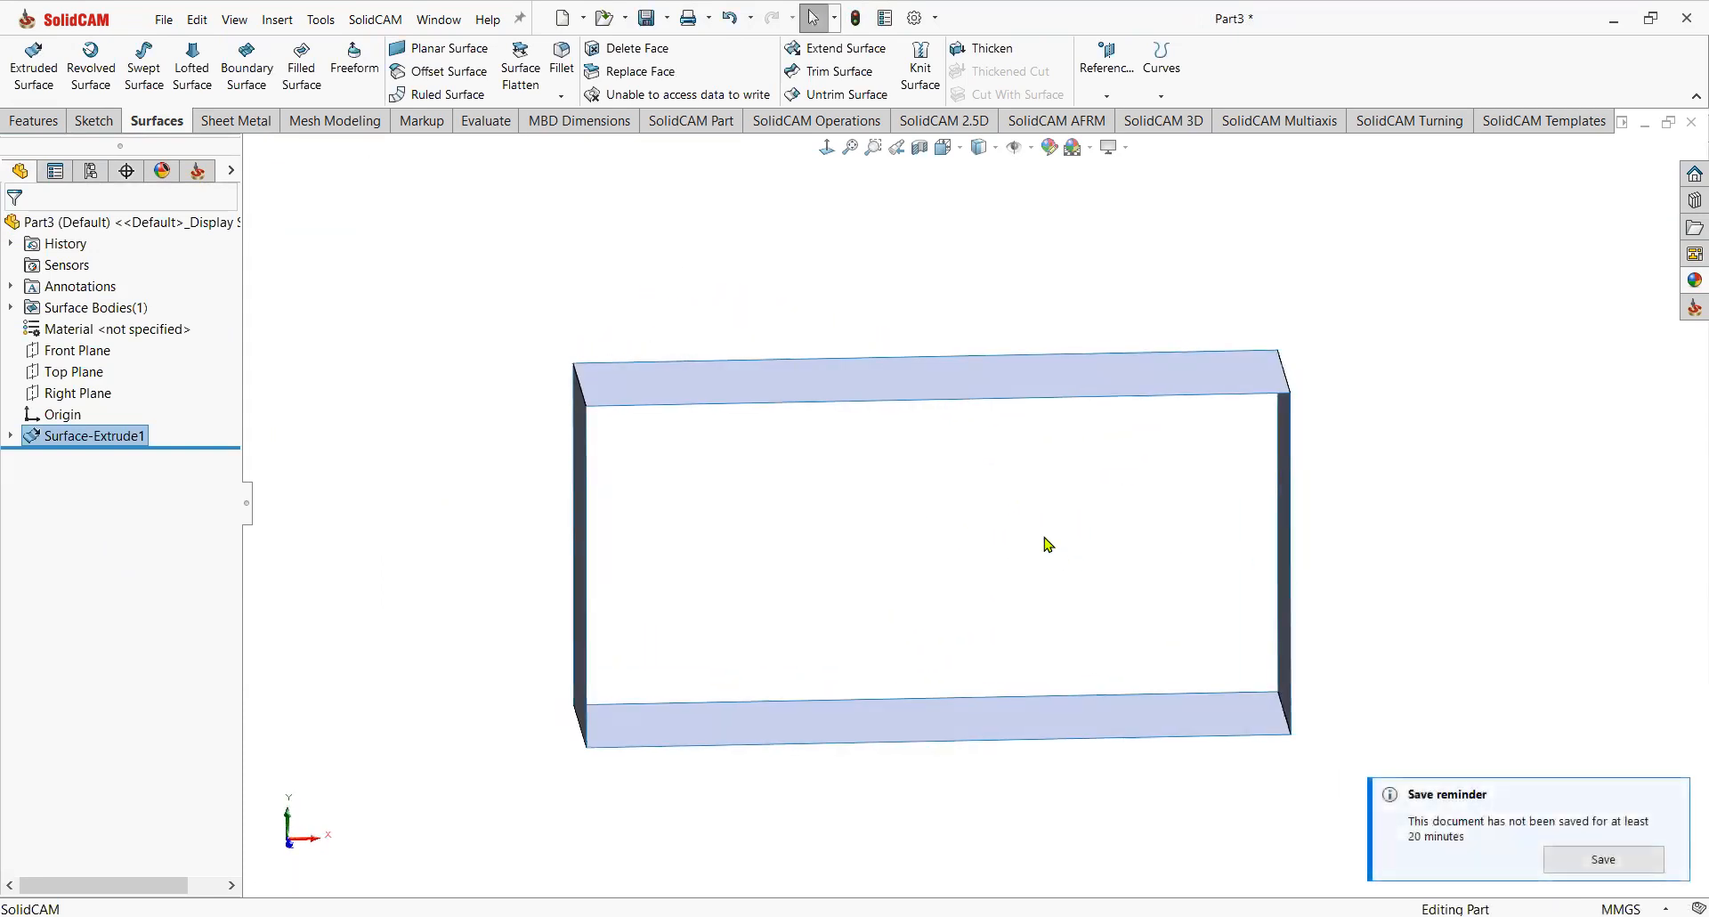
click(868, 281)
click(826, 148)
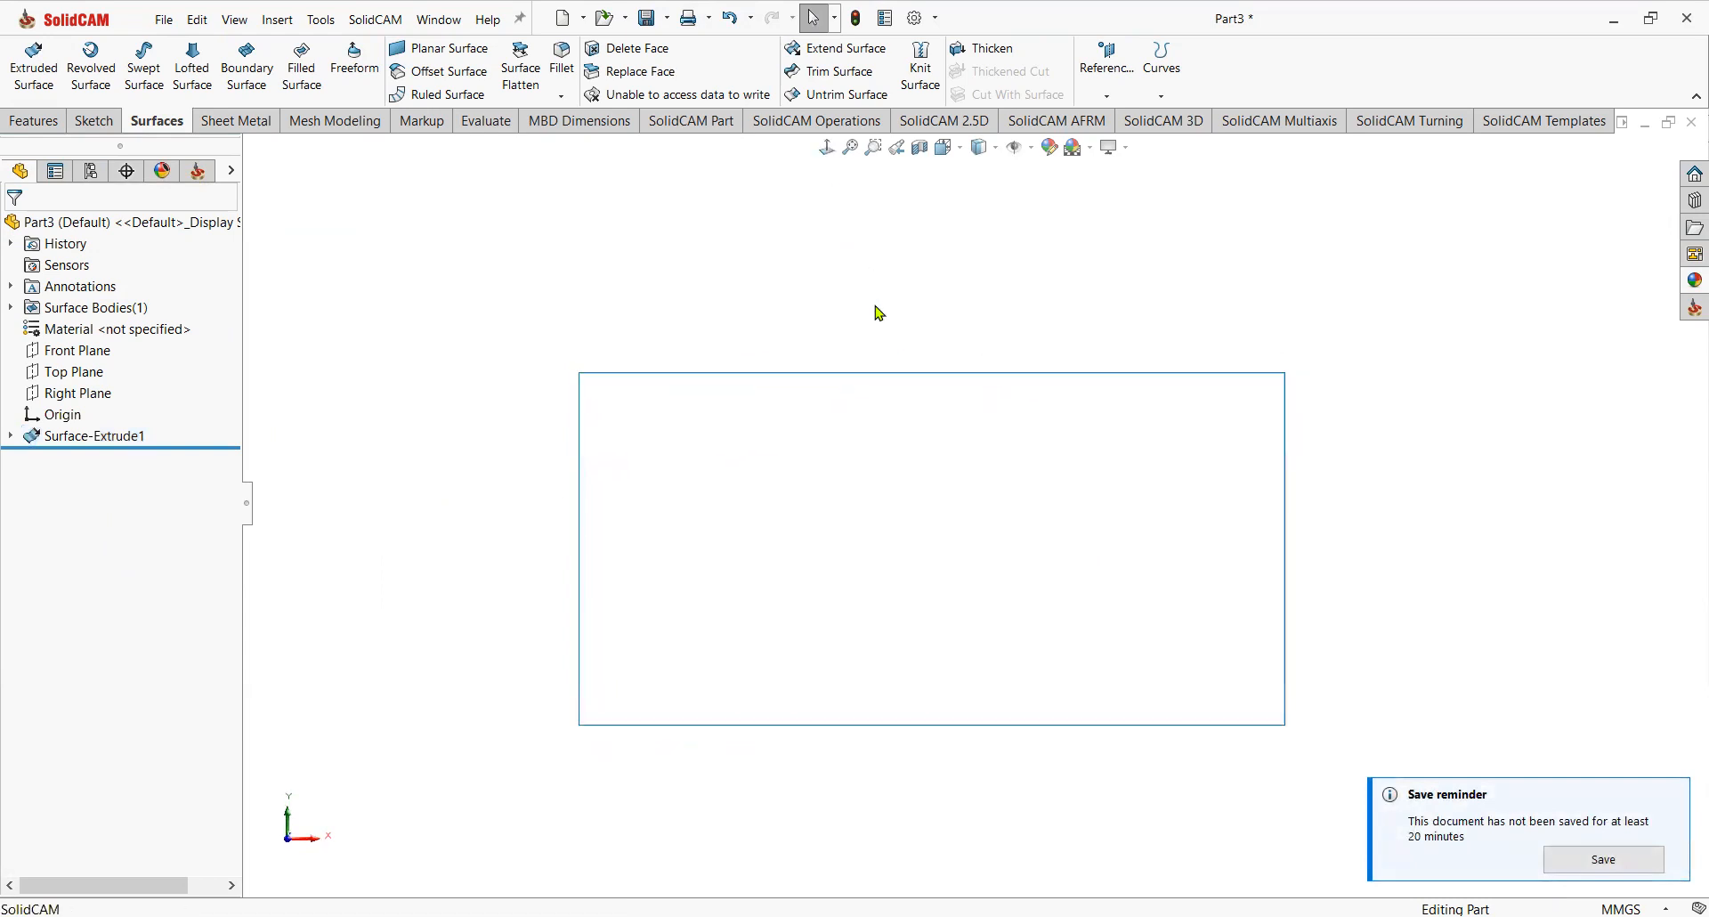
middle_drag(903, 386, 913, 441)
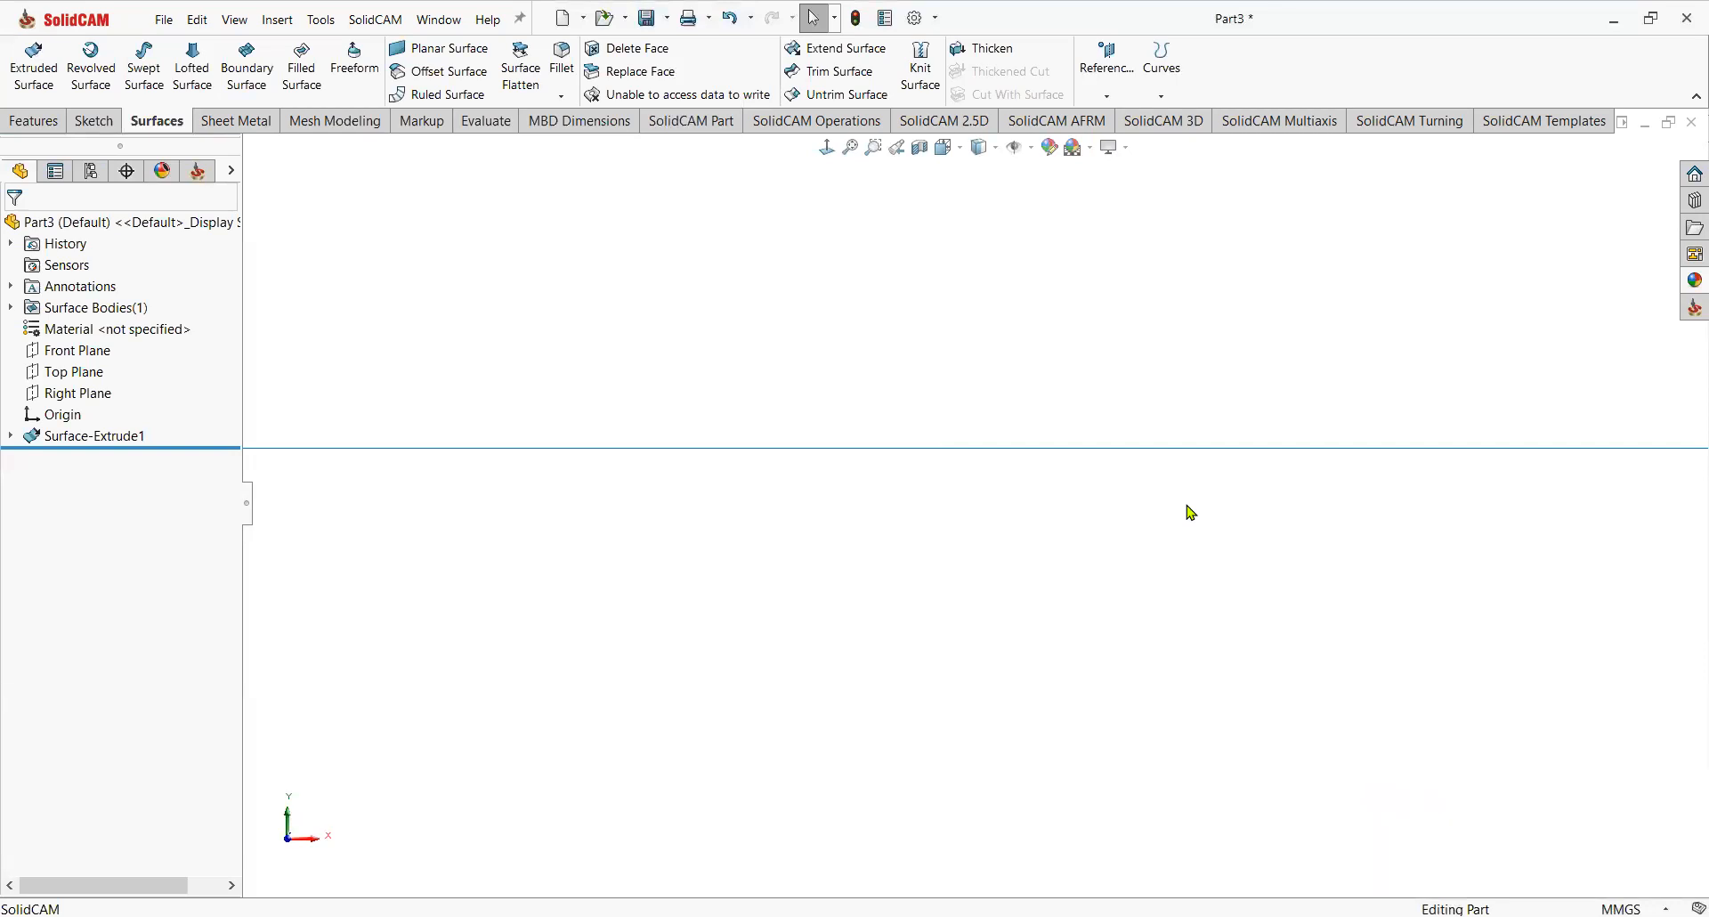
key(ctrl+1)
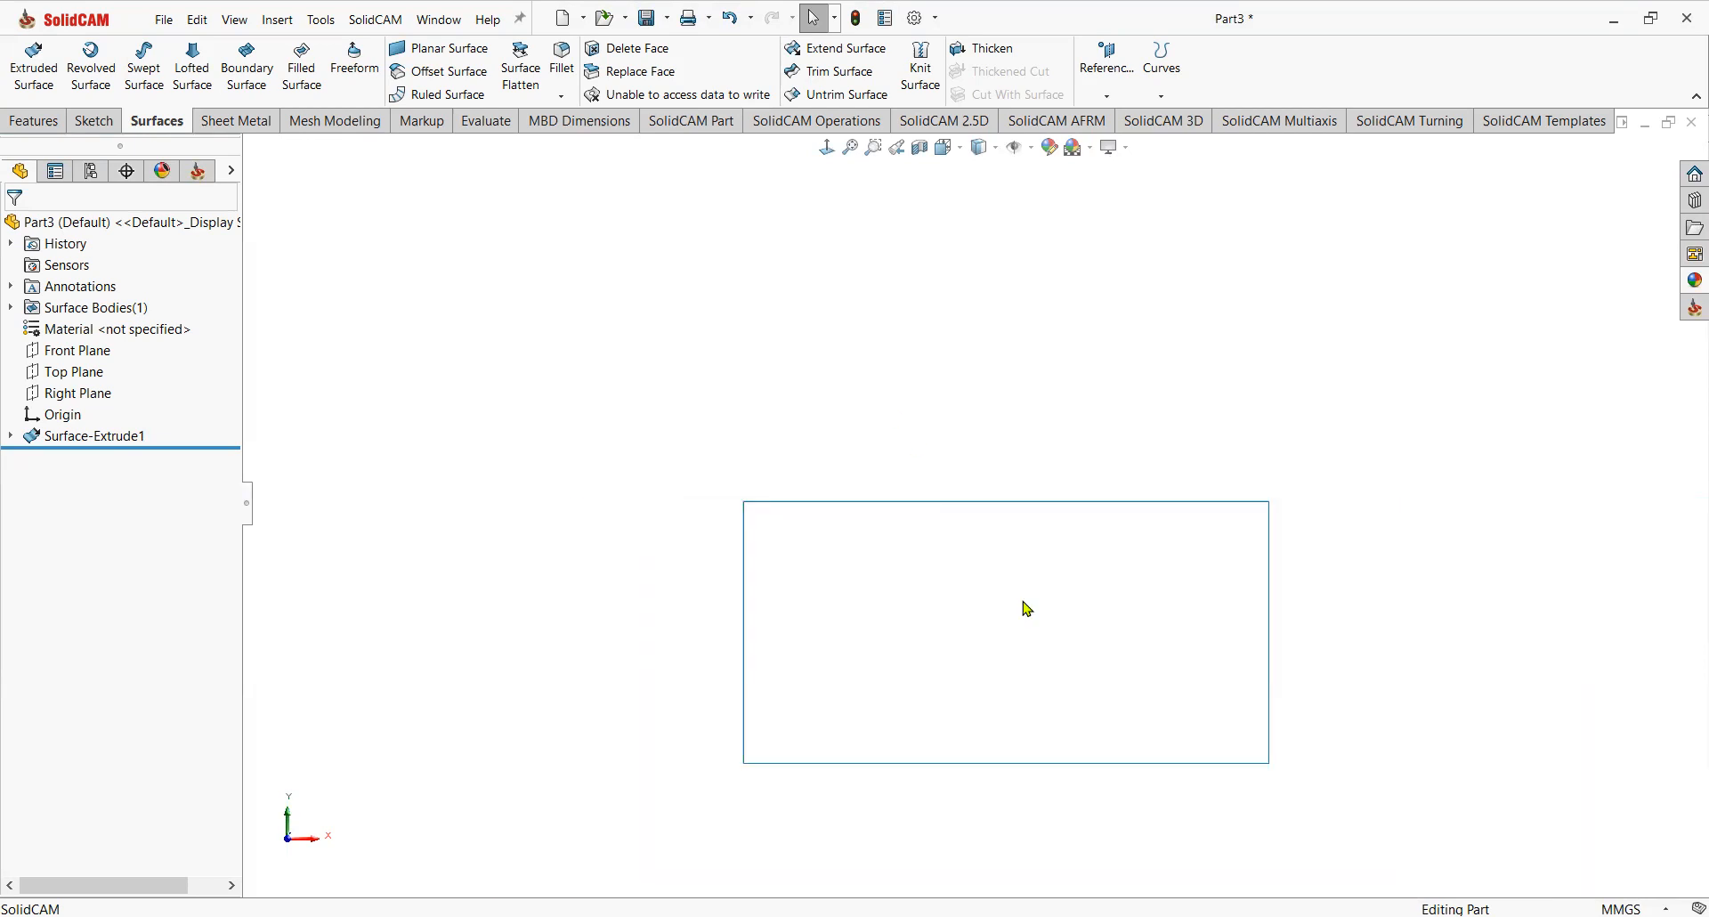
mouse_move(1062, 628)
middle_down()
mouse_move(1030, 459)
mouse_move(1057, 419)
middle_up()
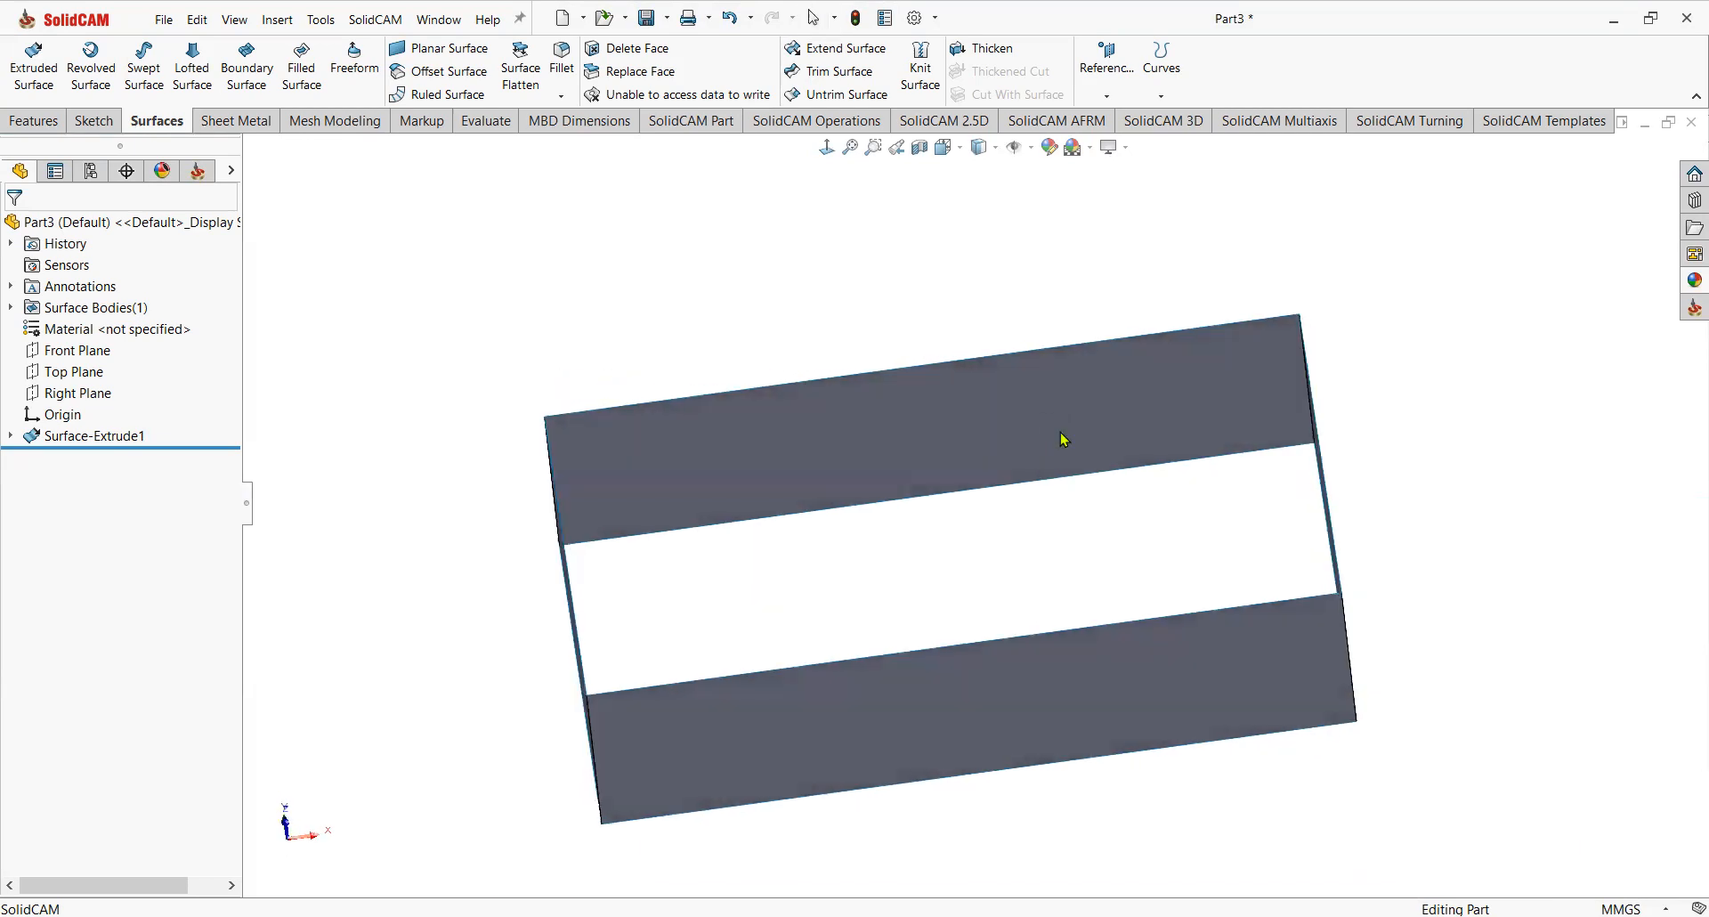
middle_drag(1108, 490, 1125, 546)
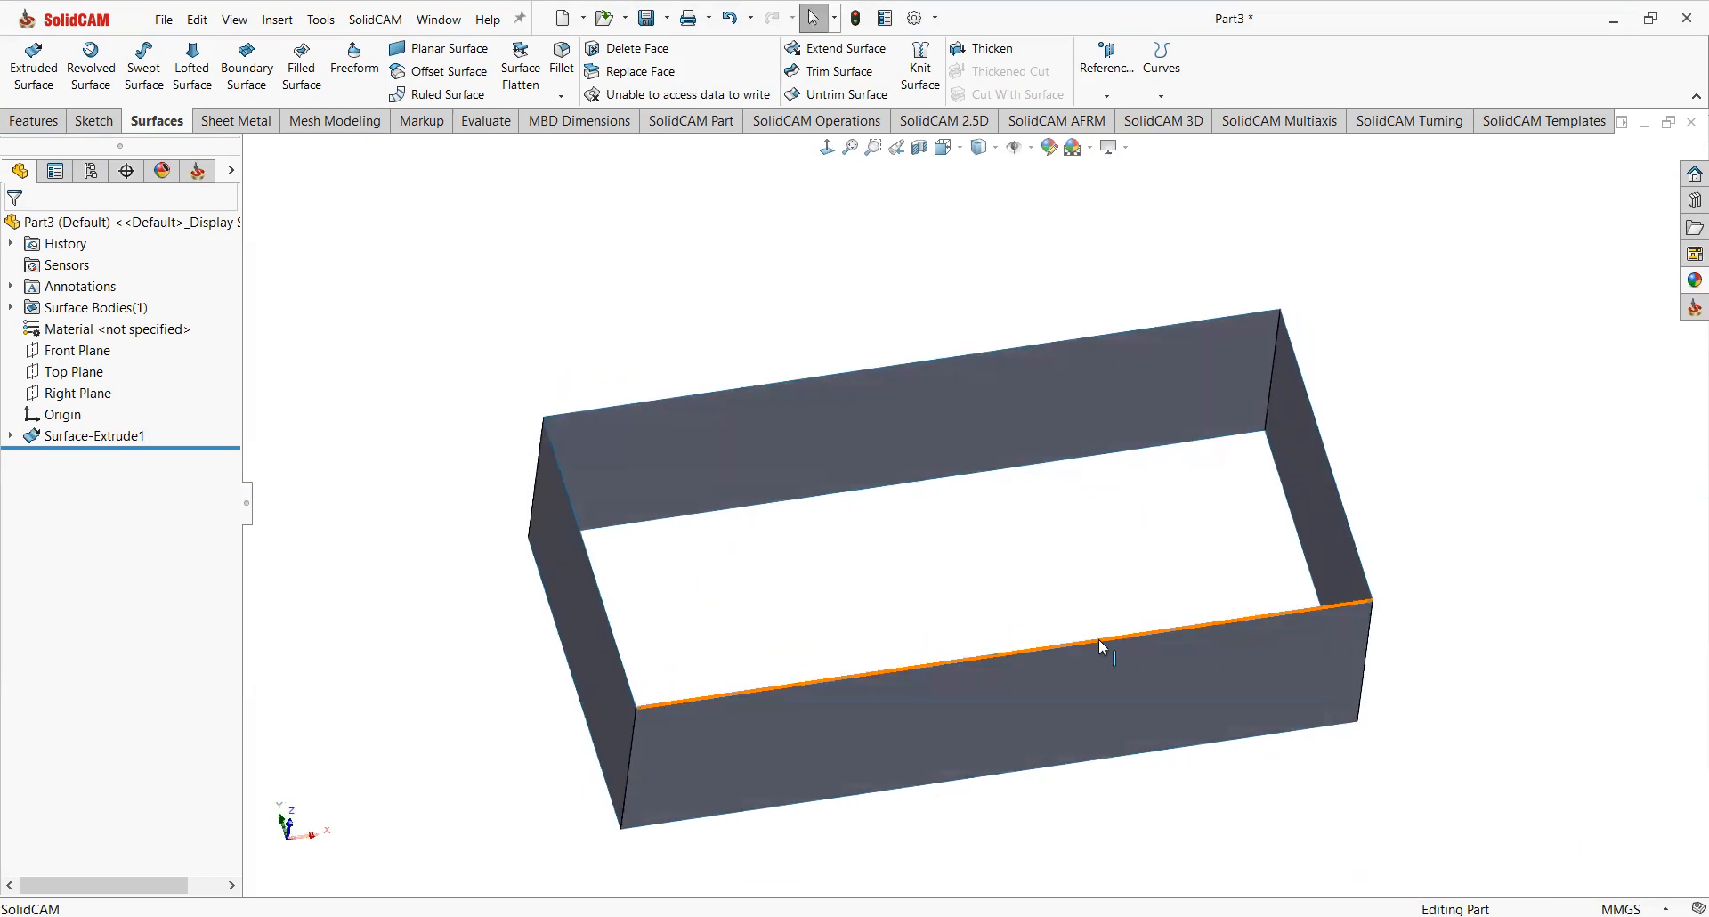
middle_drag(1102, 650, 1109, 623)
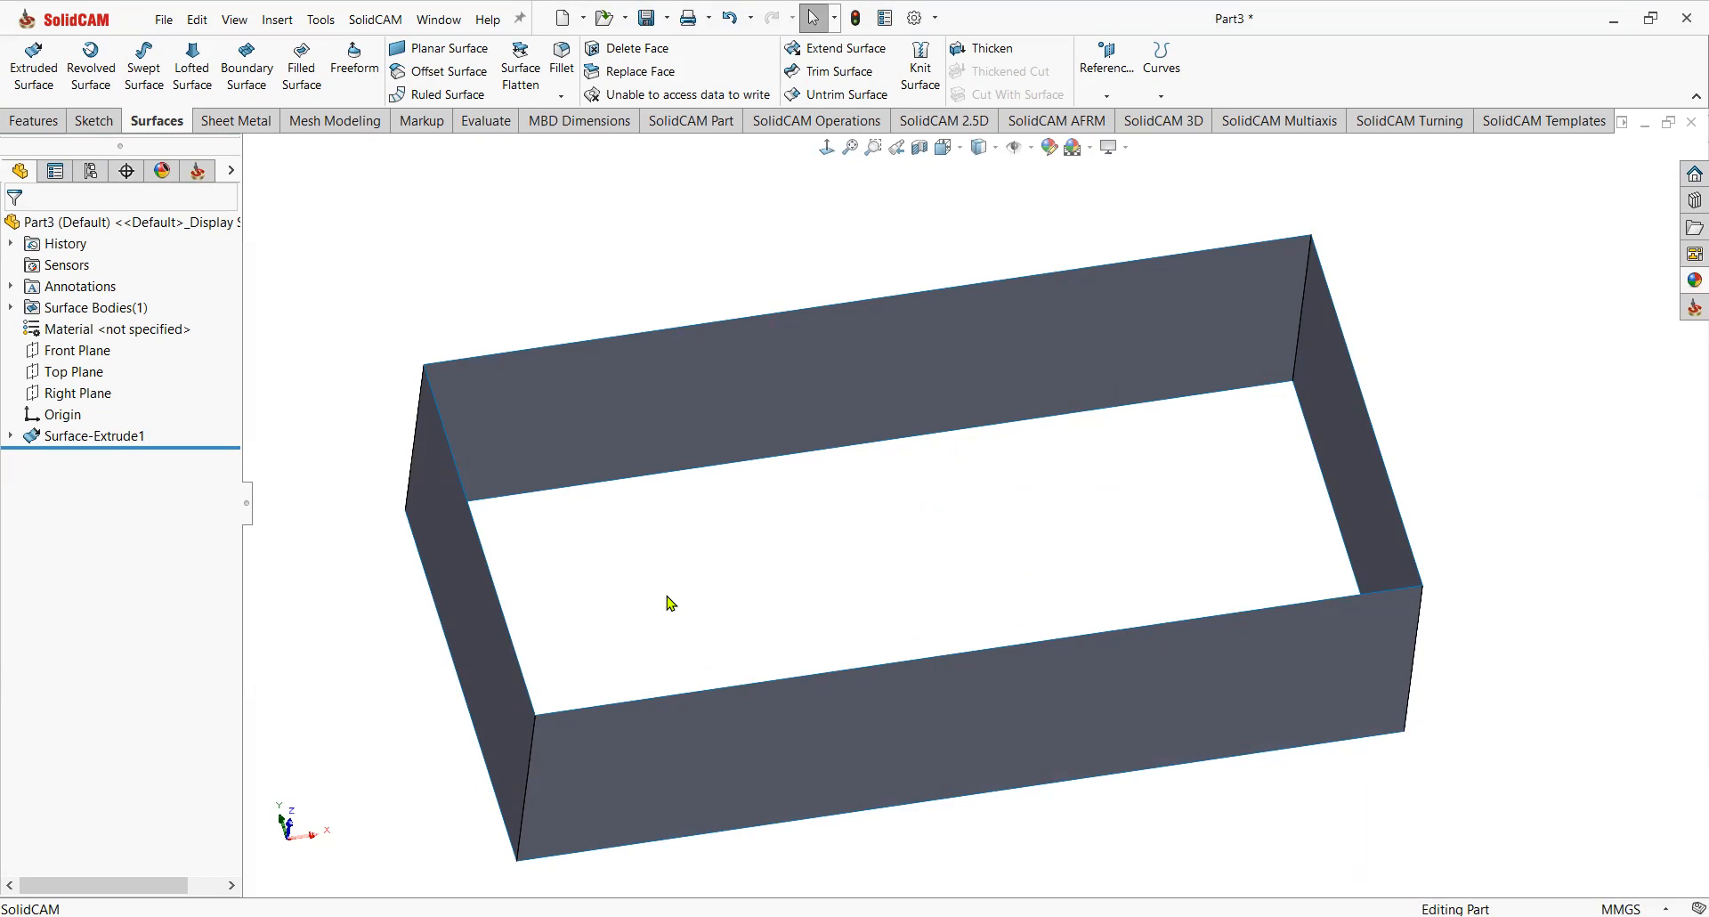
key(f)
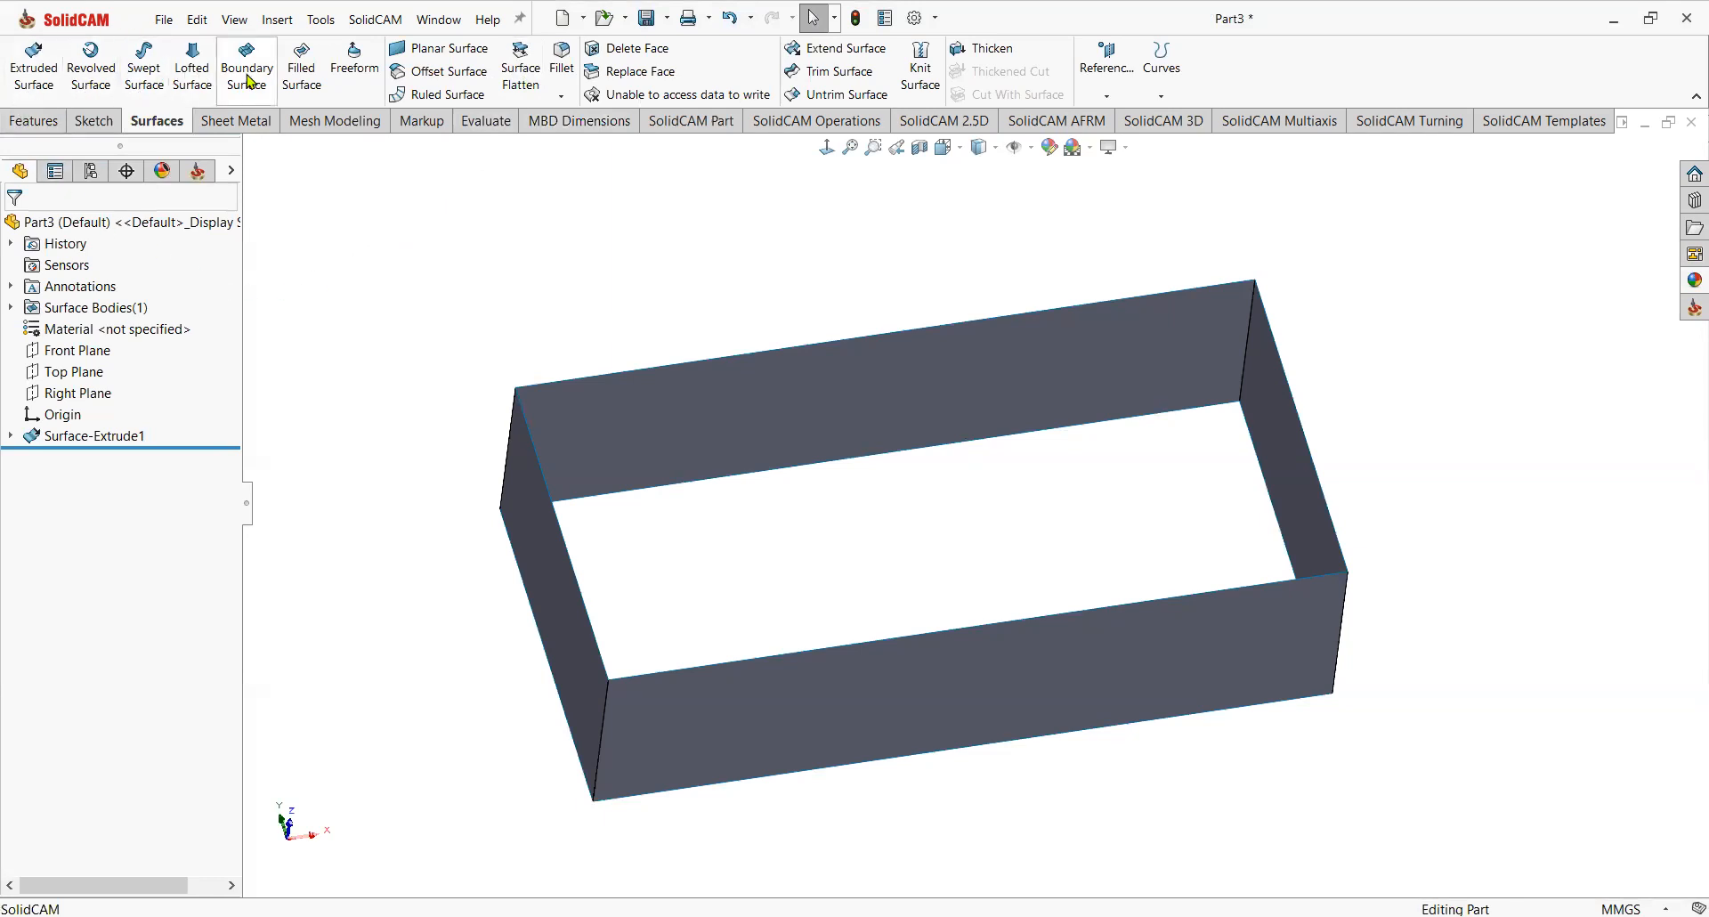
Start a sketch on the Front Plane and draw a four-point S-shaped spline to the left of the extruded box.
click(106, 80)
click(78, 350)
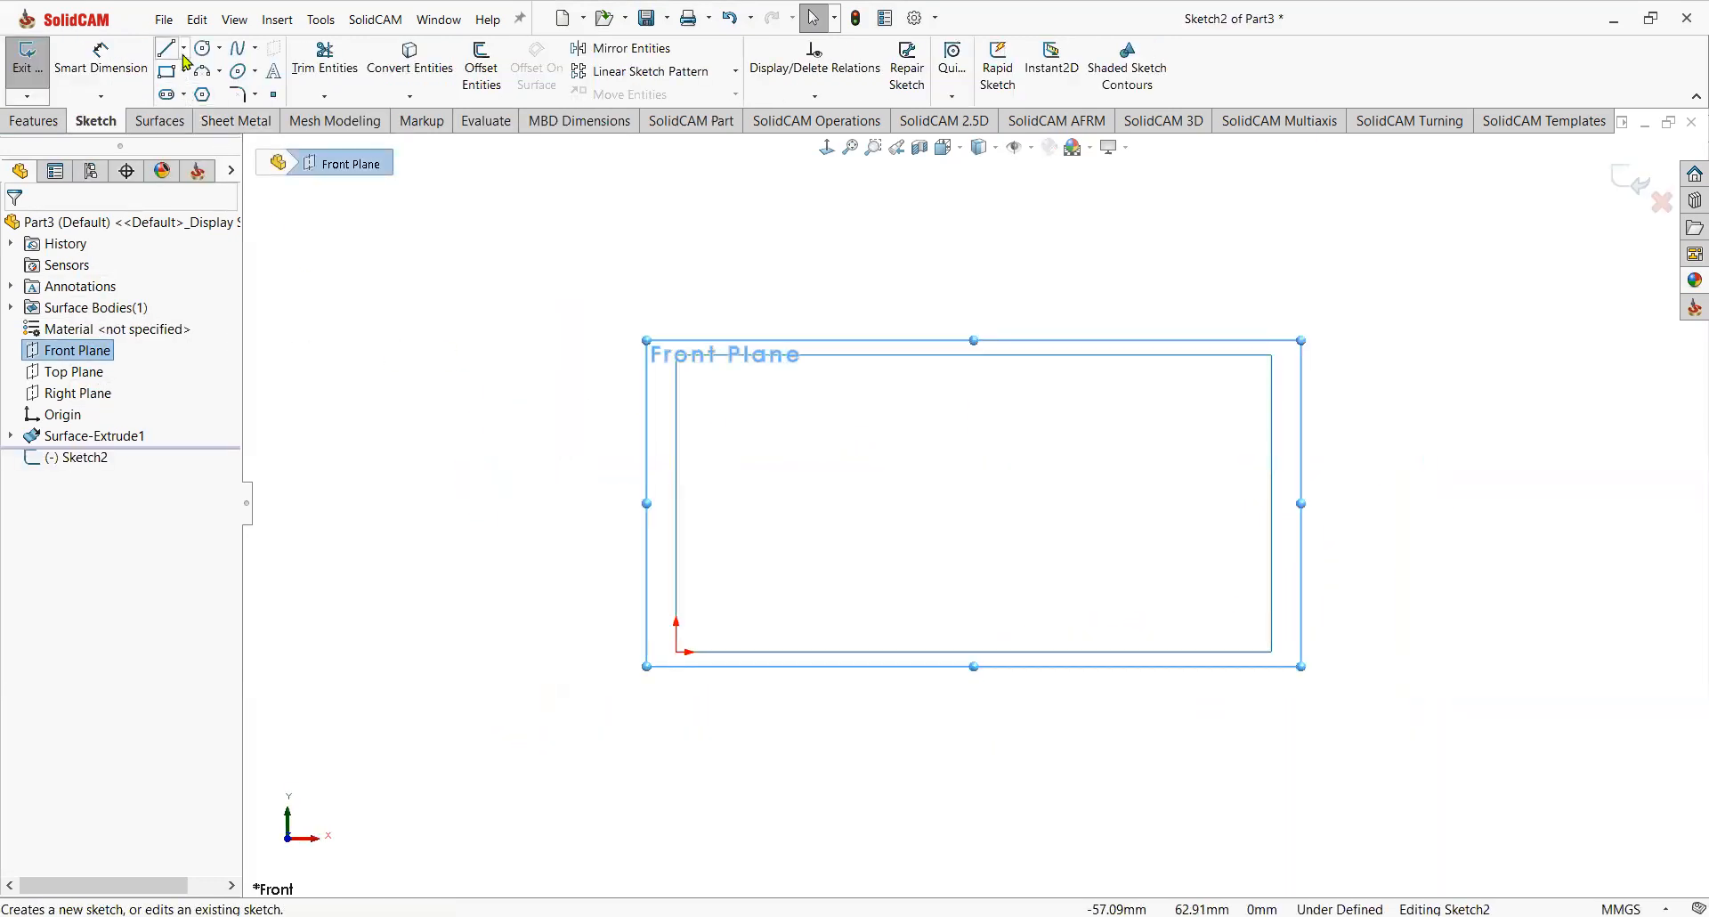
click(256, 49)
click(259, 65)
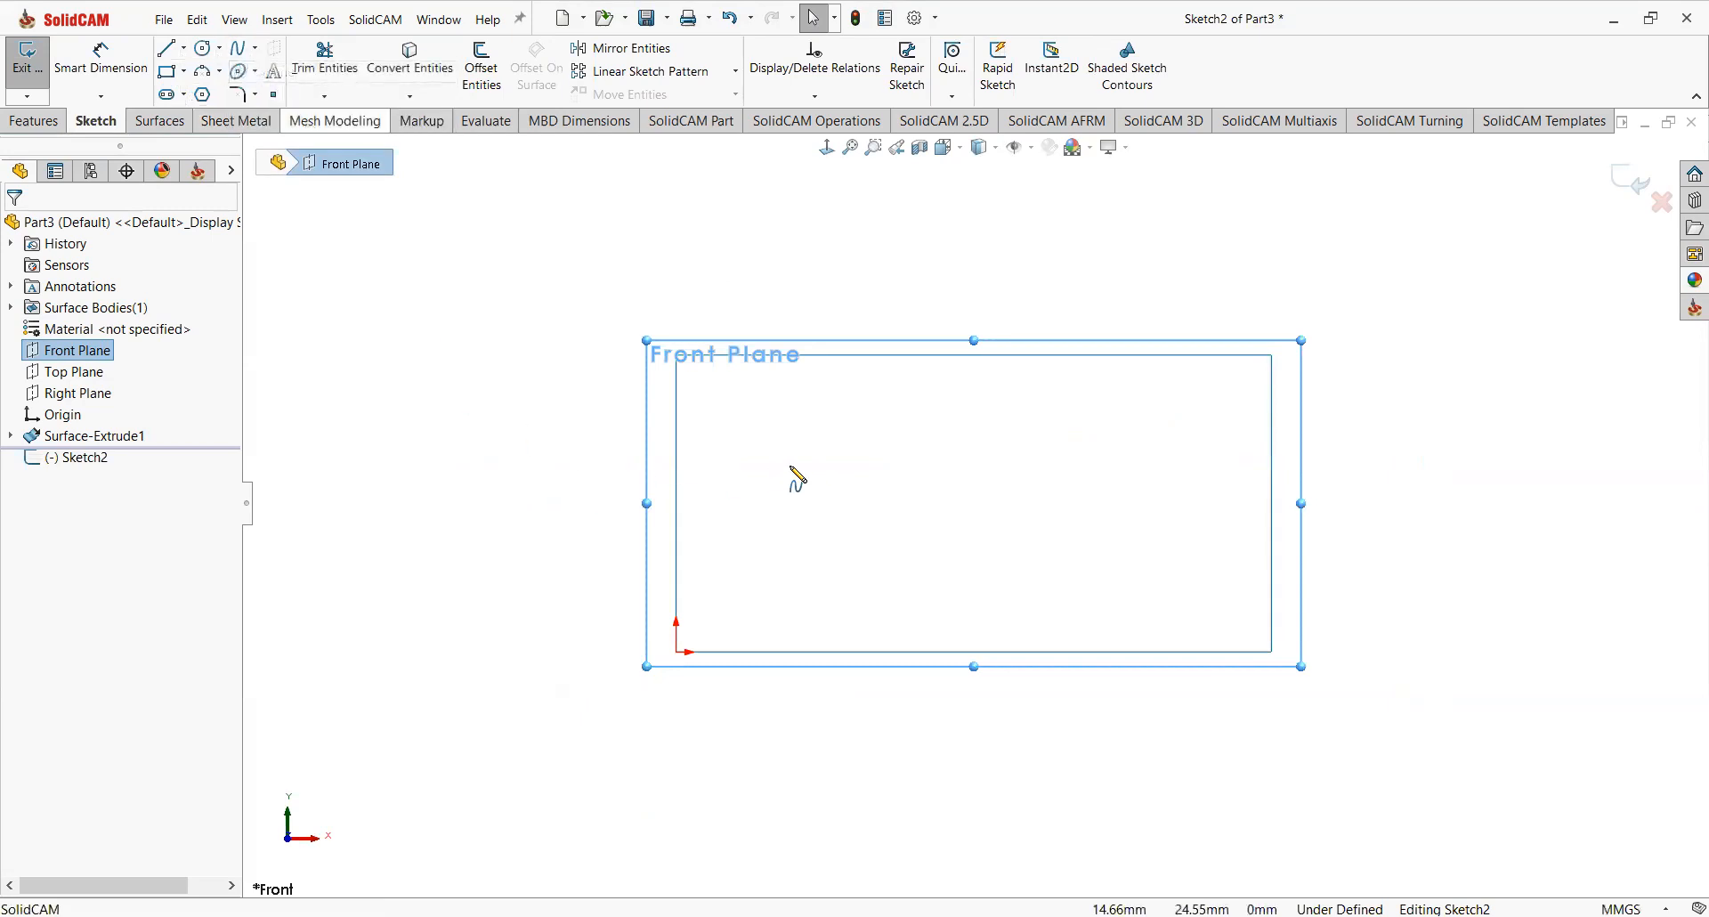
scroll(783, 485, up, 1)
scroll(719, 458, down, 1)
click(502, 370)
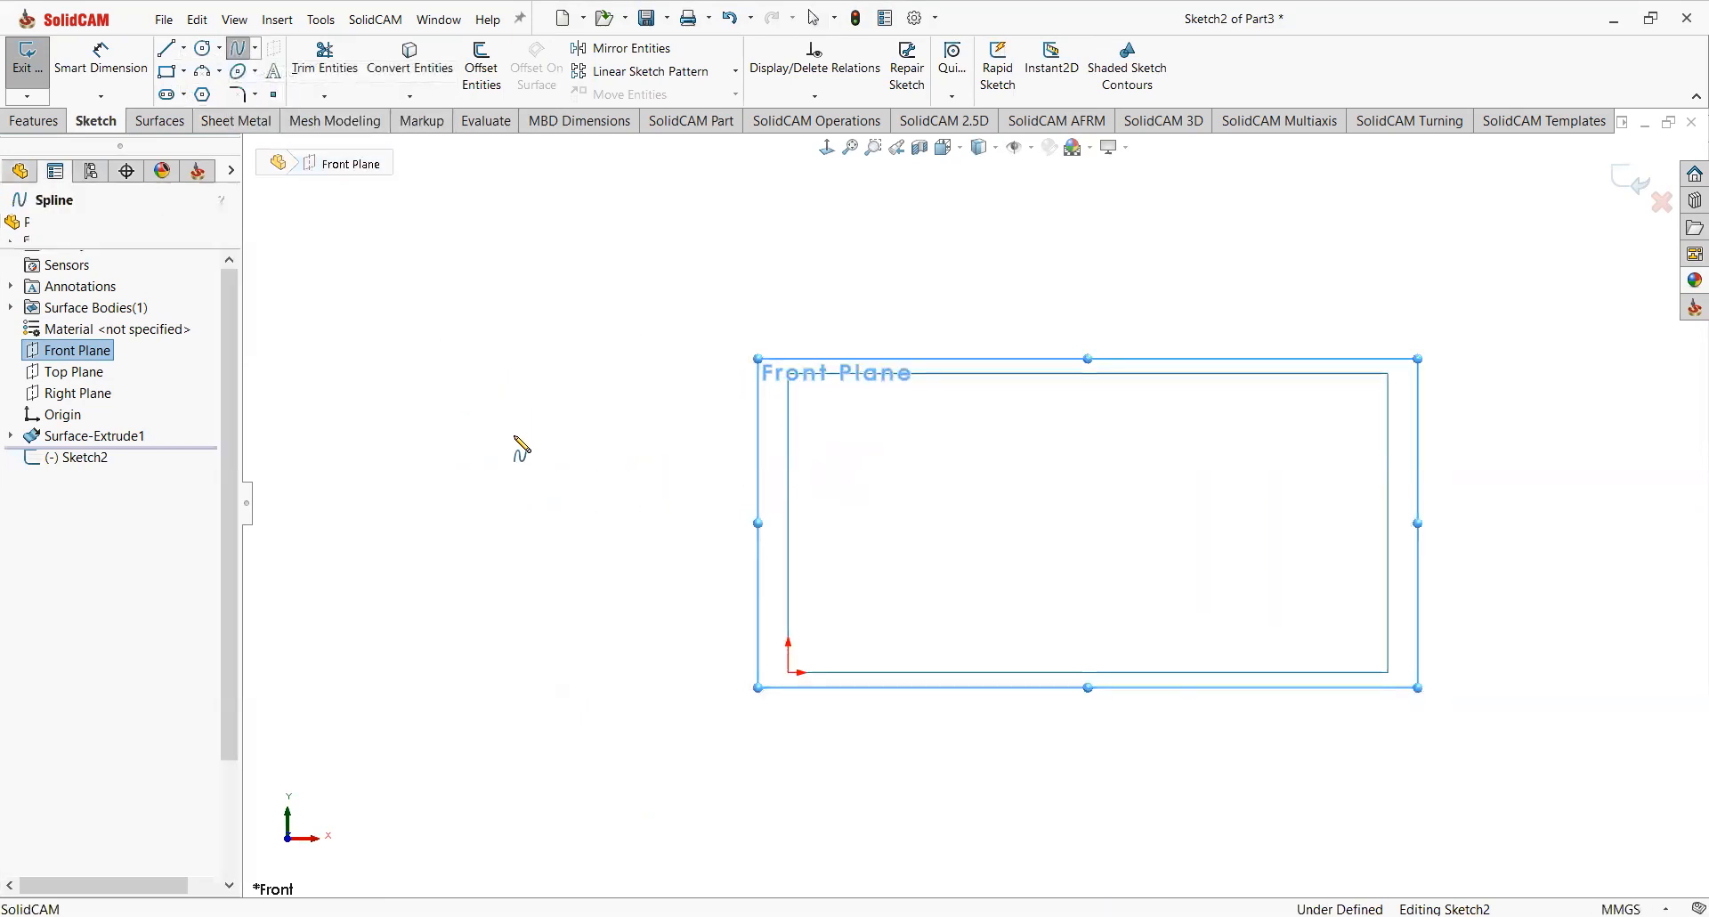
click(505, 442)
click(572, 544)
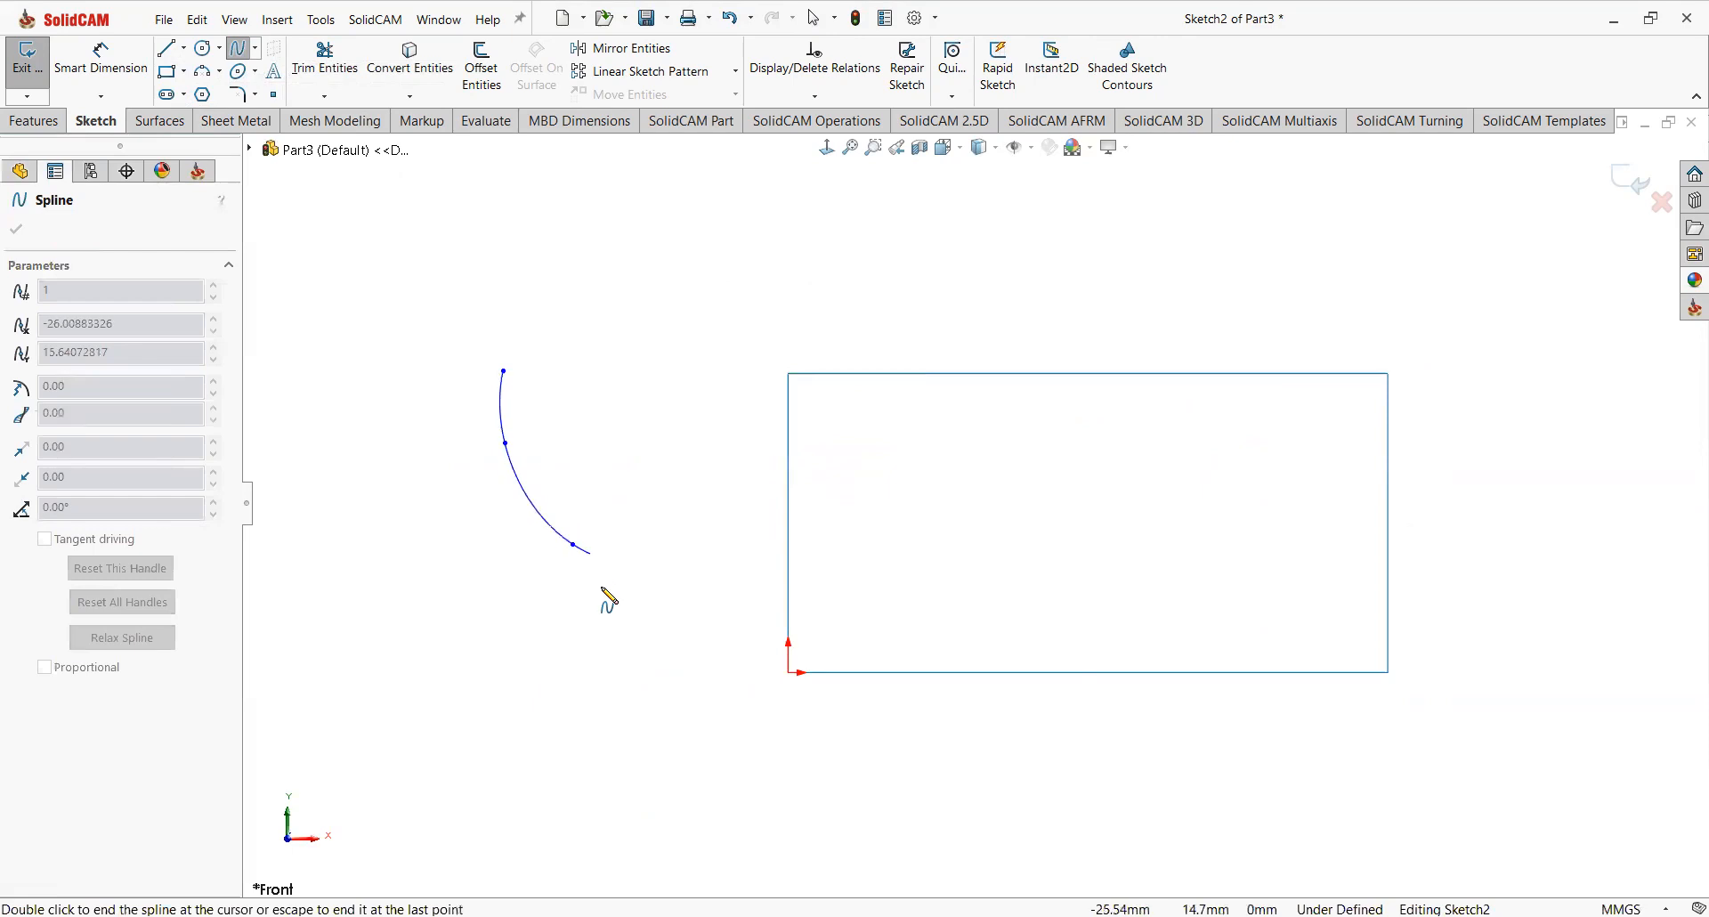
right_click(619, 683)
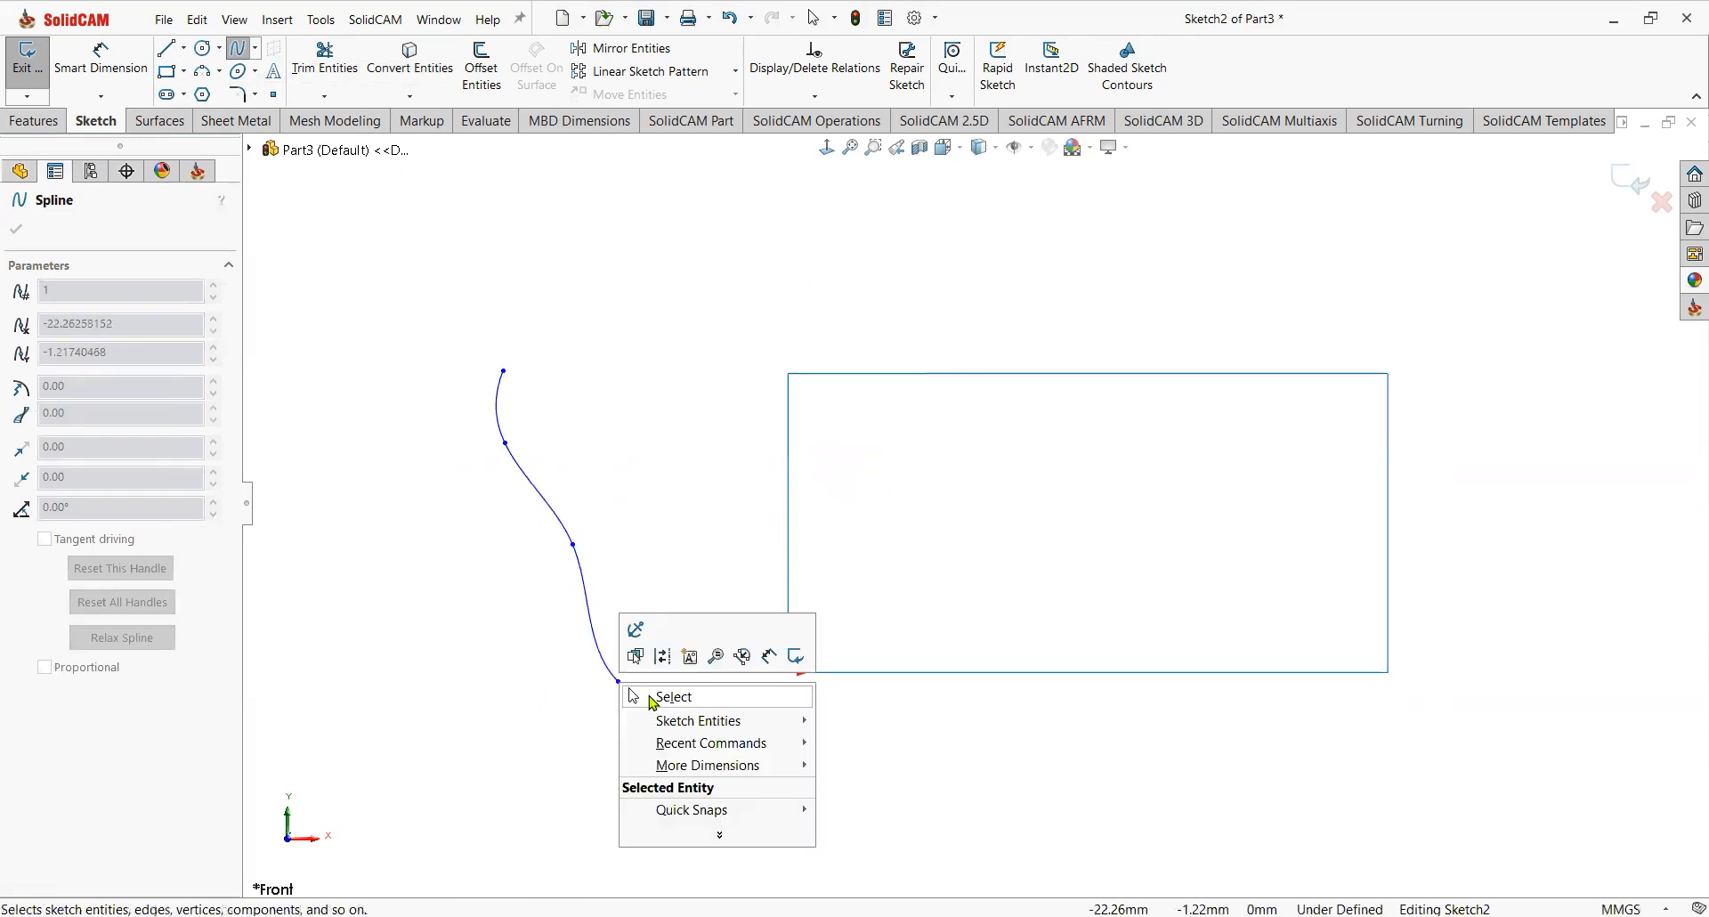
click(658, 697)
Draw a horizontal line about 24 mm long leftward from the spline's lower end and slightly shorten it at its free end.
click(184, 49)
click(194, 64)
click(619, 681)
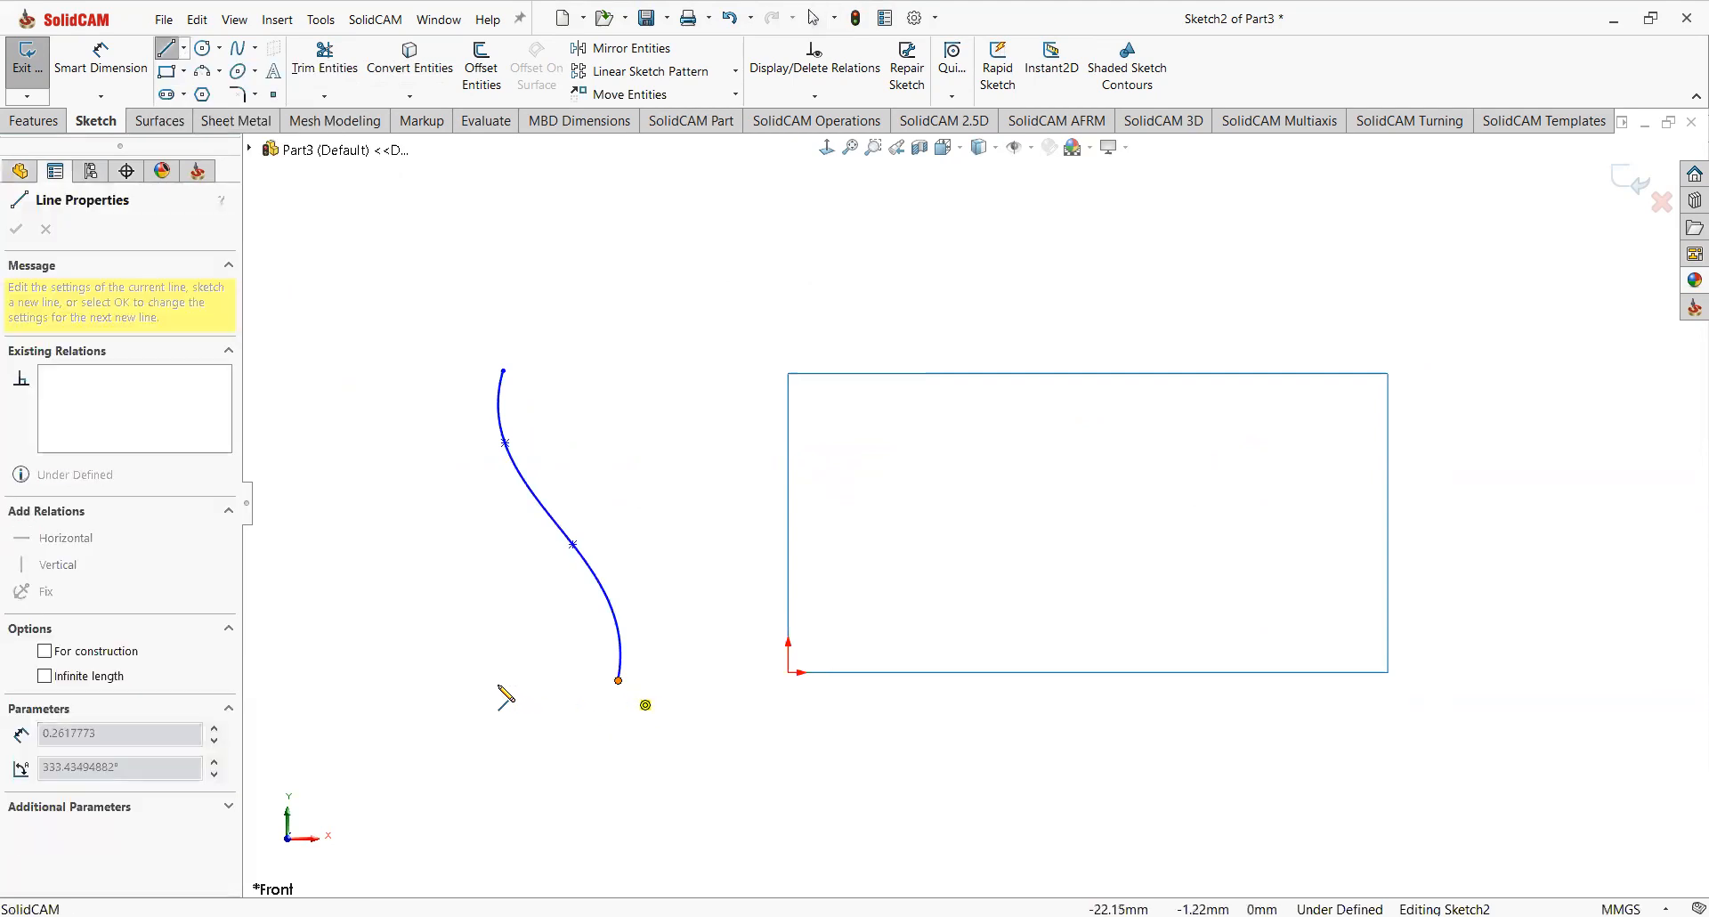
click(434, 680)
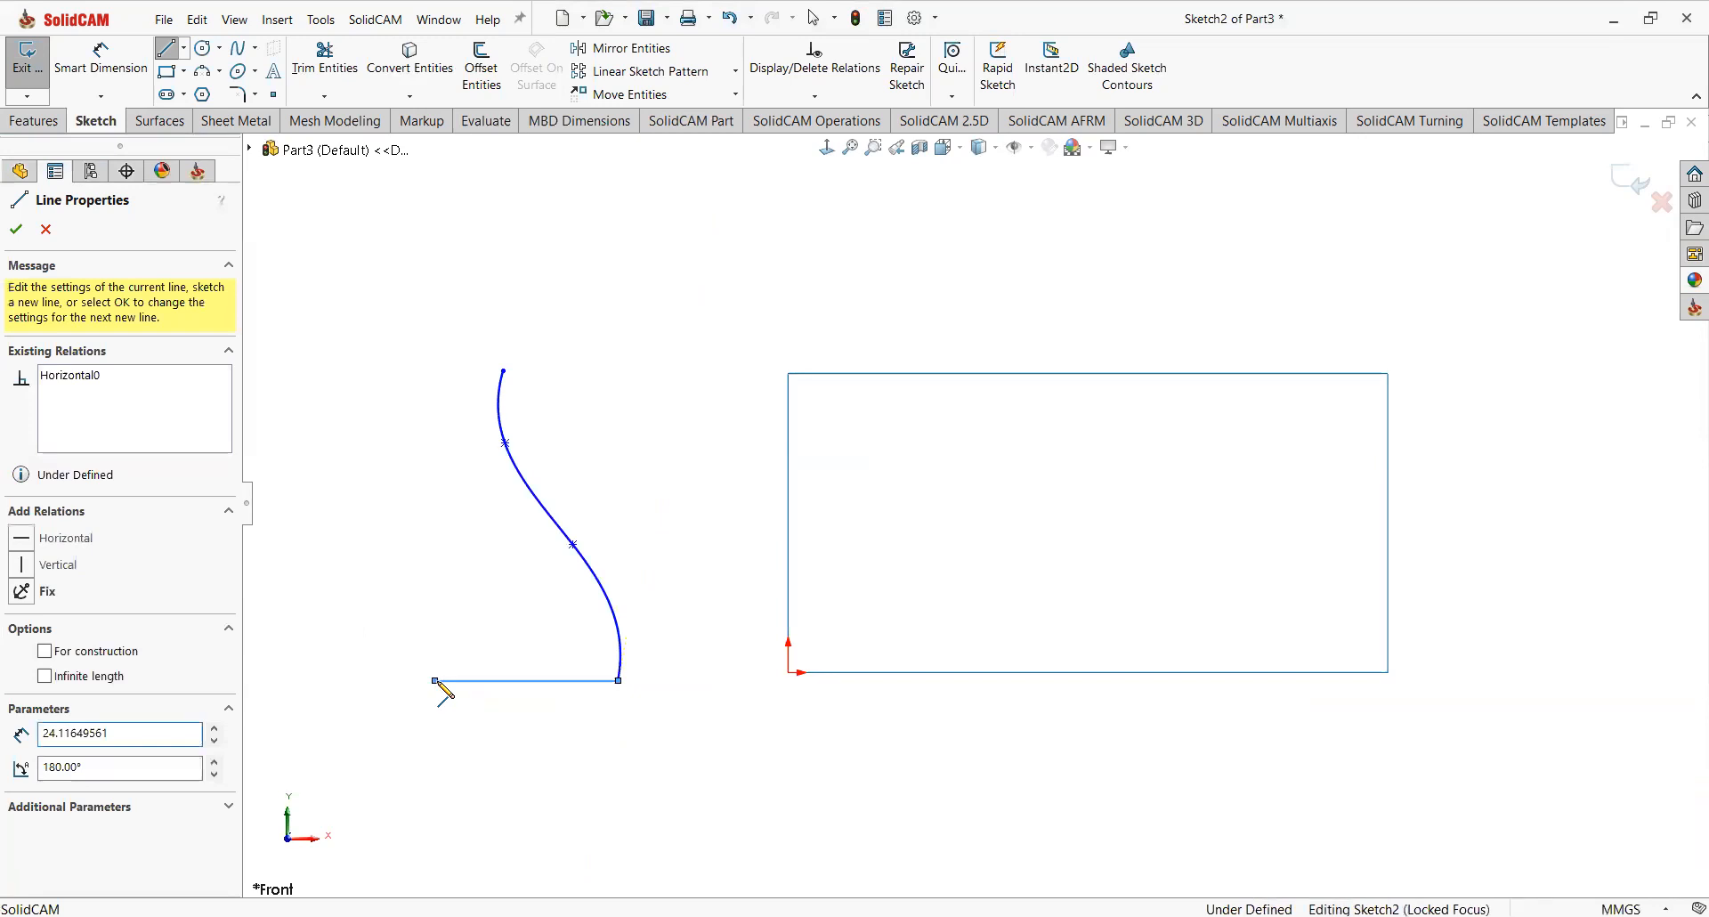
key(Escape)
mouse_move(435, 681)
mouse_down()
mouse_move(473, 687)
mouse_move(448, 689)
mouse_up()
click(557, 744)
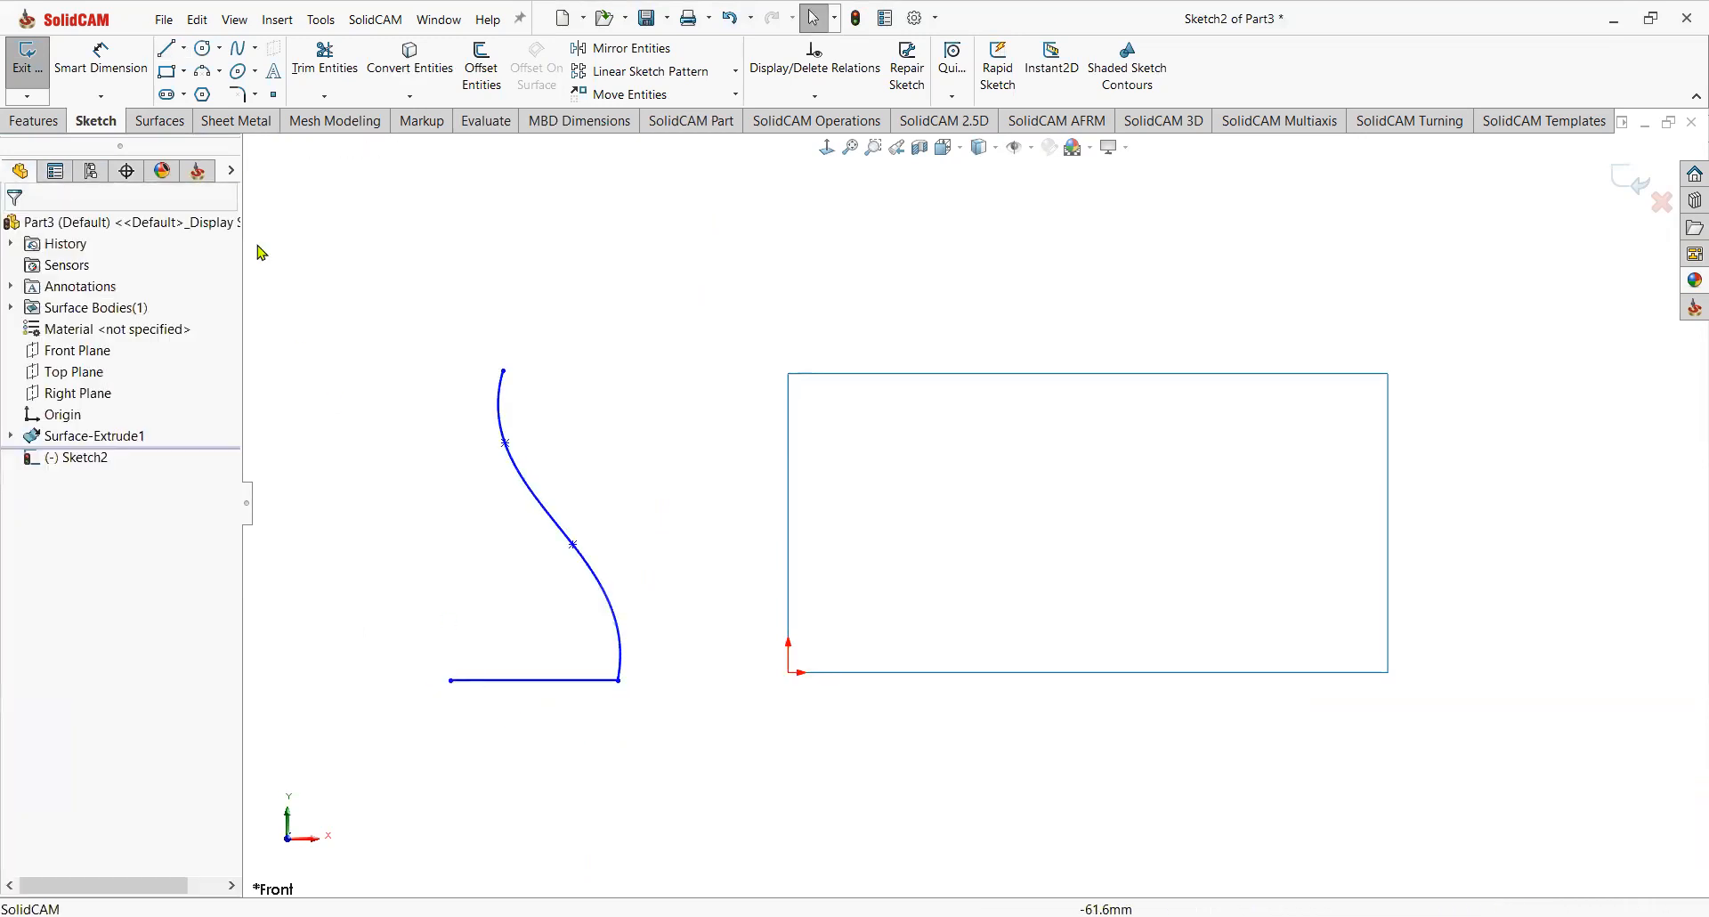
Add a 5 mm sketch fillet at the corner between the spline and the horizontal line.
click(252, 98)
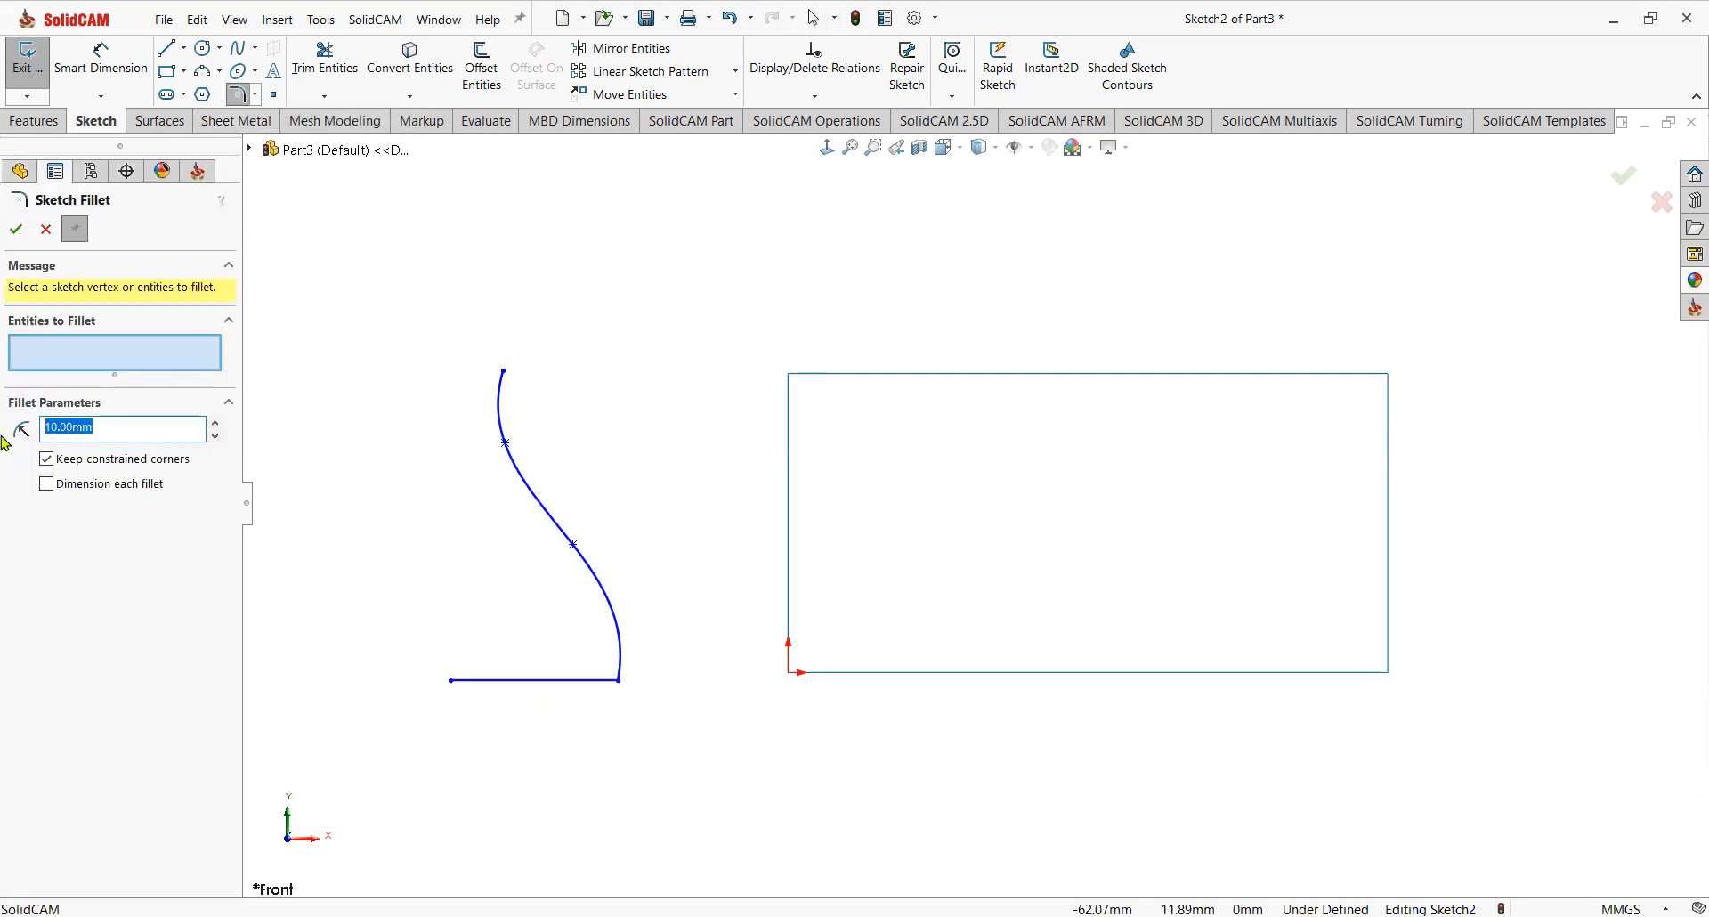
text(5)
key(Return)
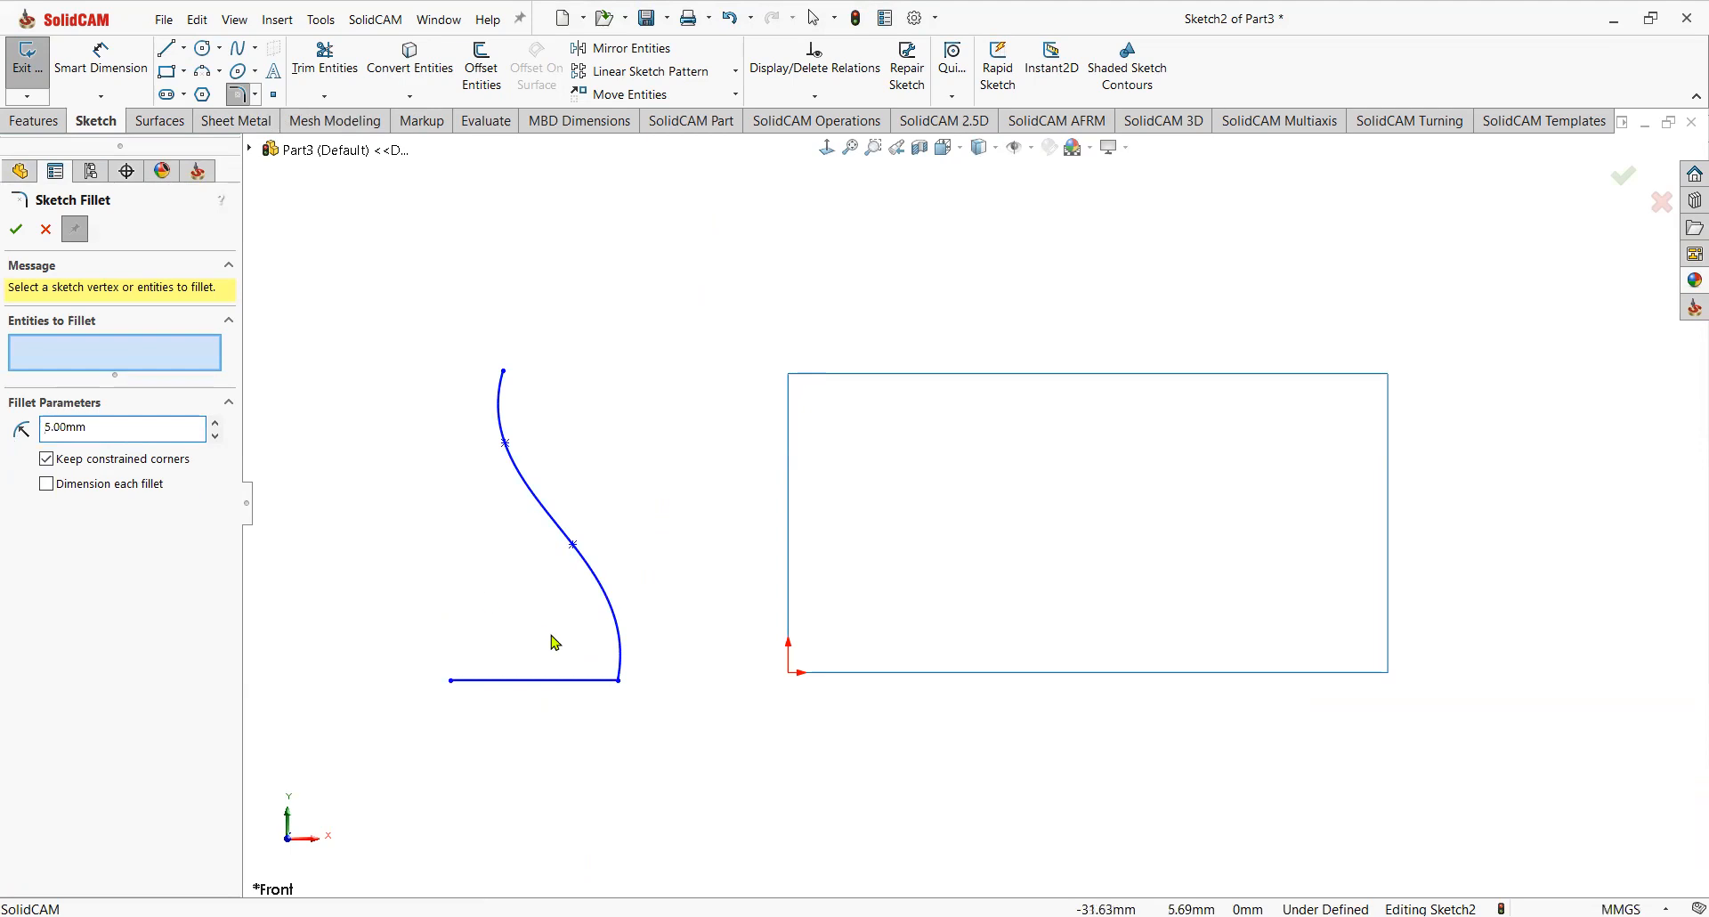
click(617, 685)
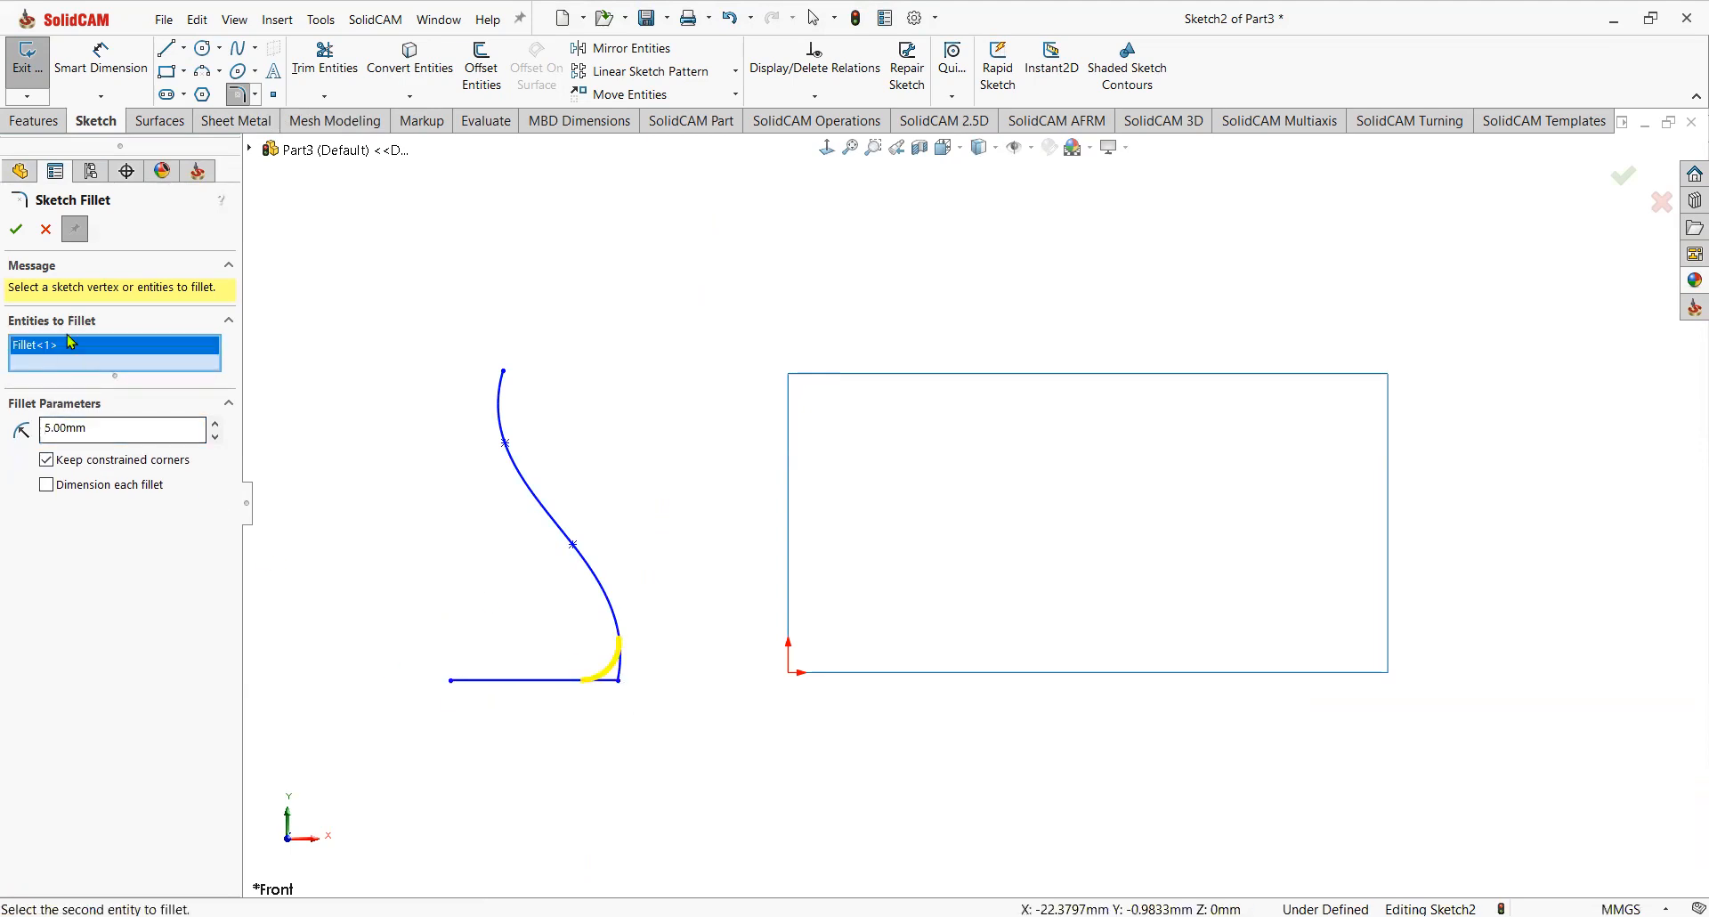
click(16, 233)
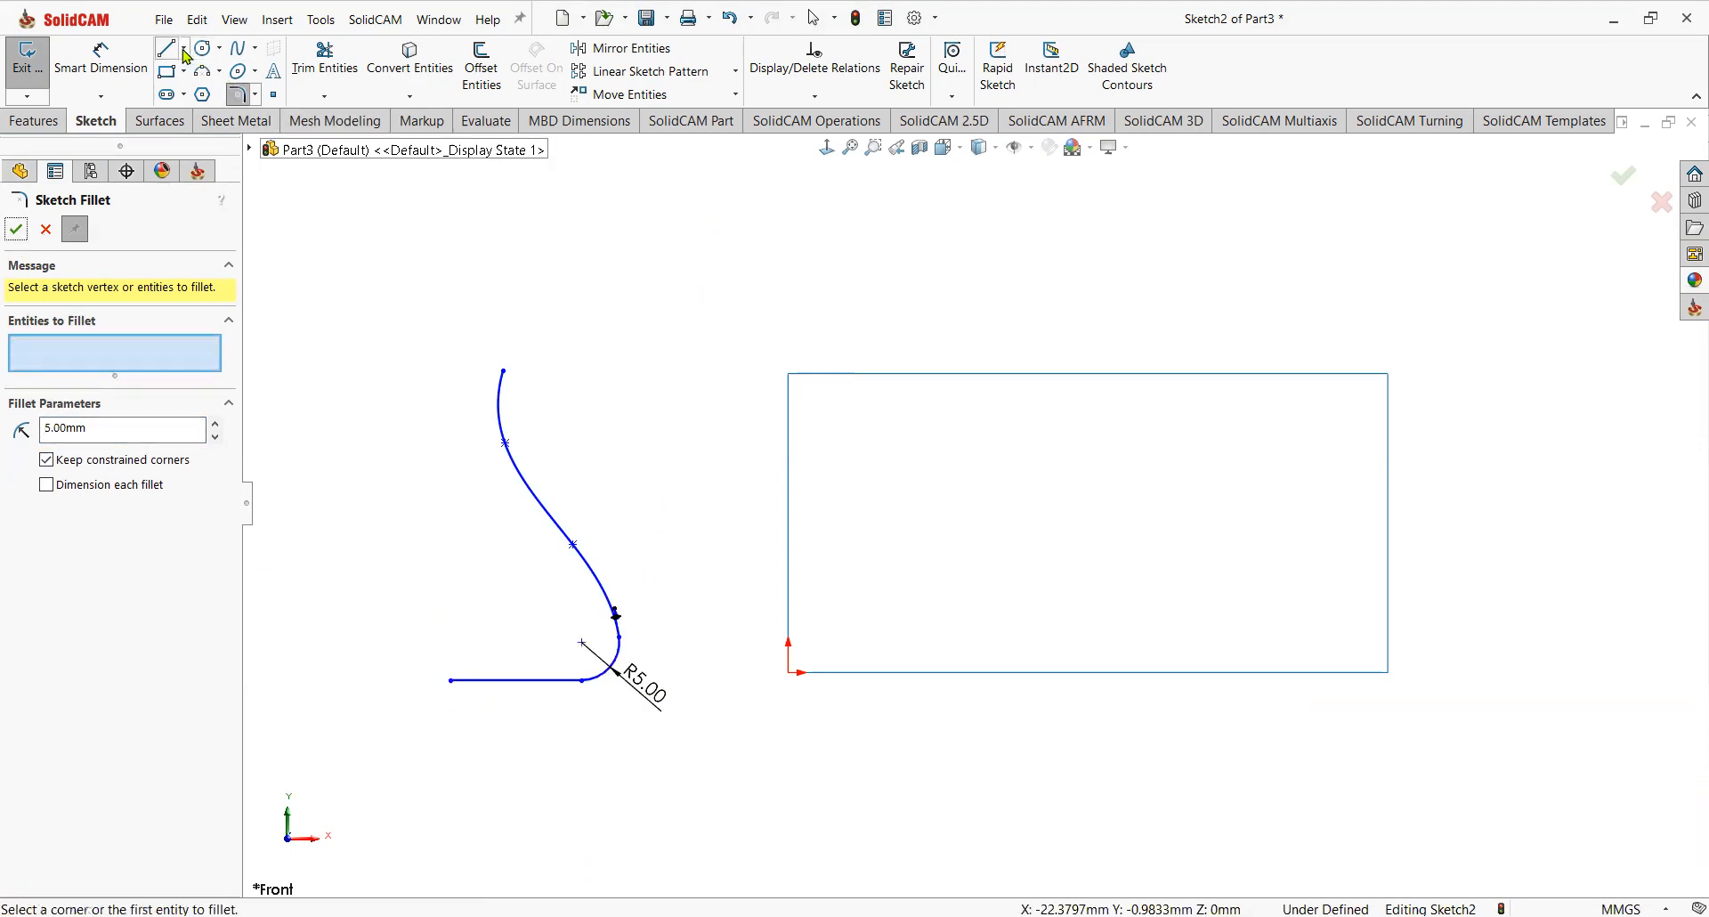
Draw a vertical centerline about 42 mm long upward from the free end of the horizontal line.
click(186, 55)
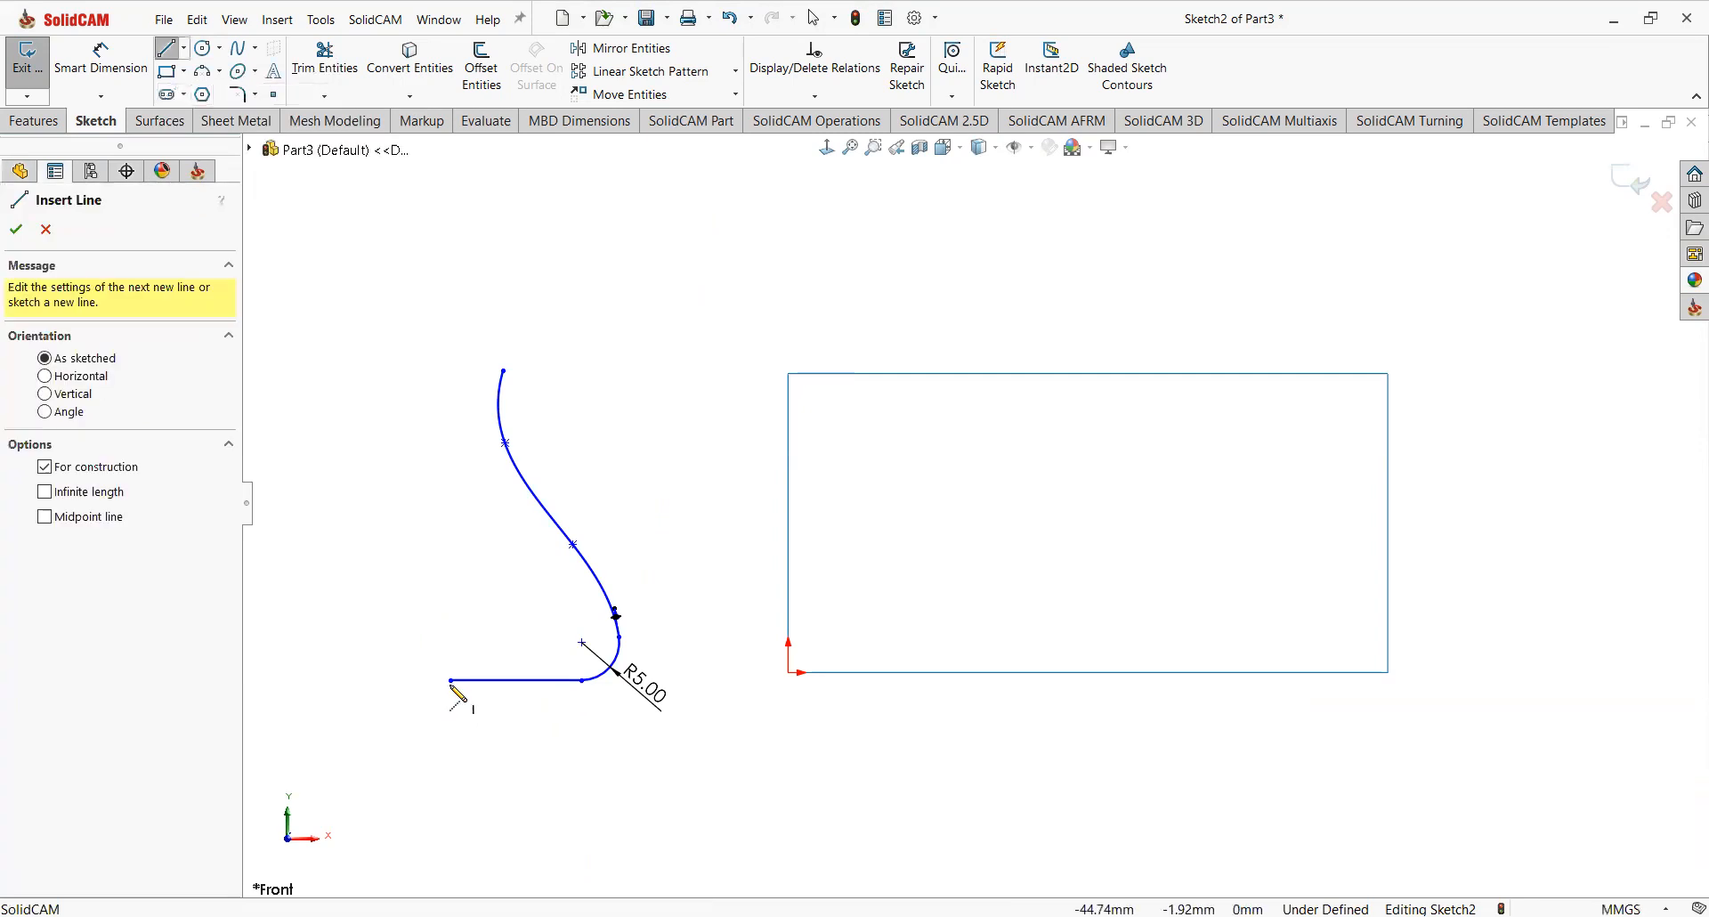
click(451, 679)
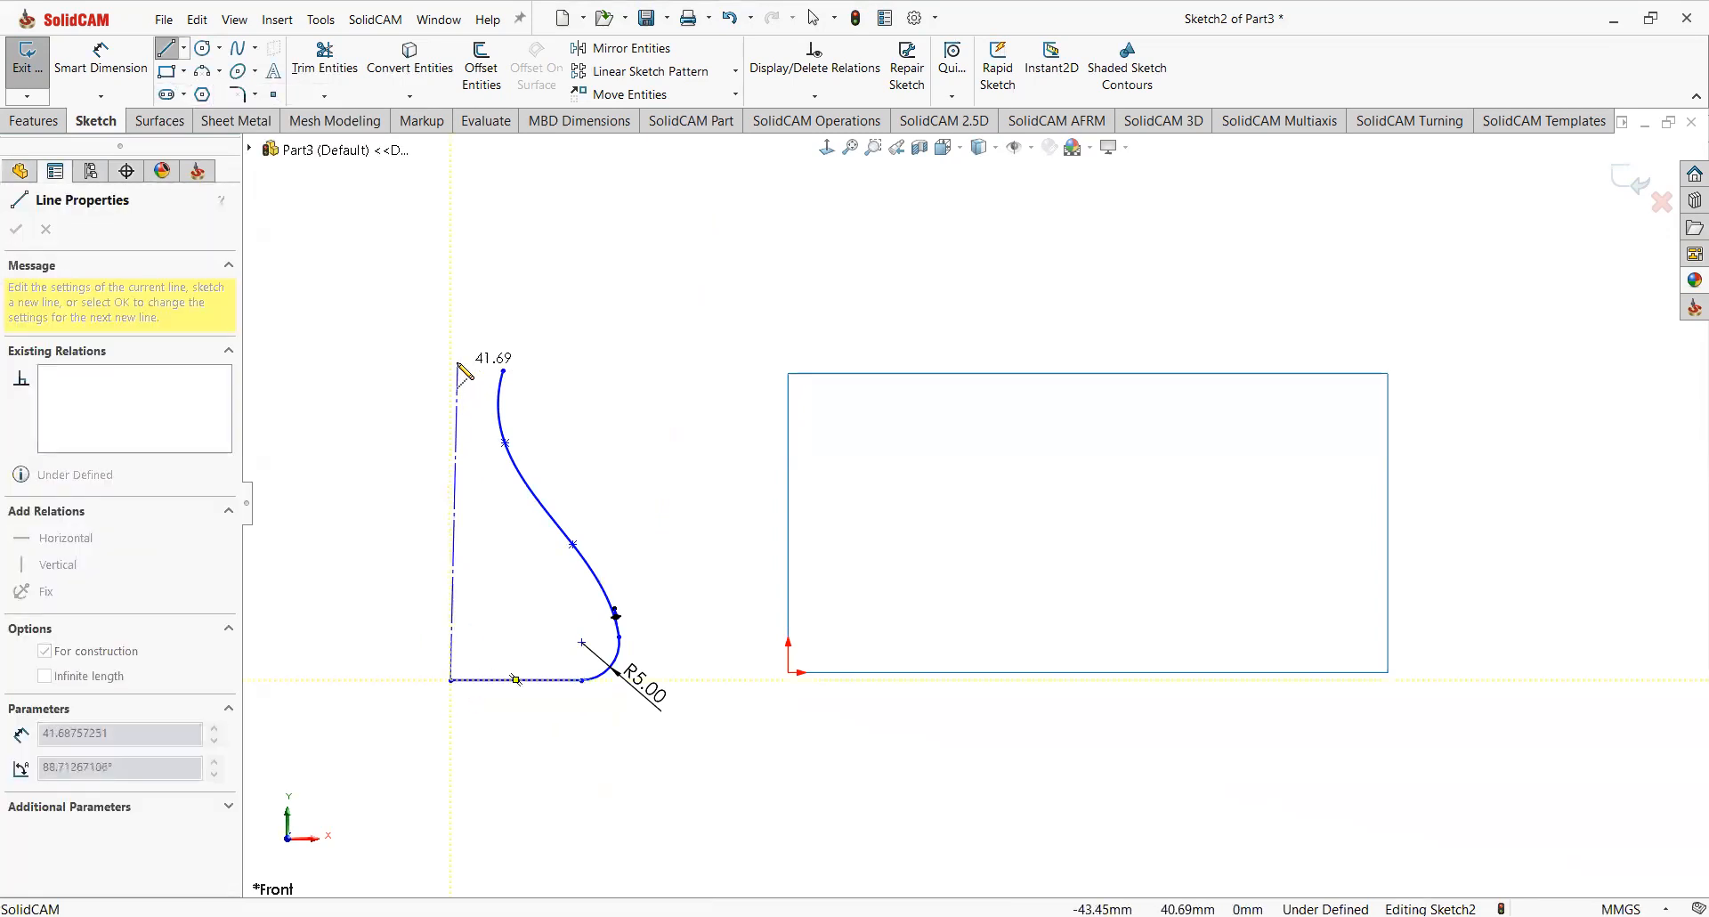
click(452, 359)
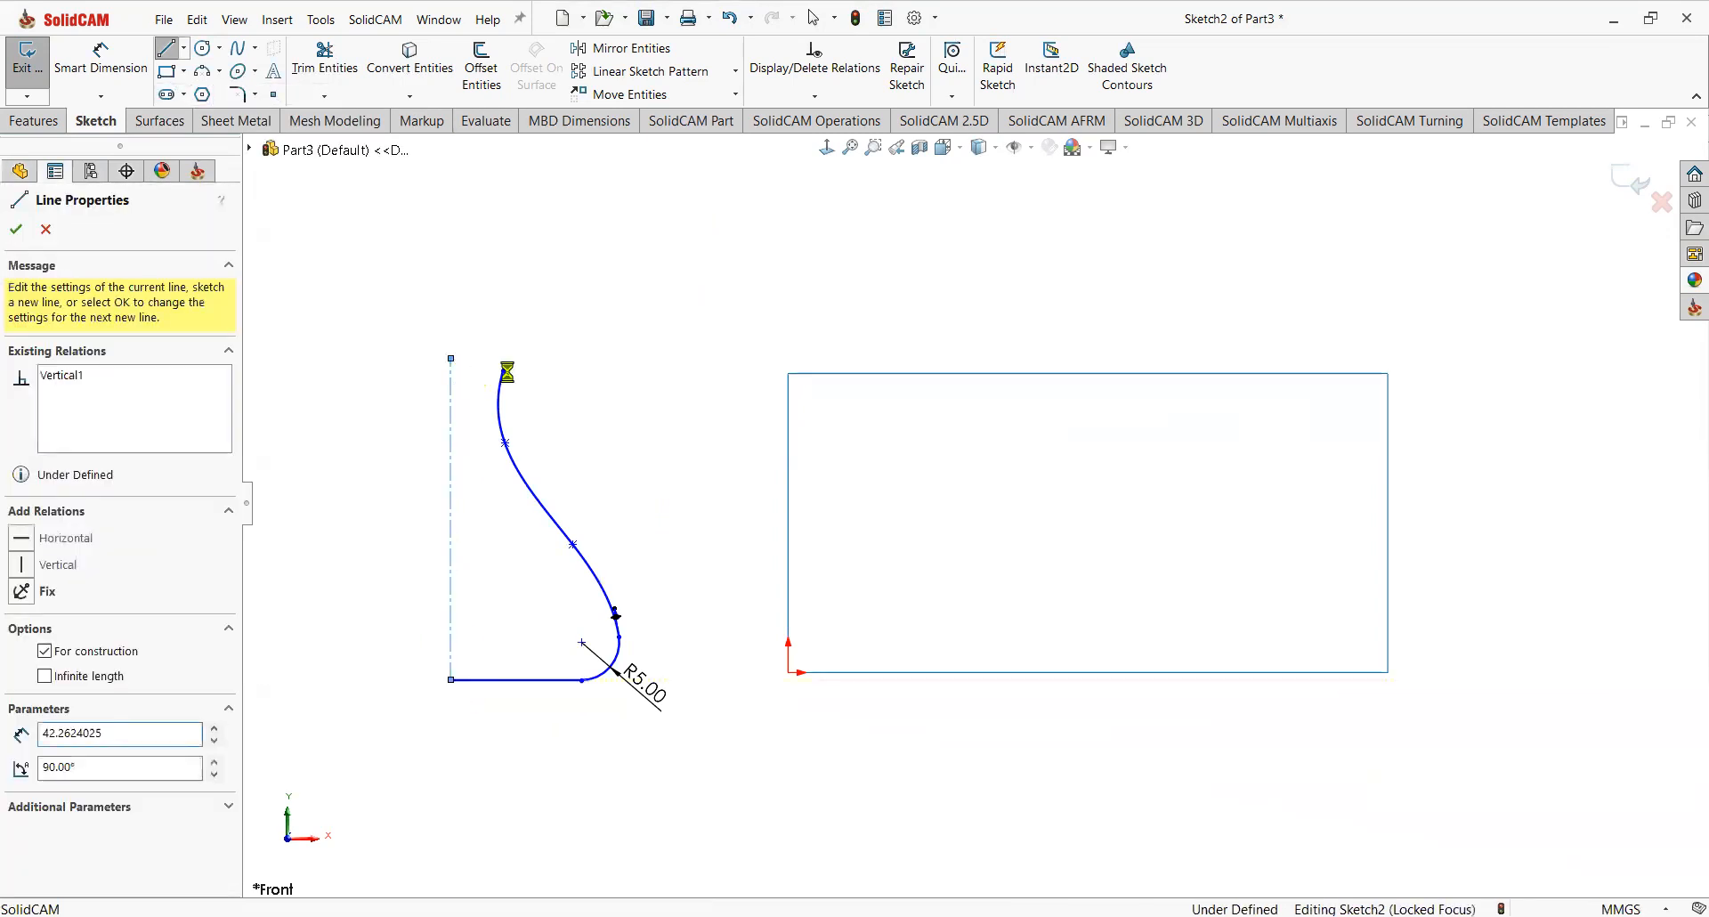
key(Escape)
key(z)
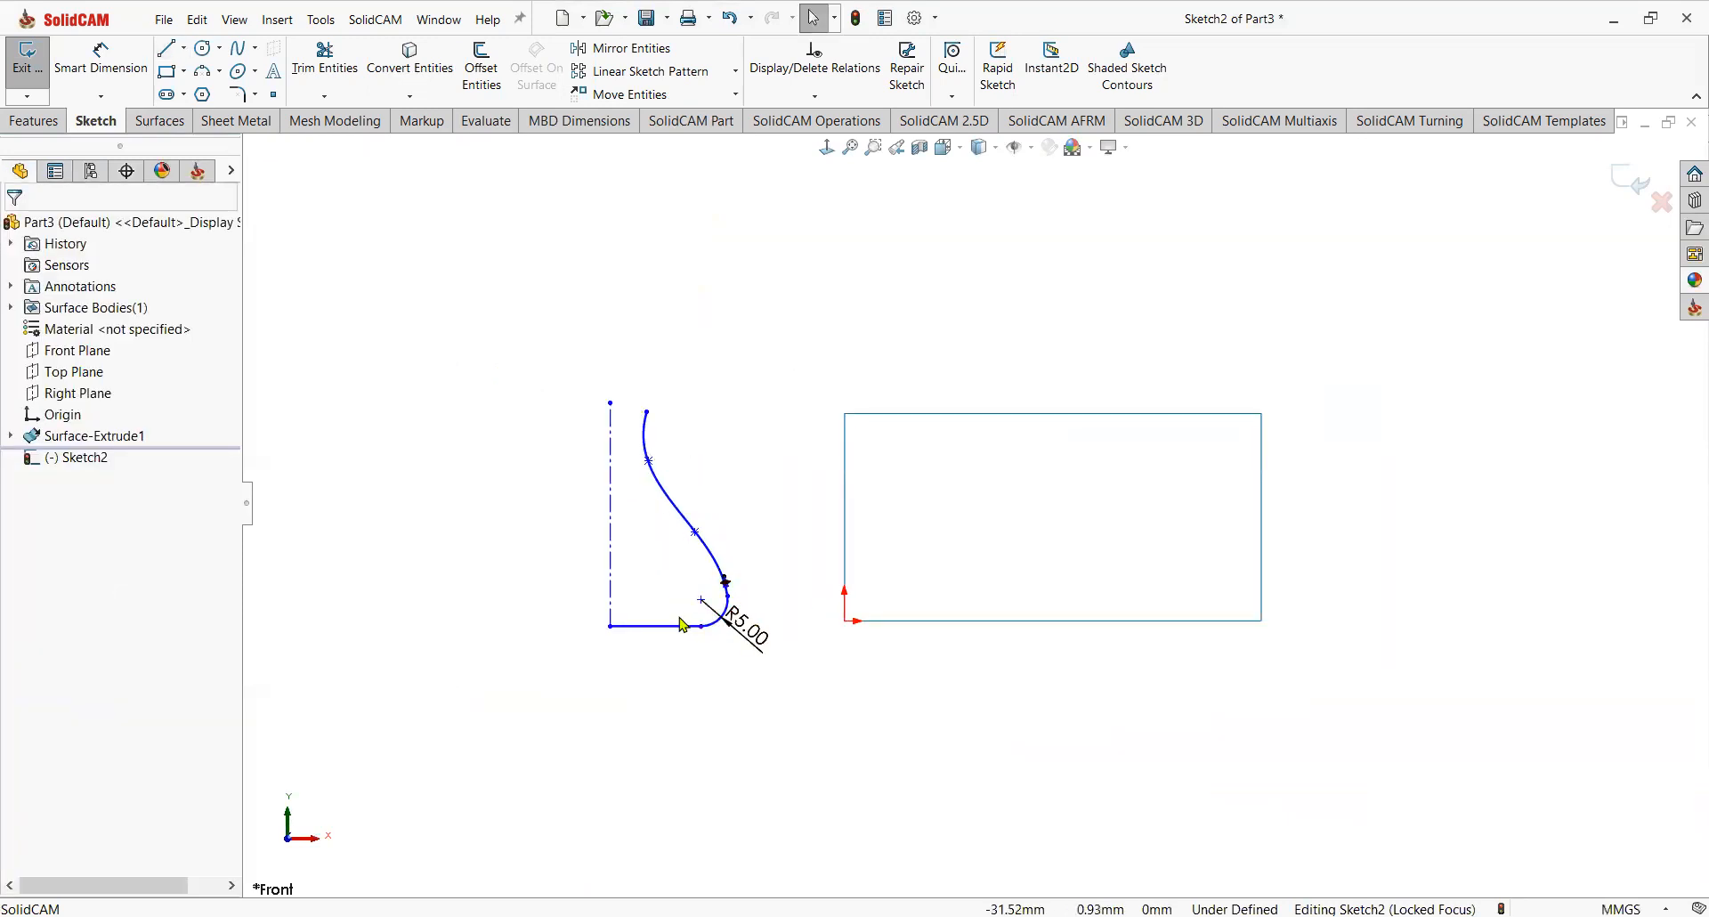
Create a revolved surface by turning the spline profile 360 degrees about the vertical centerline.
click(157, 121)
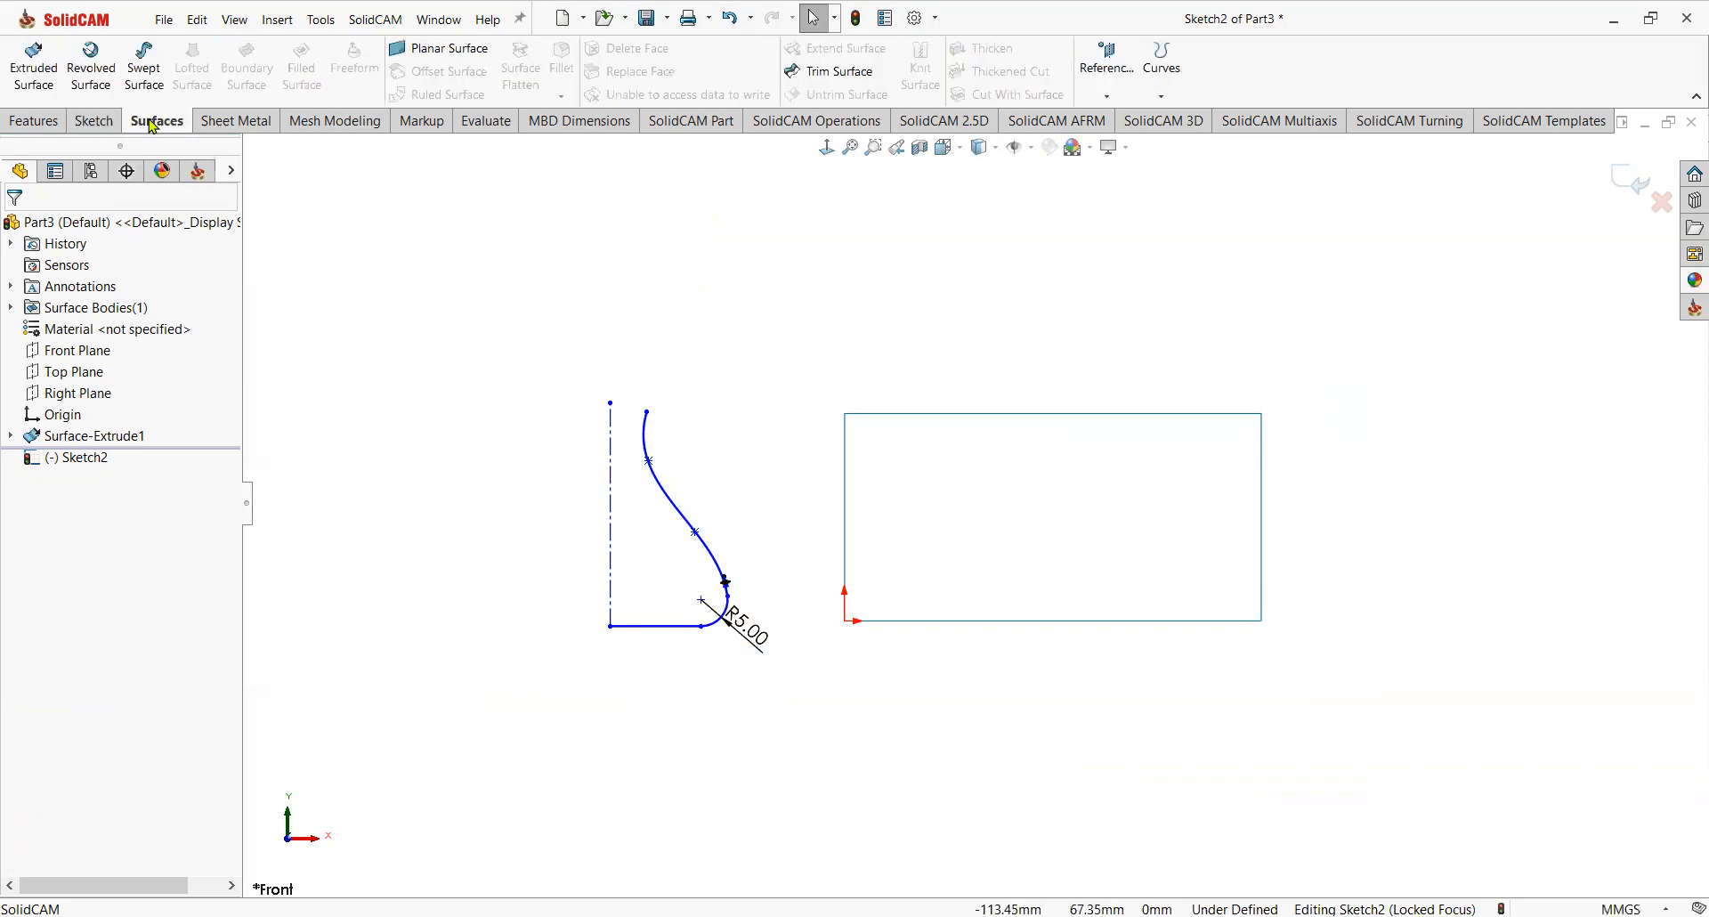
click(91, 71)
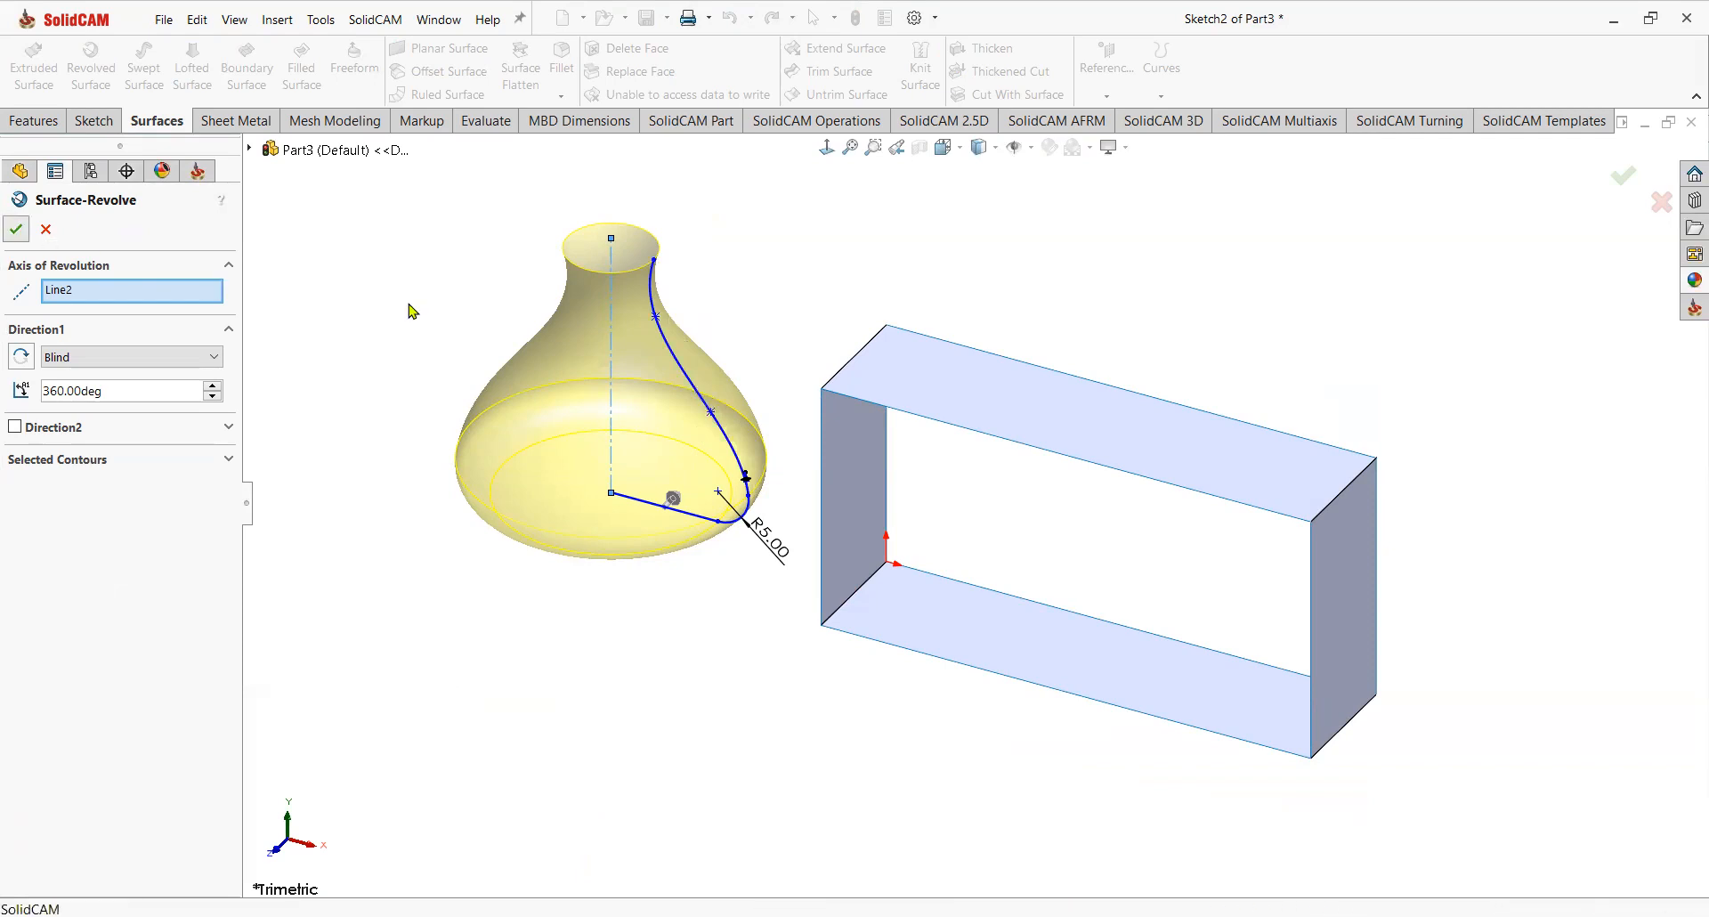
key(Return)
mouse_move(667, 279)
middle_down()
mouse_move(690, 390)
mouse_move(664, 271)
middle_up()
click(659, 379)
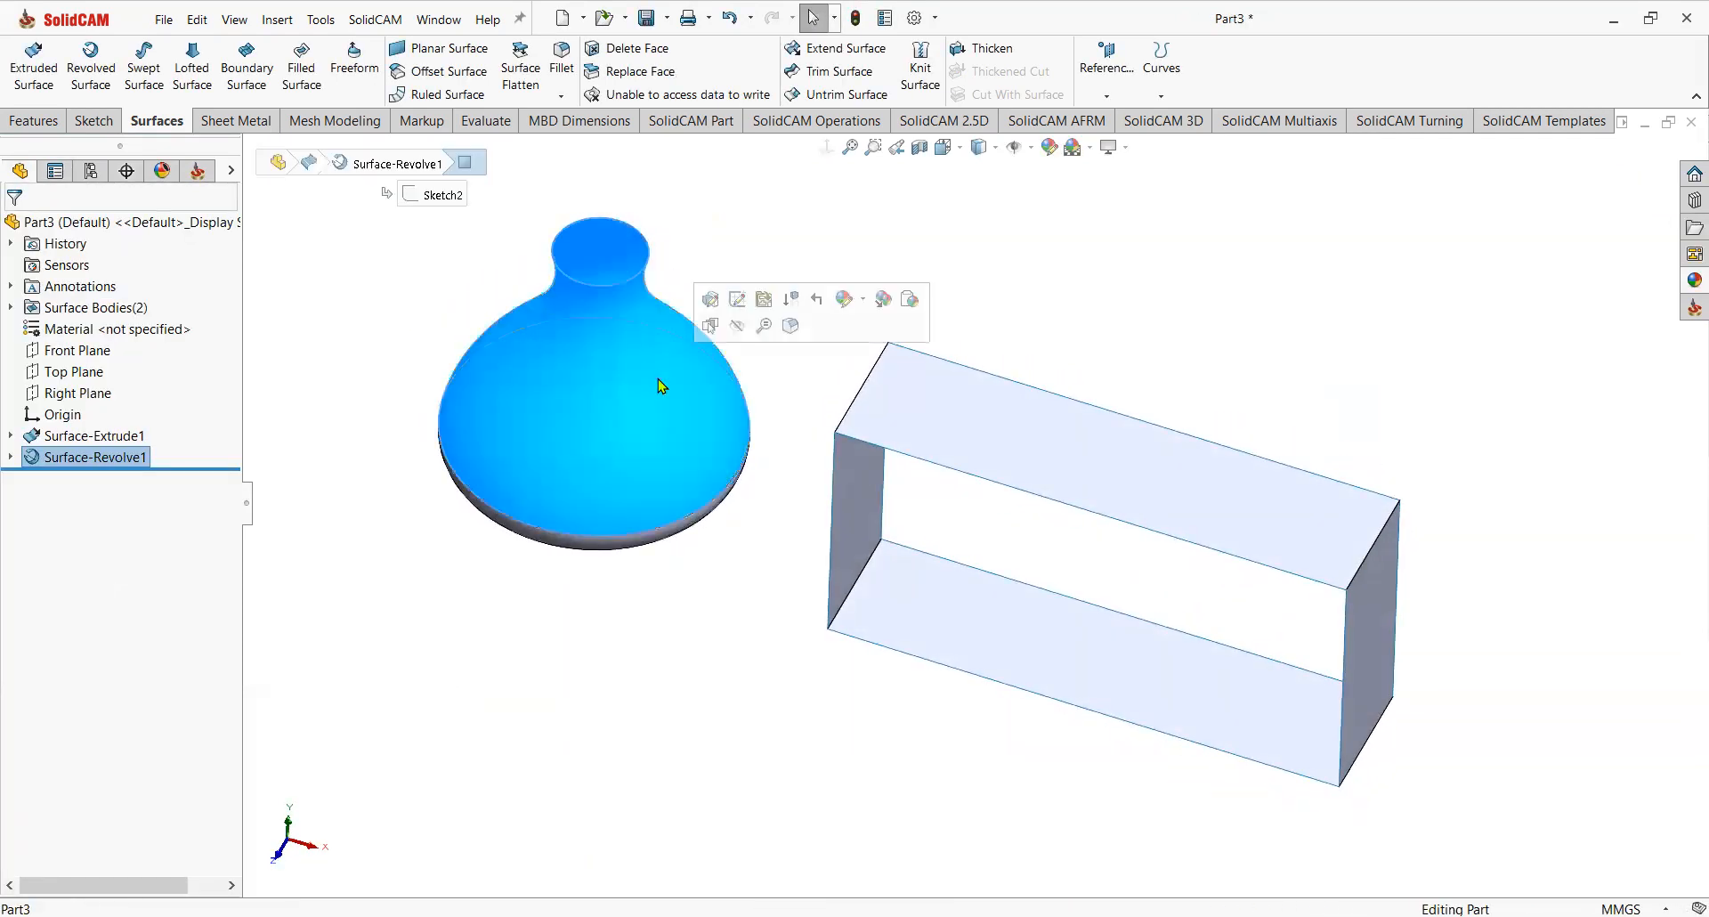
click(793, 397)
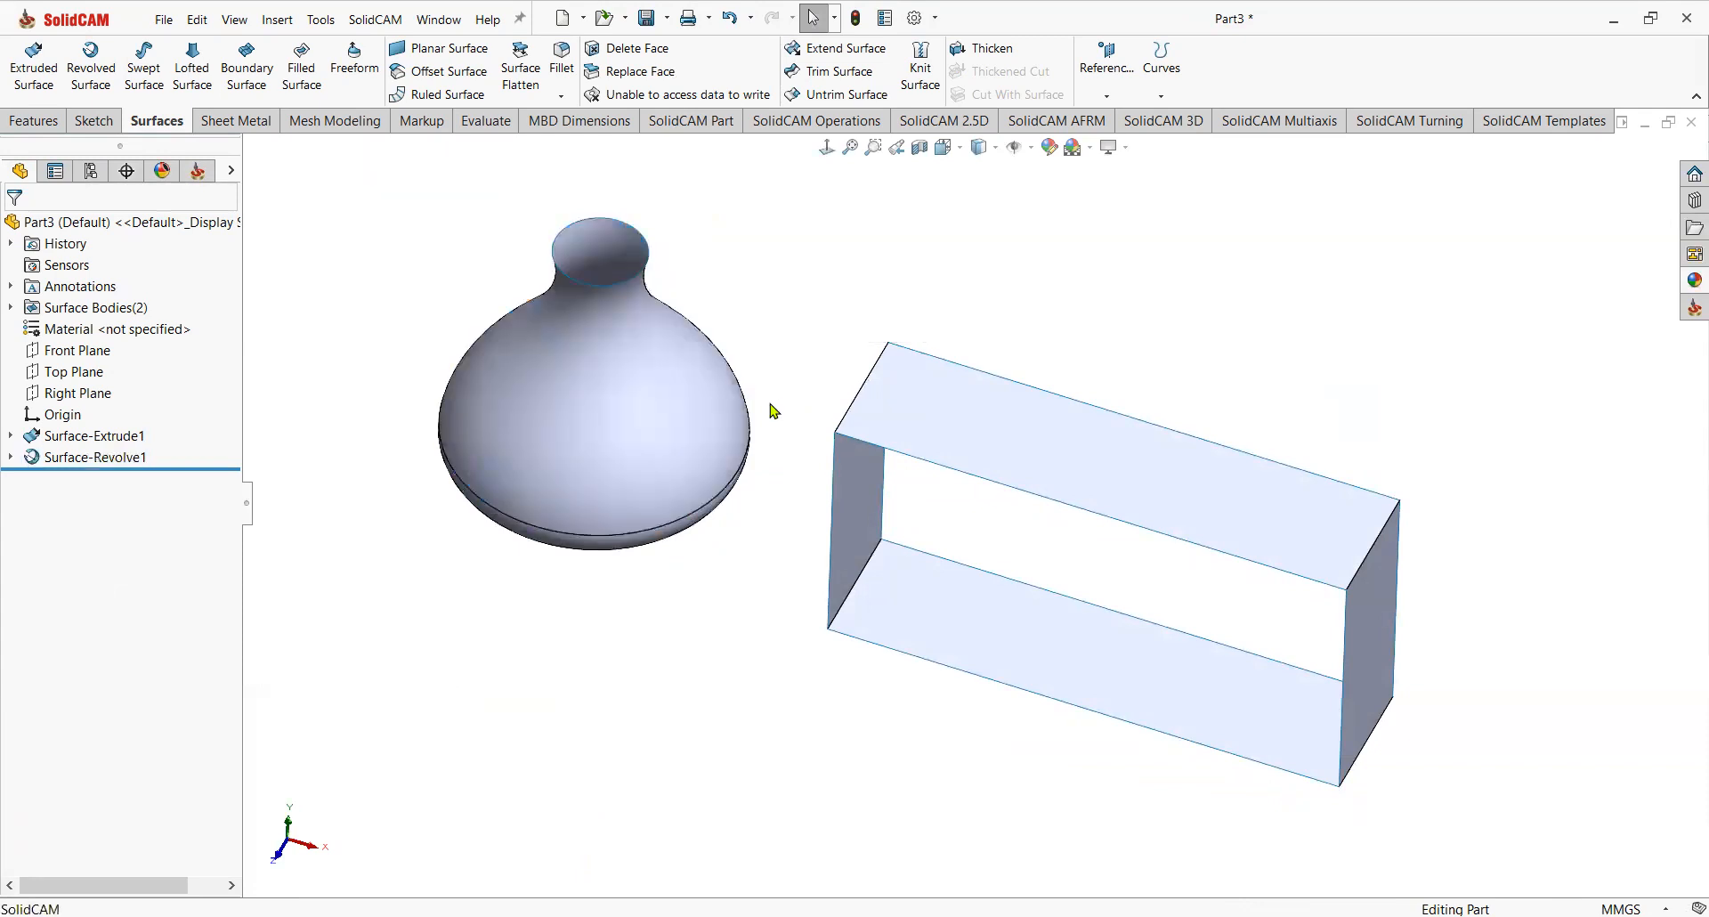
middle_drag(624, 494, 957, 476)
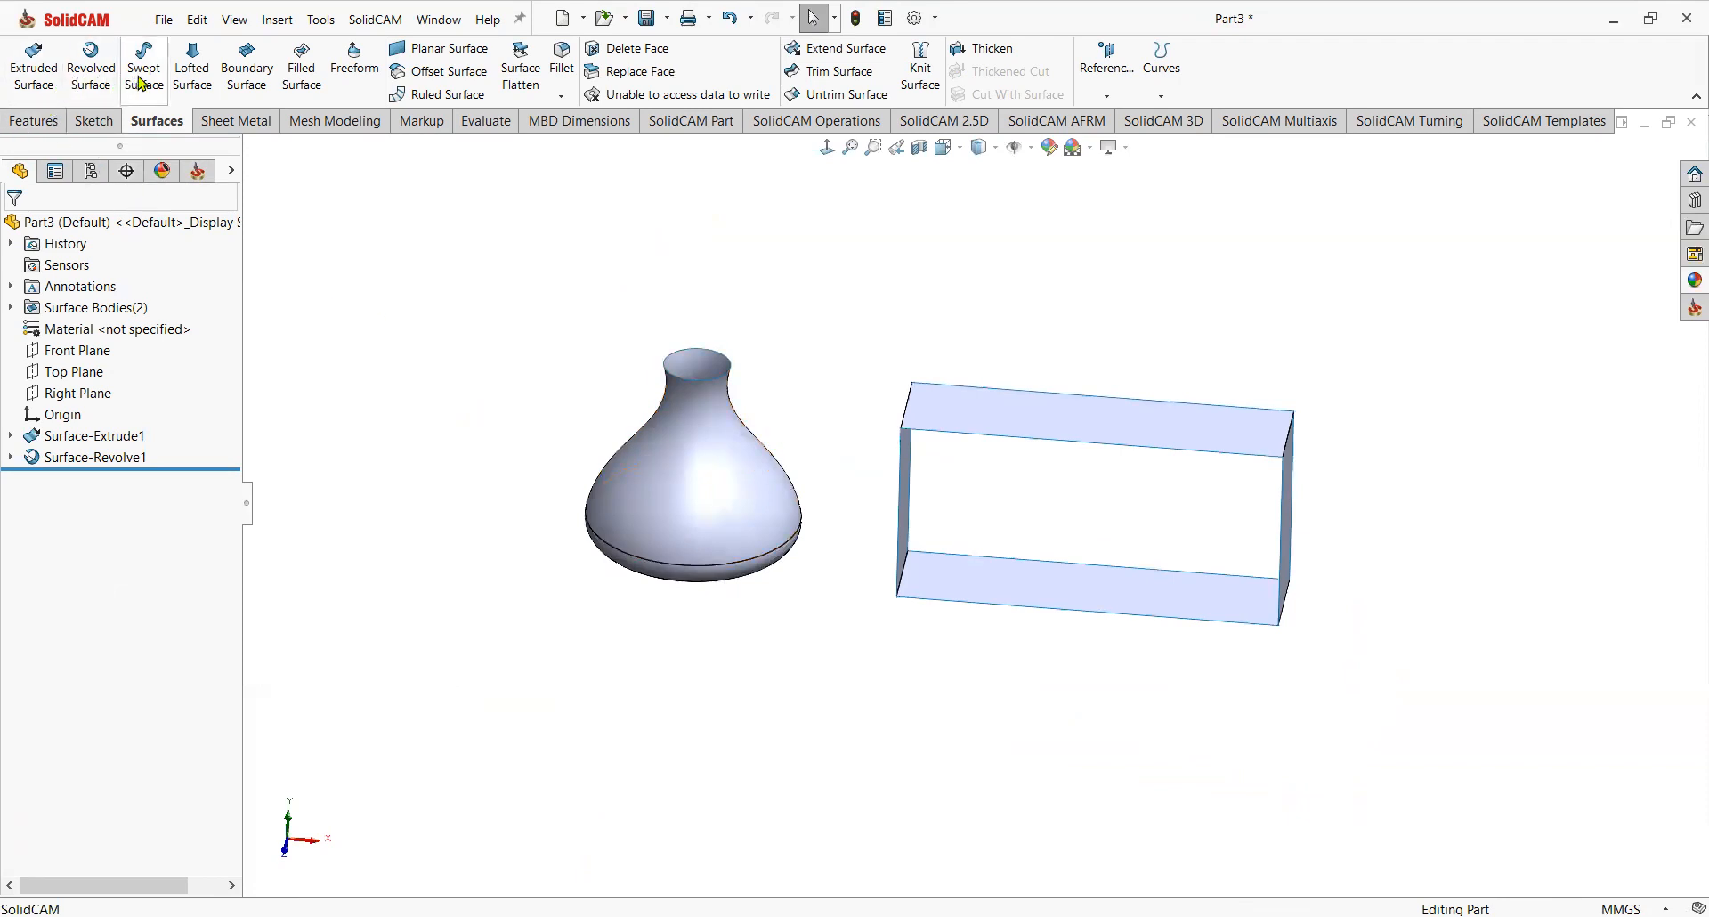
Start a sketch on the Front Plane and draw a hexagon with an inscribed circle about 26 mm across above the vase.
click(179, 73)
key(ctrl+8)
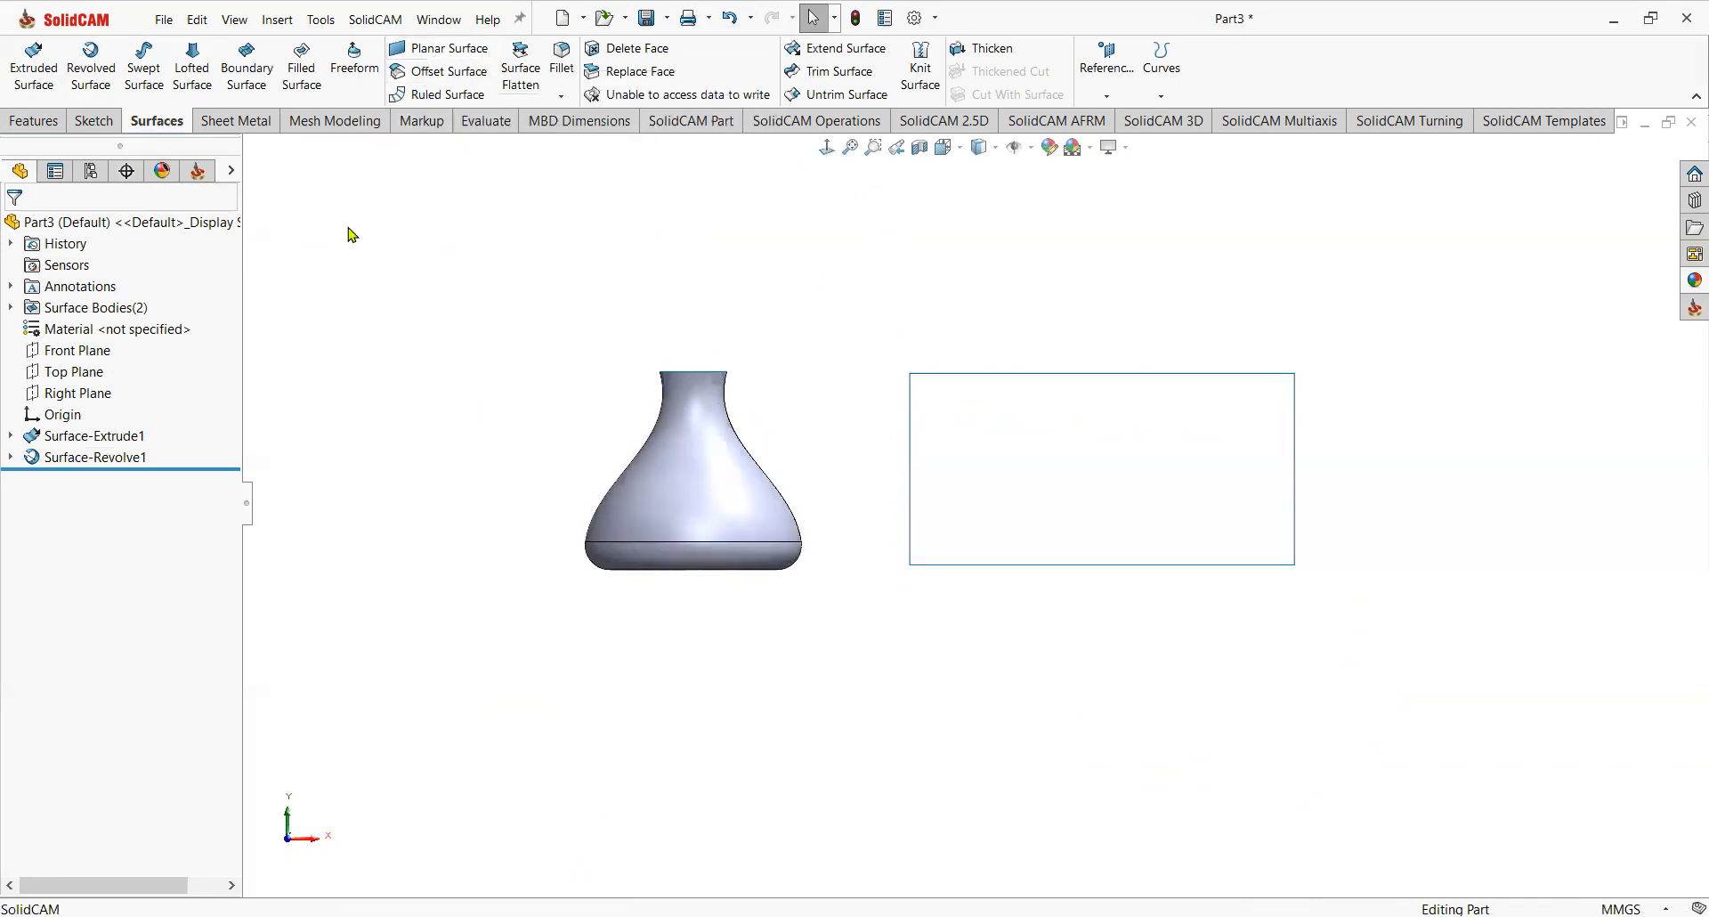
click(134, 350)
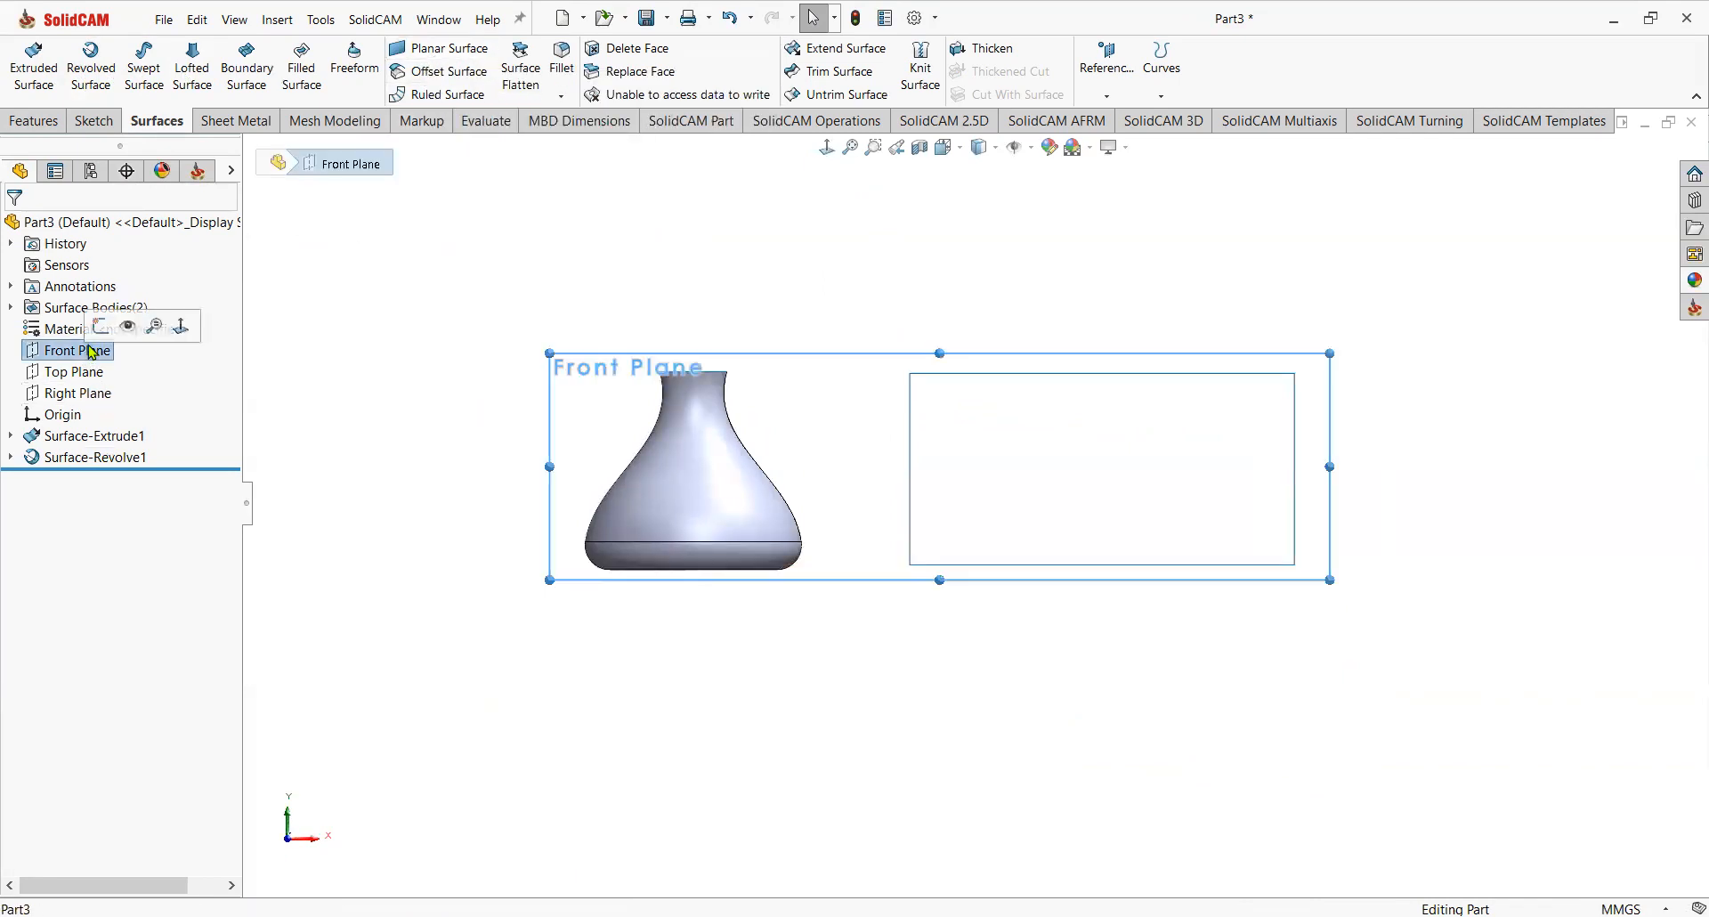
click(143, 334)
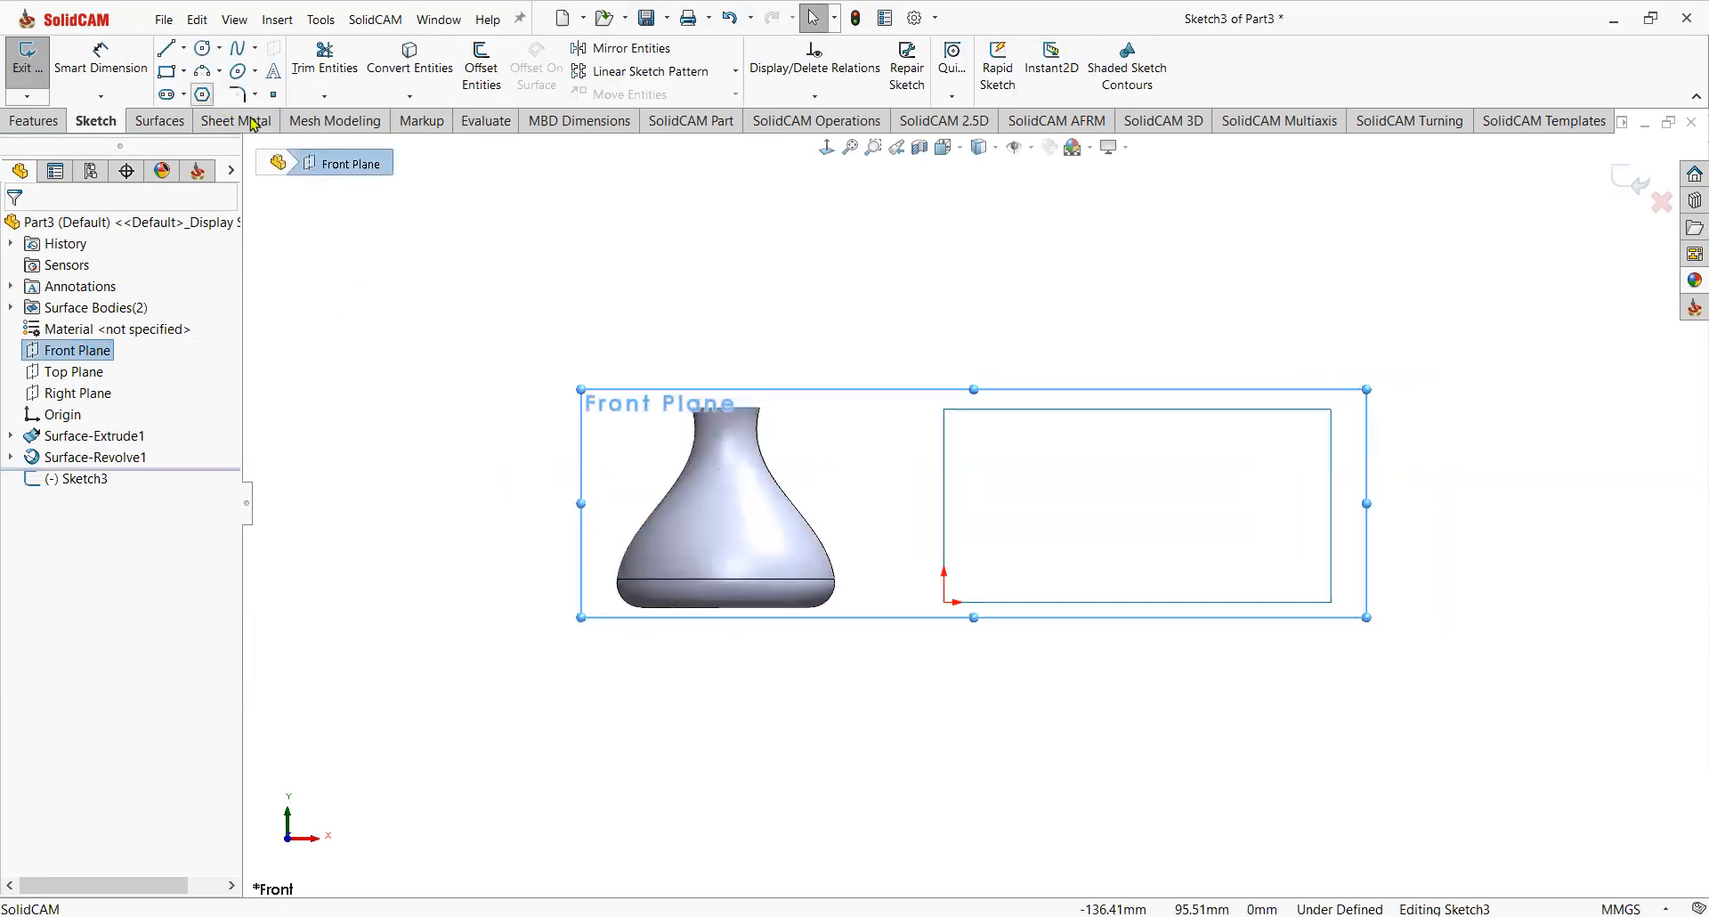
click(203, 95)
click(833, 248)
click(889, 300)
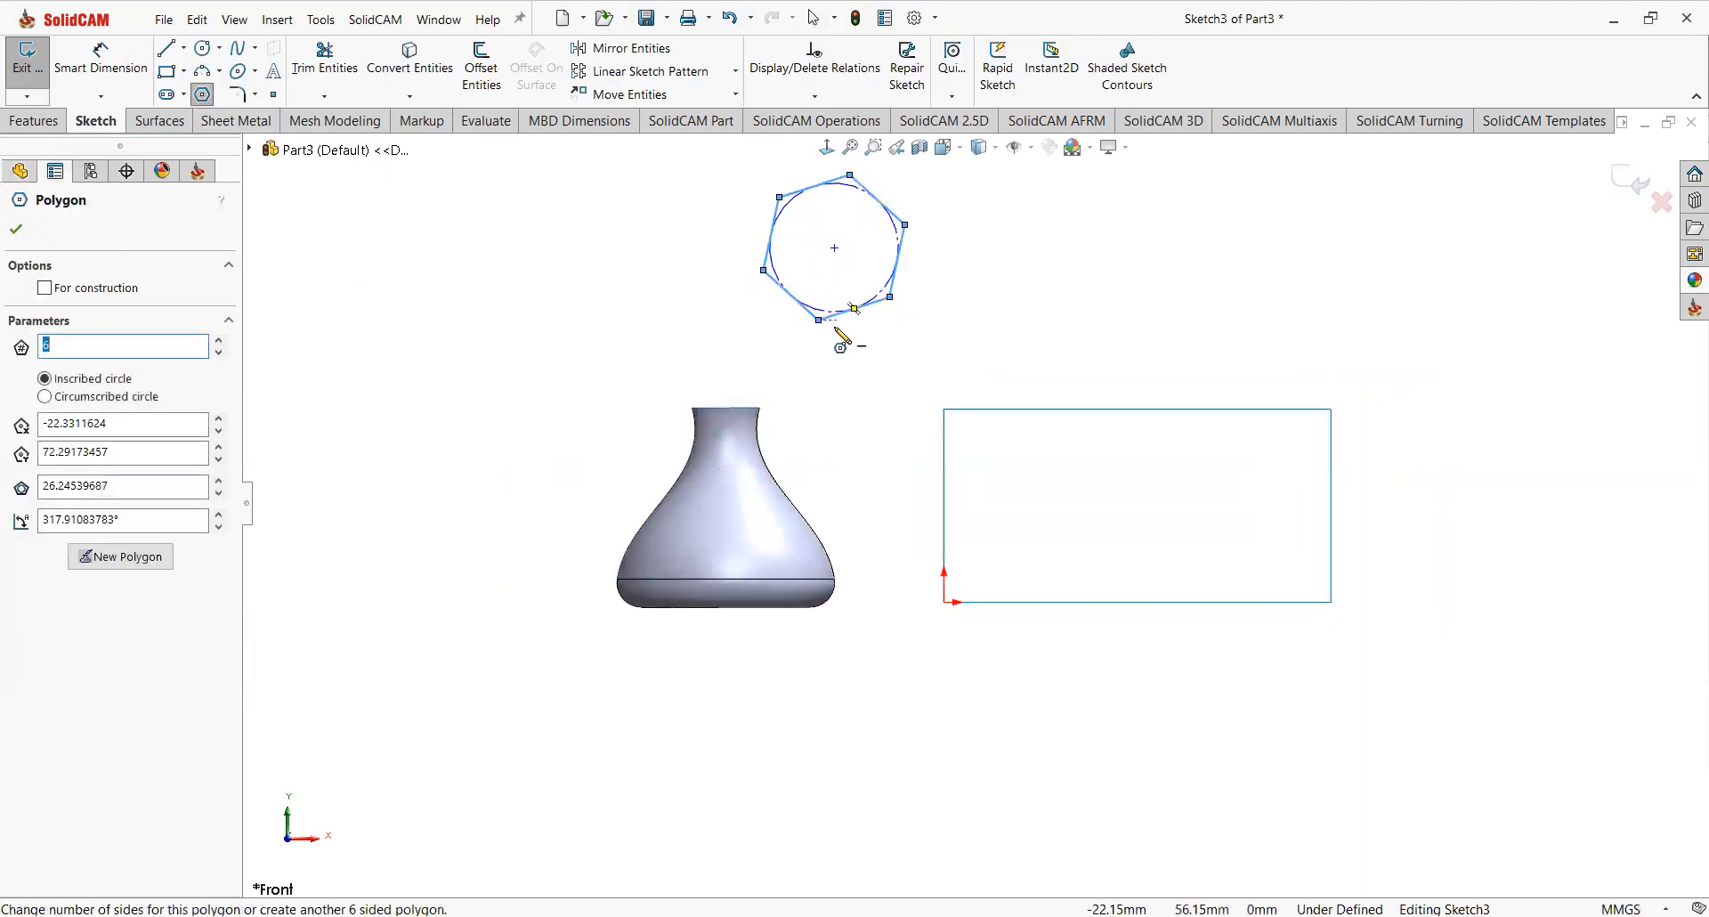
key(z)
Create a planar surface from the hexagon sketch.
click(167, 124)
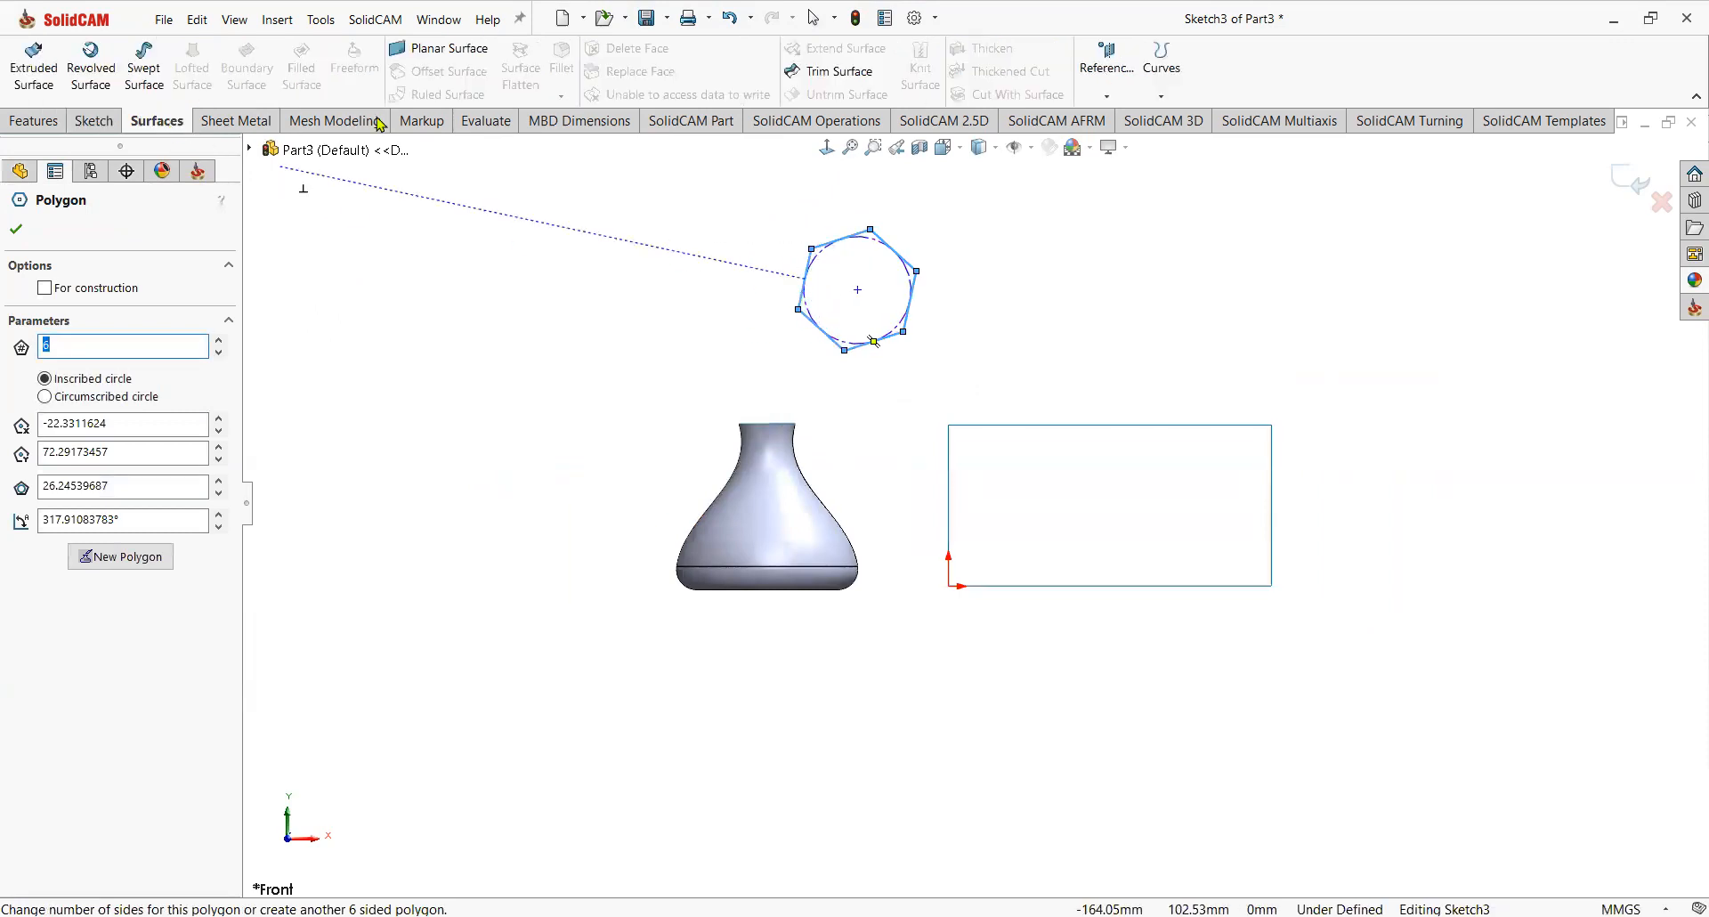
click(450, 48)
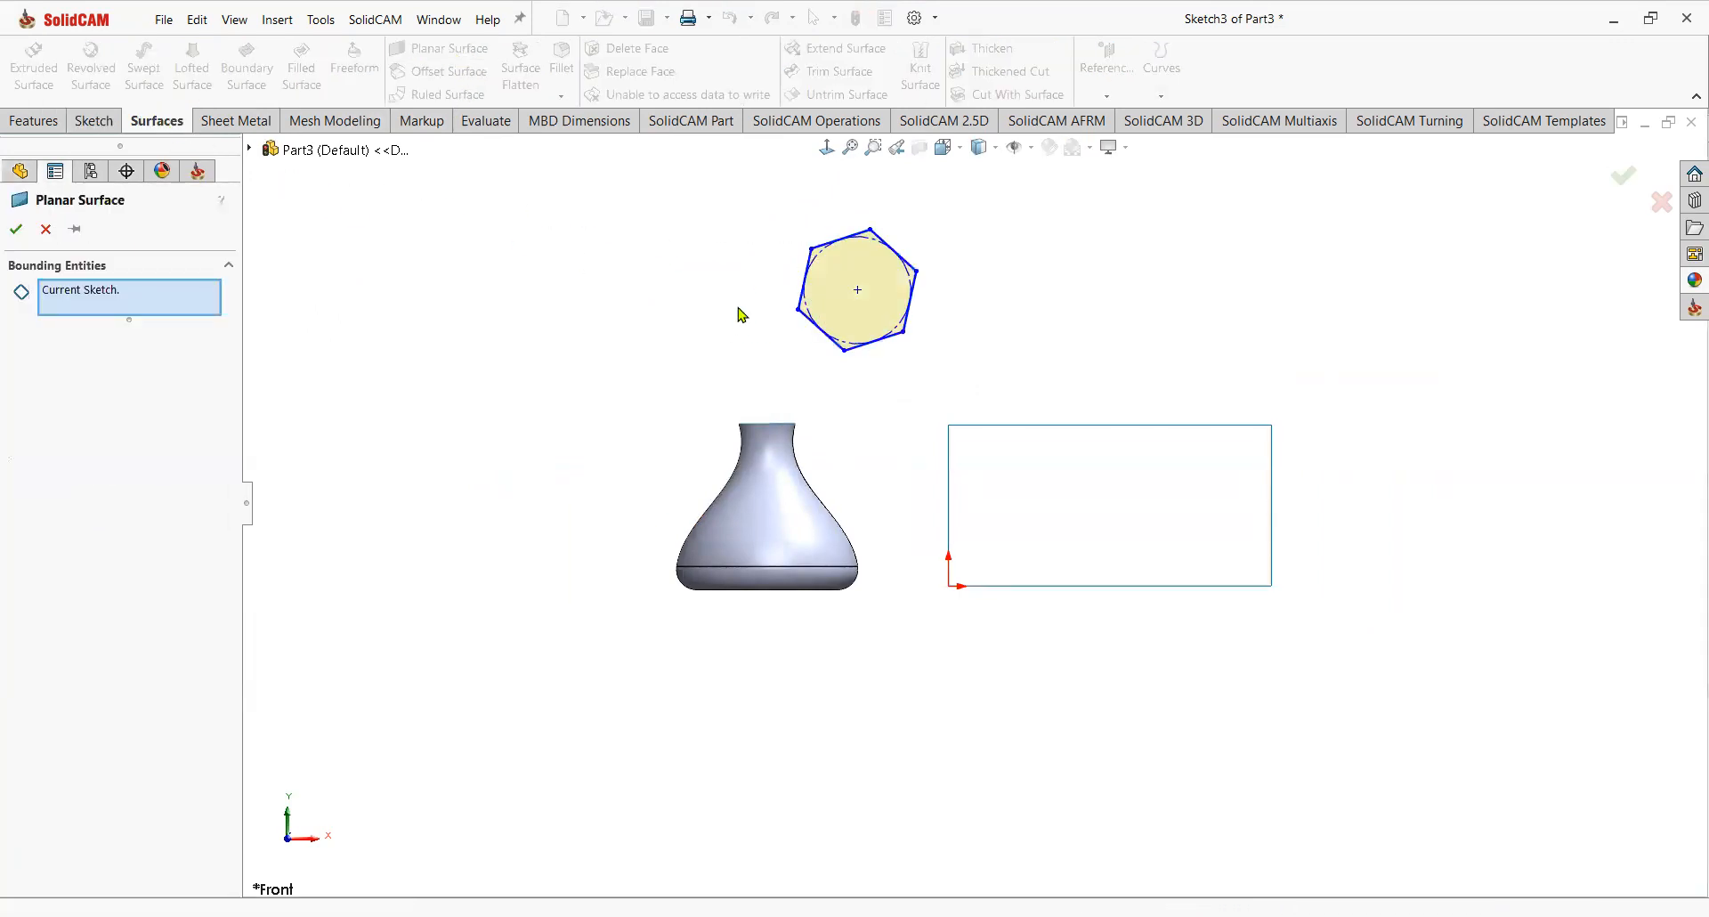
click(16, 228)
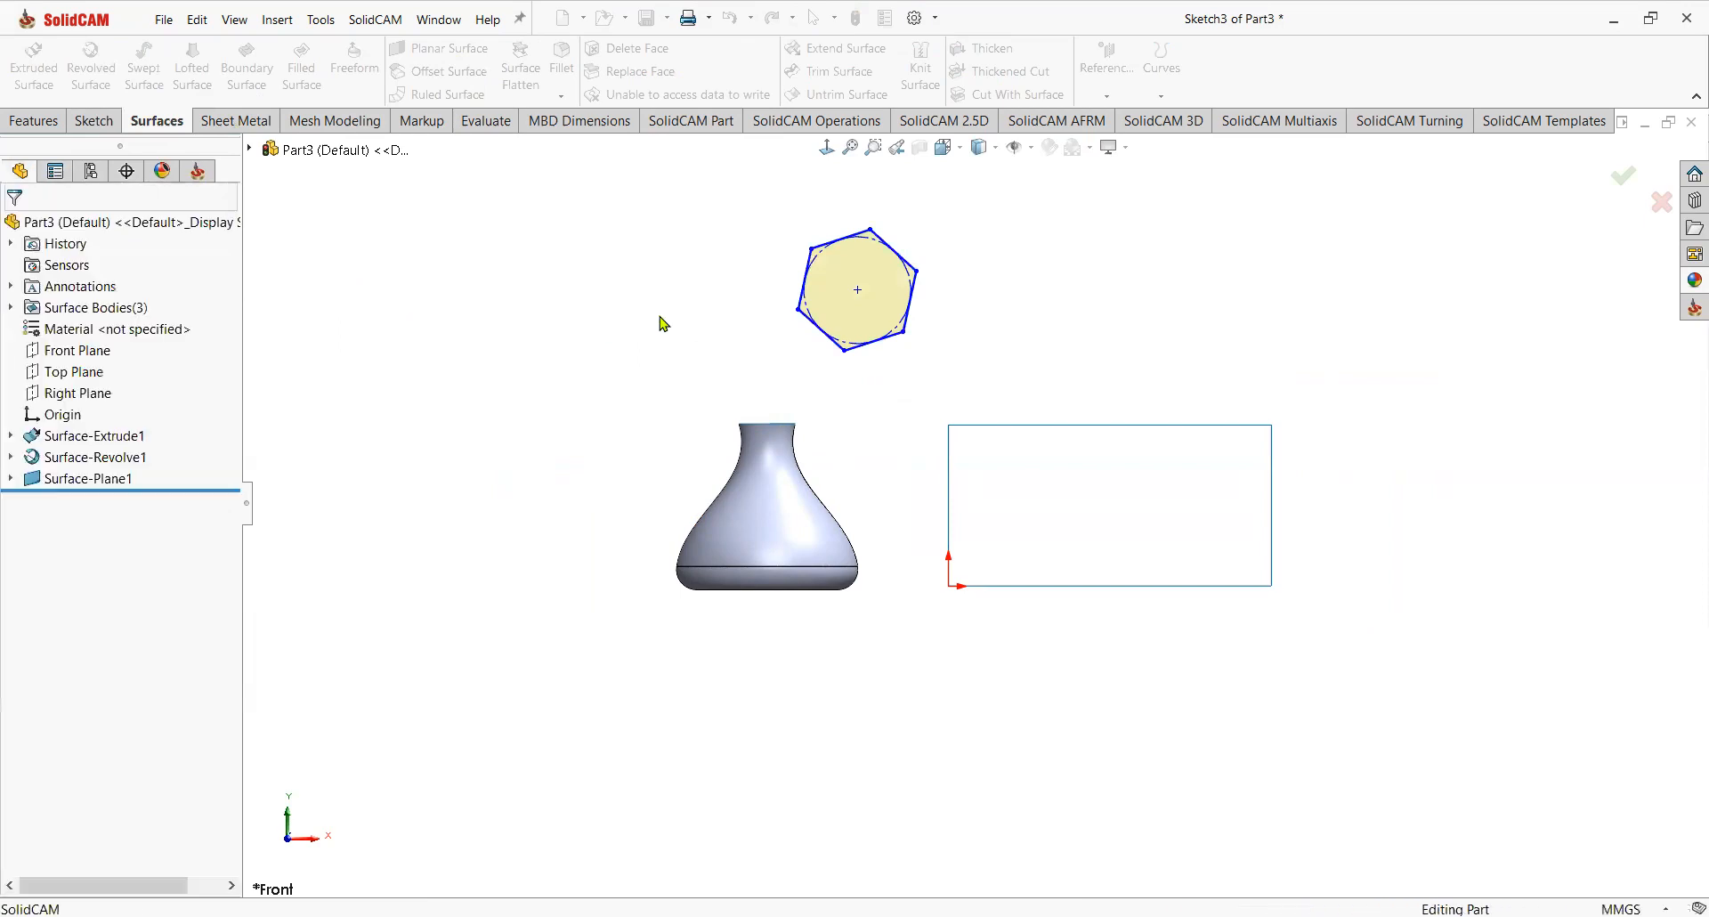
middle_drag(885, 404, 927, 408)
click(928, 408)
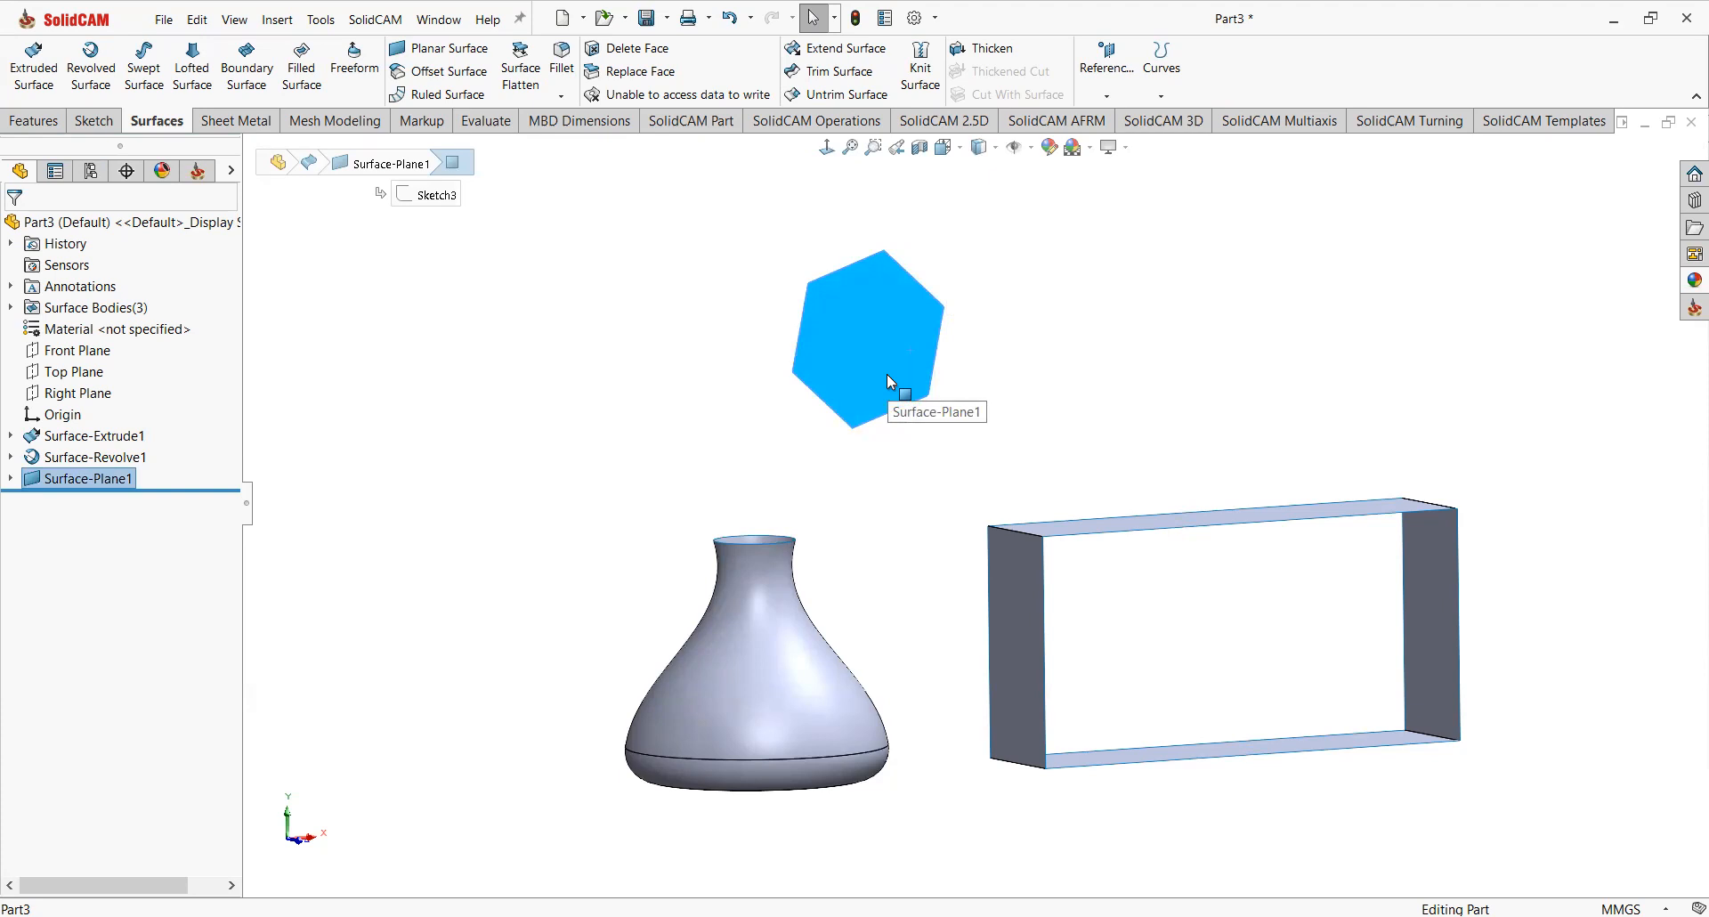
click(786, 356)
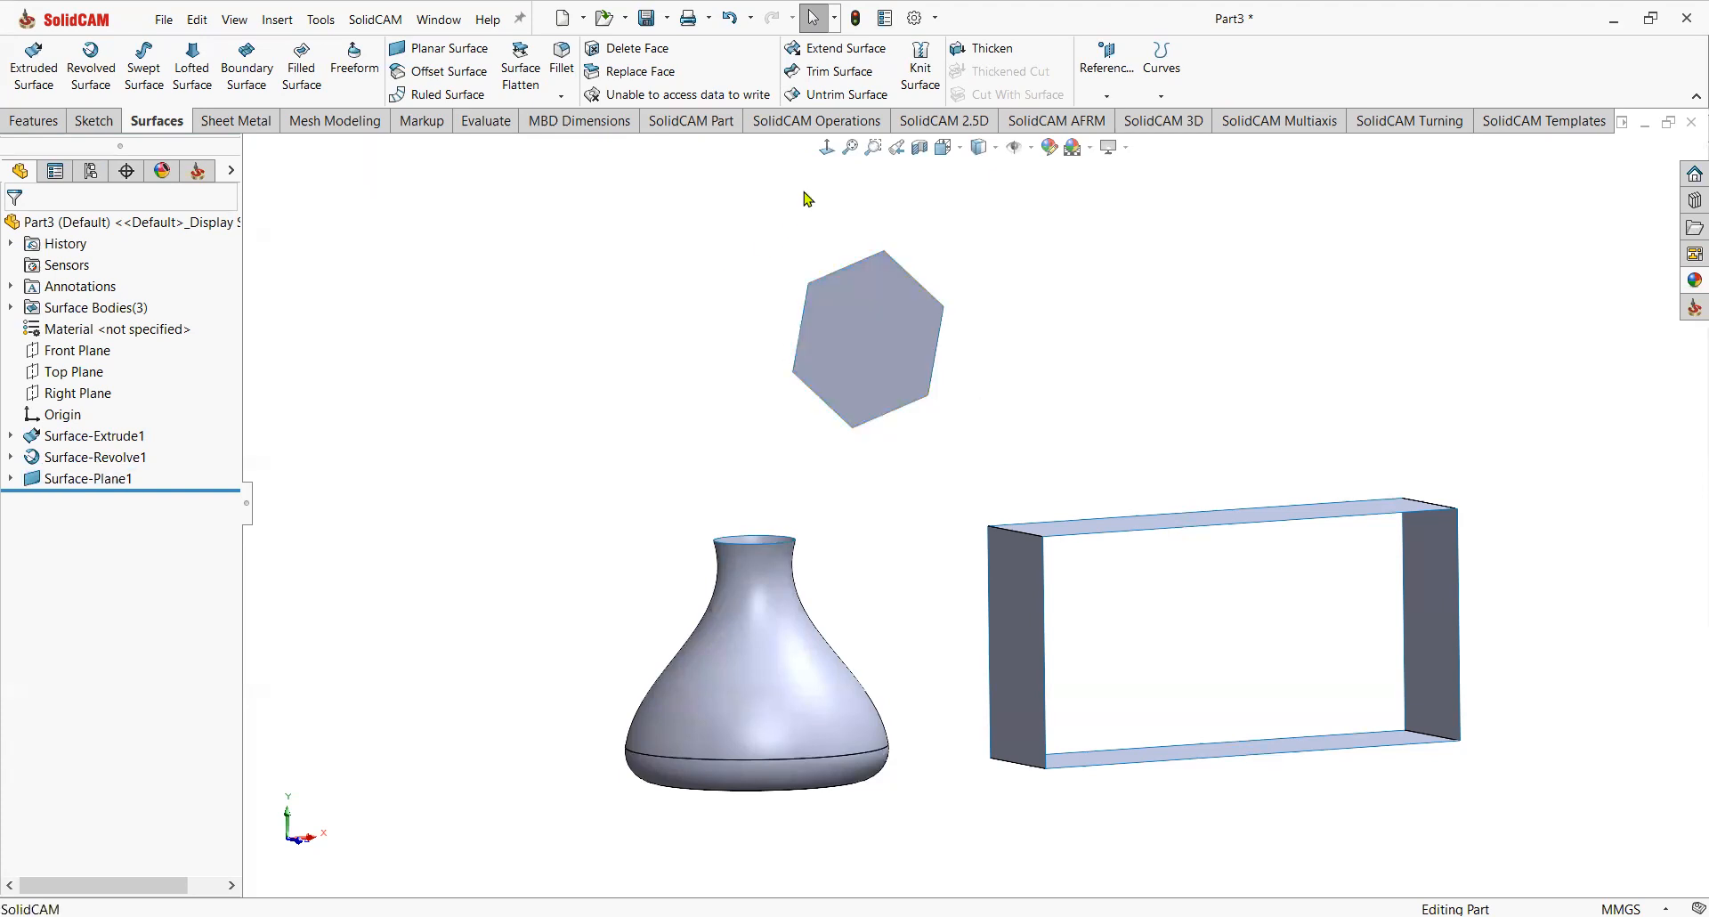
Sketch a slanted straight slot about 13.7 mm long and 3.6 mm wide on the Front Plane, over the vase's body.
click(827, 148)
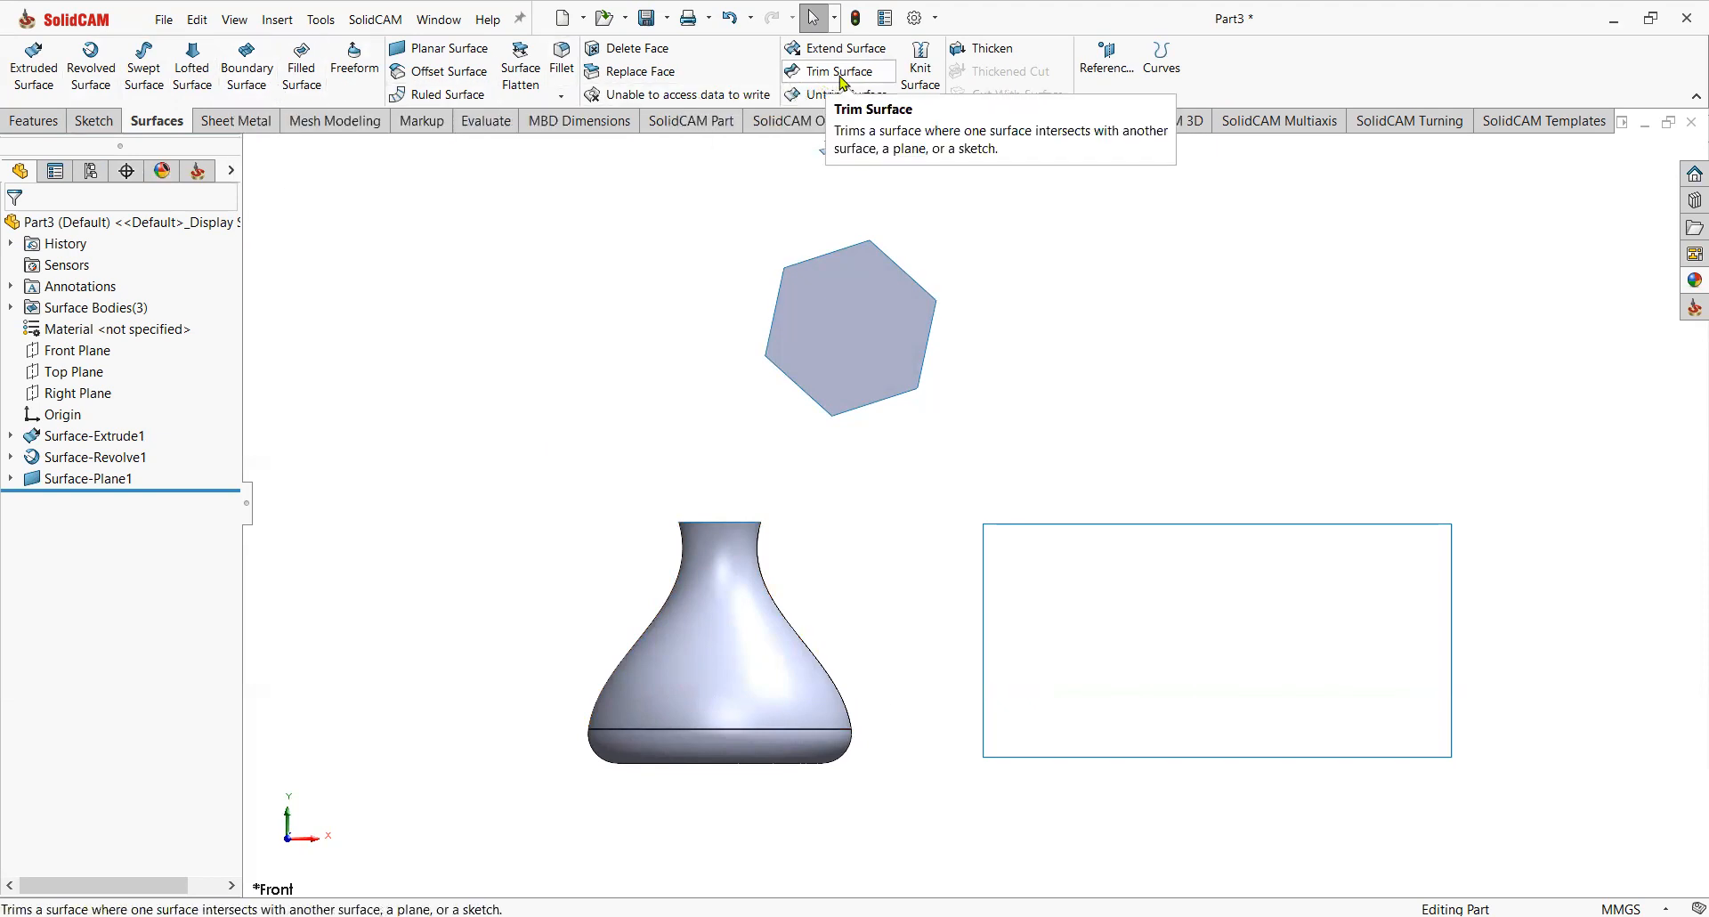
click(81, 350)
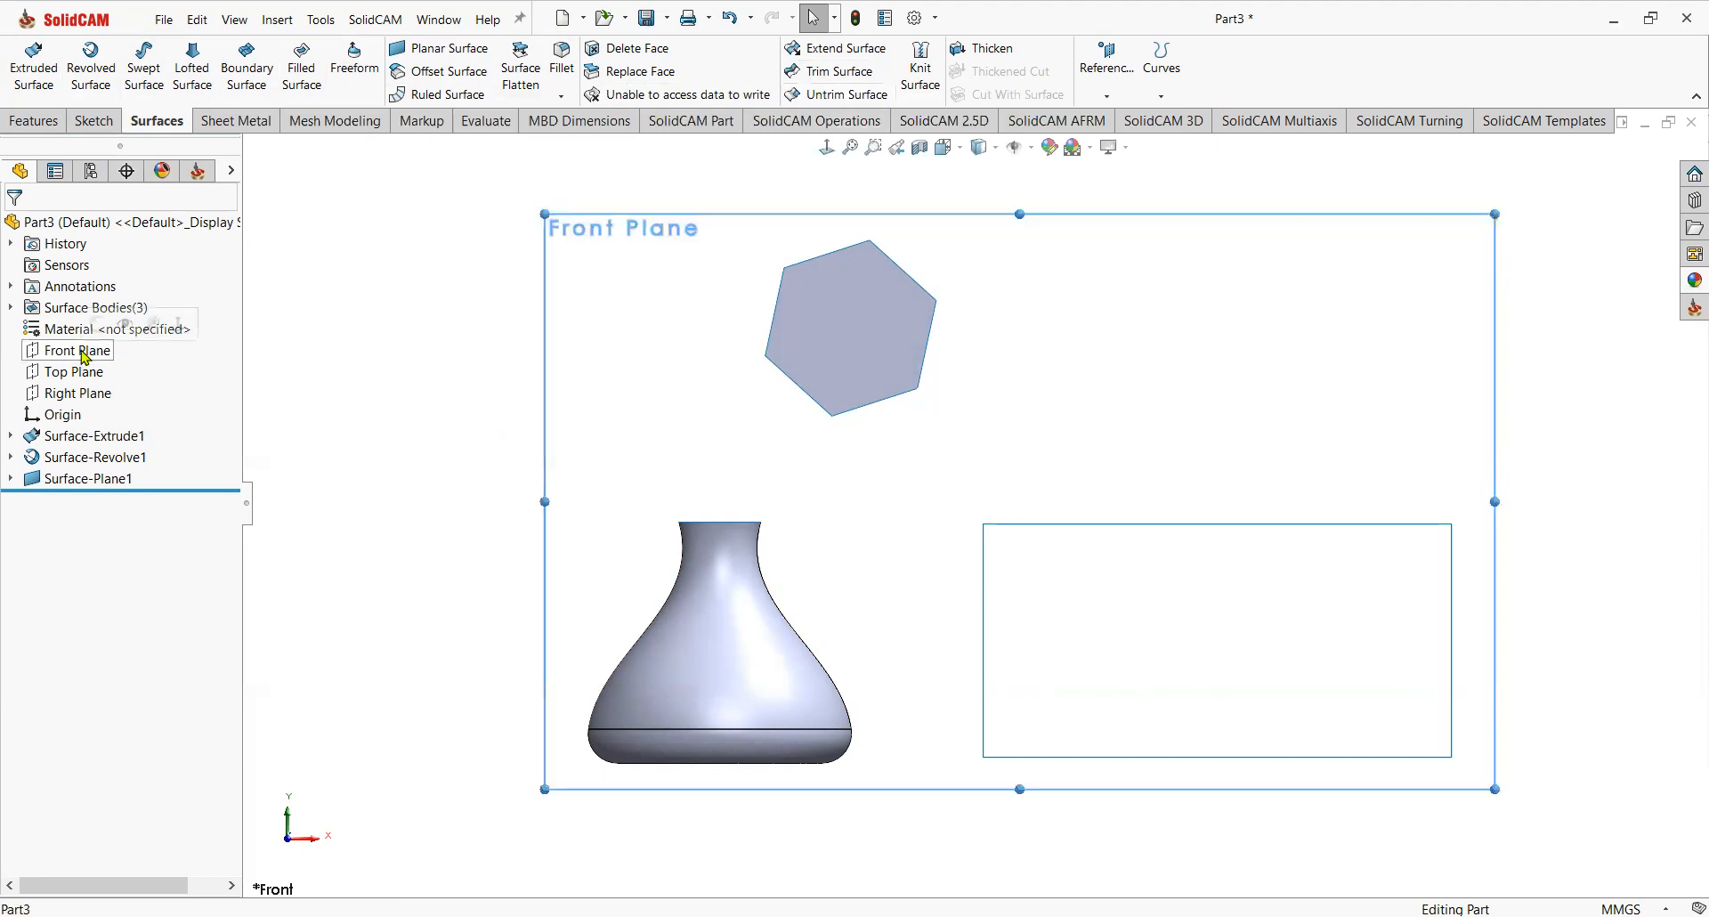
click(98, 325)
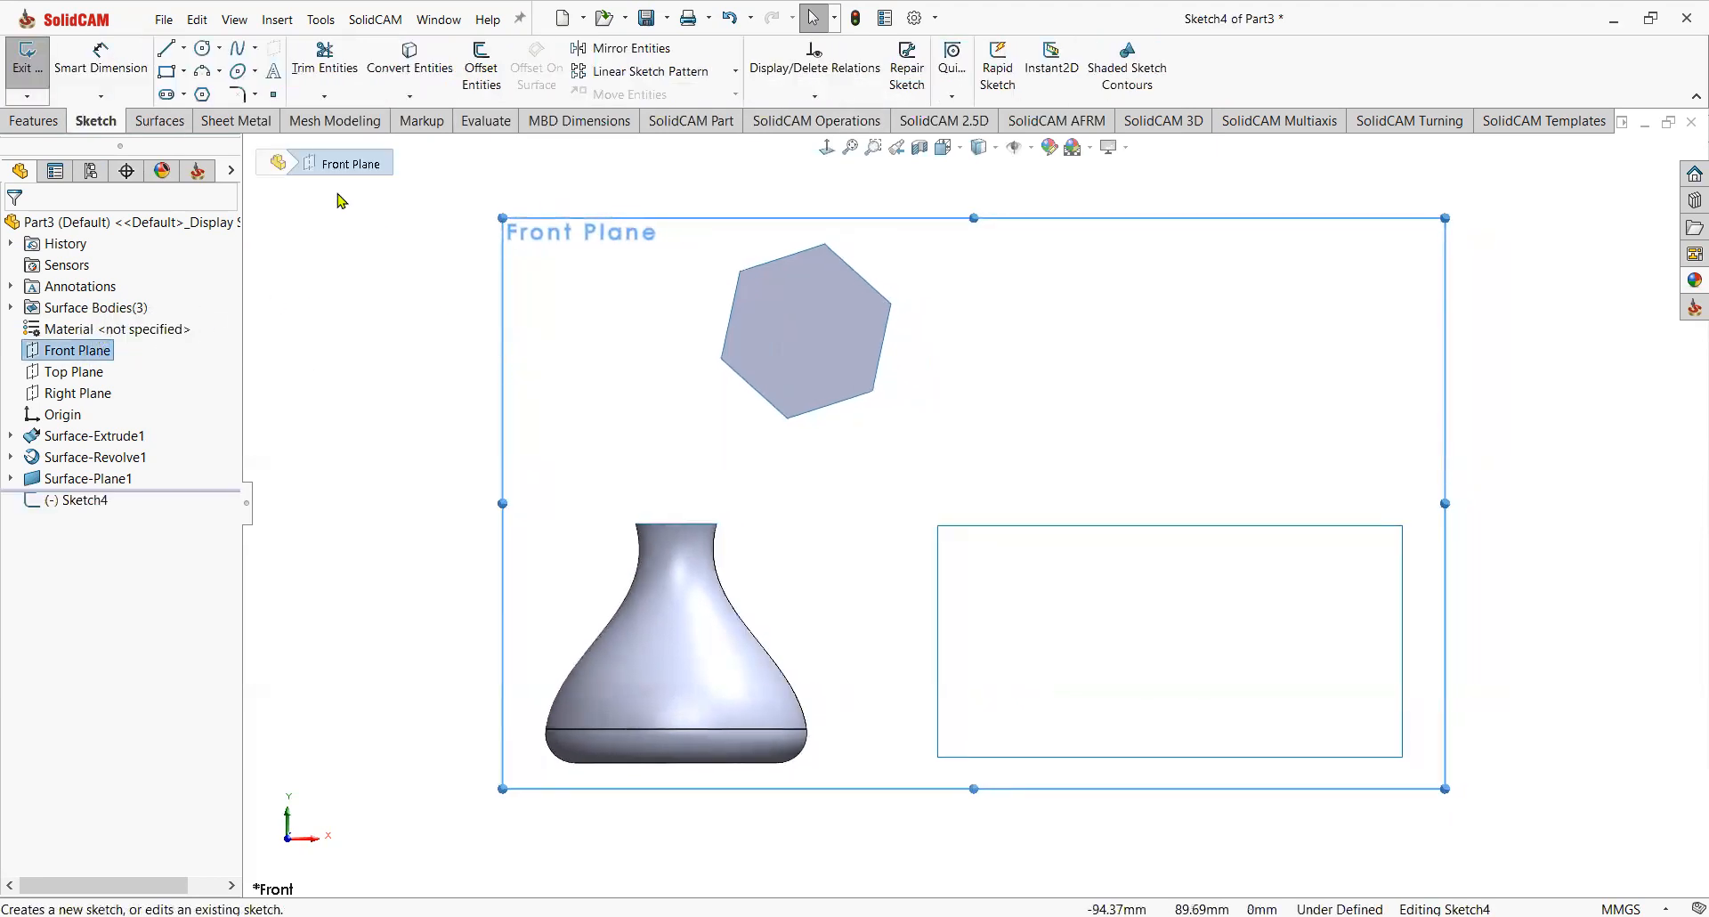
click(184, 95)
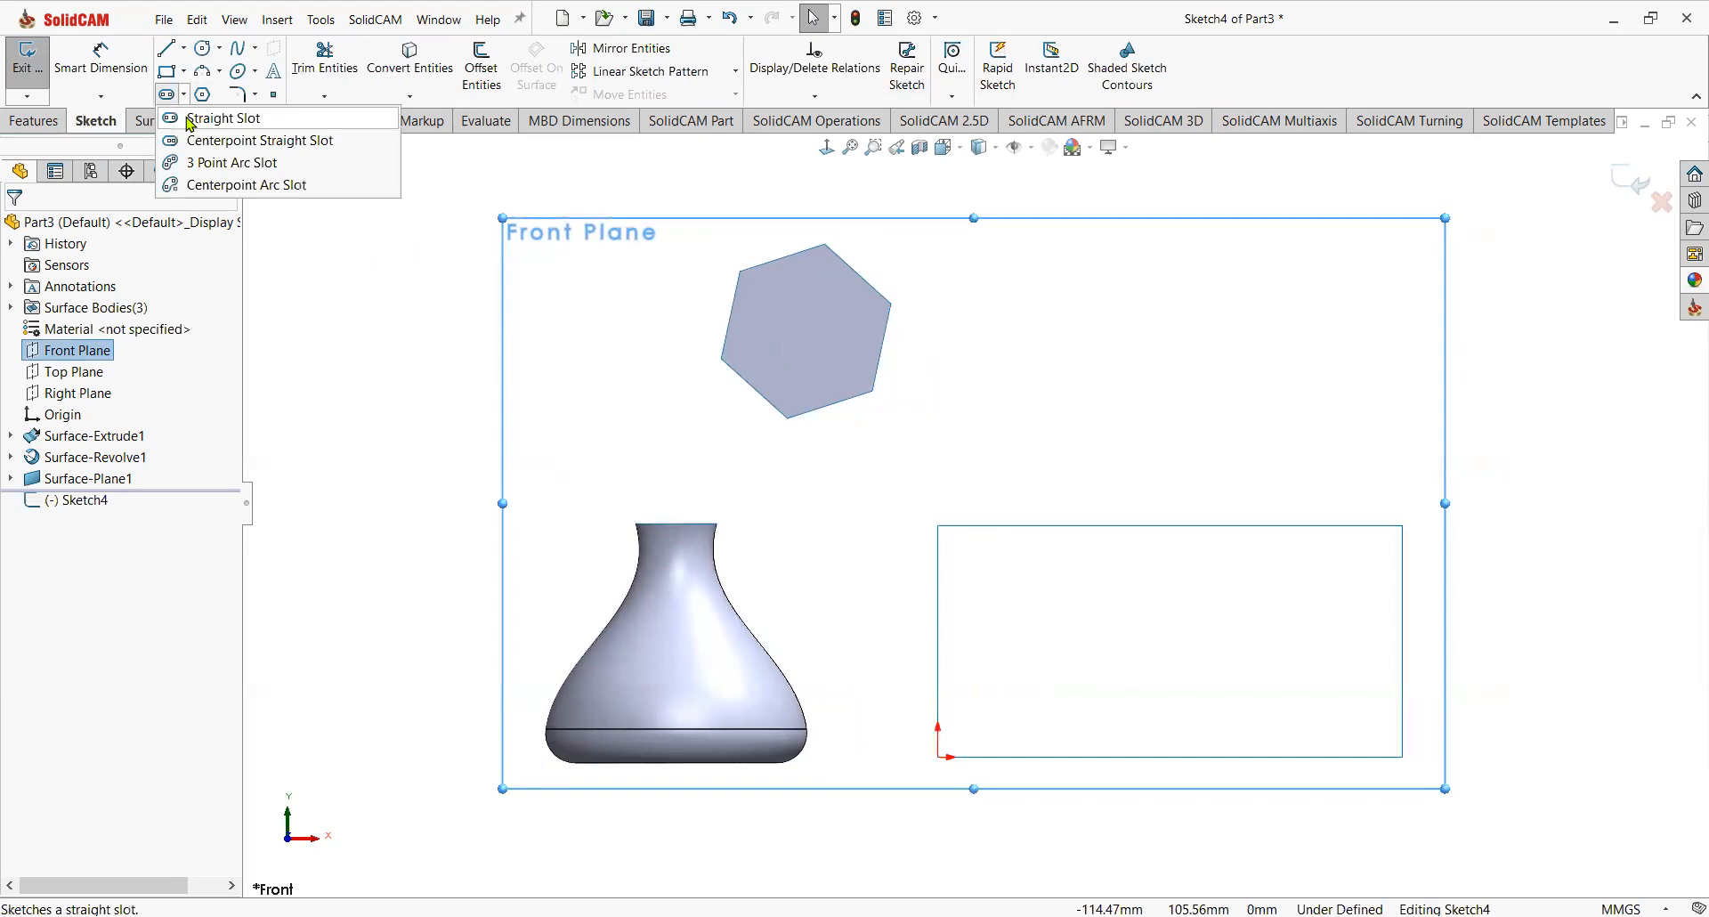
click(214, 118)
scroll(698, 694, down, 3)
click(641, 660)
click(739, 596)
click(753, 614)
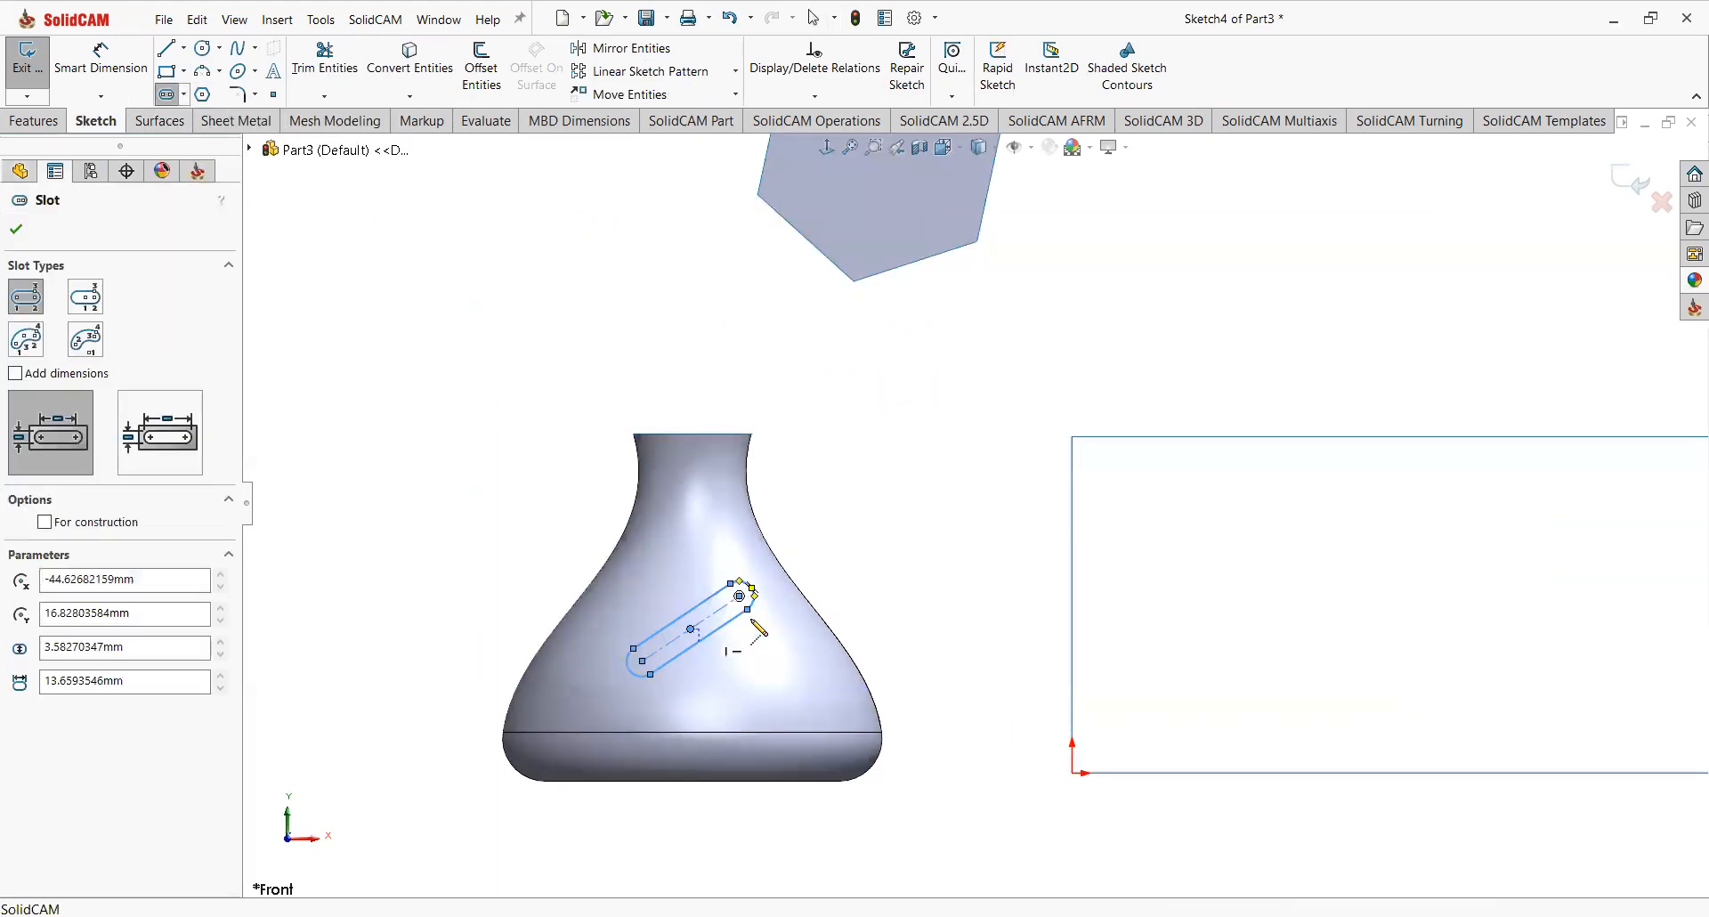
click(16, 229)
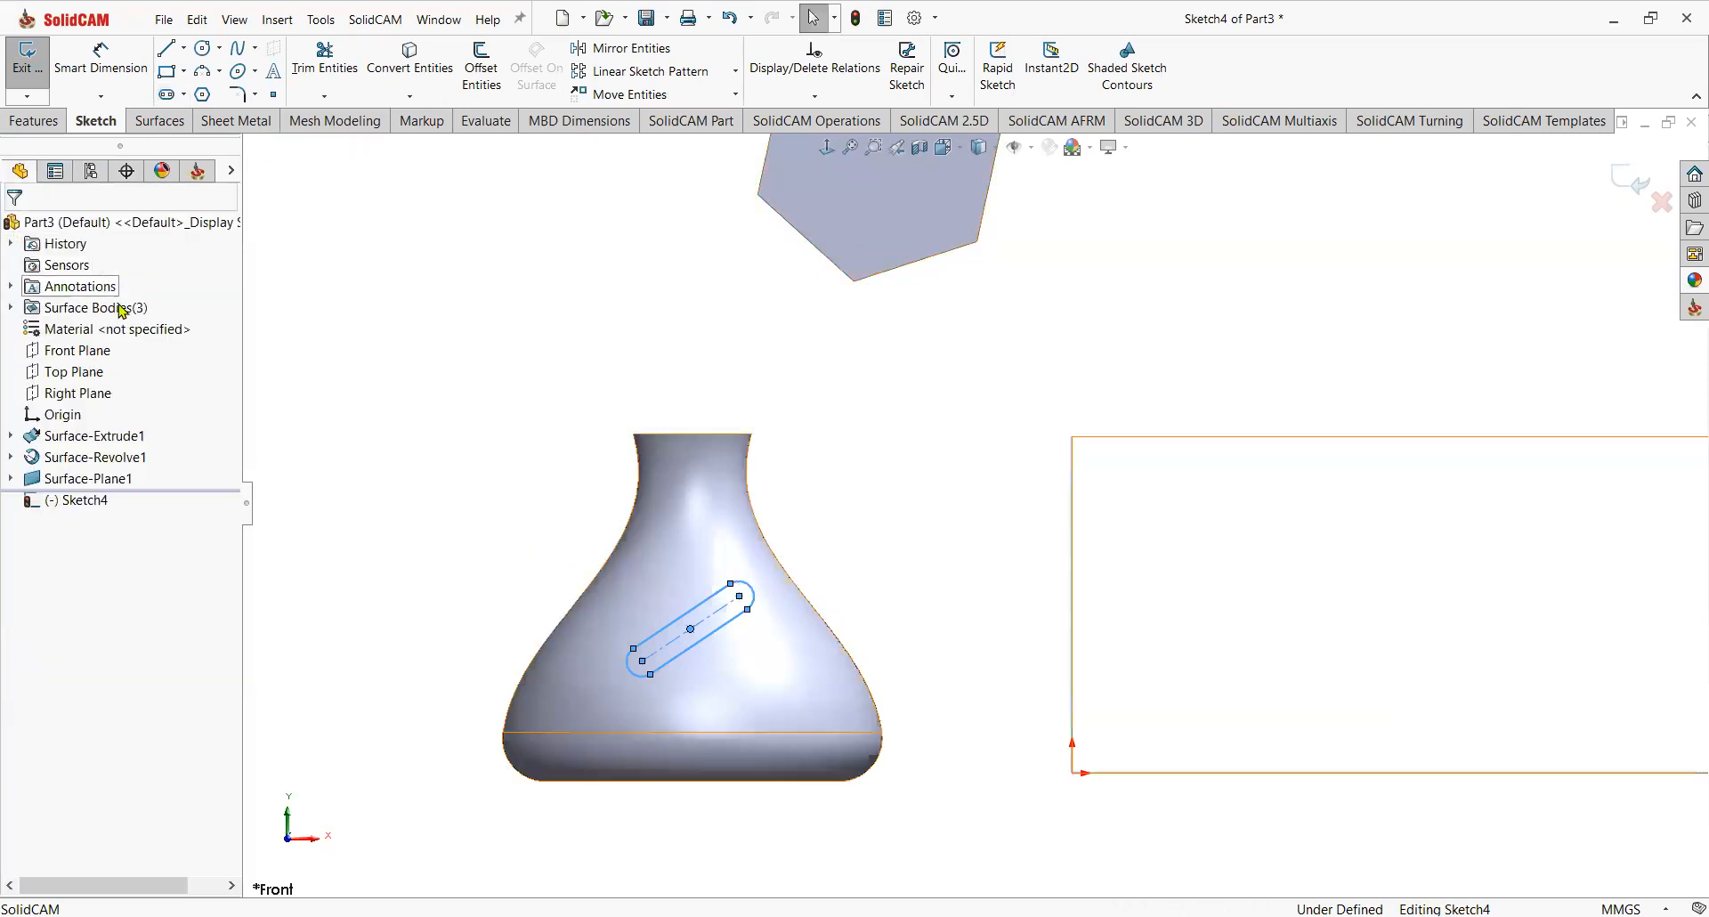
Set up a standard Trim Surface in Remove selections mode with the slot sketch as the trim tool.
click(158, 121)
click(36, 122)
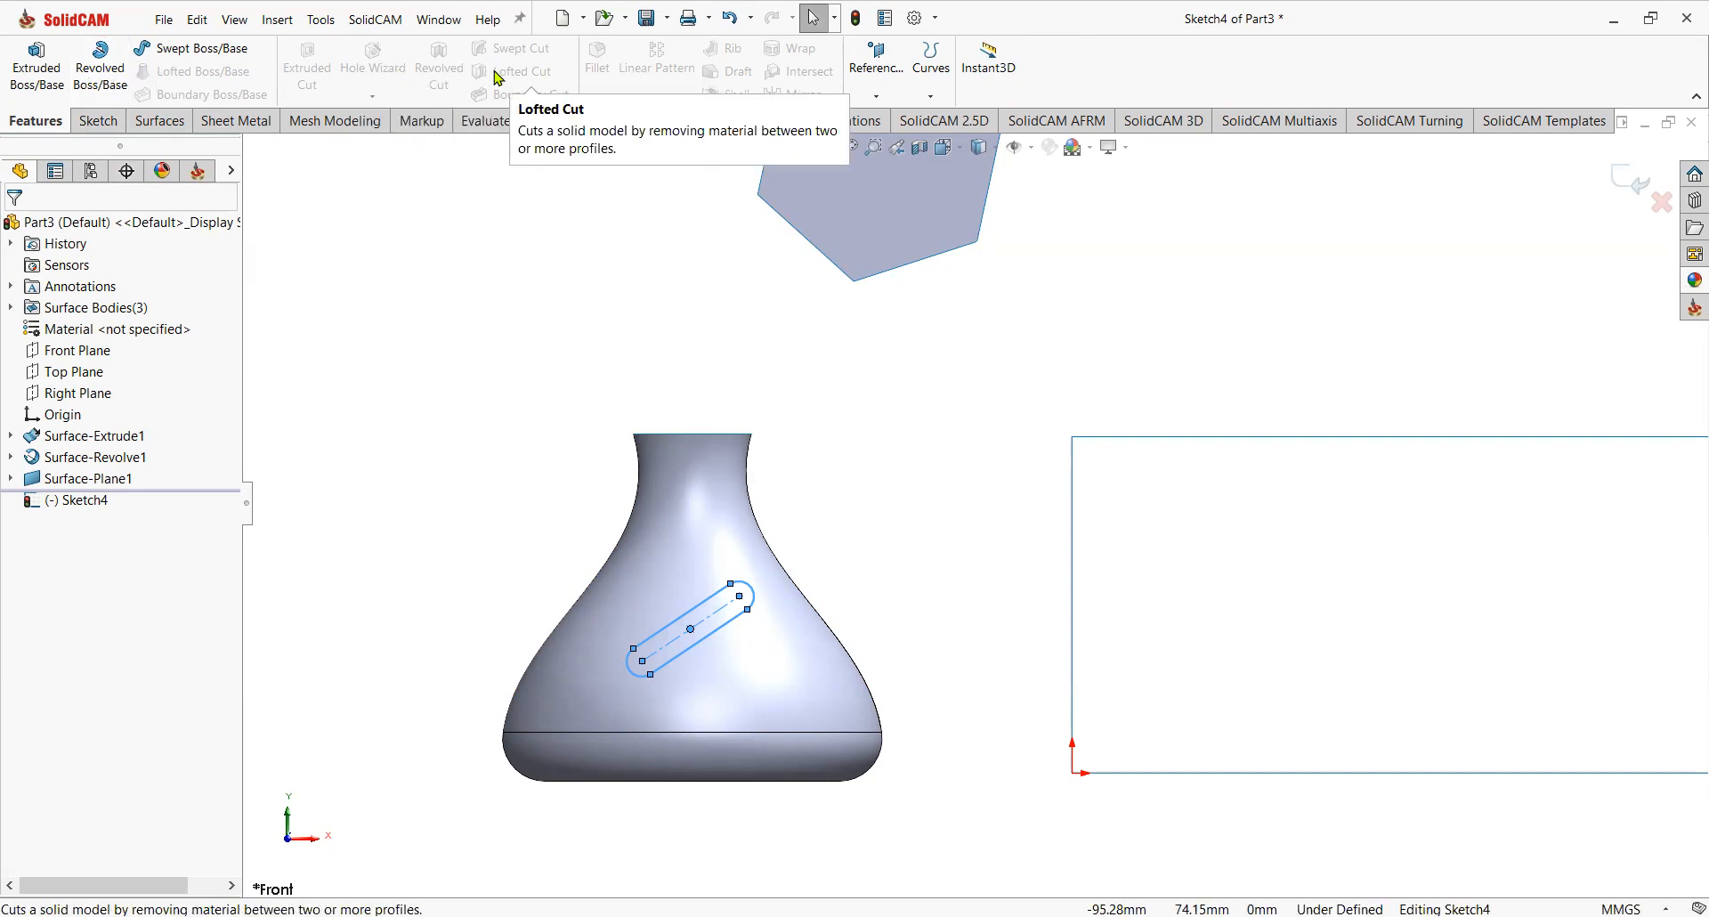
click(159, 120)
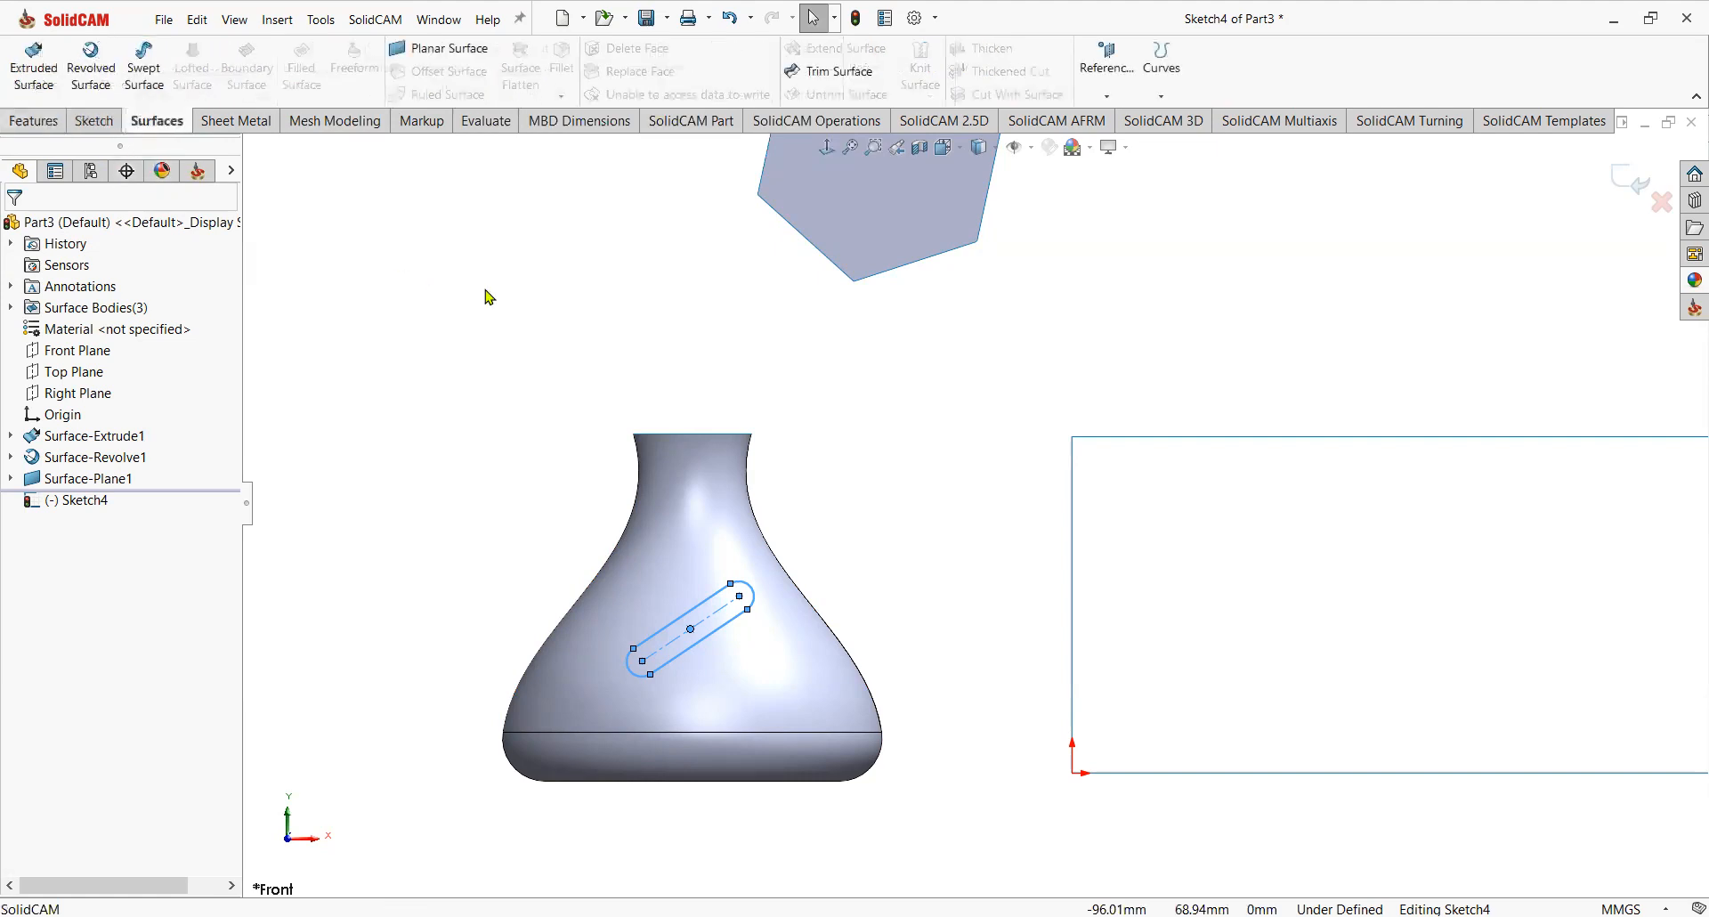
click(829, 73)
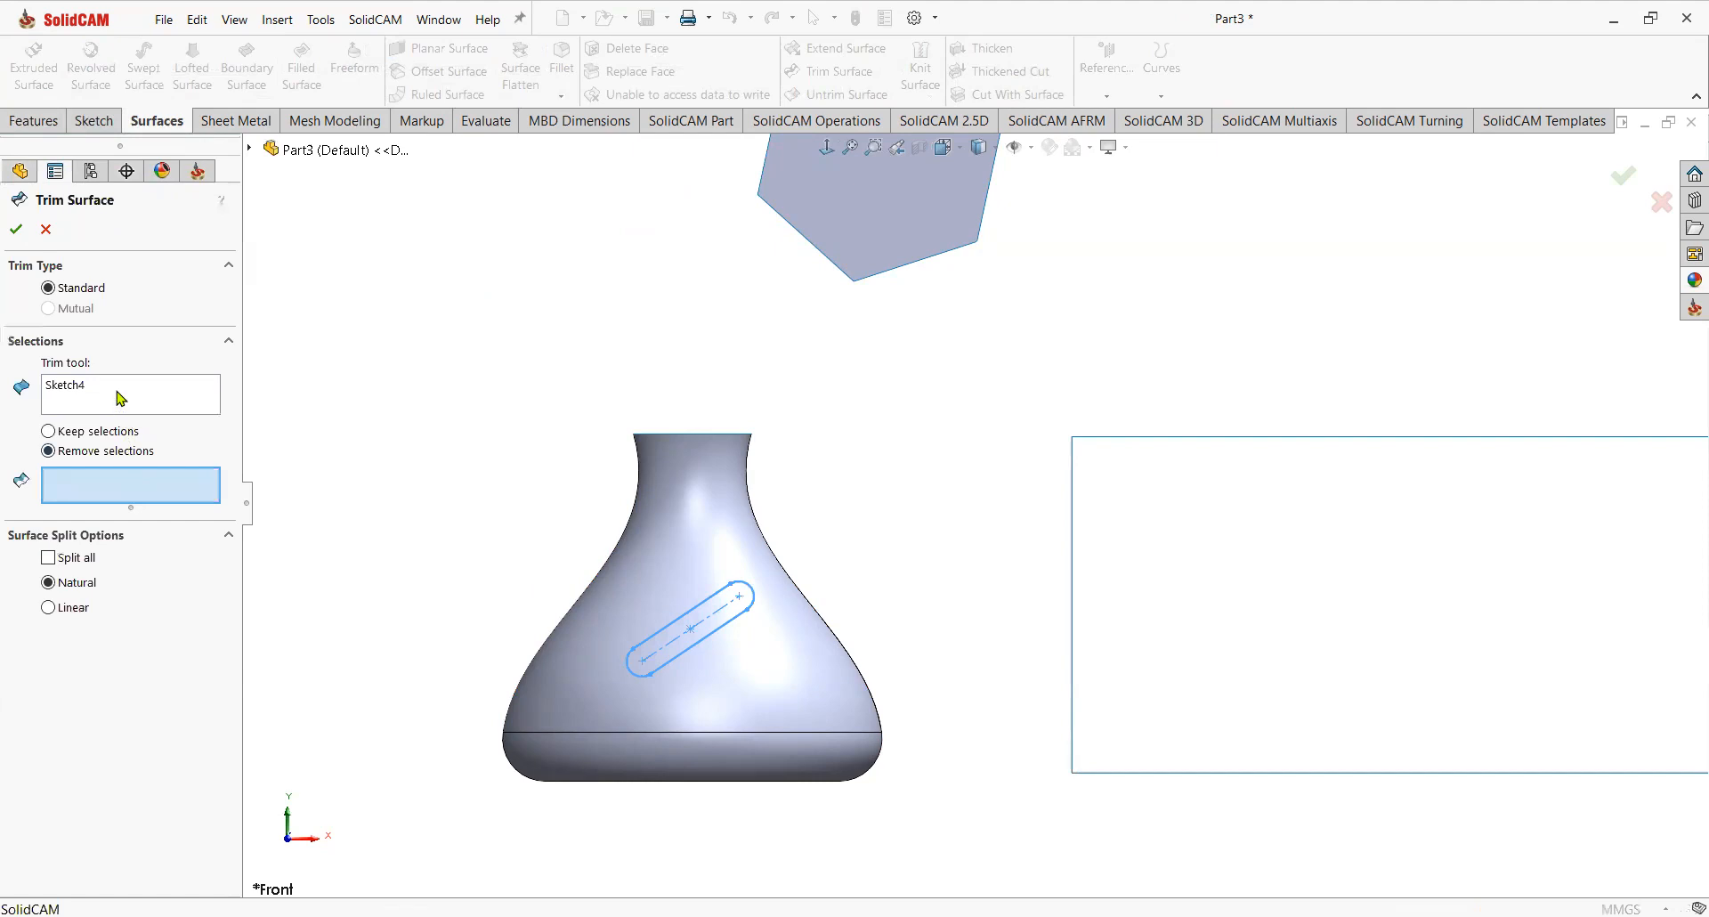
click(119, 391)
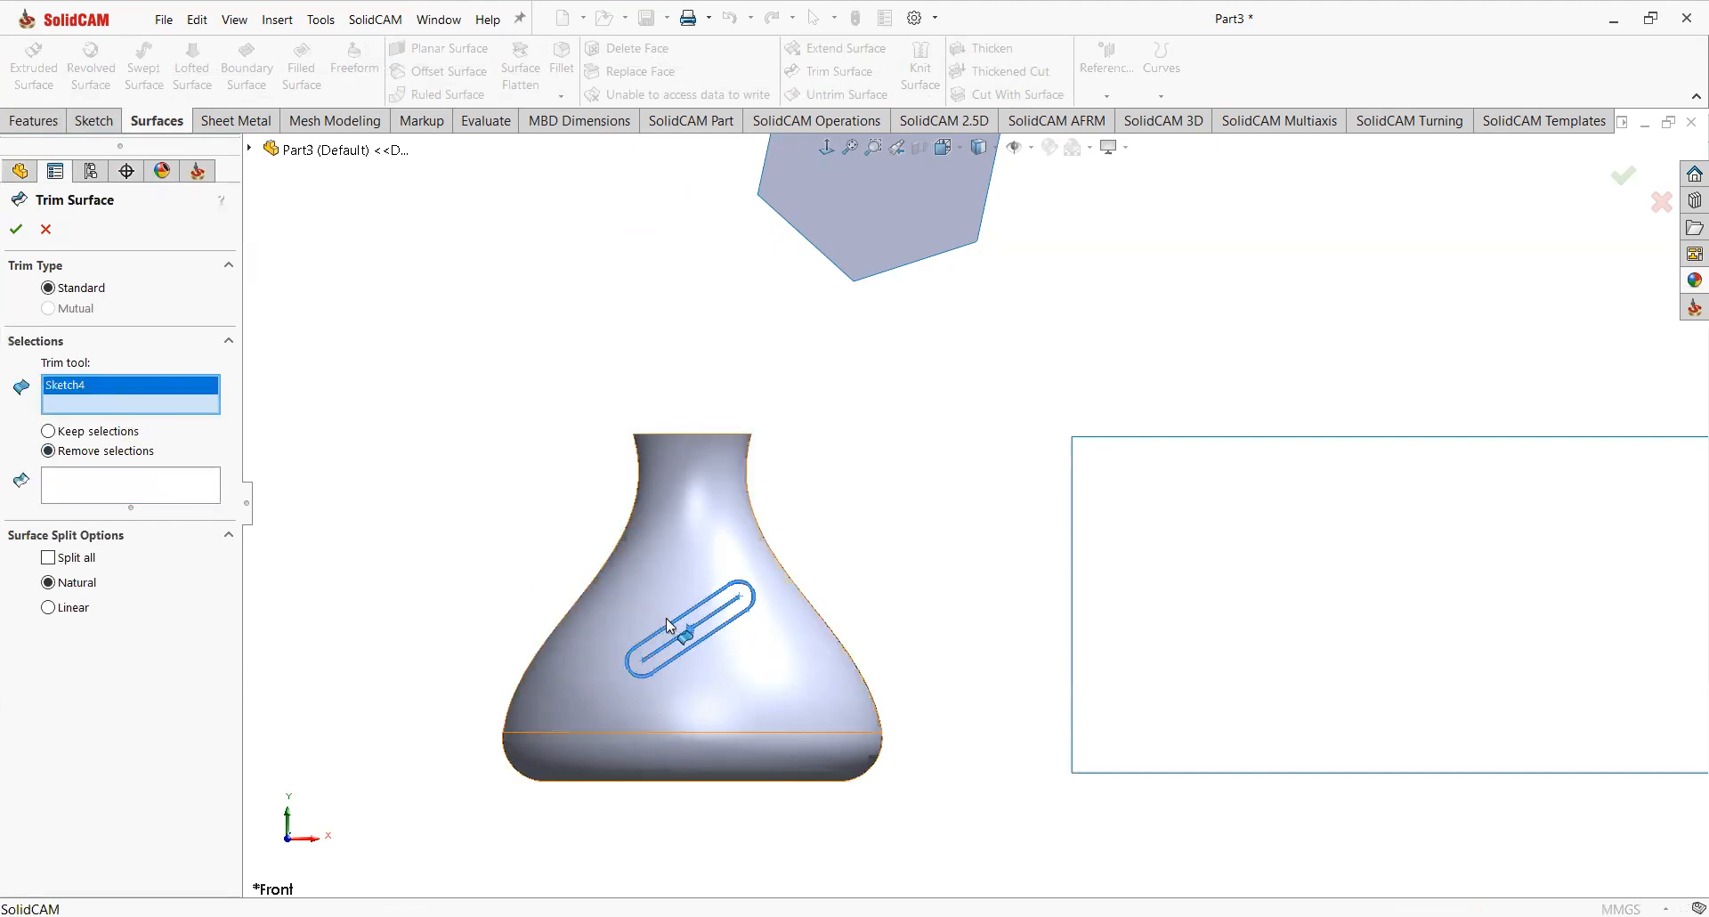
click(72, 494)
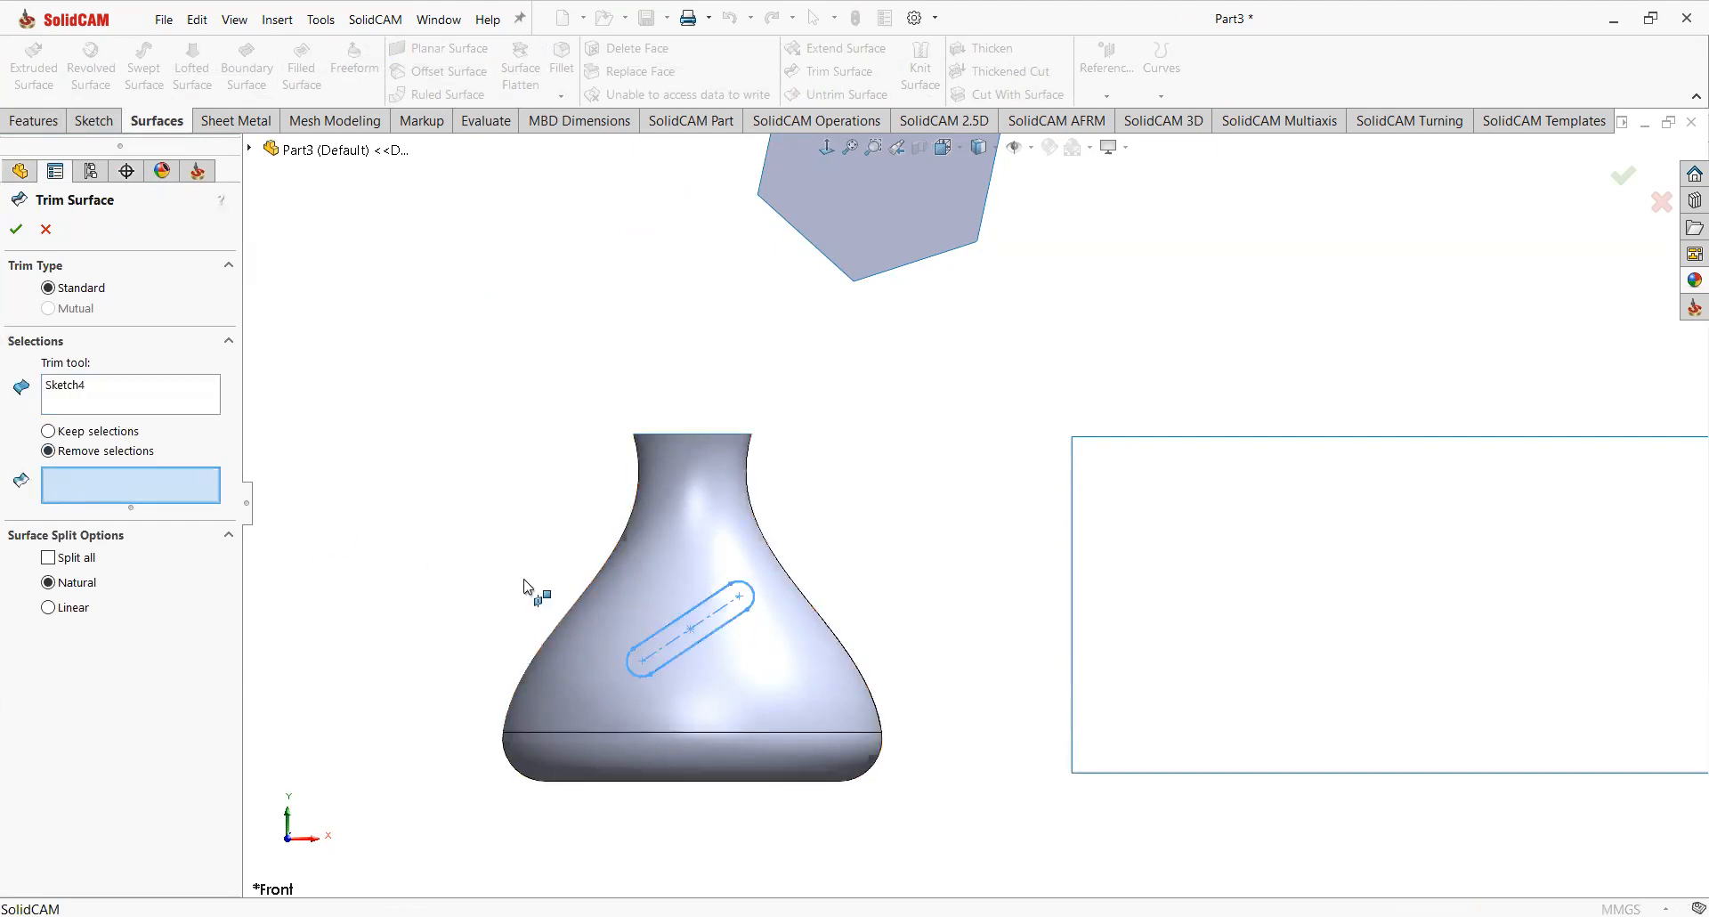
Trim away the slot-shaped pieces from both the front and rear walls of the vase surface.
click(675, 644)
middle_drag(846, 604, 931, 860)
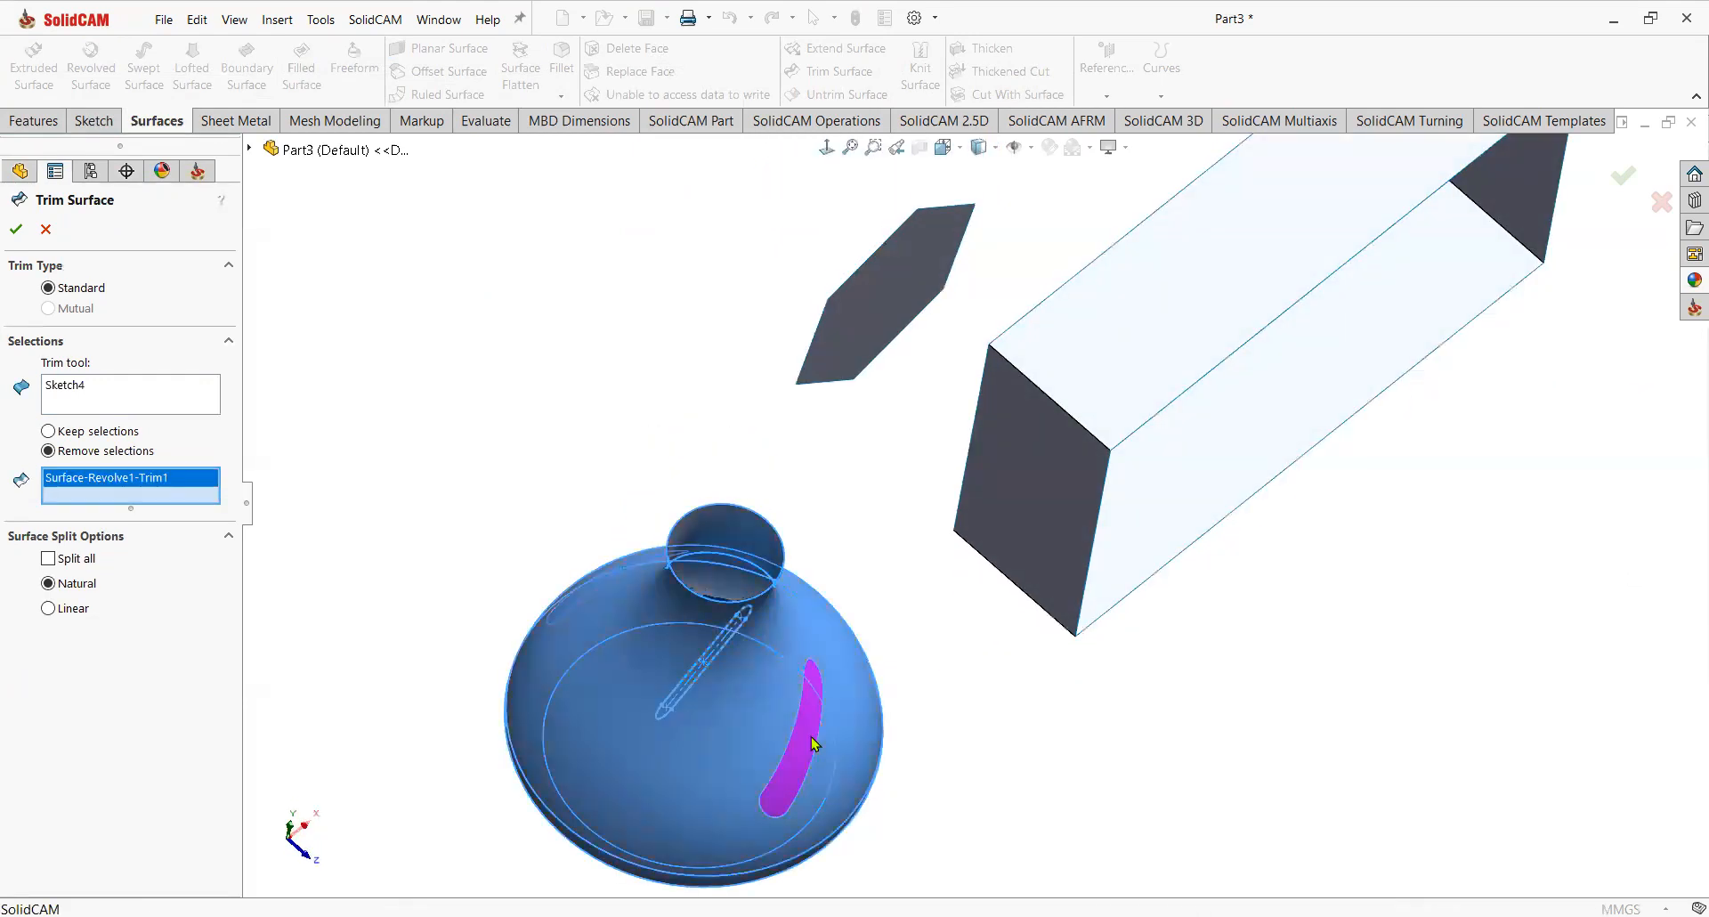
scroll(623, 615, down, 4)
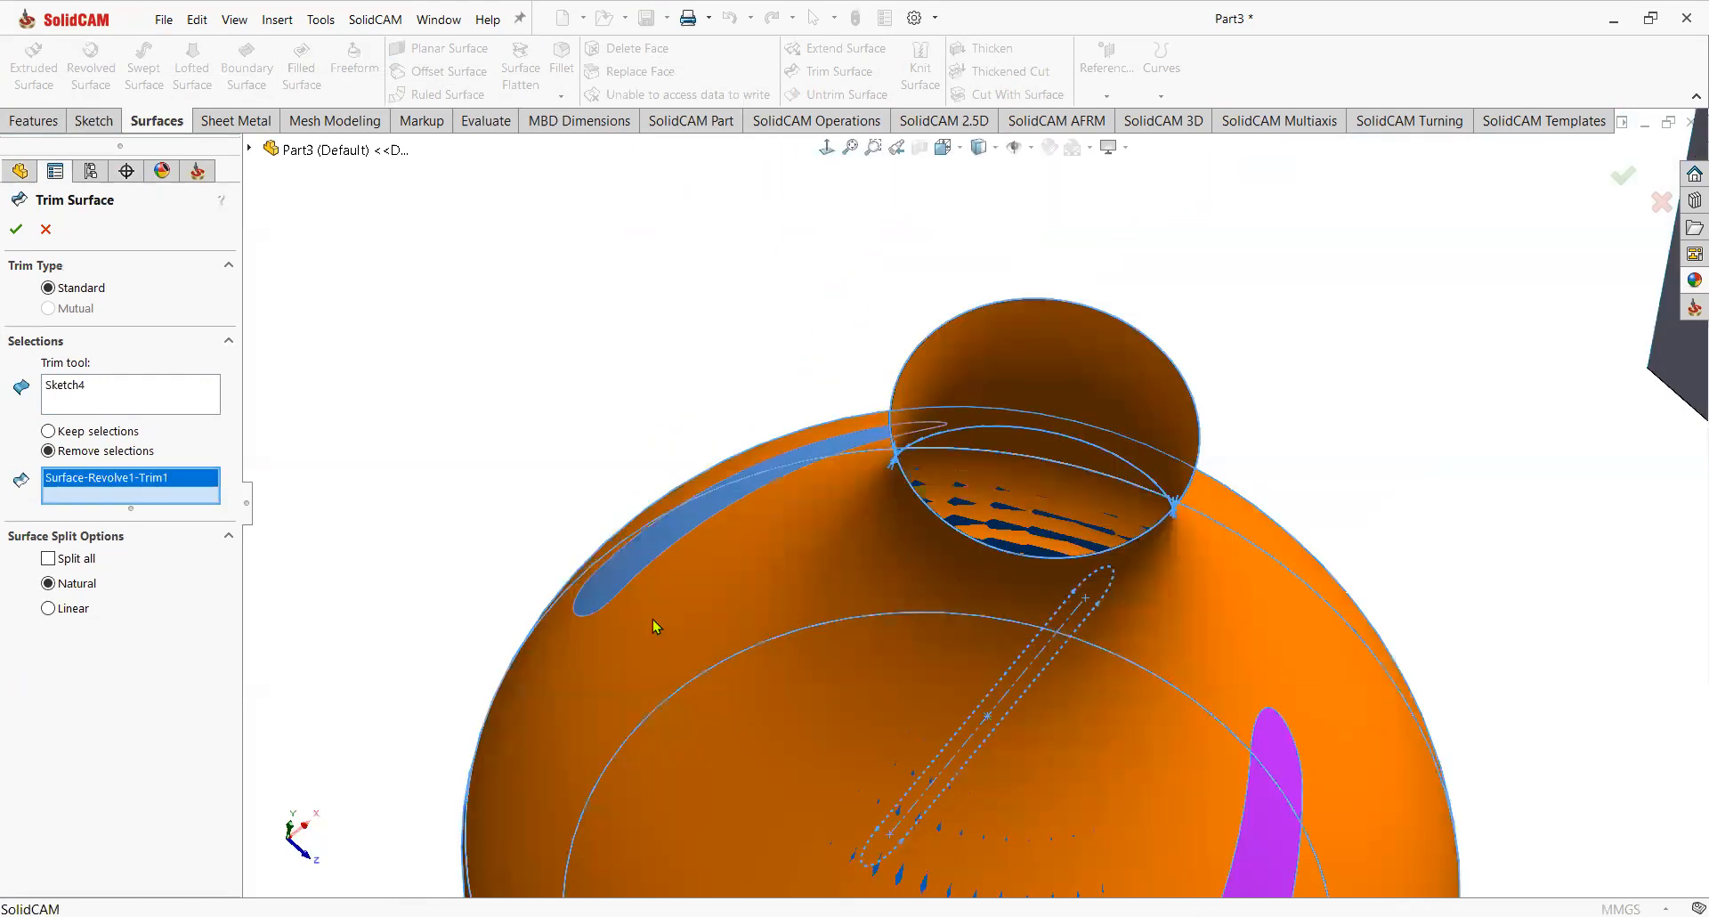
click(631, 567)
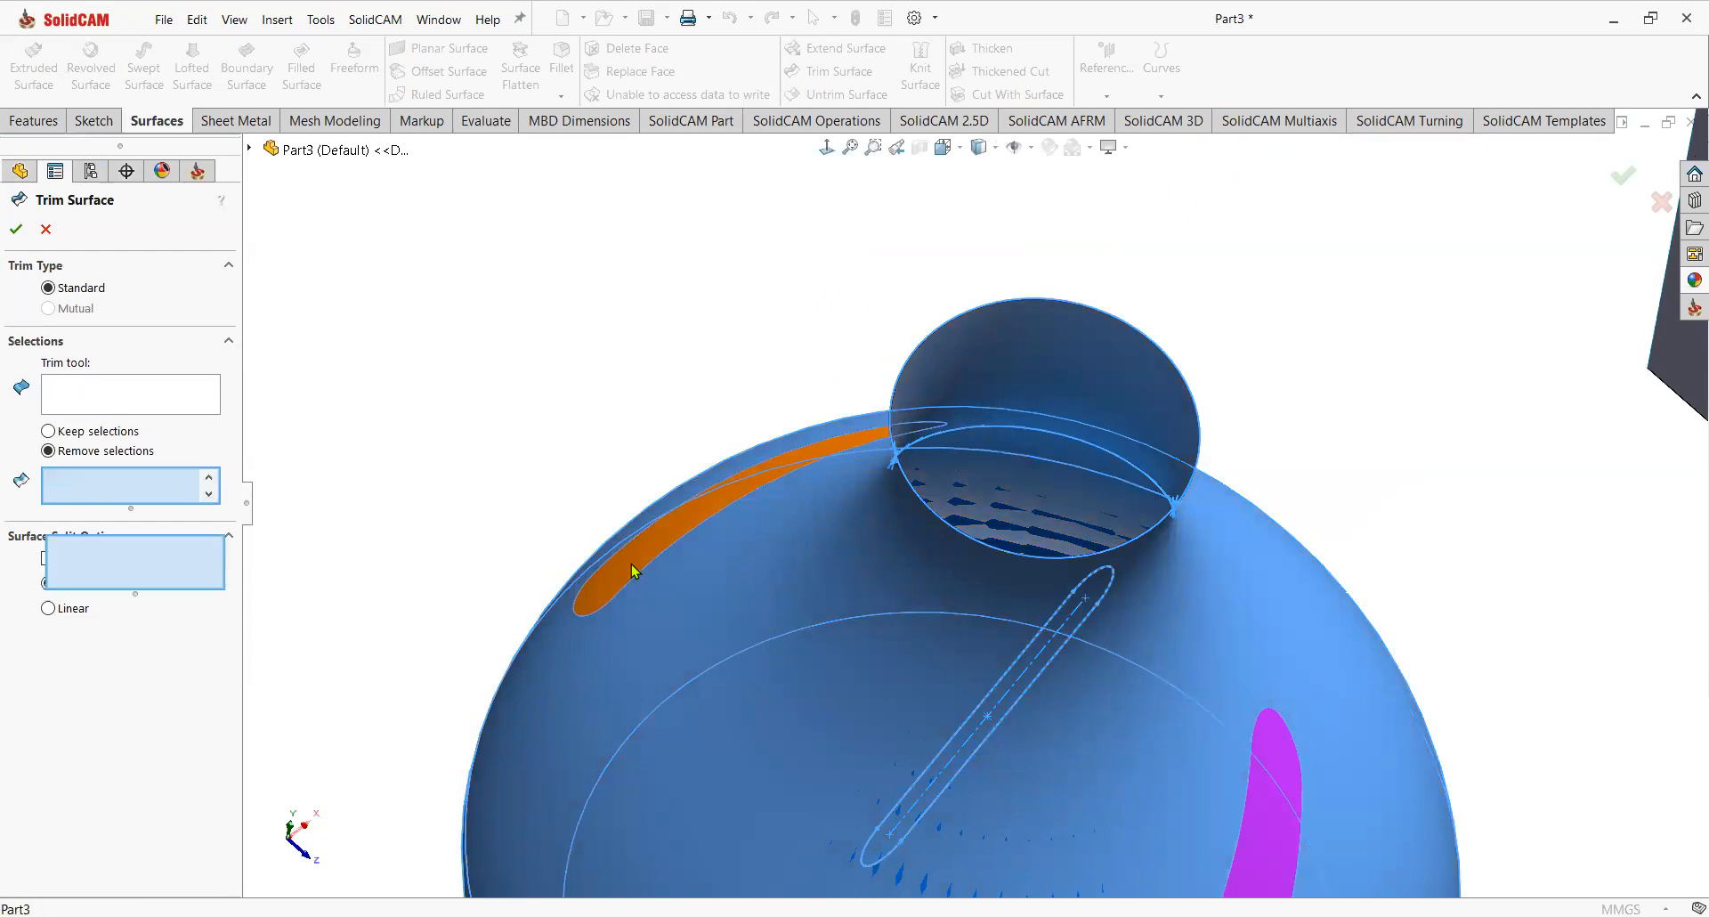
middle_drag(472, 436, 459, 412)
scroll(460, 412, up, 3)
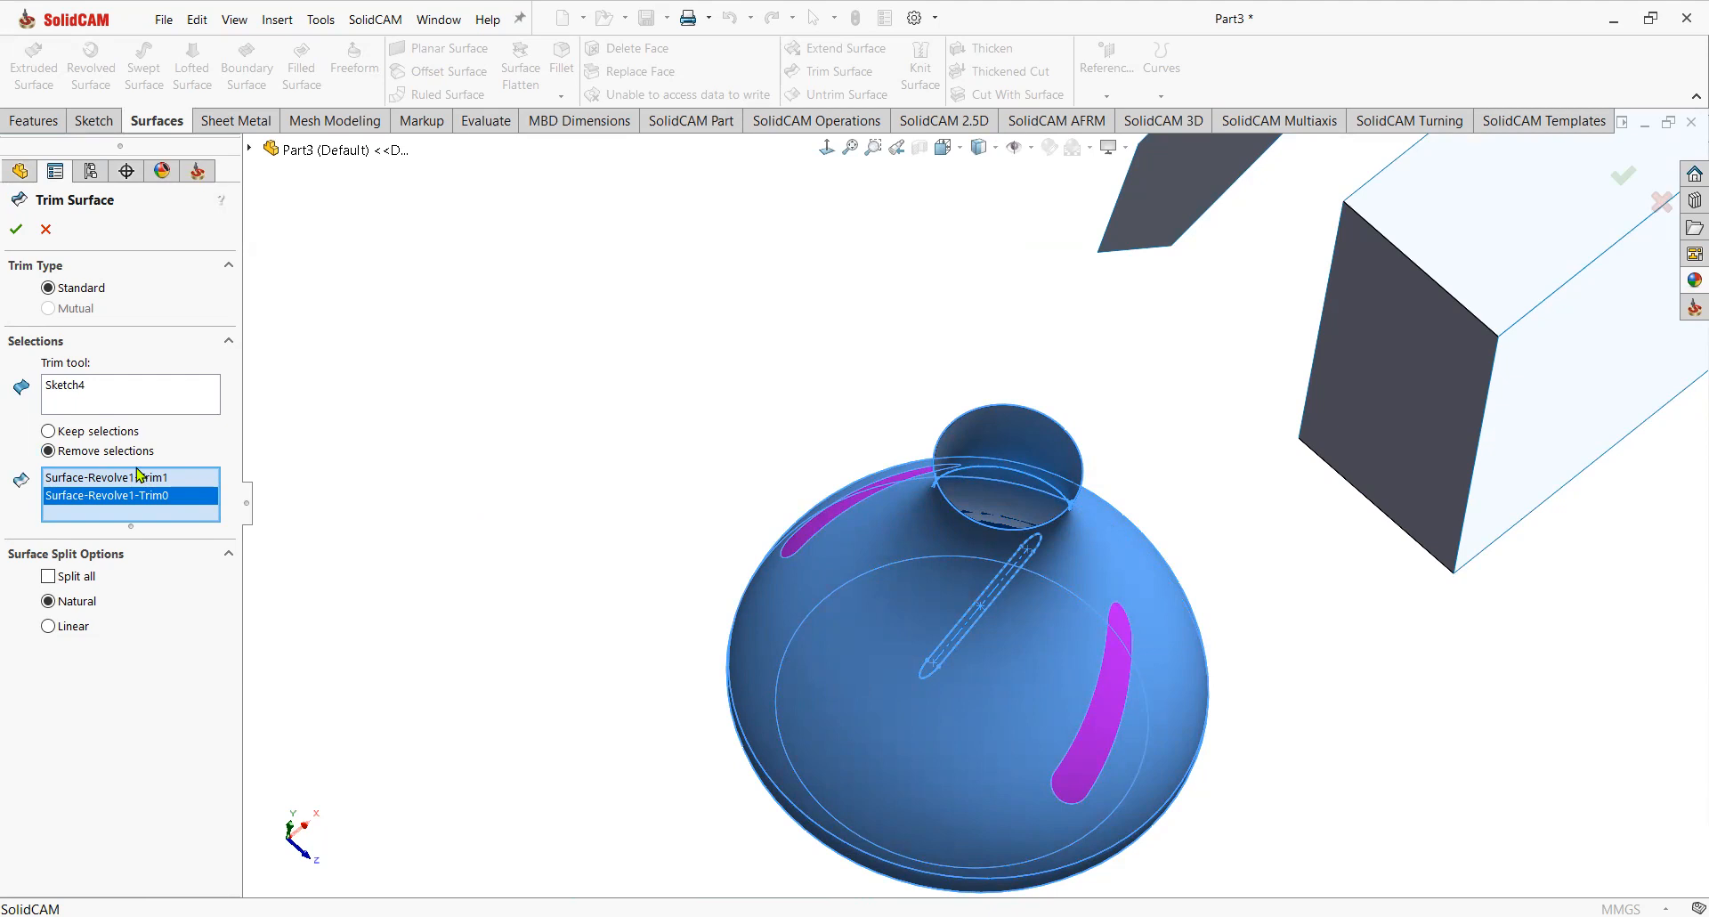
click(16, 229)
middle_drag(1104, 690, 902, 316)
click(894, 423)
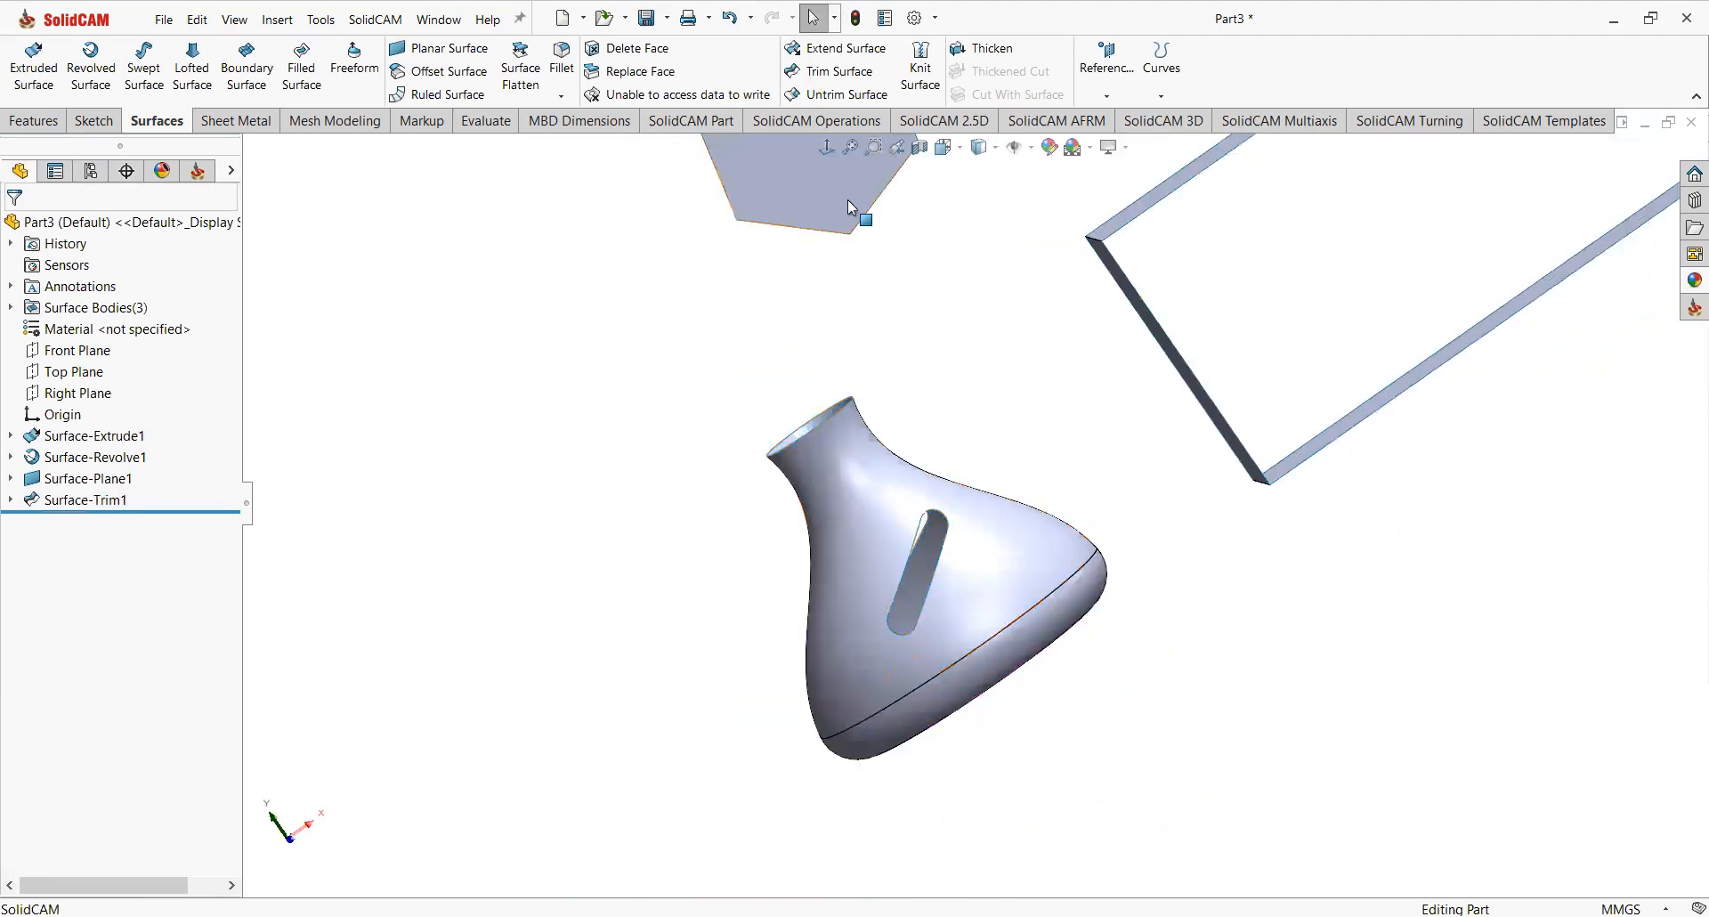
key(ctrl+8)
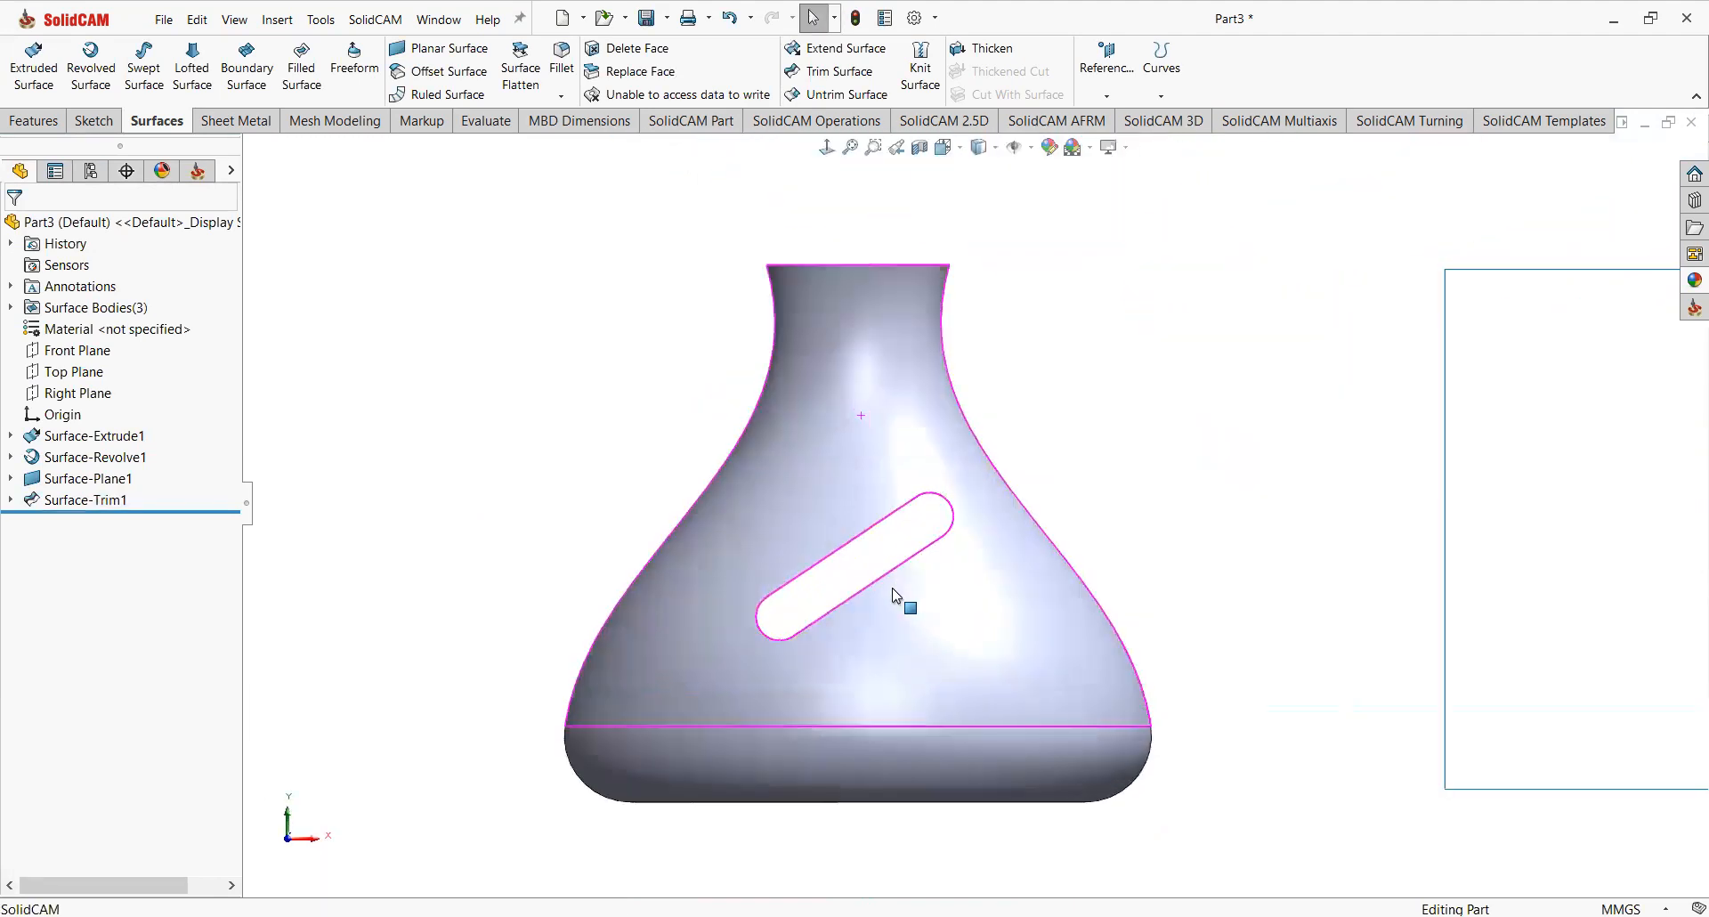
middle_drag(903, 588, 997, 574)
key(Escape)
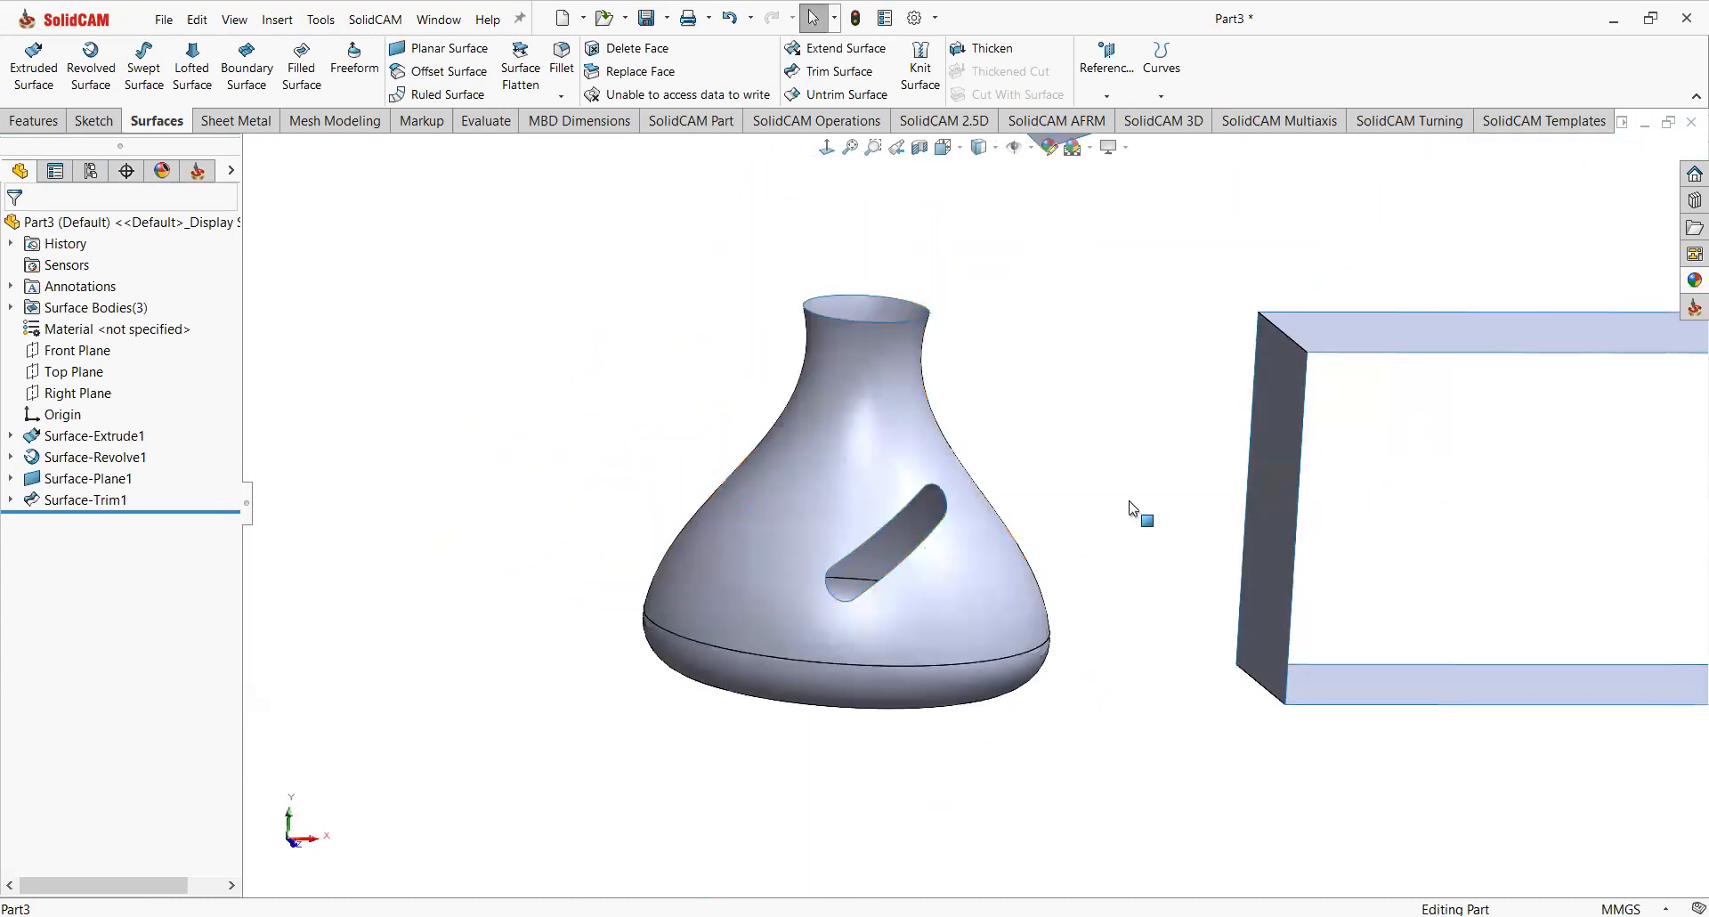
Offset the box's top and right faces outward by 10 mm as a new surface.
click(442, 75)
middle_drag(890, 401, 1312, 435)
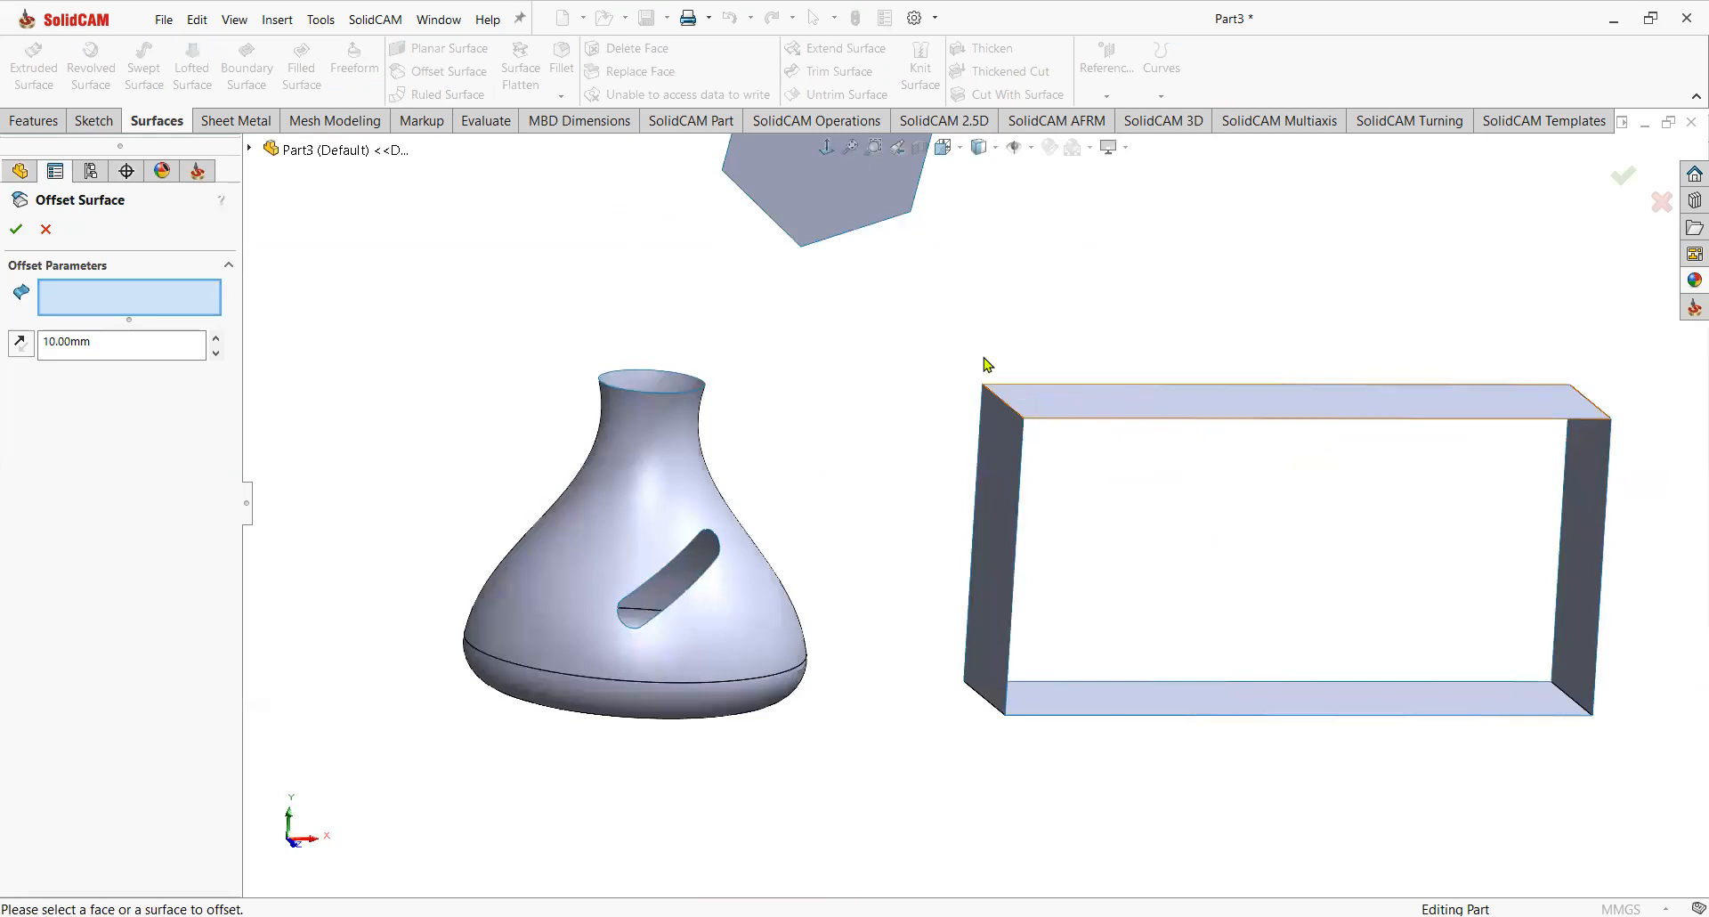
click(1079, 400)
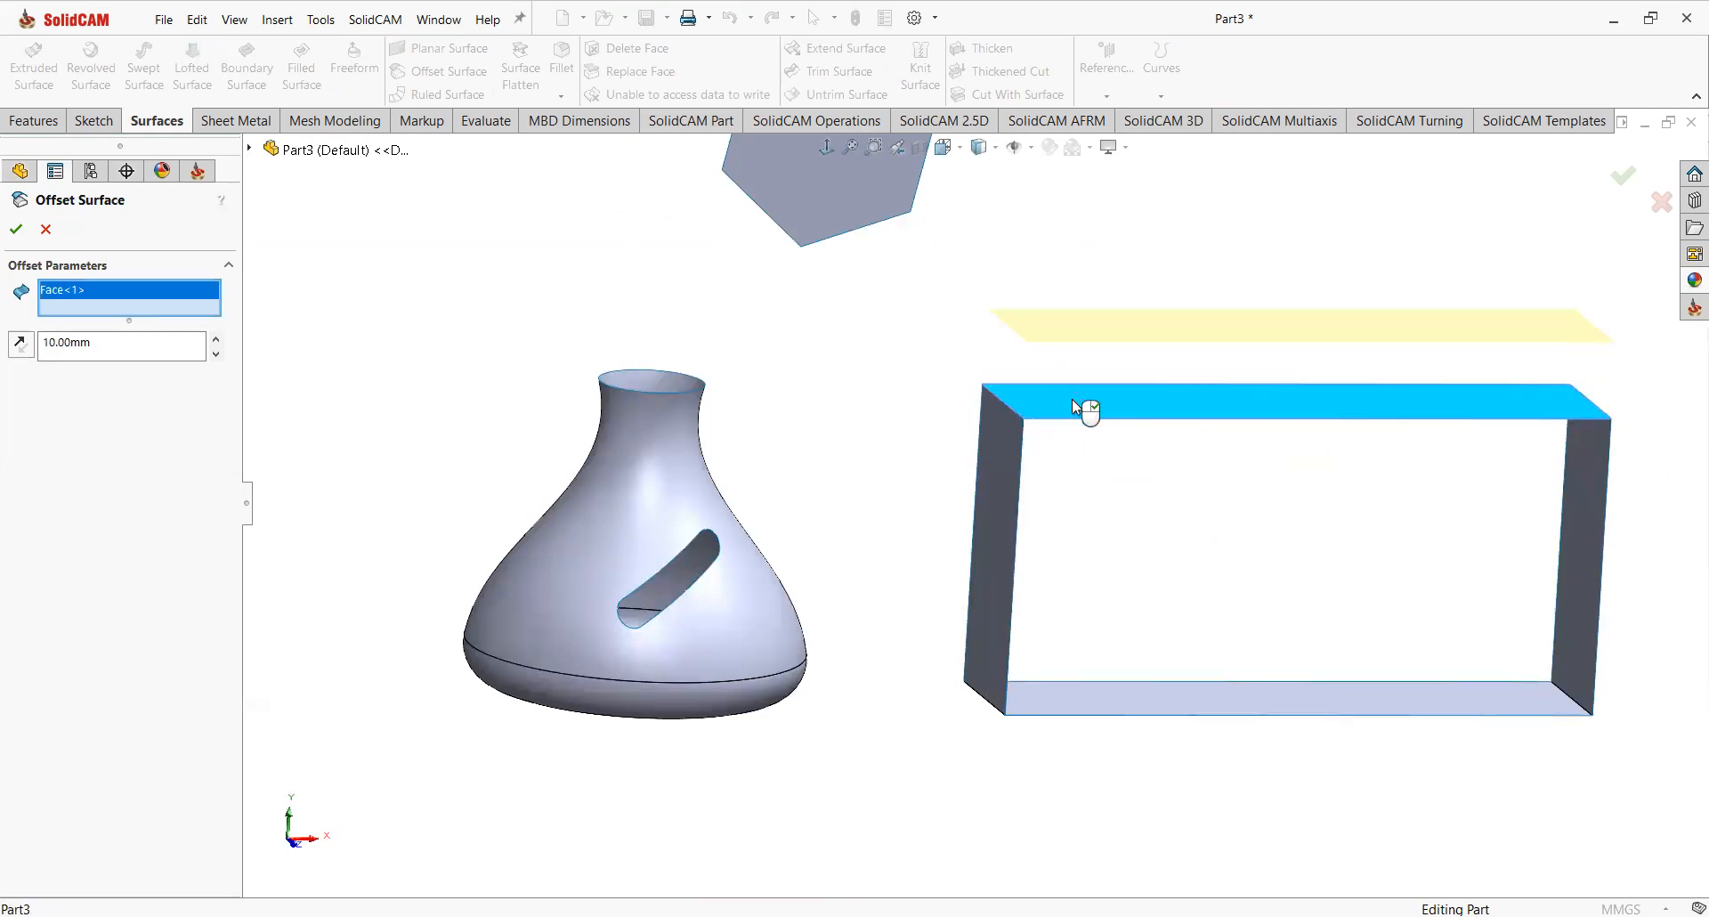
click(1579, 510)
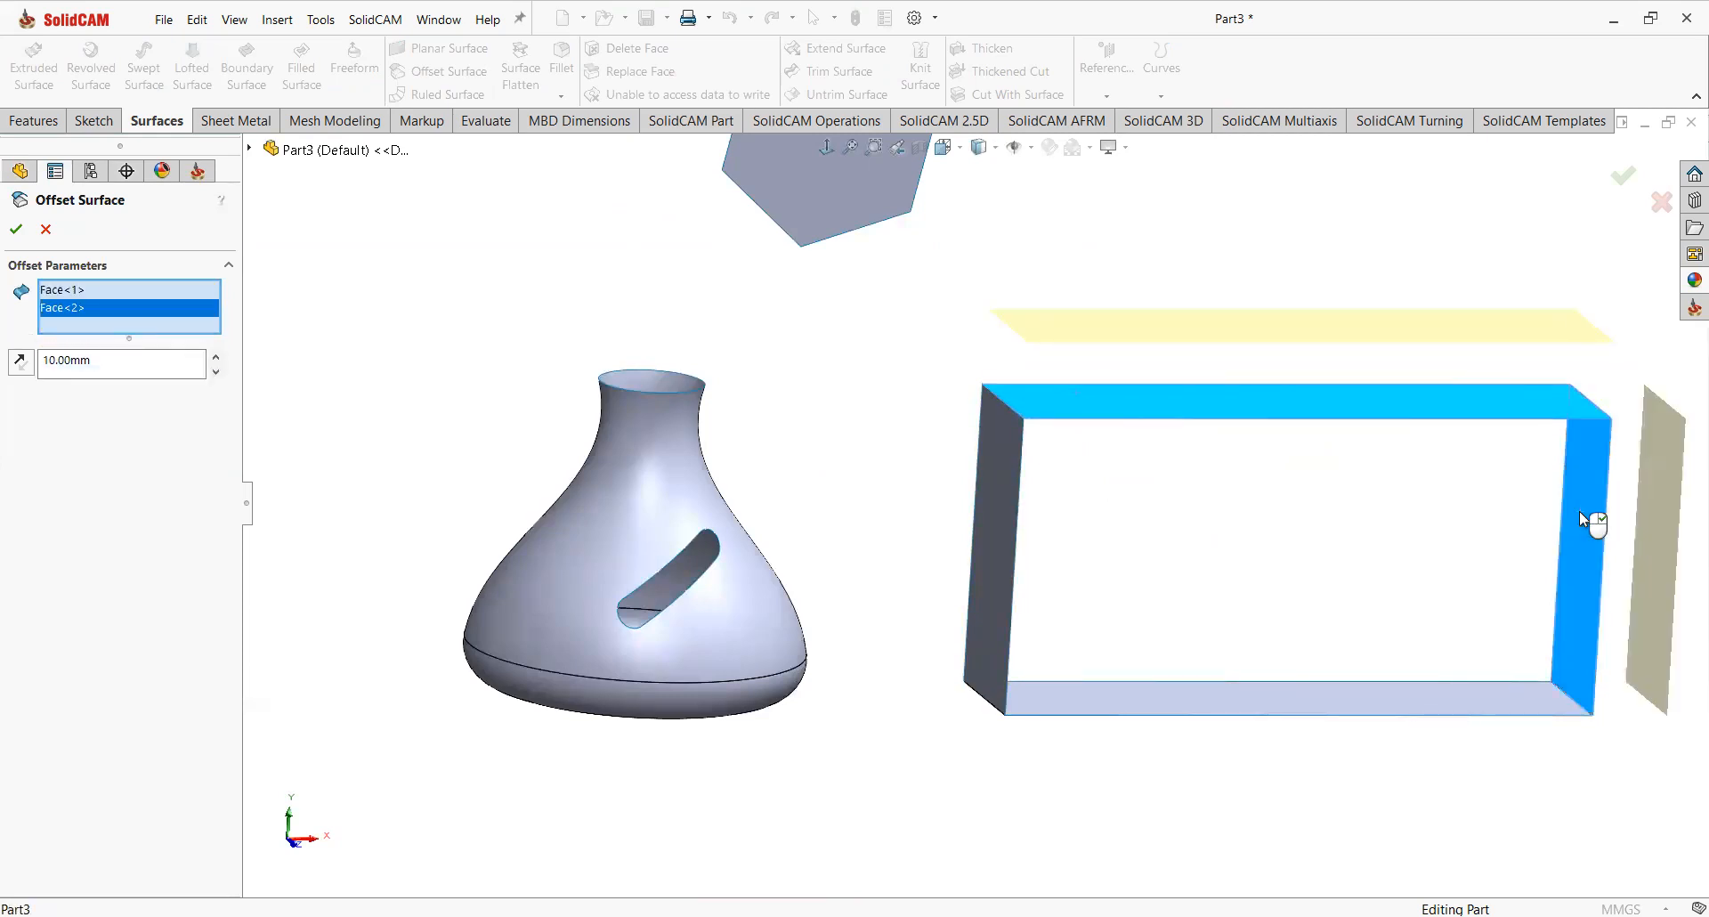
key(z)
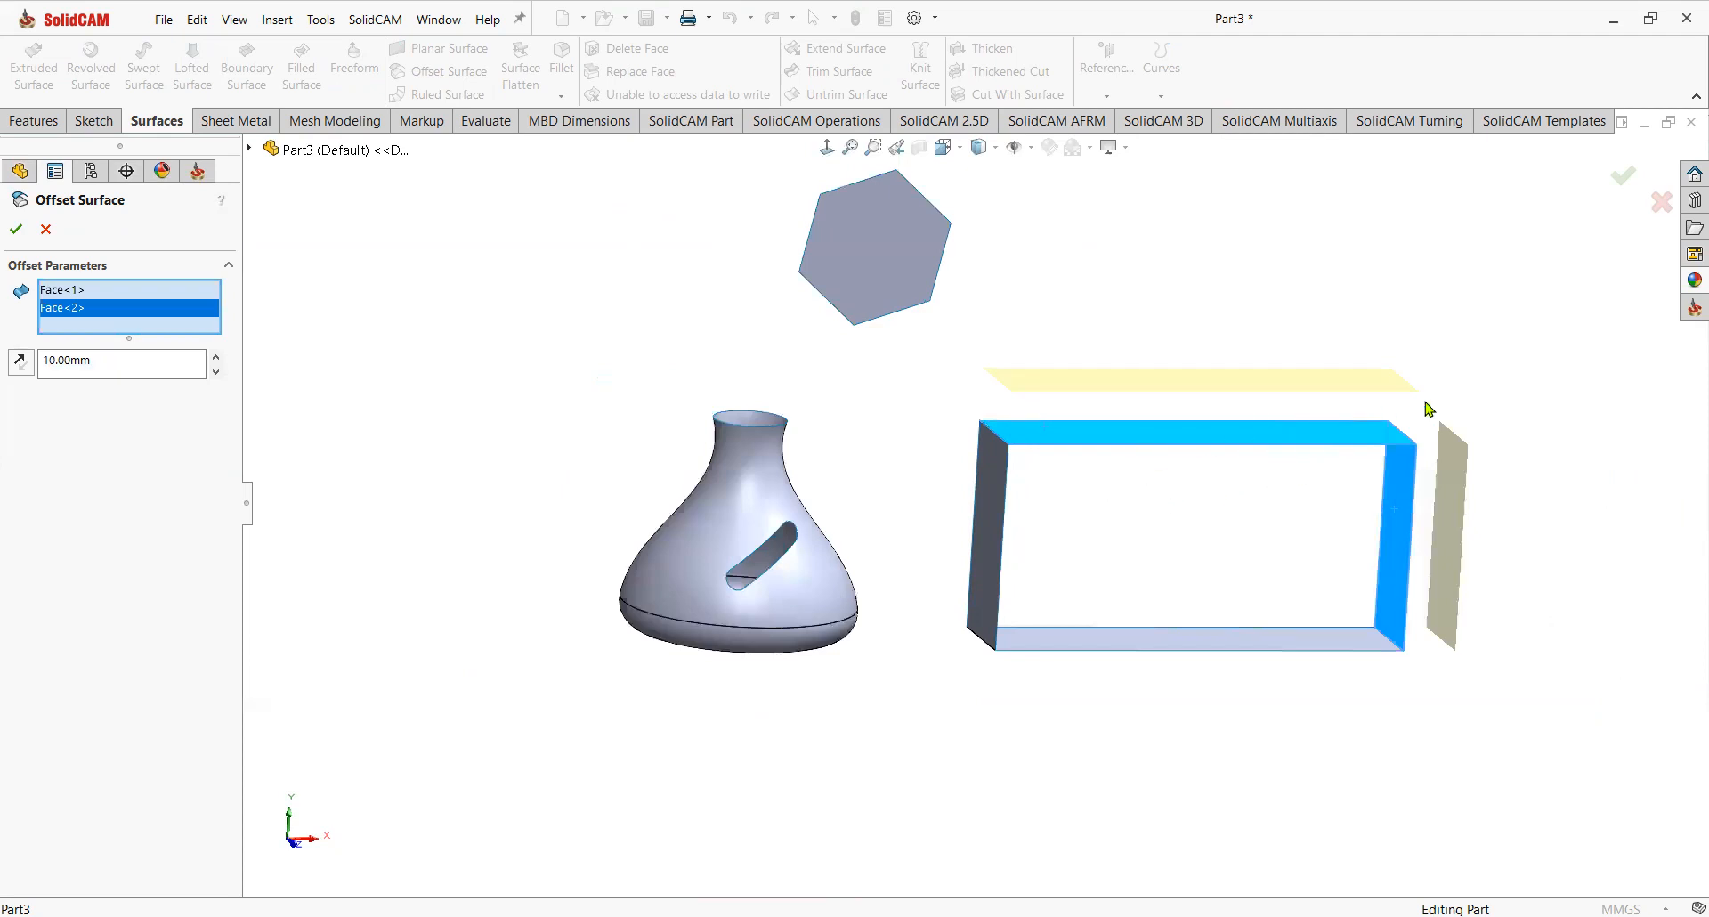
click(16, 230)
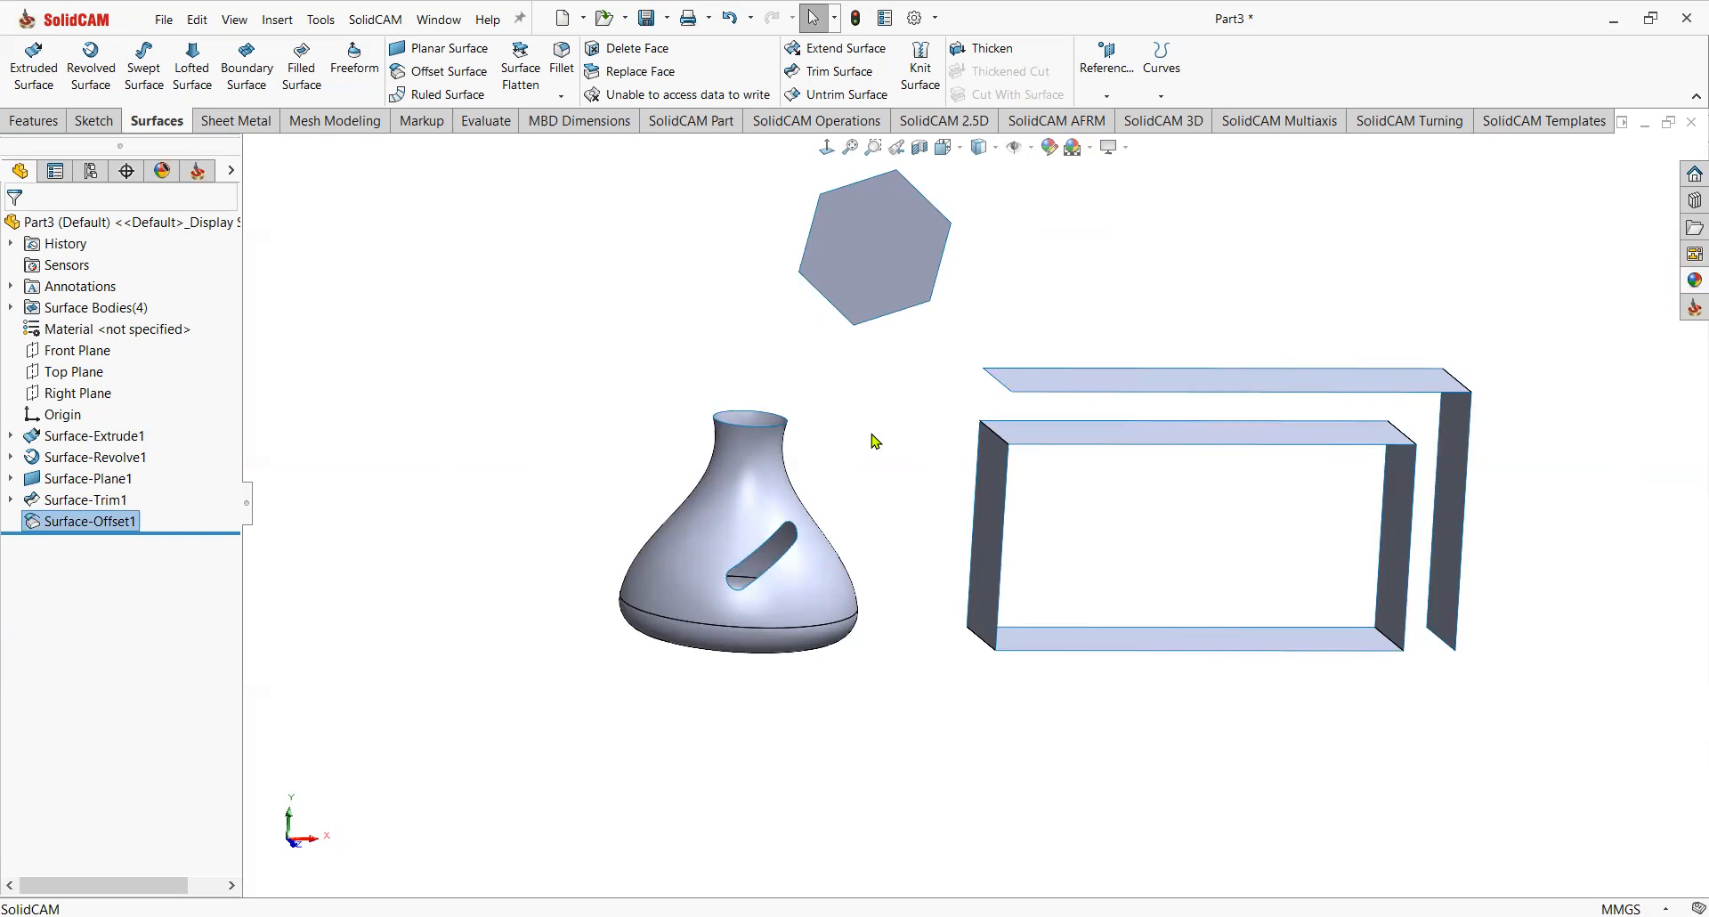
Round the corner edge of the offset surface with a symmetric 10 mm fillet.
click(560, 96)
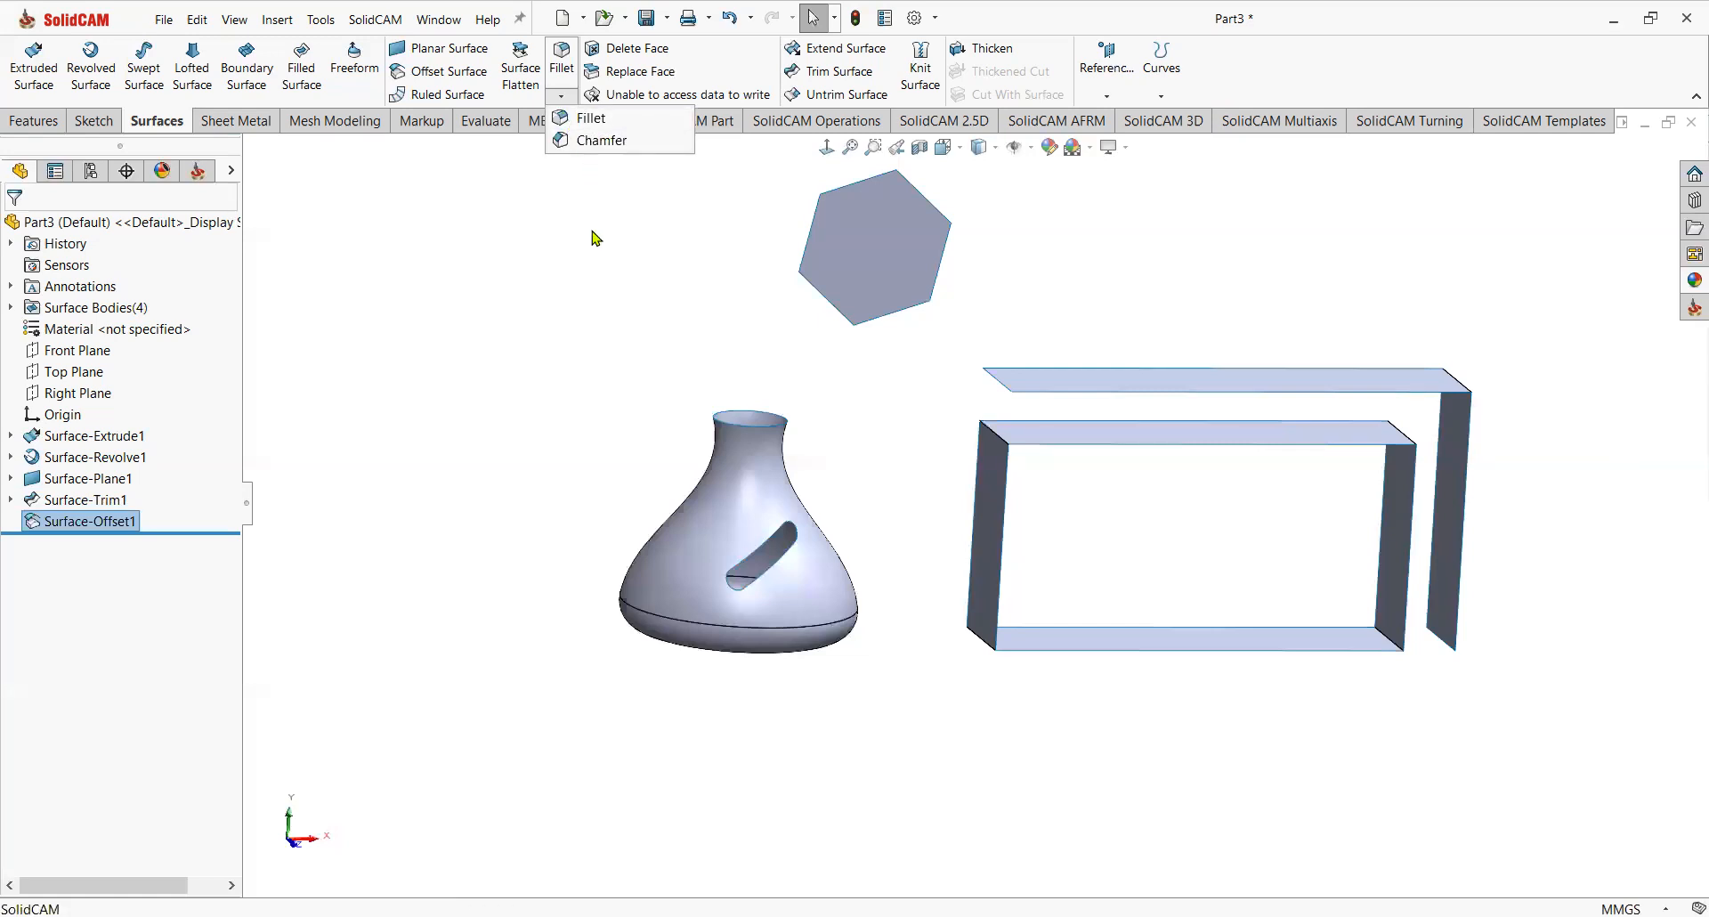
click(589, 118)
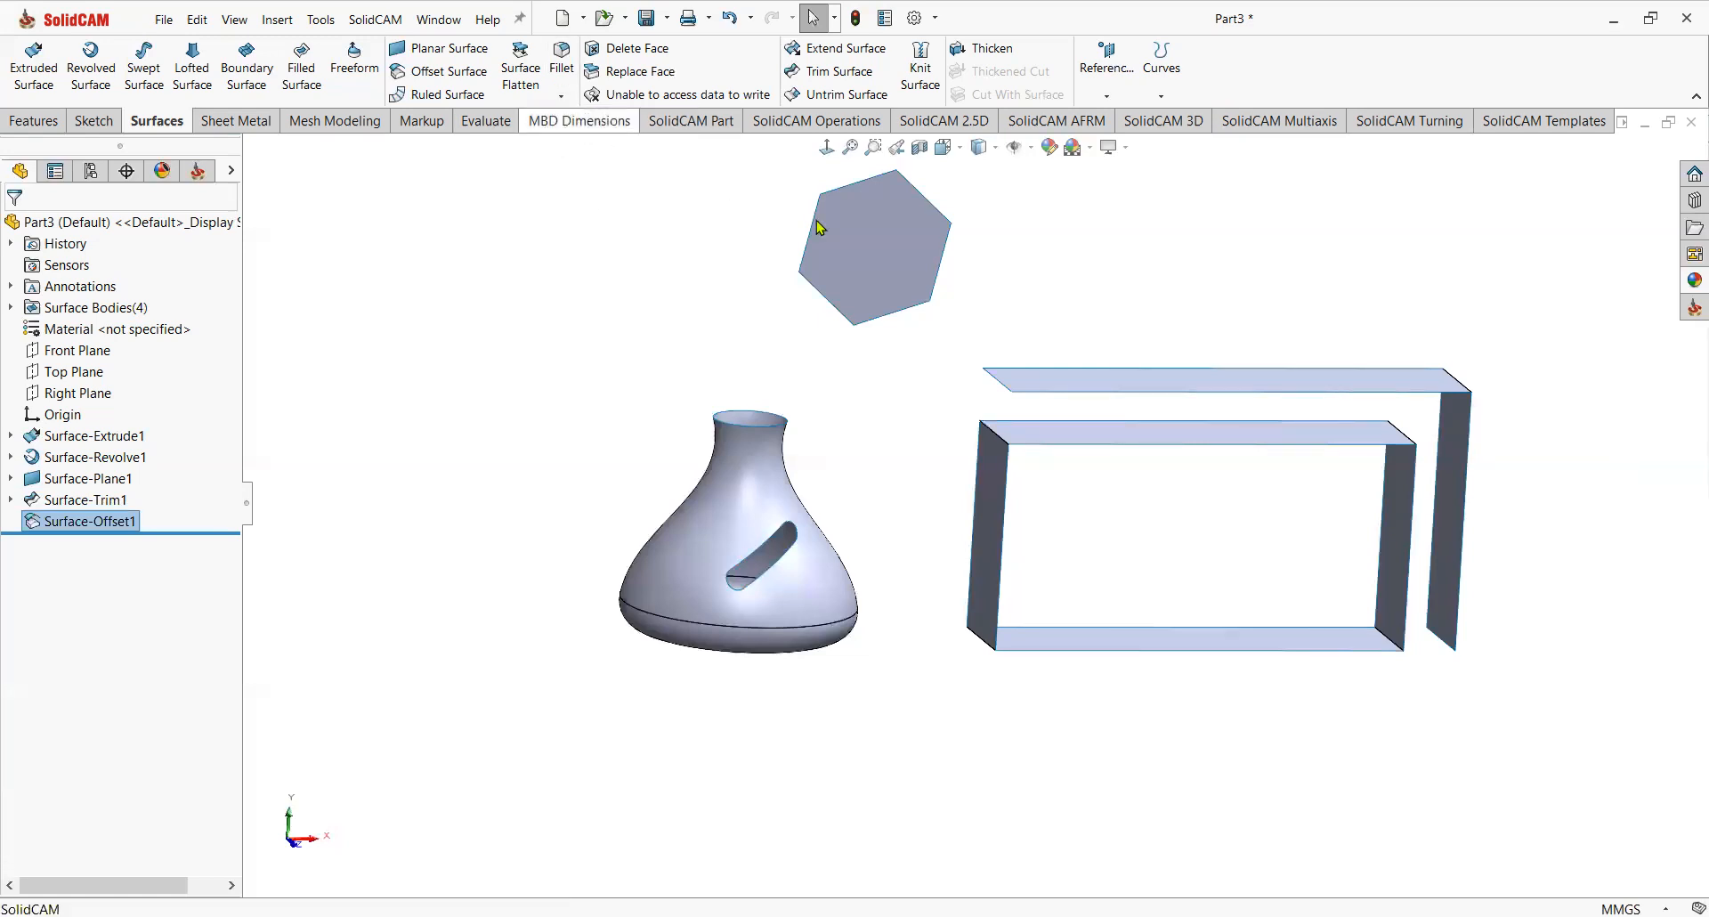
click(1461, 389)
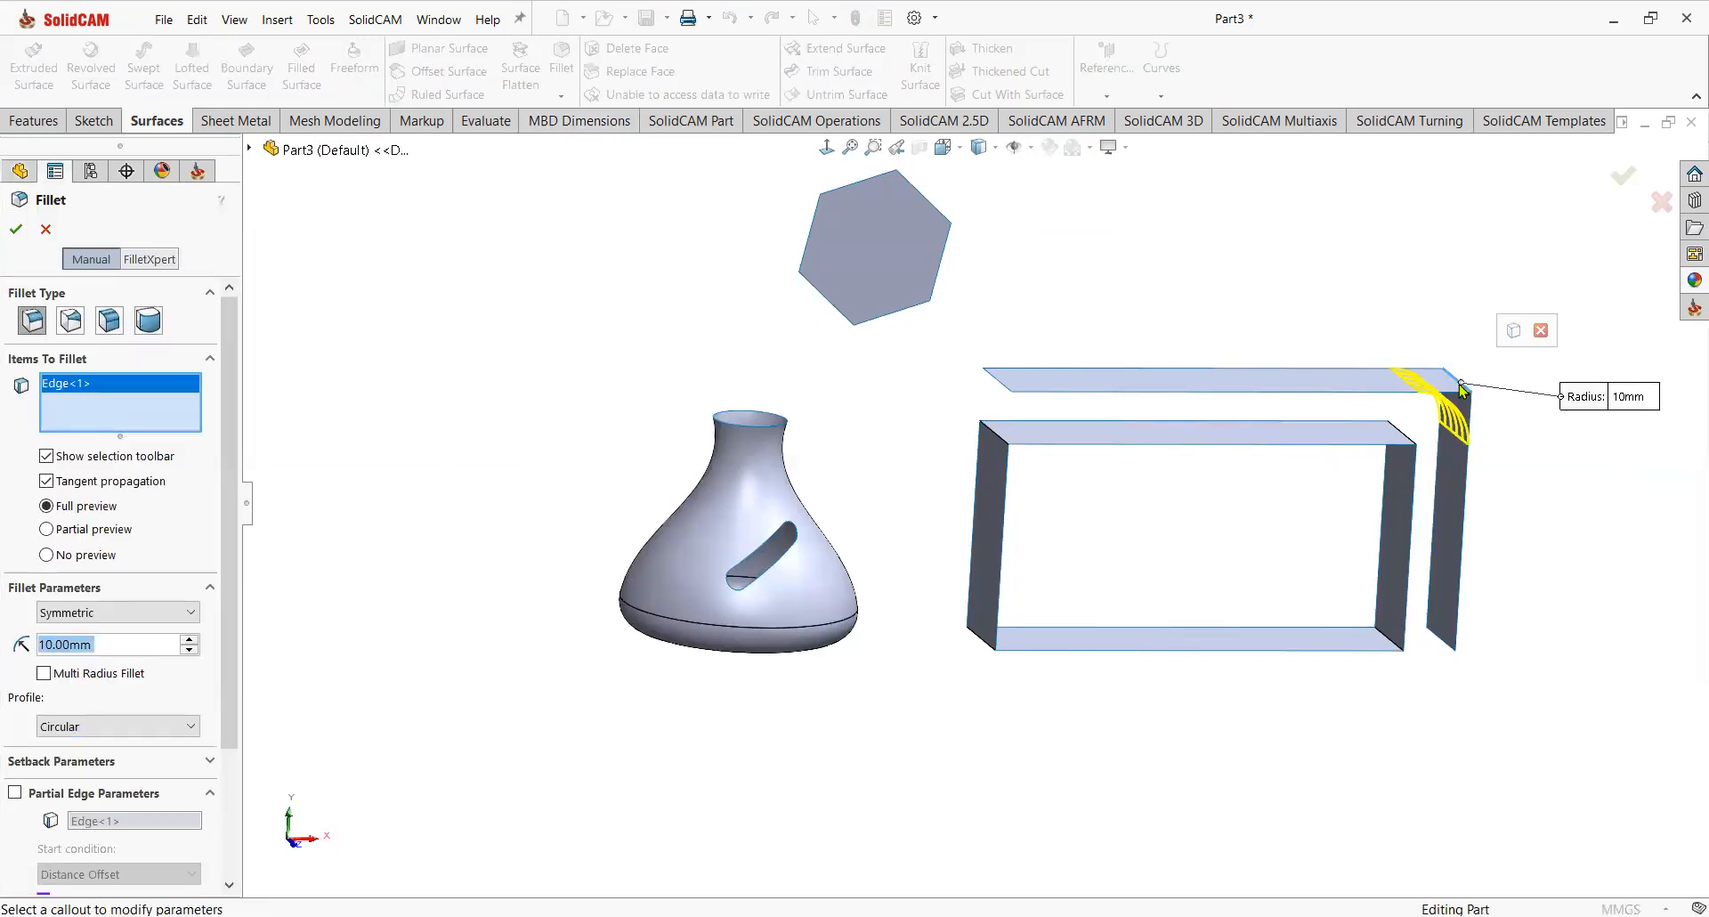
click(17, 229)
middle_drag(1500, 445, 1477, 469)
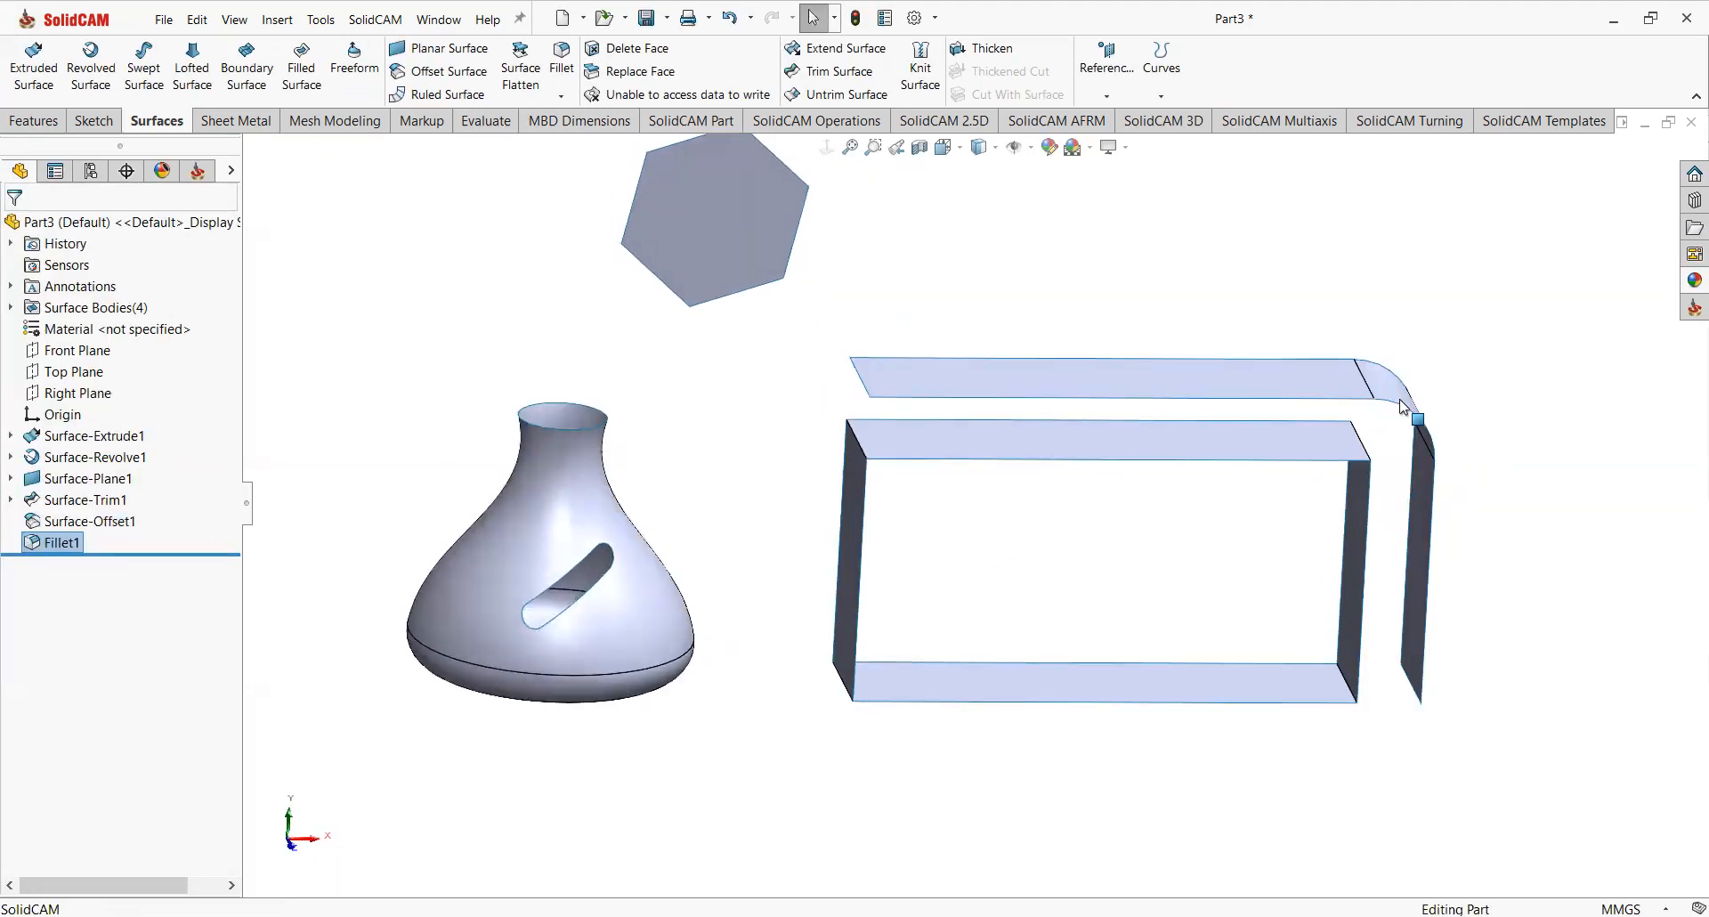
middle_drag(1406, 418, 1403, 438)
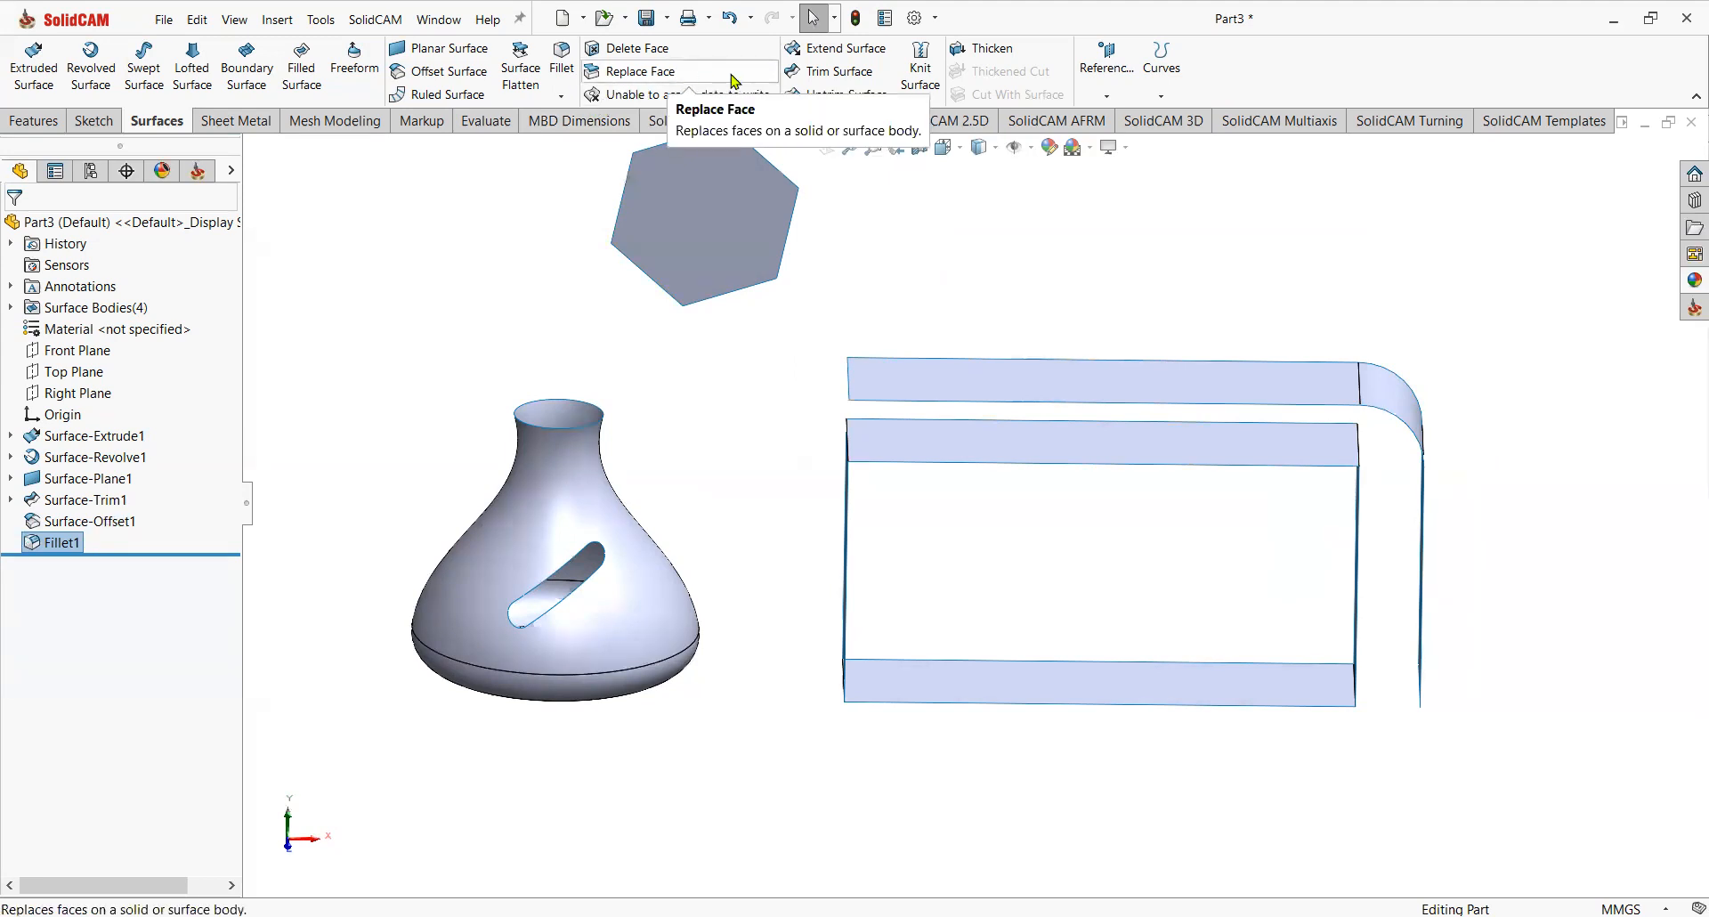
Set up a surface extension of 5 mm from the vase's top rim edge.
click(826, 57)
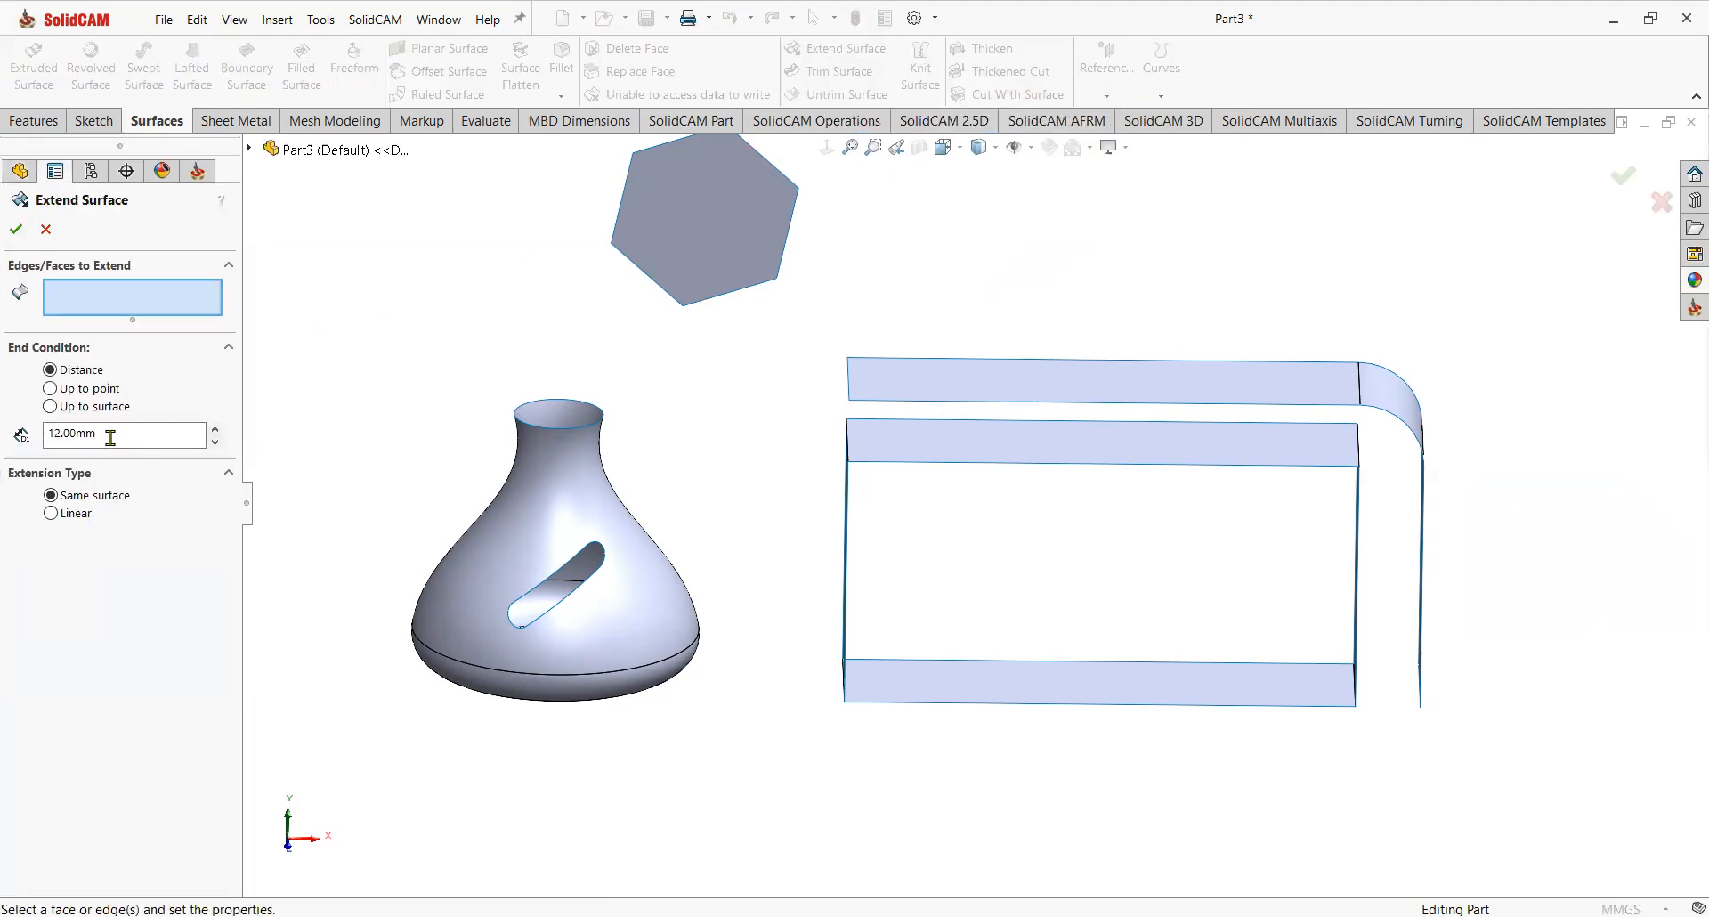
double_click(93, 438)
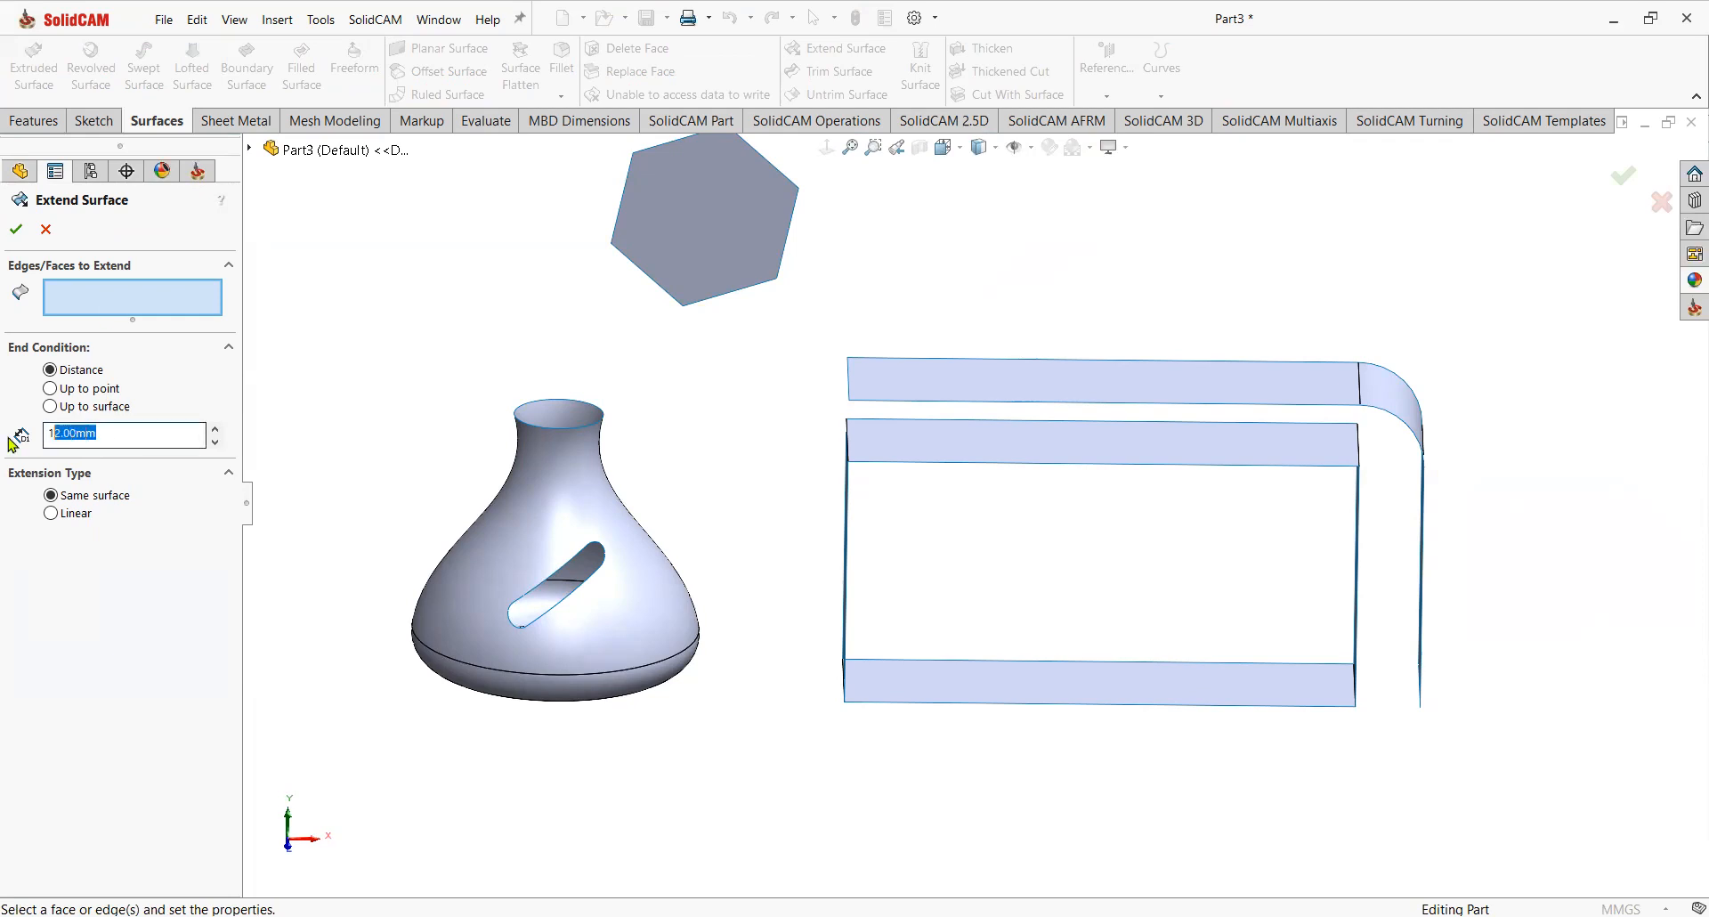
text(5)
click(551, 433)
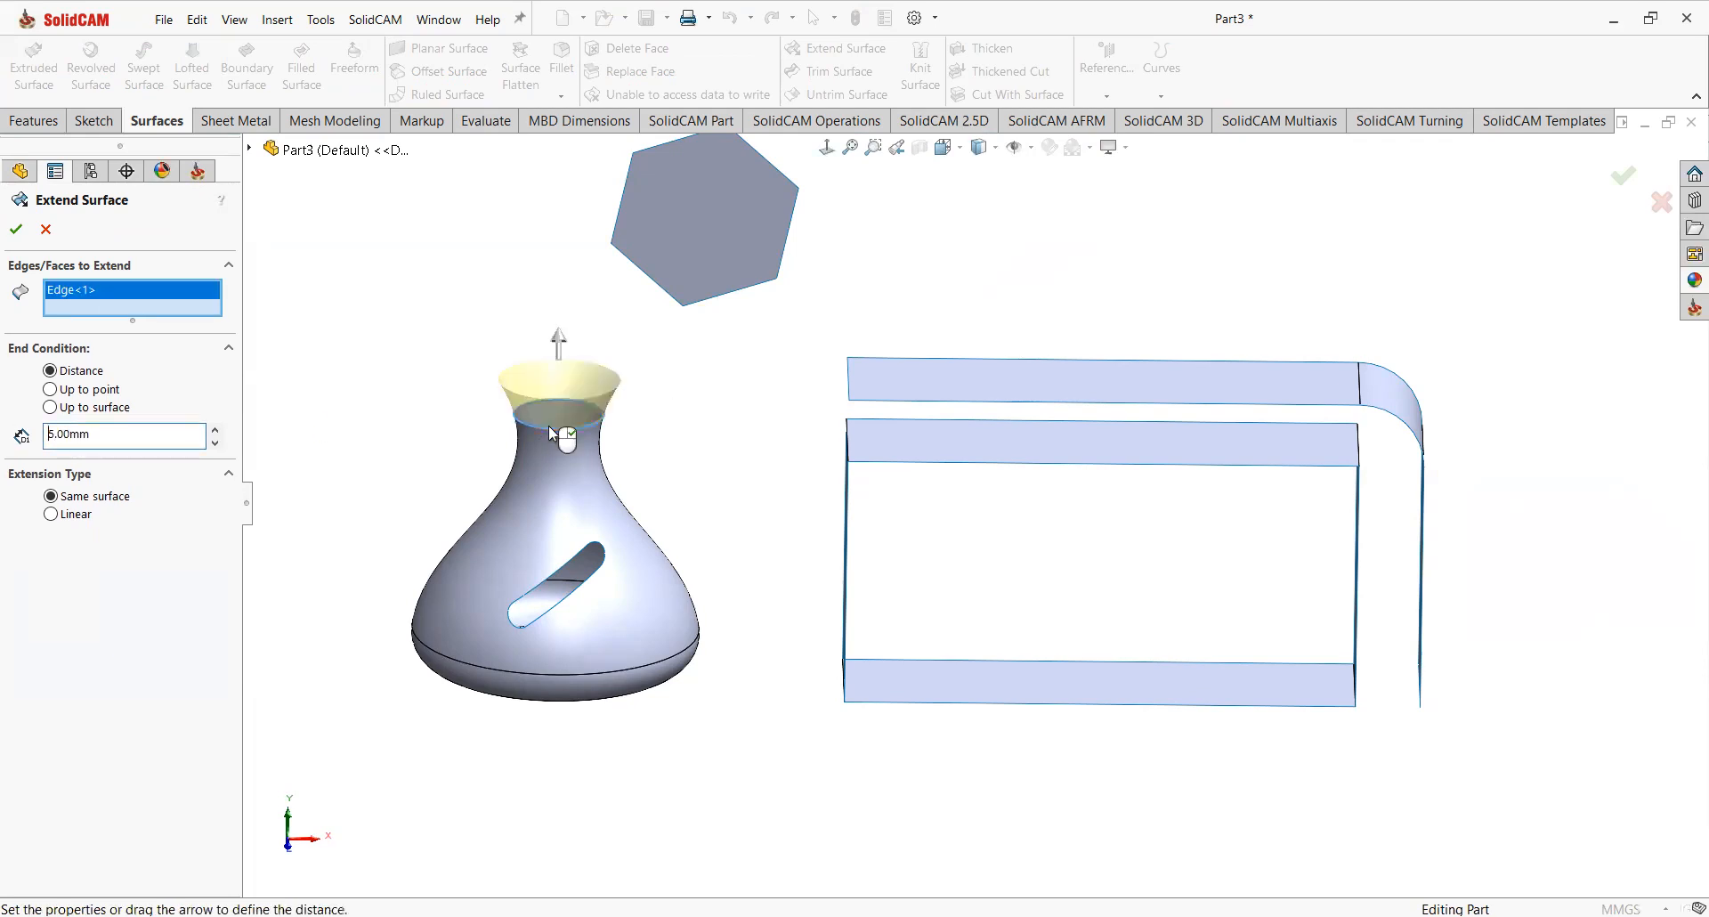
scroll(551, 433, down, 3)
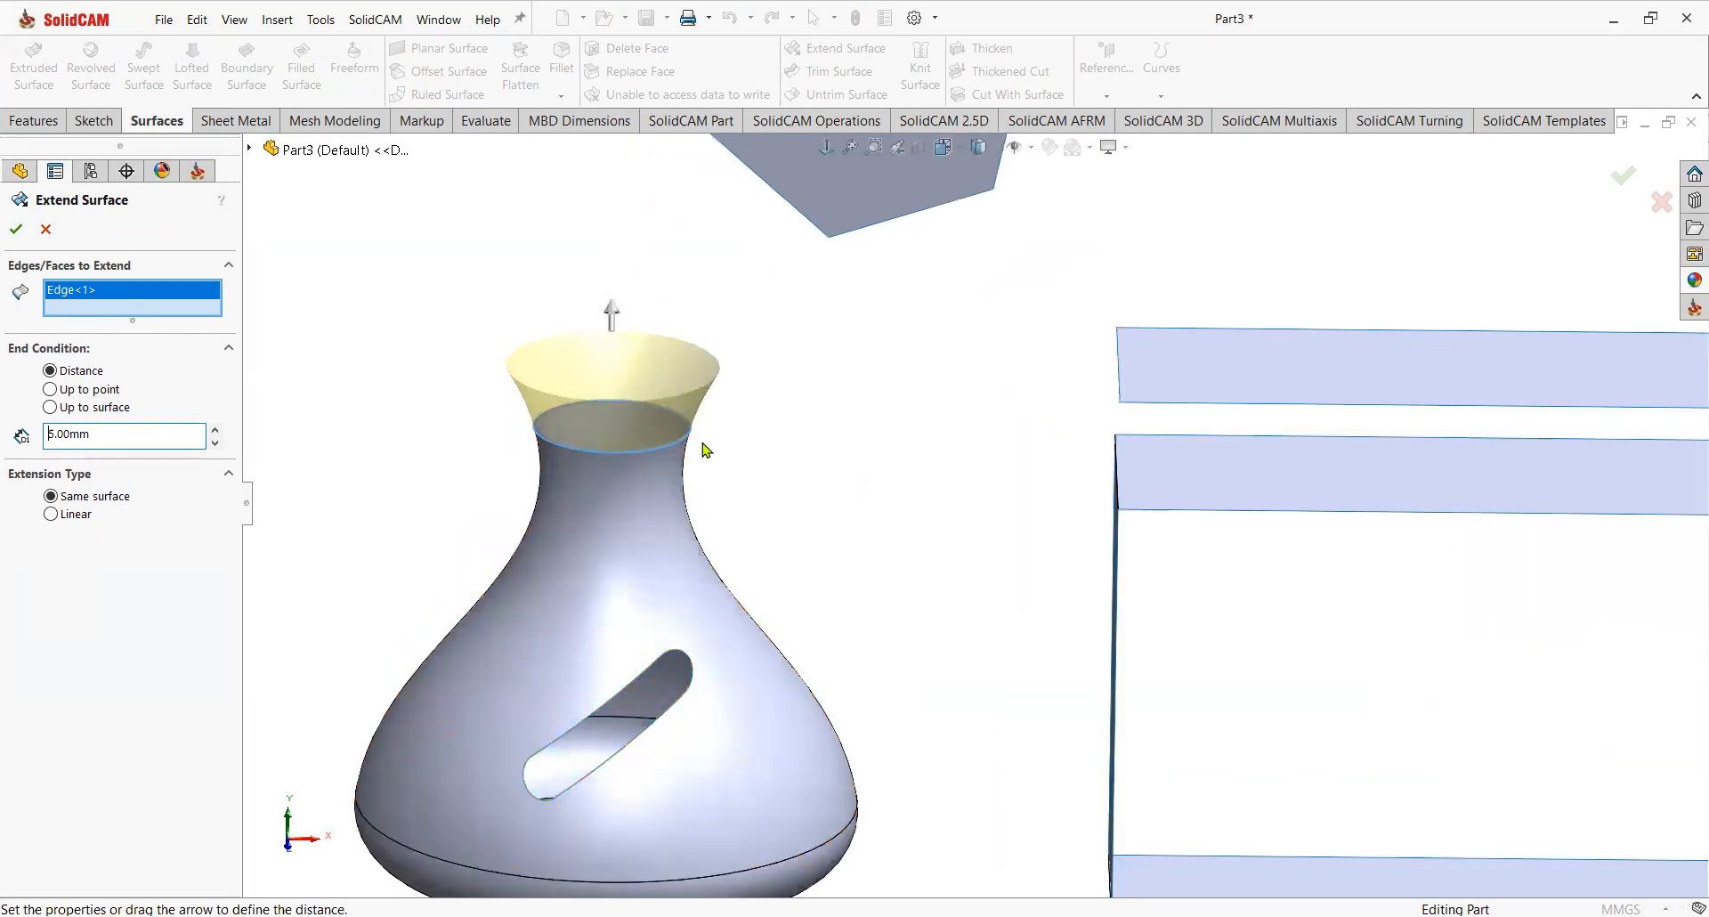
scroll(654, 481, down, 1)
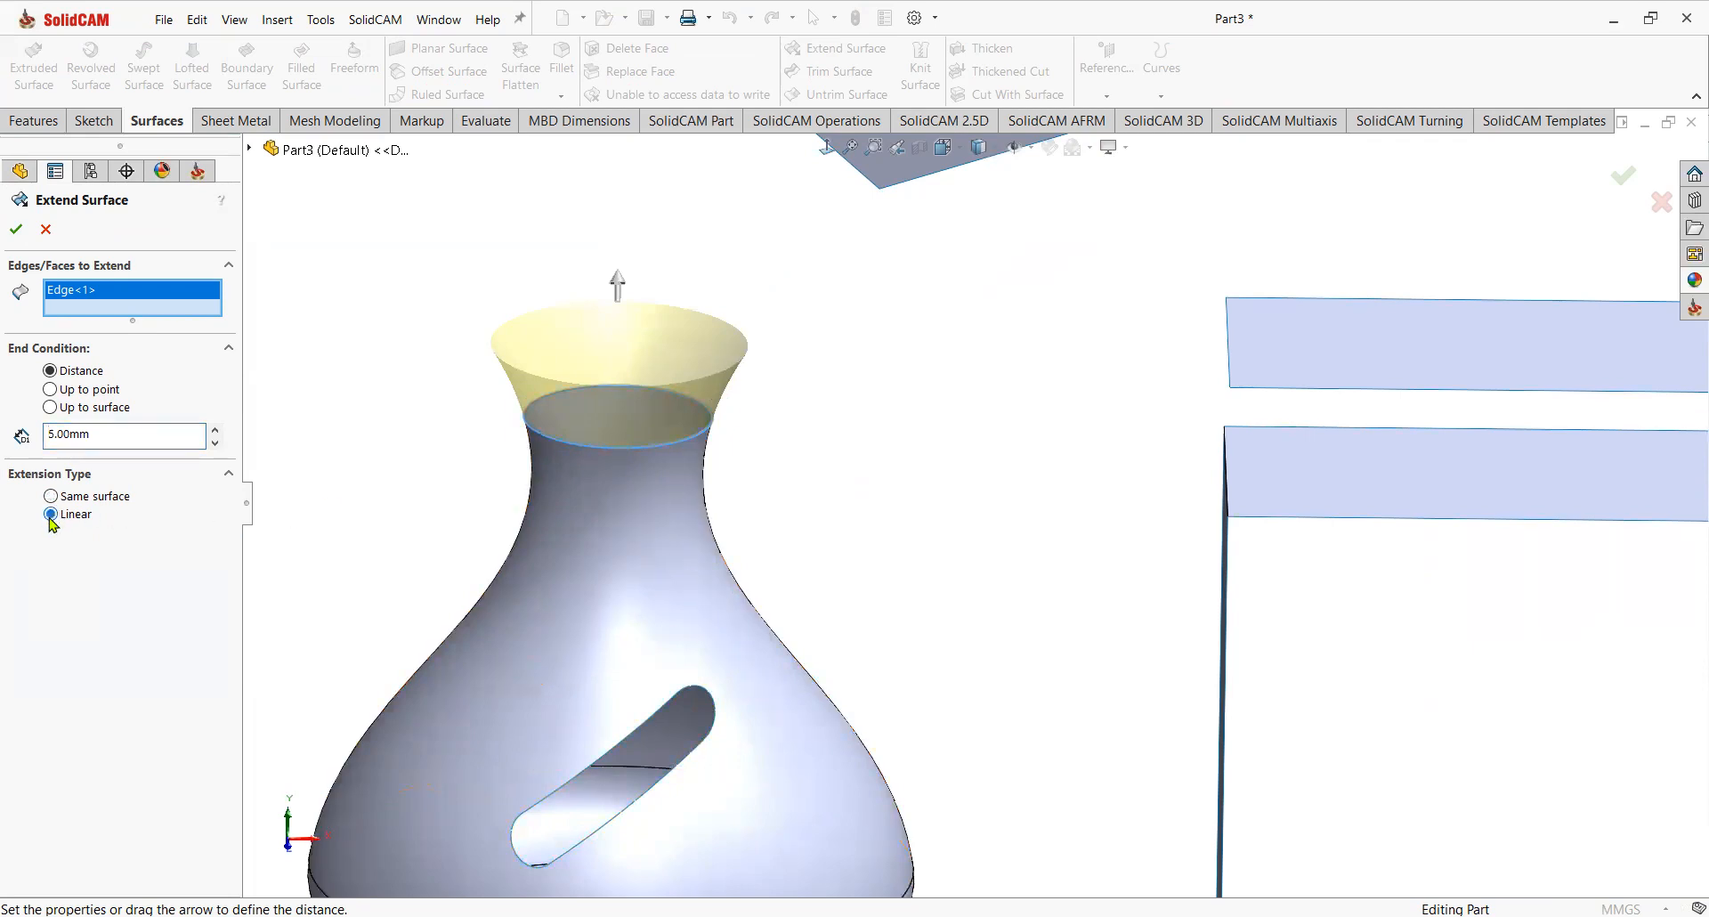
Compare the Same surface and Linear extension types on the vase rim, and create the extension as Linear.
key(z)
middle_drag(688, 457, 686, 413)
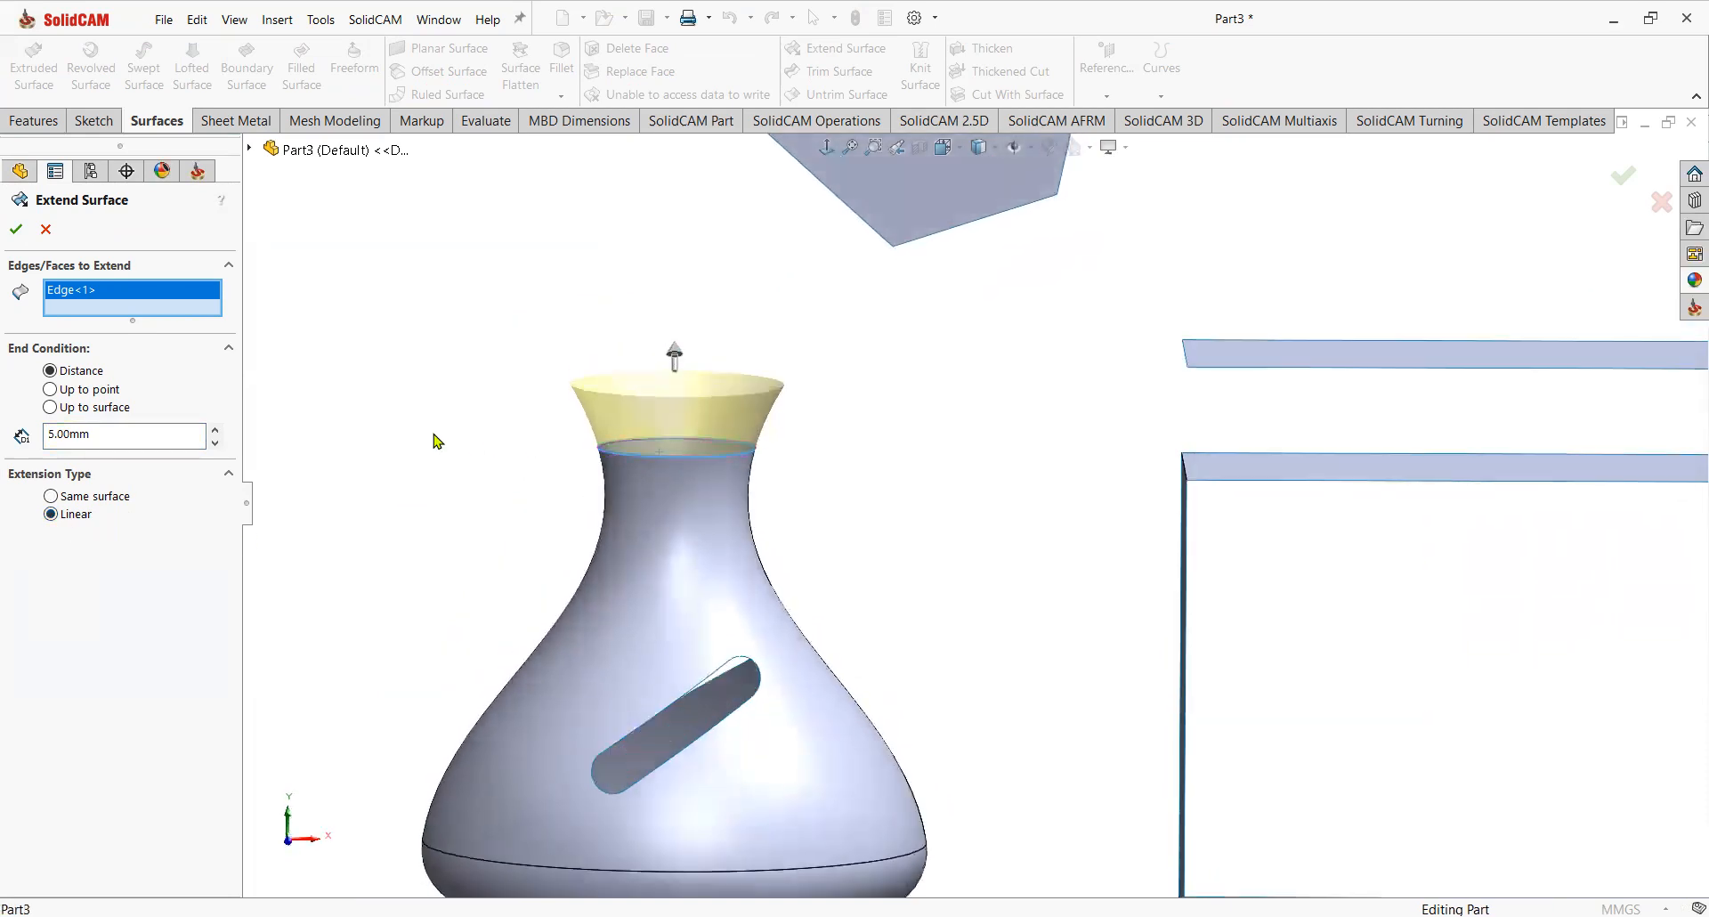
click(51, 497)
scroll(653, 454, down, 10)
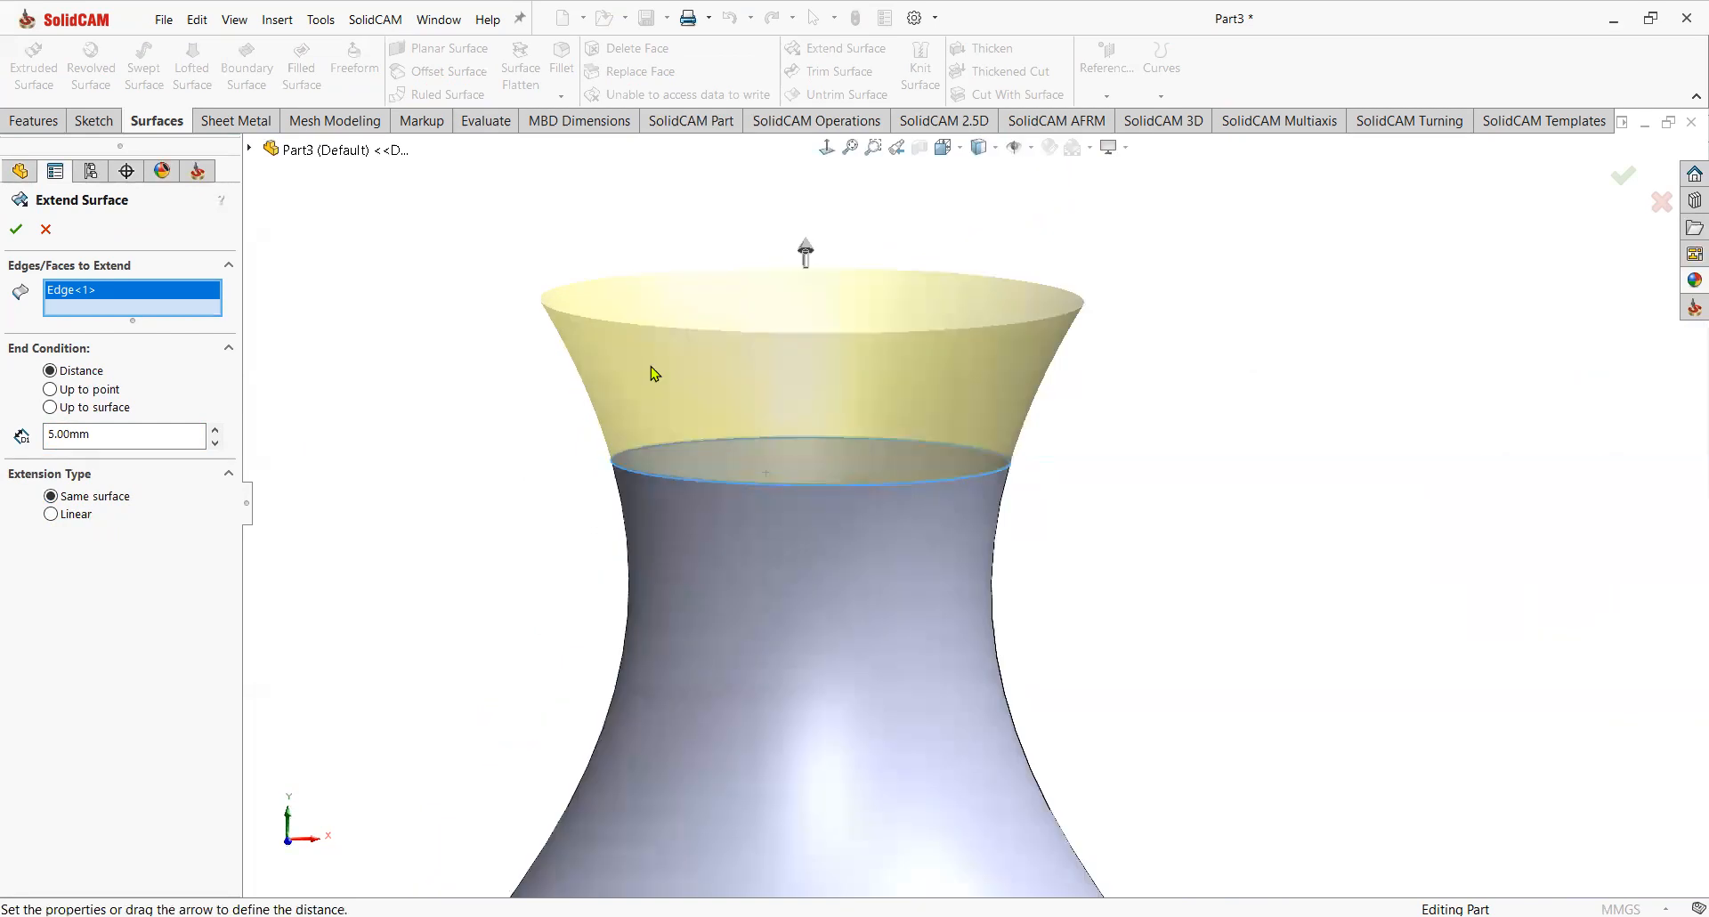
scroll(1137, 286, down, 2)
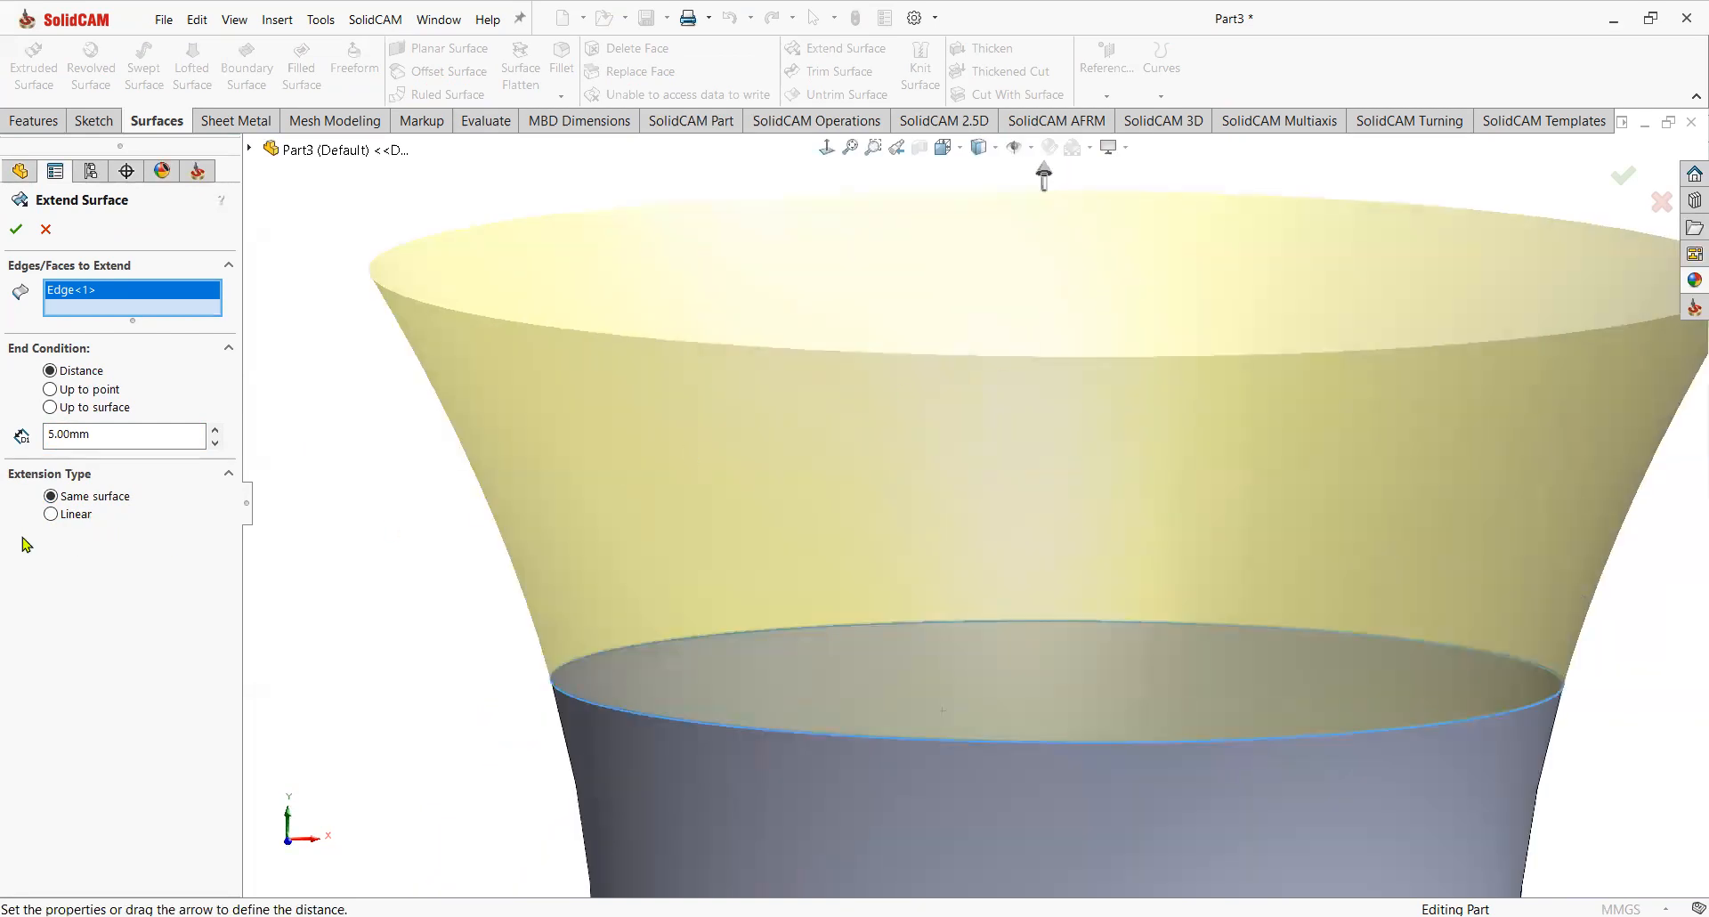
click(51, 499)
key(z)
key(z)
key(z)
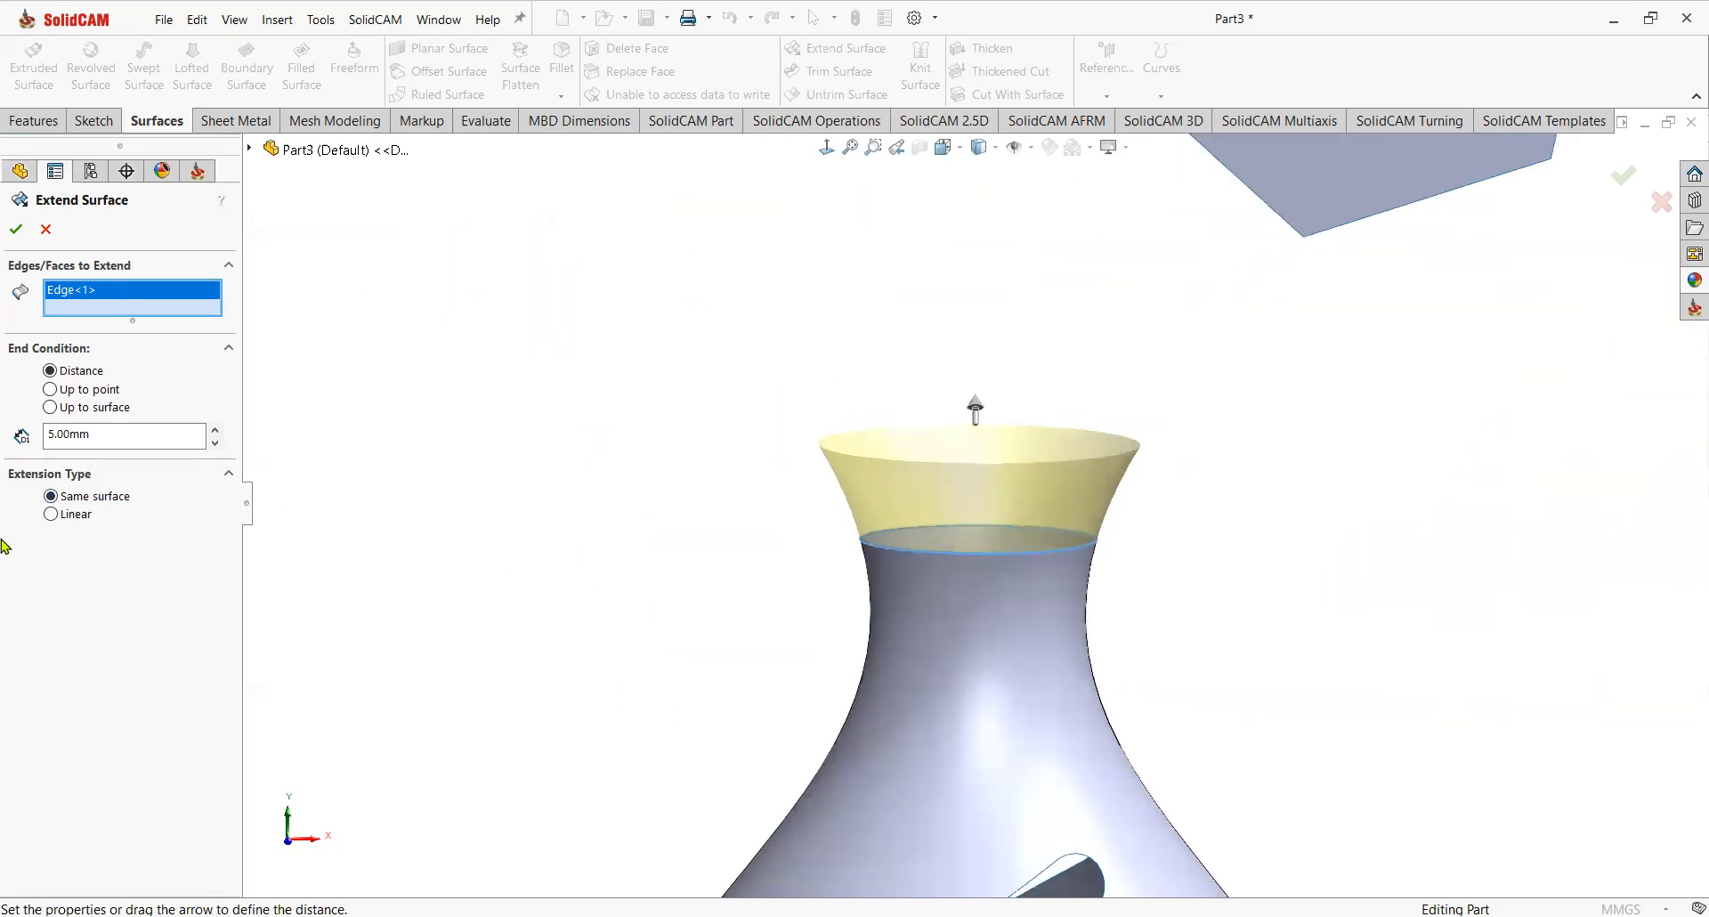
click(51, 514)
click(16, 229)
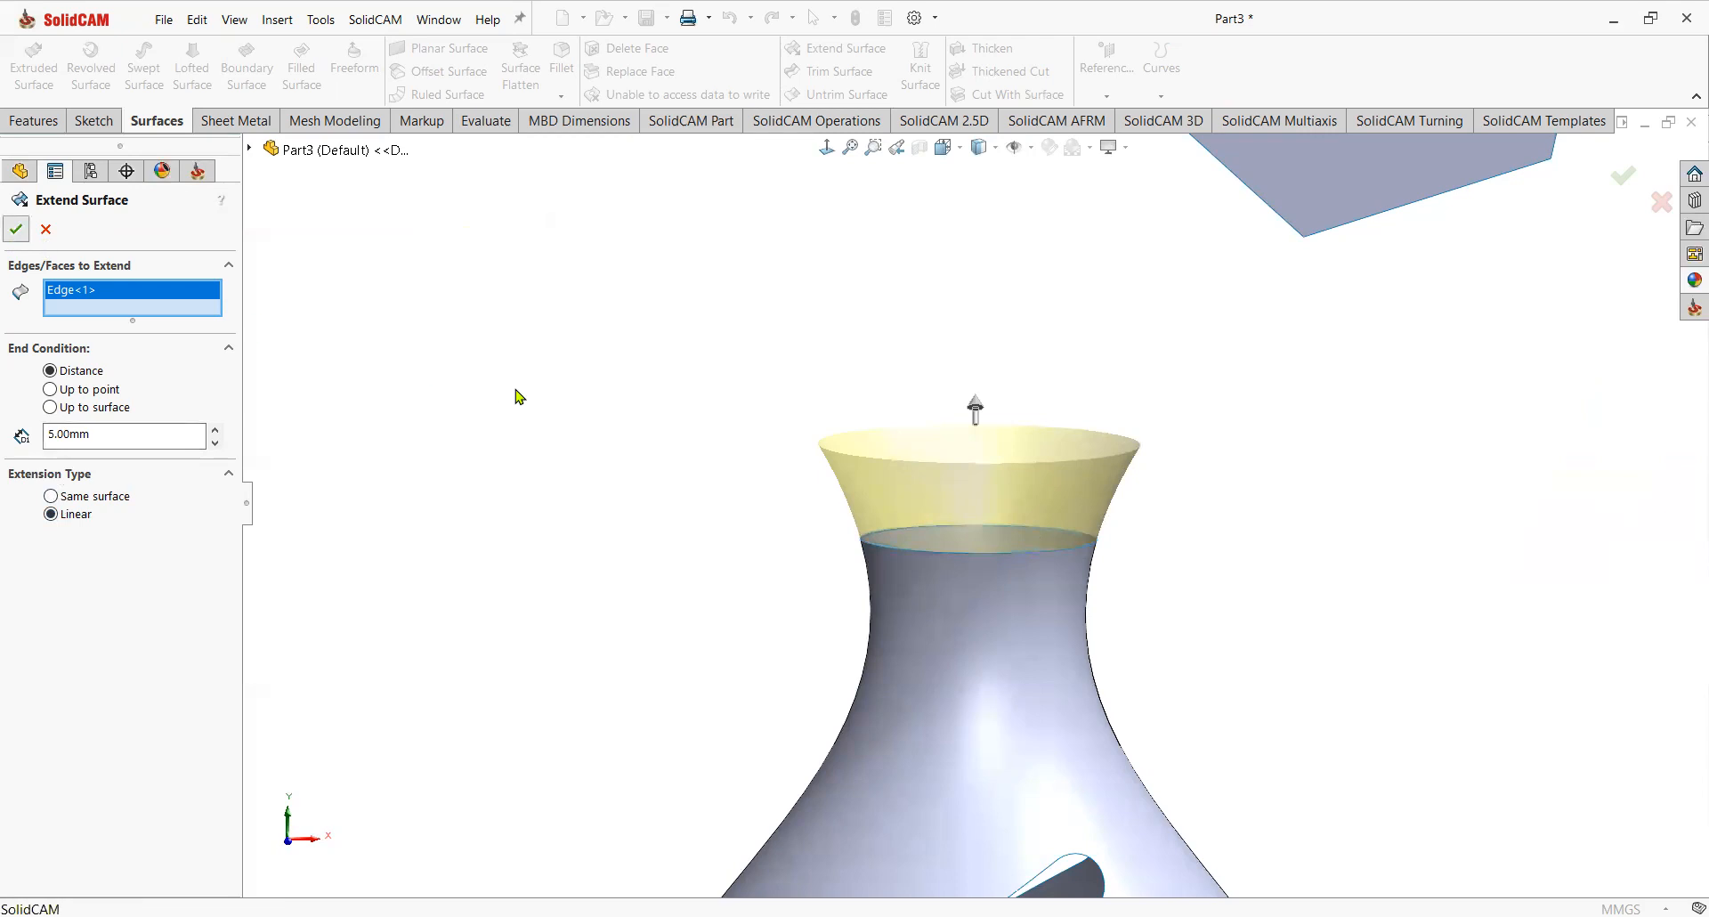
Edit the vase rim extension to use the Same surface extension type.
click(71, 563)
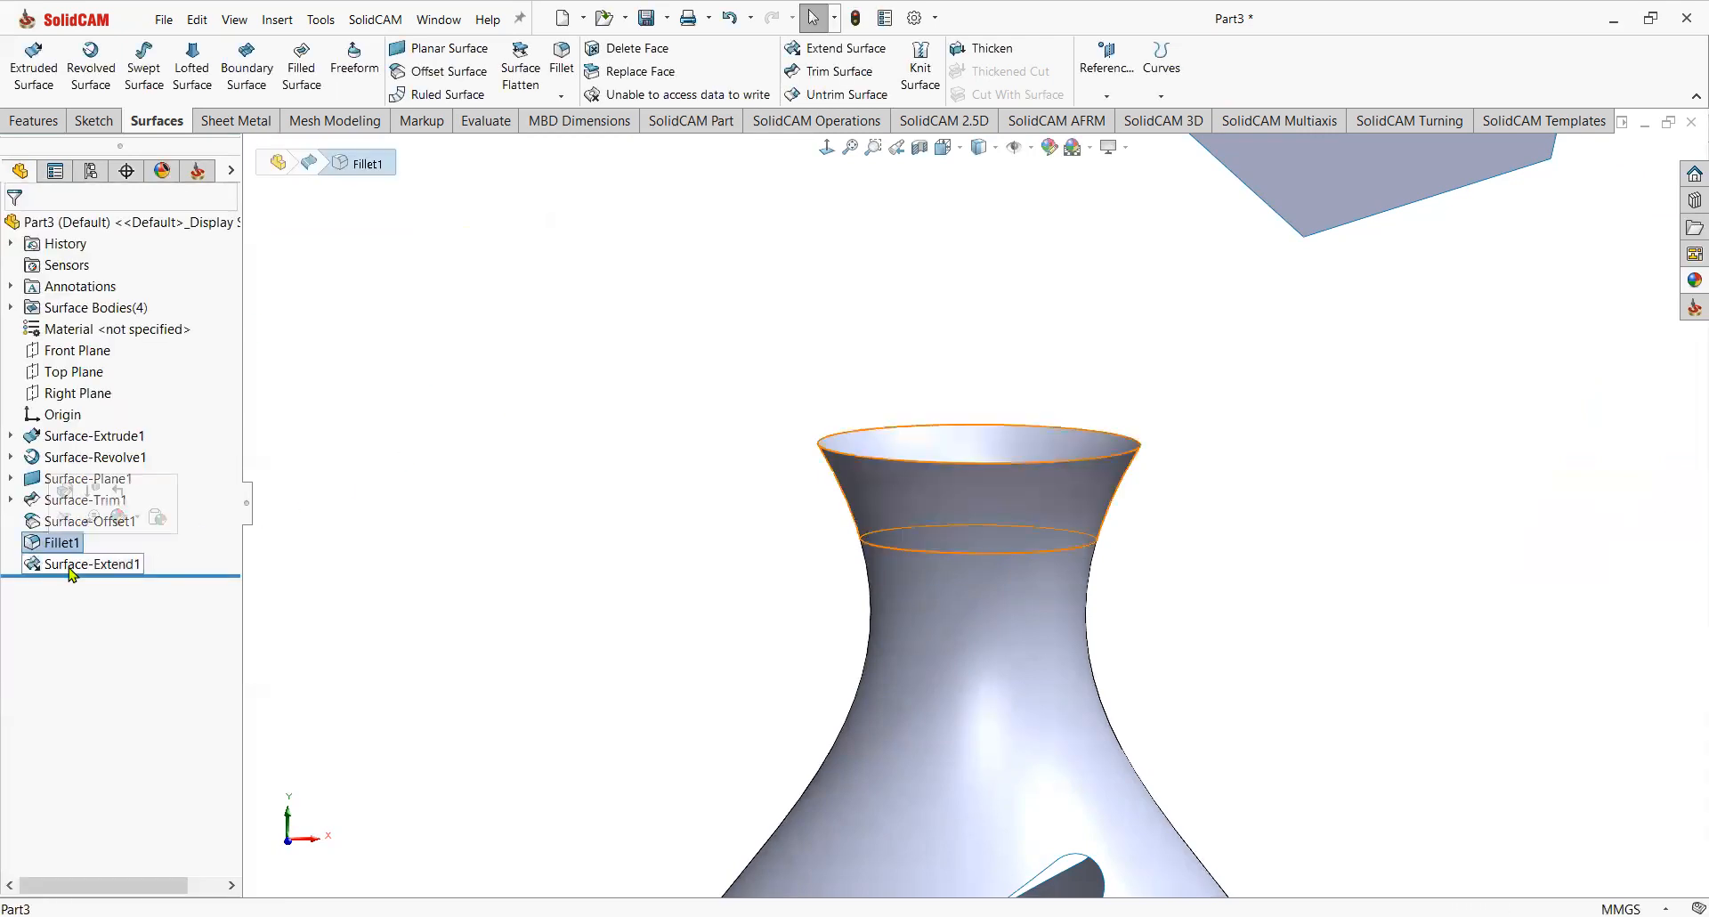
click(86, 514)
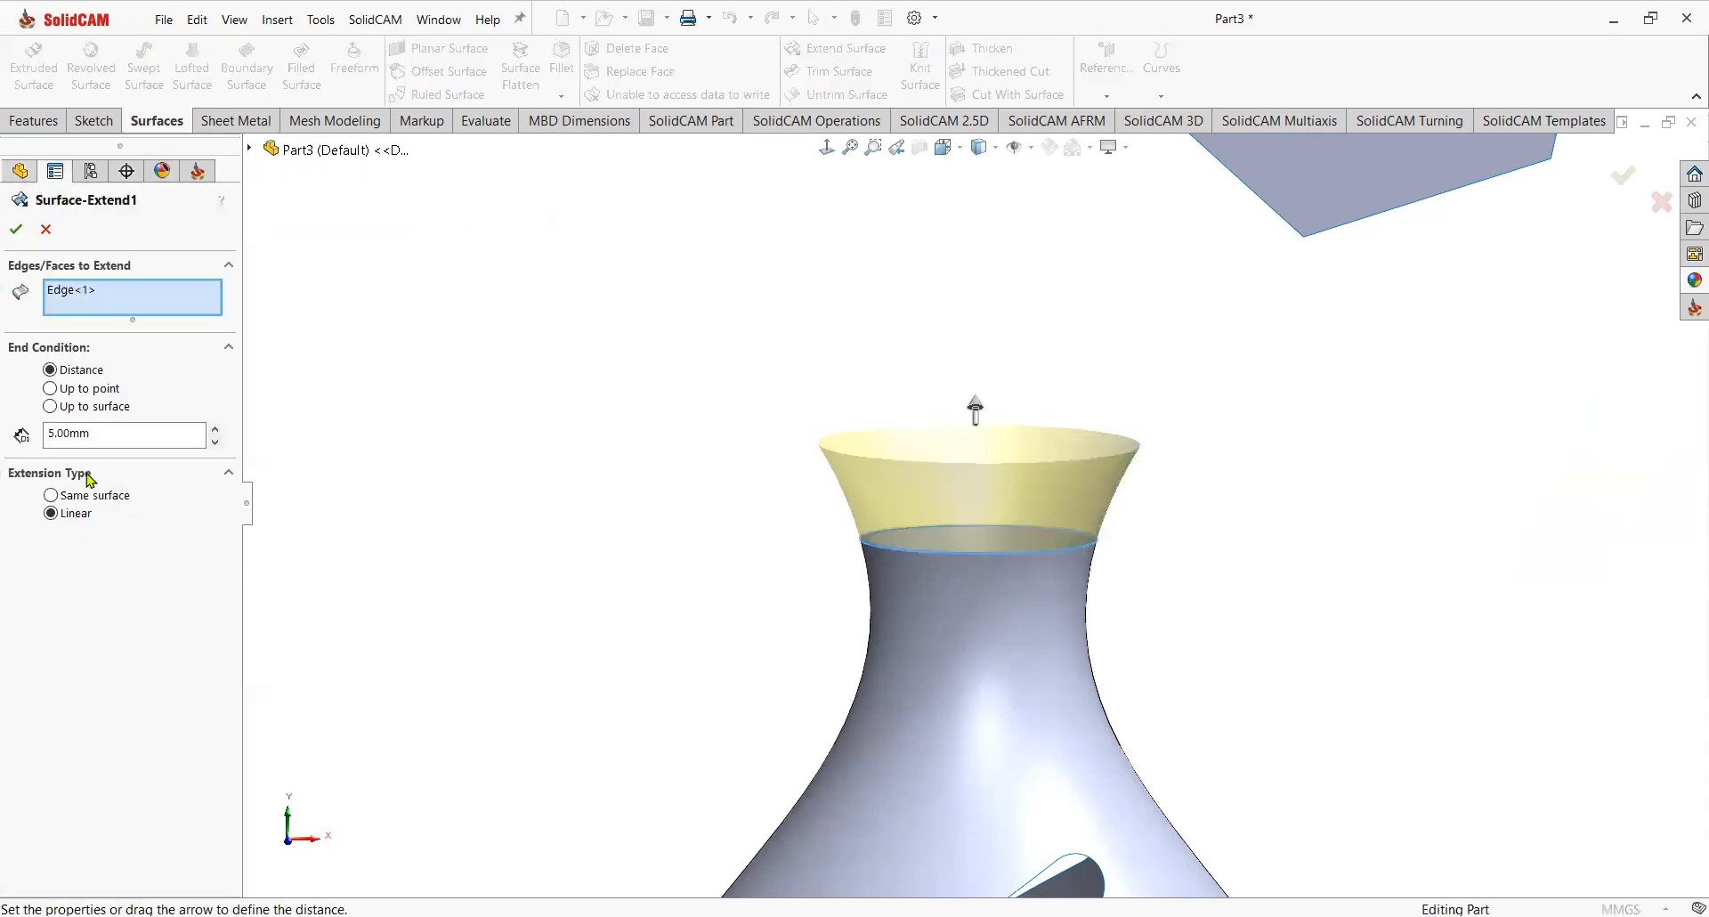
click(51, 496)
click(16, 228)
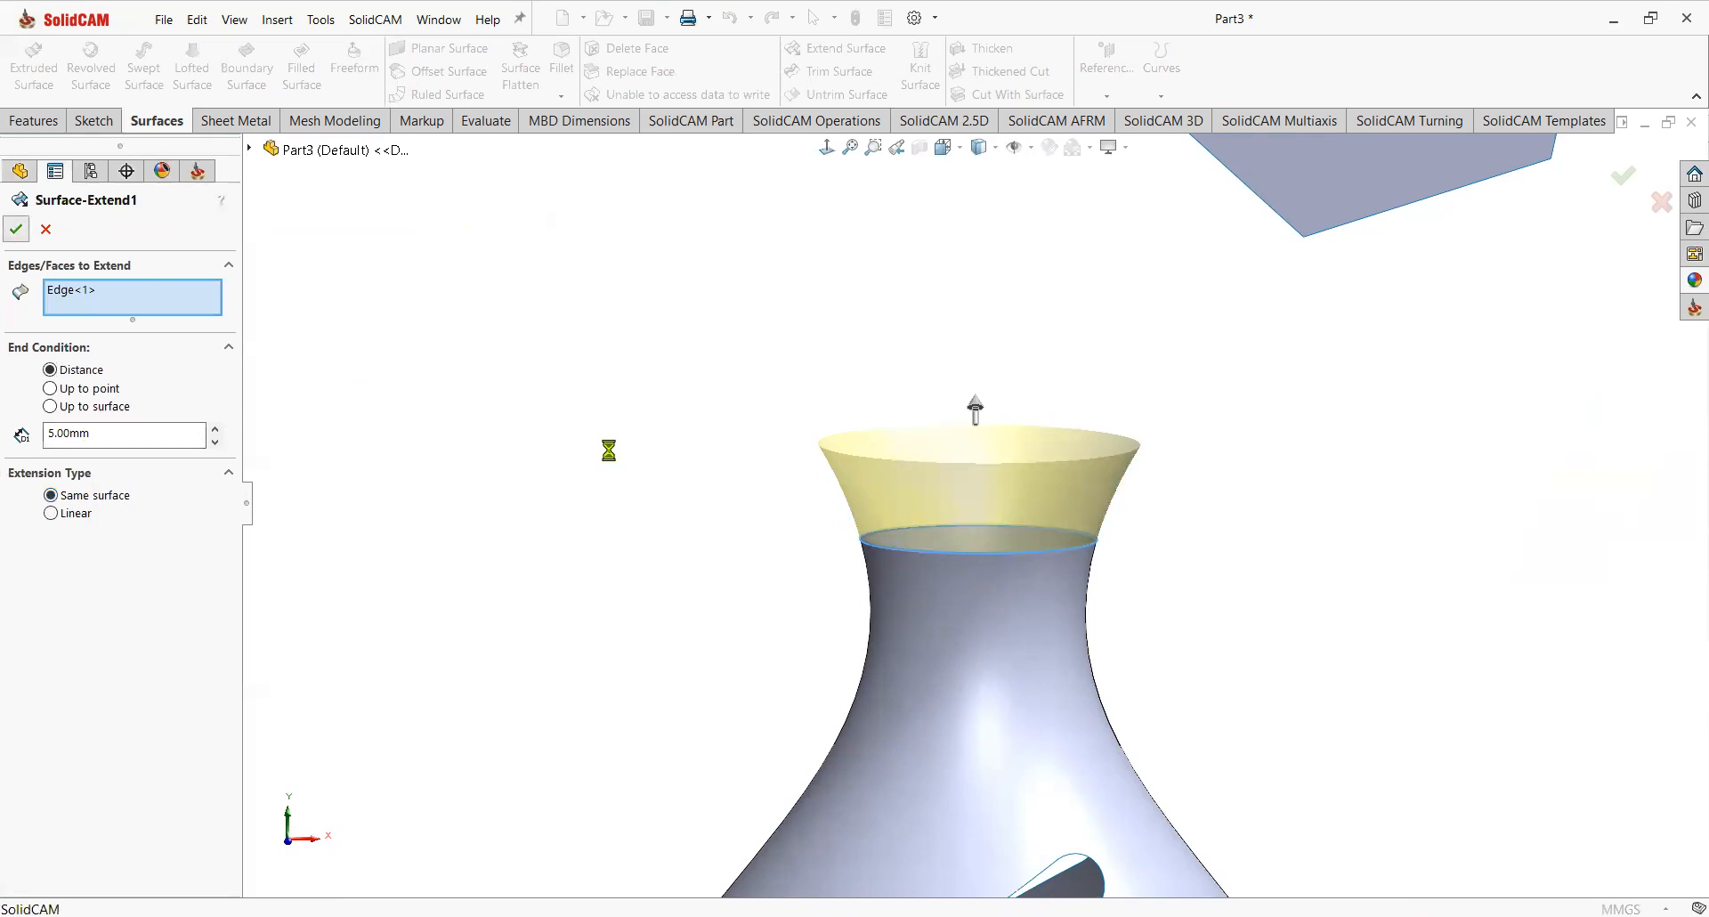
key(z)
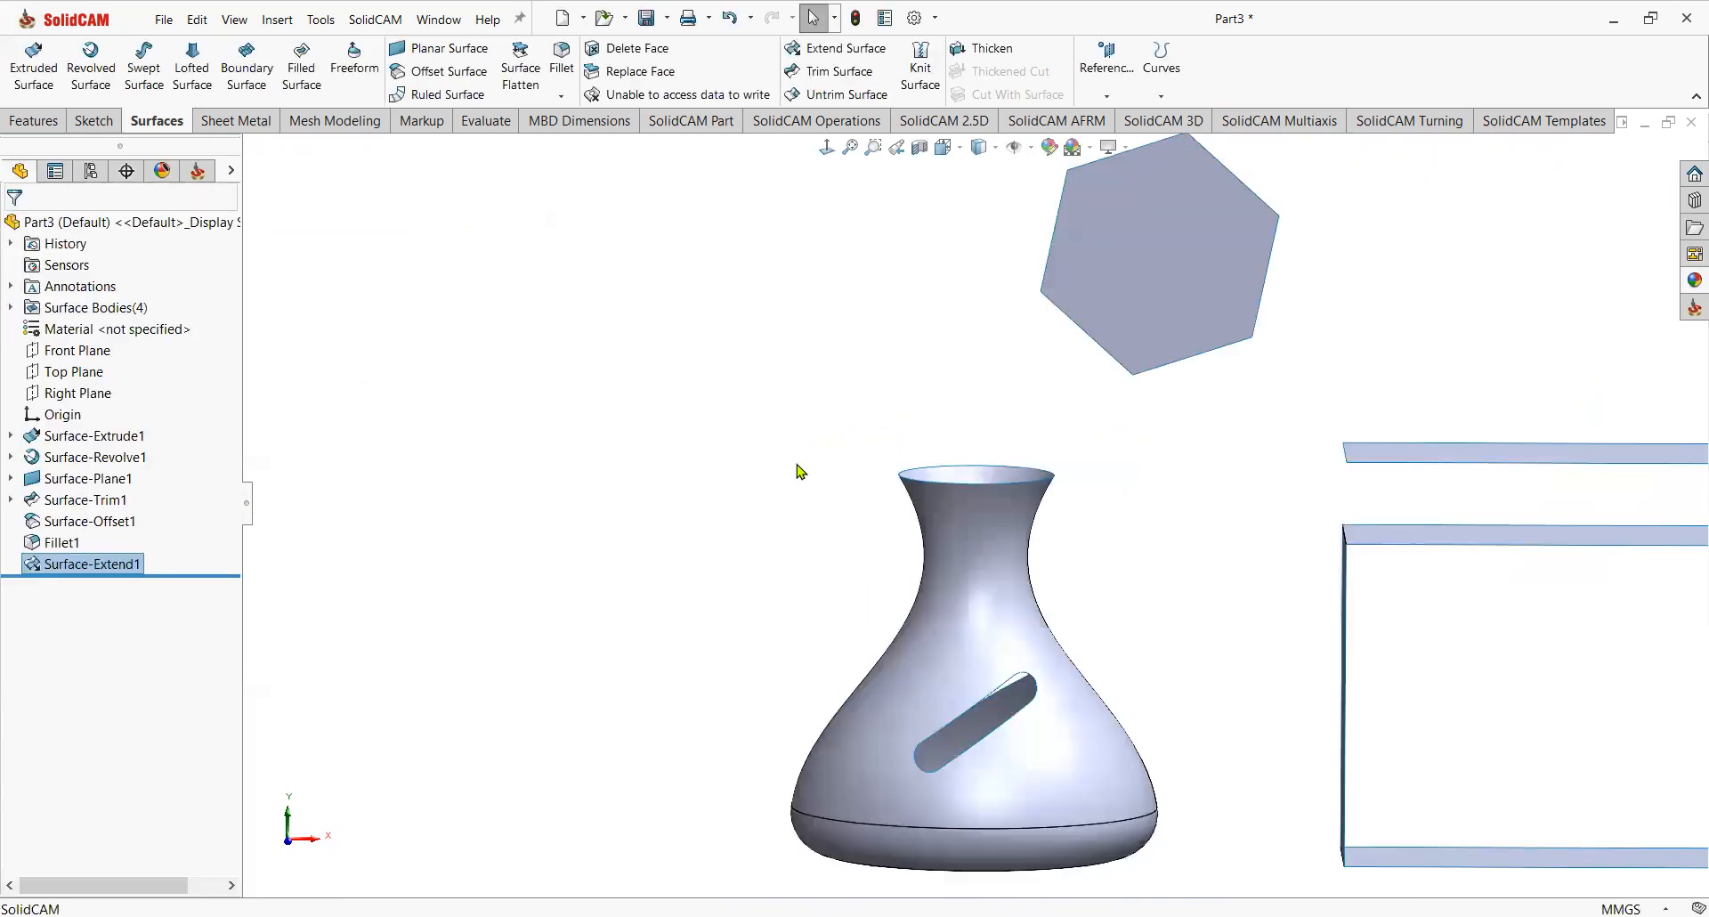
Sketch a three-point arc of about 13.9 mm radius and 108° on the hexagon's plane, up and left of the vase.
click(1214, 271)
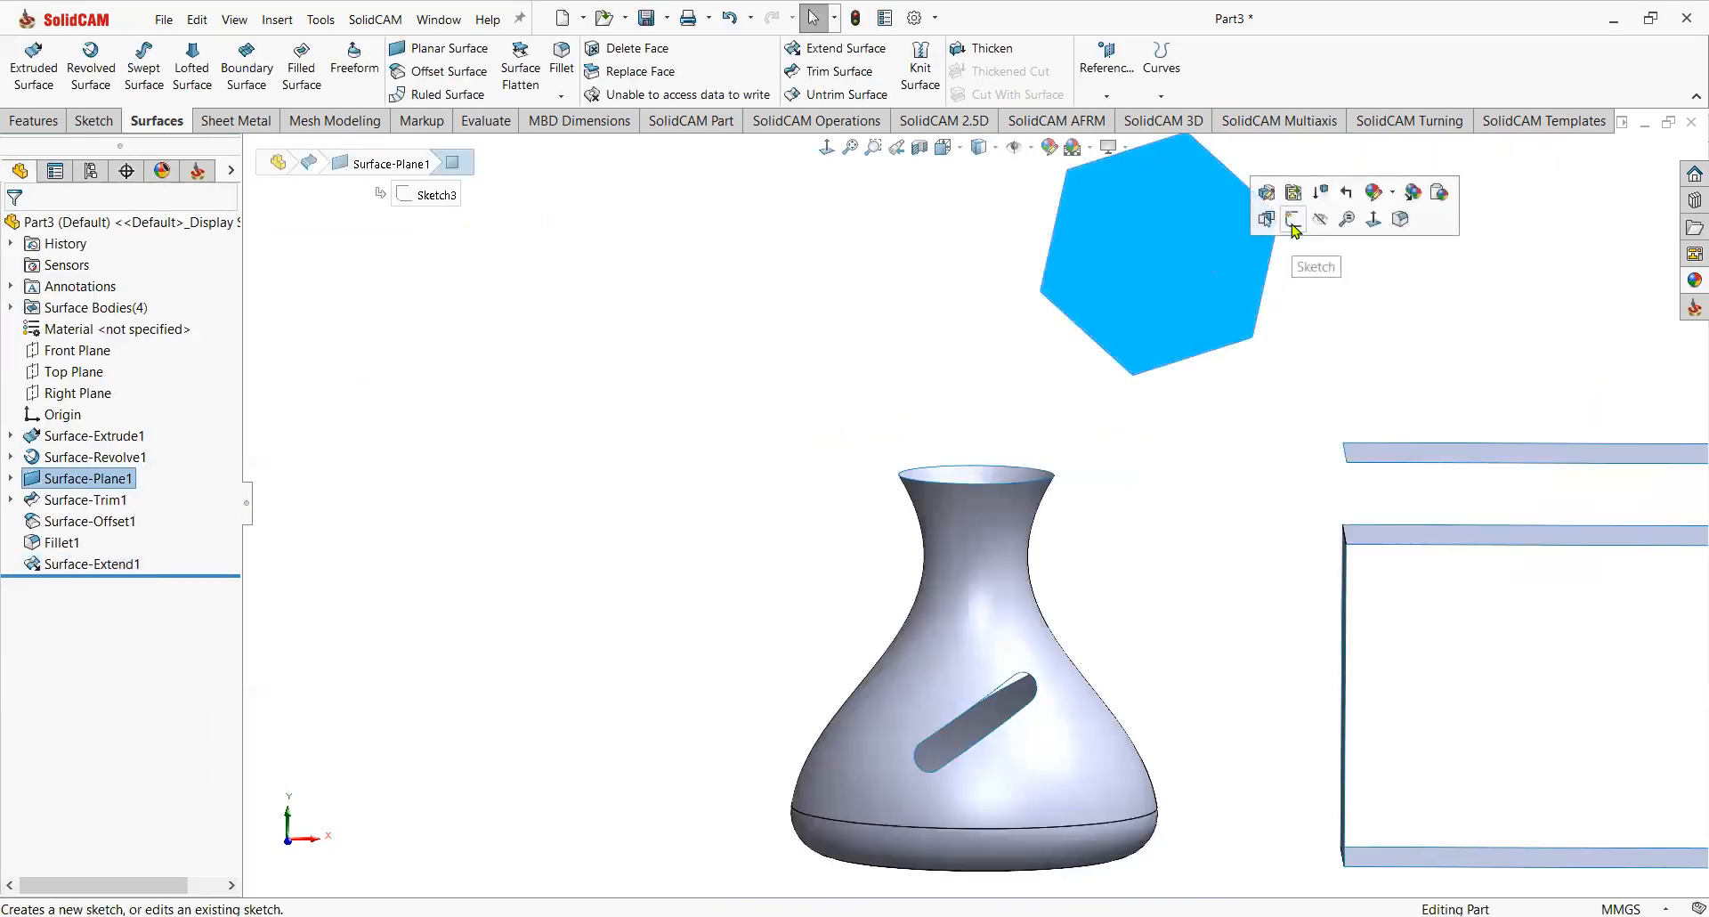
click(1281, 233)
click(203, 70)
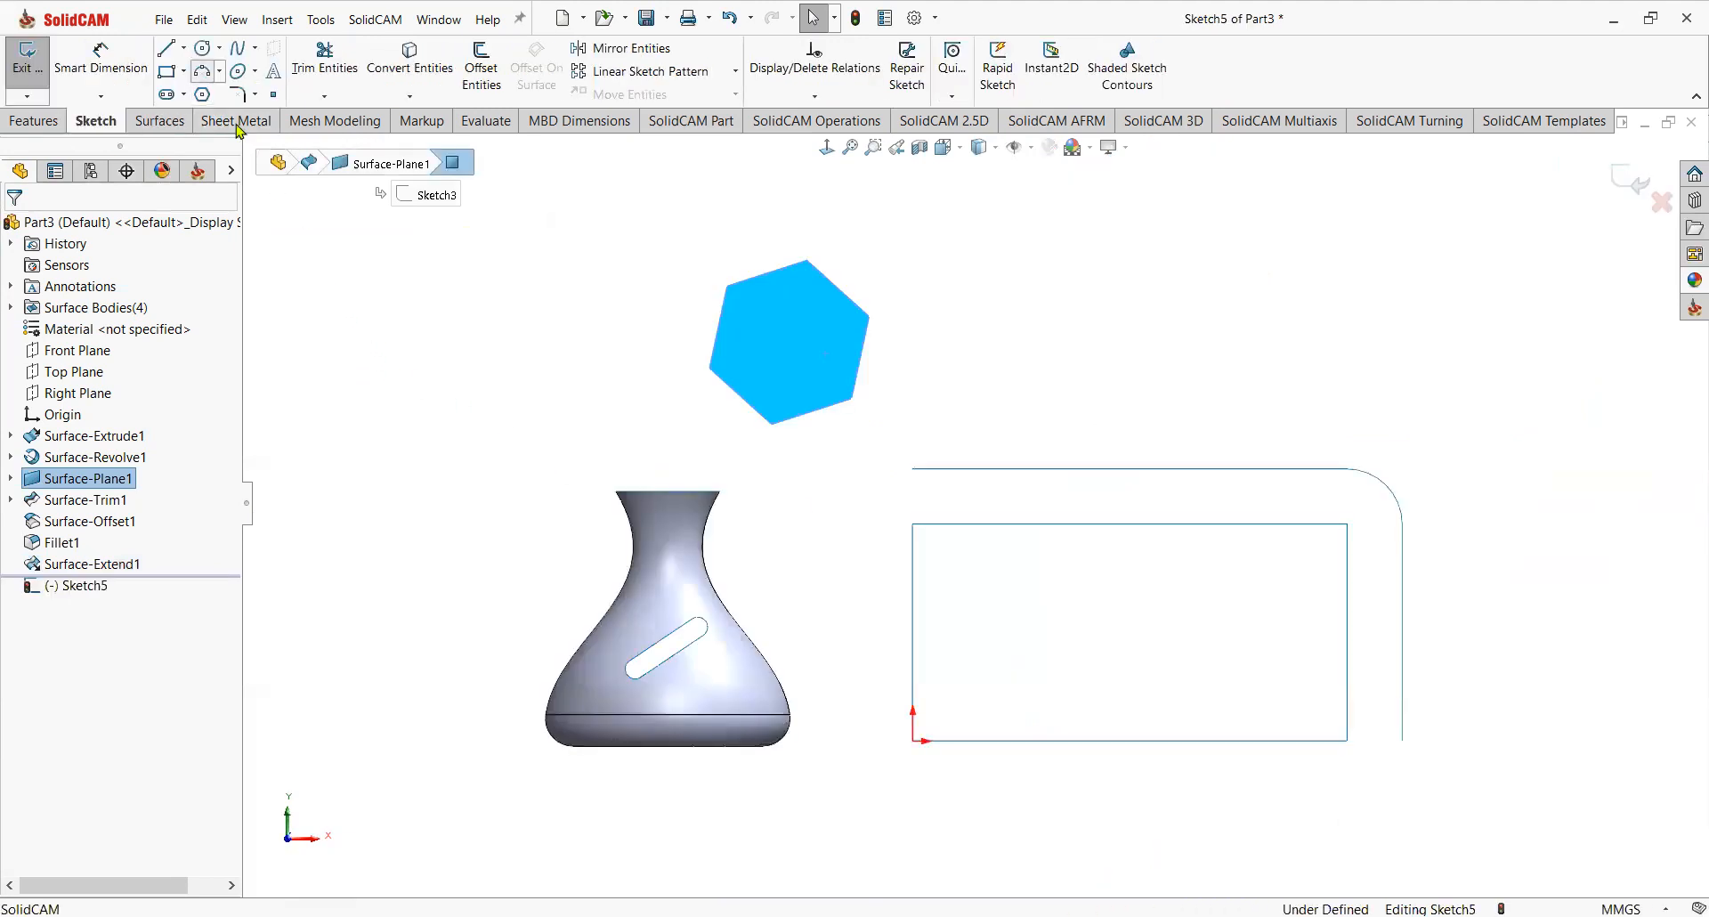
click(367, 488)
click(491, 498)
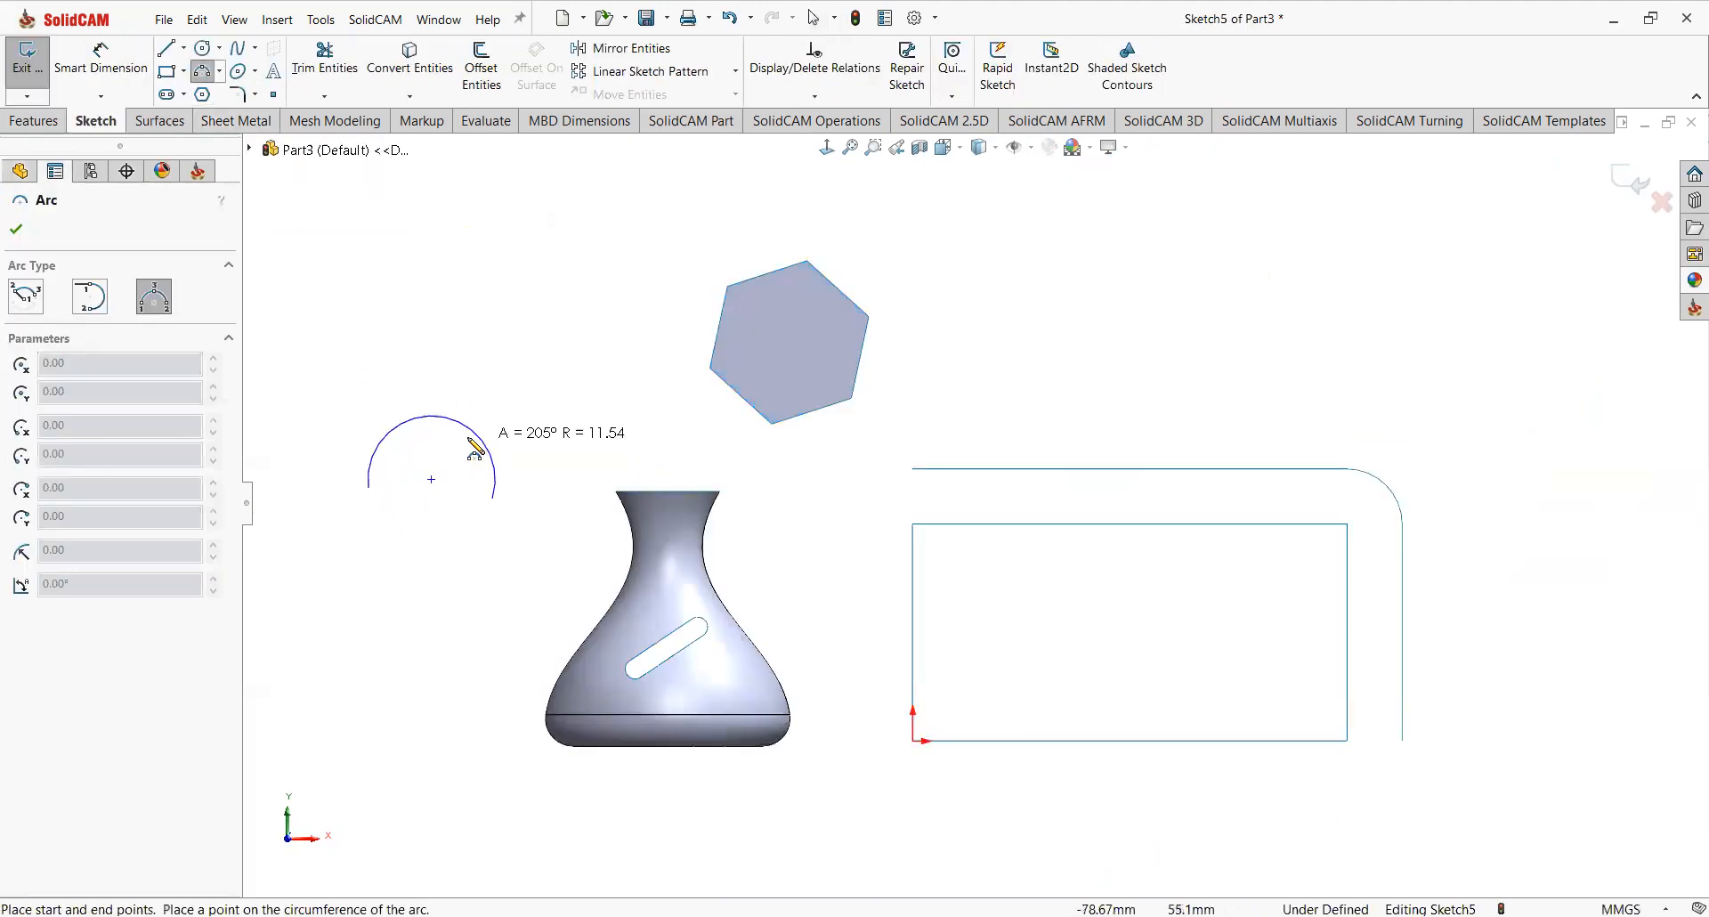
click(443, 463)
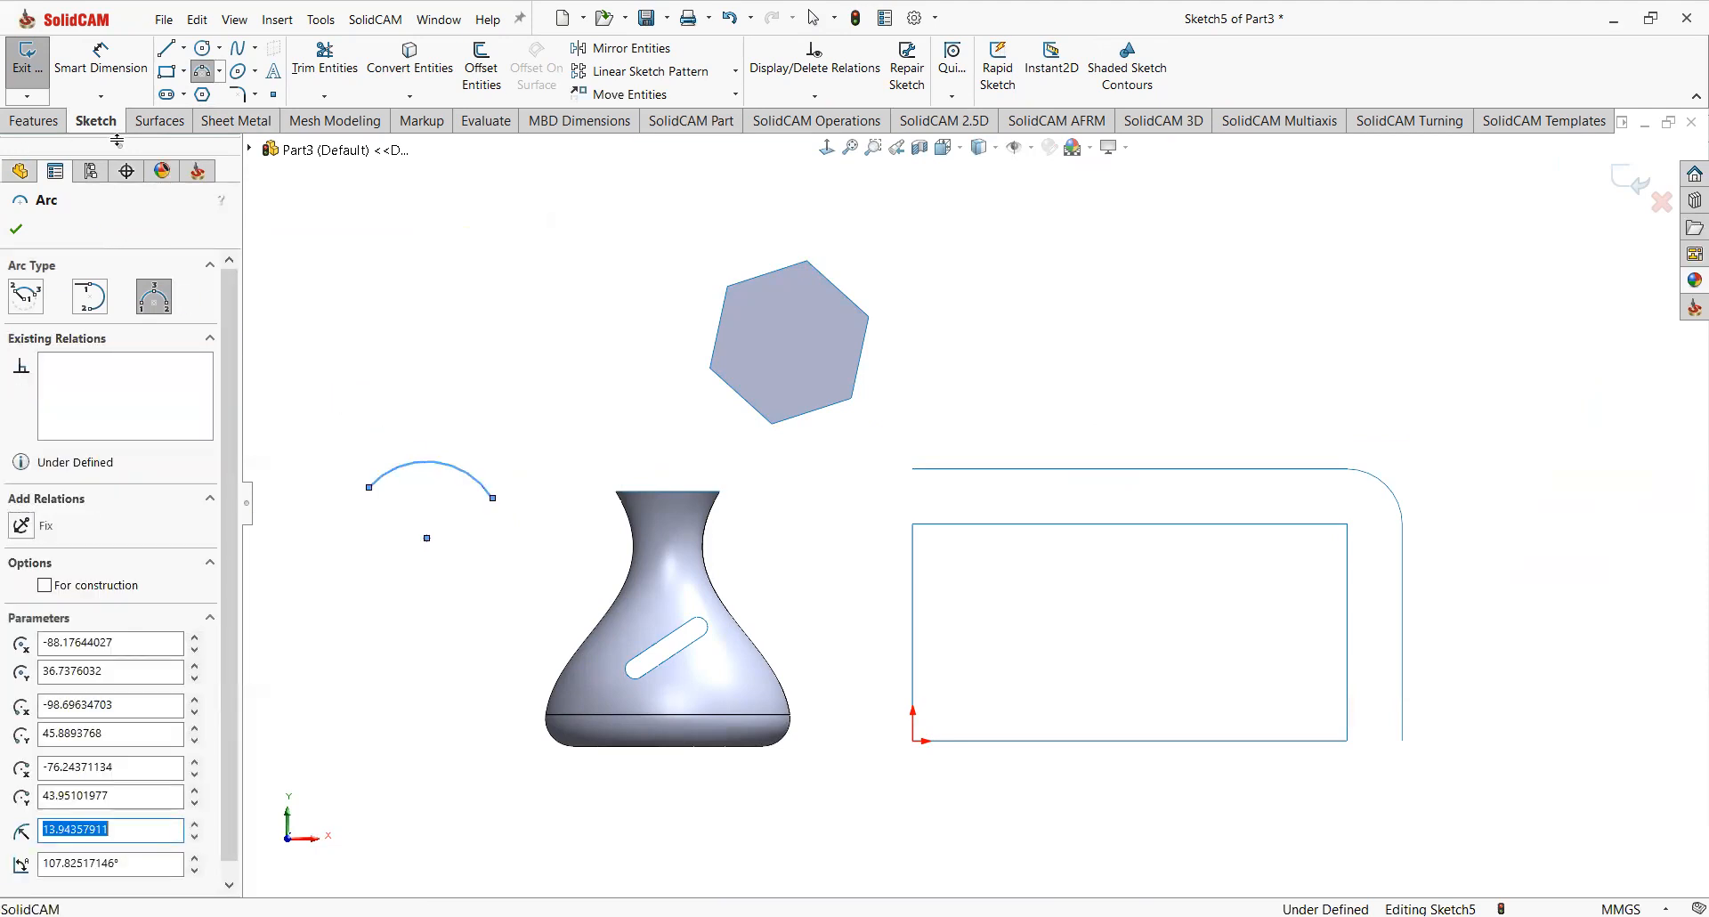
Extrude the arc as a surface with a blind depth of 20 mm.
click(156, 120)
click(13, 83)
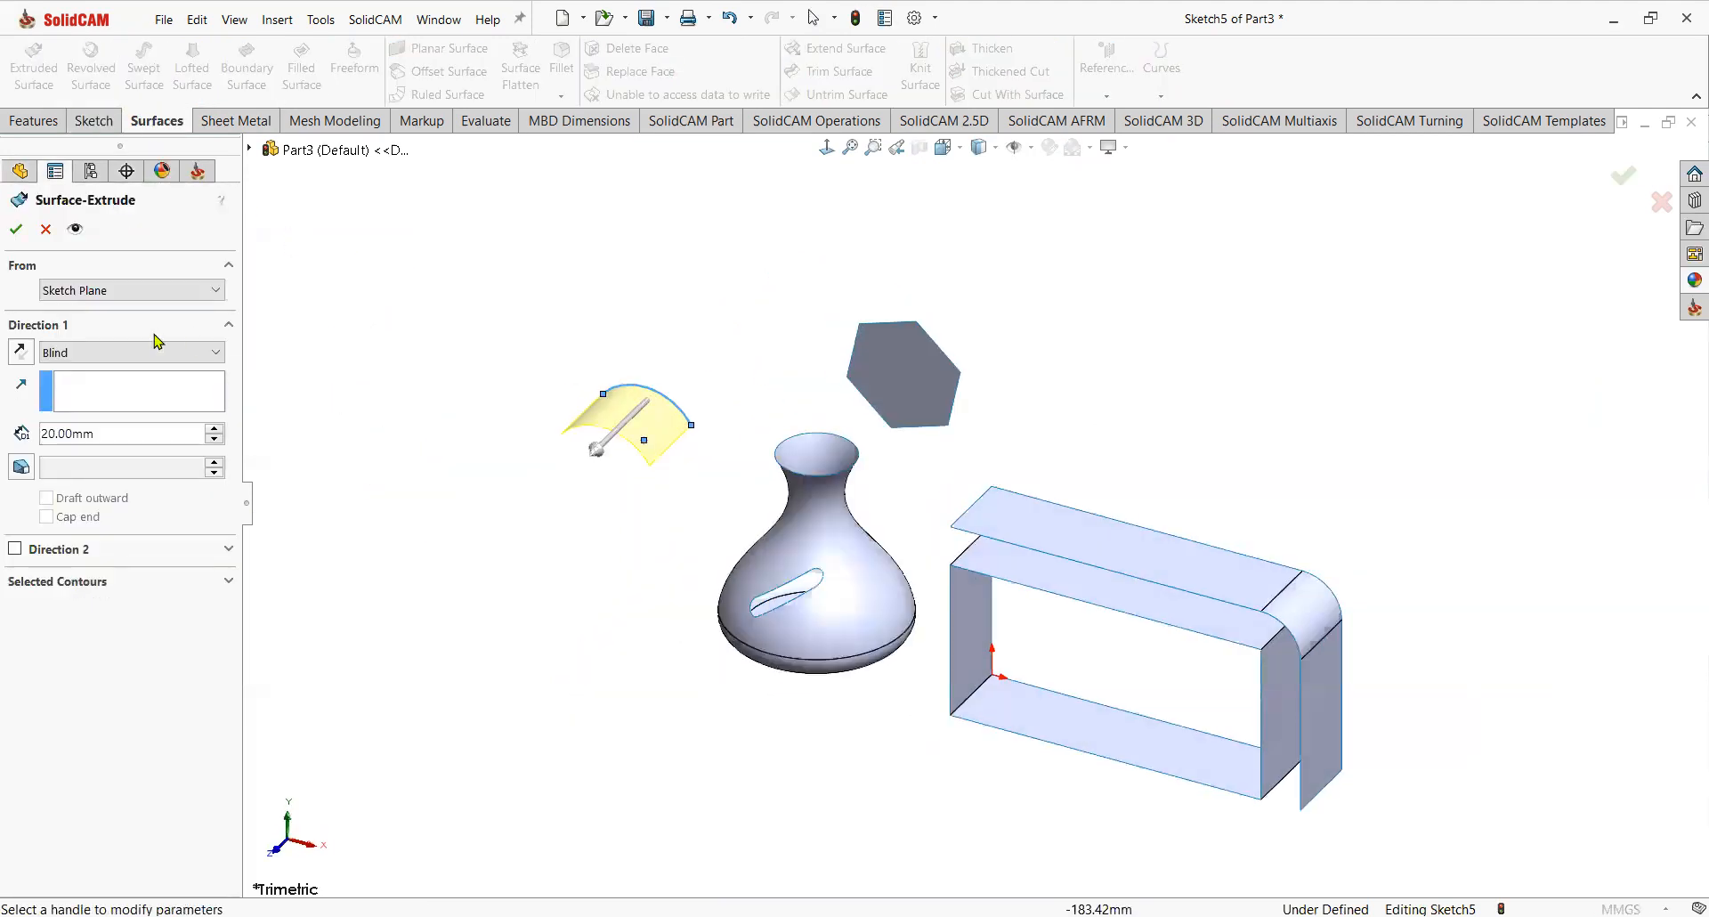
key(Return)
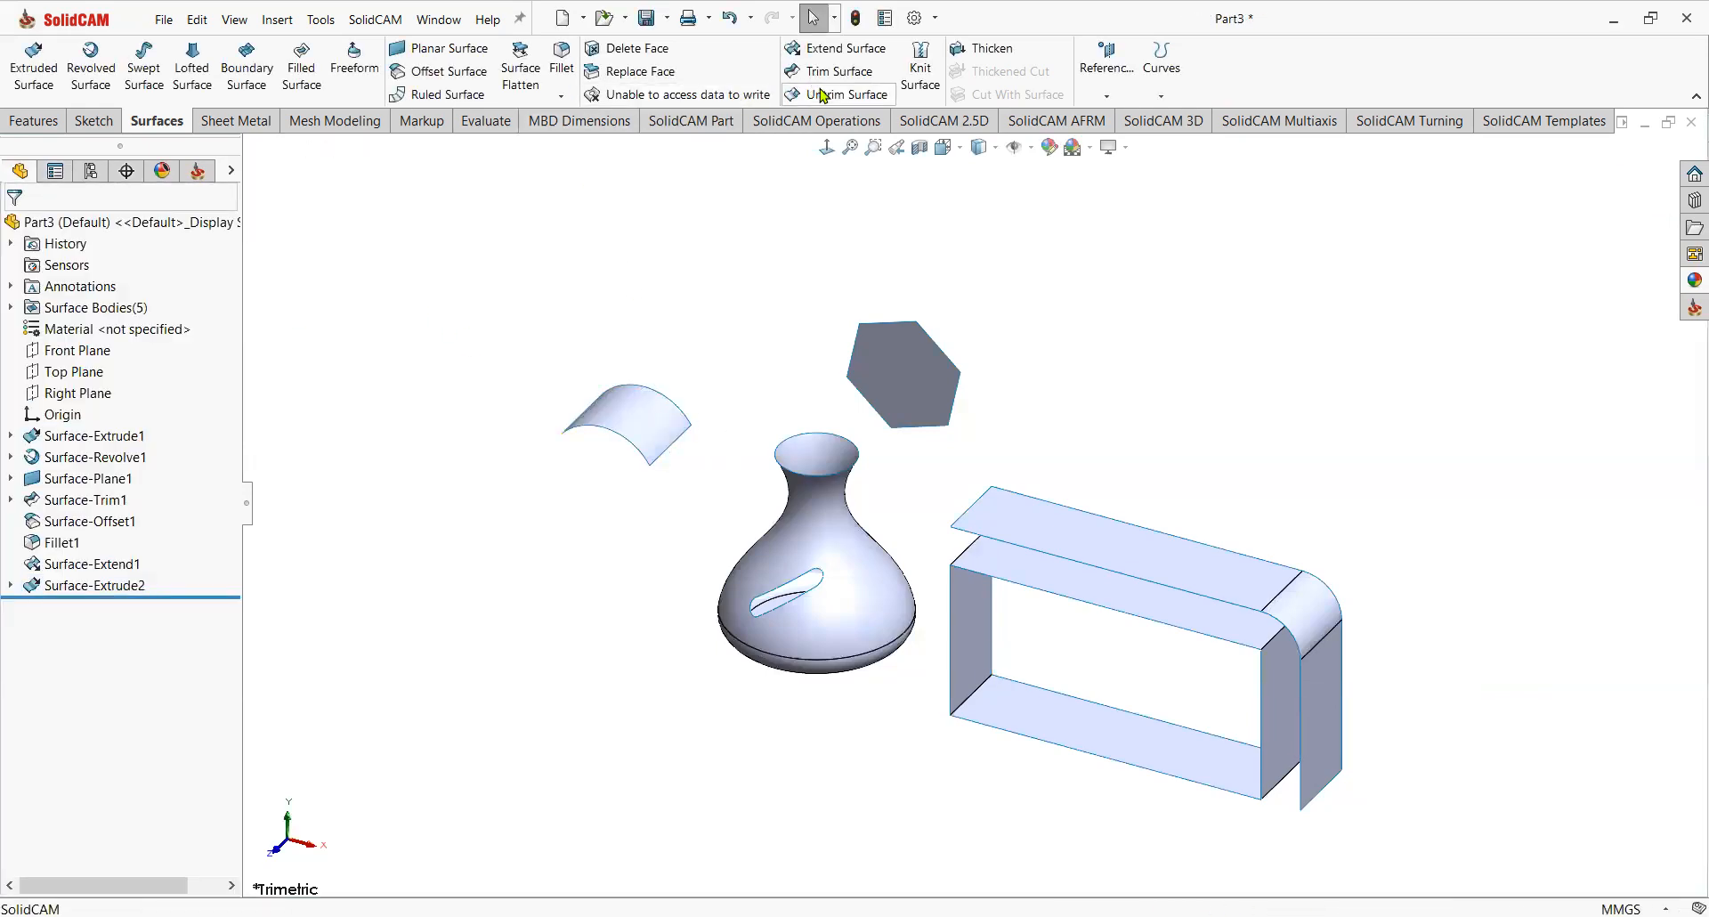
Set up a Same surface extension on the arched surface's right straight edge with a distance of 5 mm.
click(828, 53)
click(669, 457)
click(51, 496)
click(214, 430)
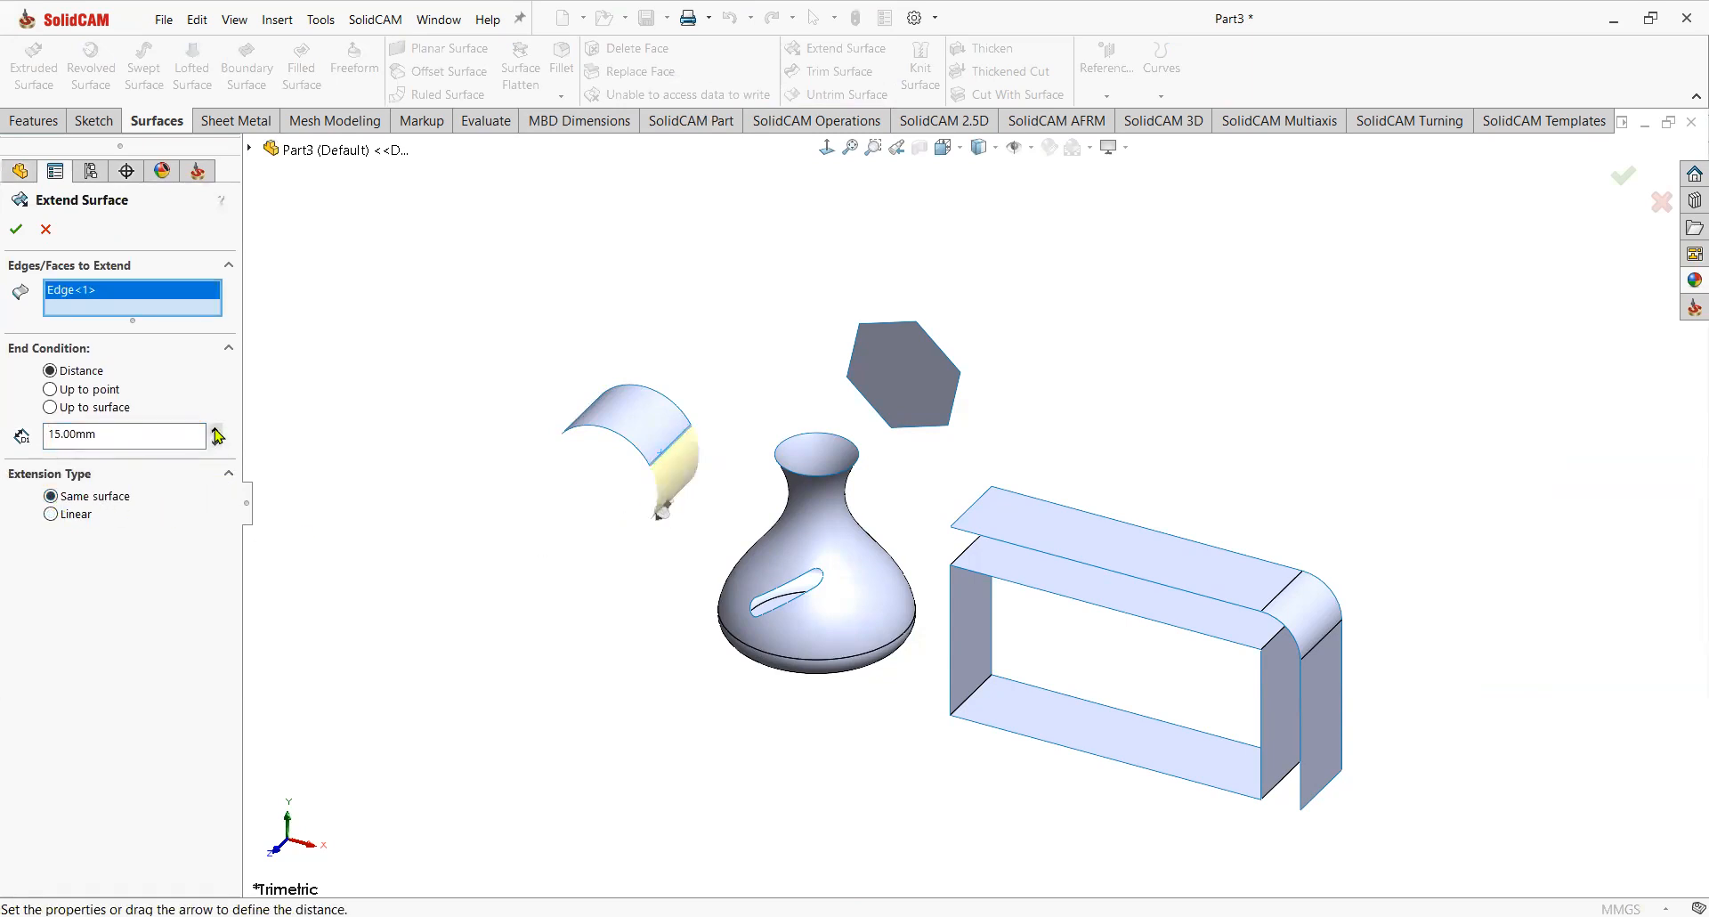
click(216, 443)
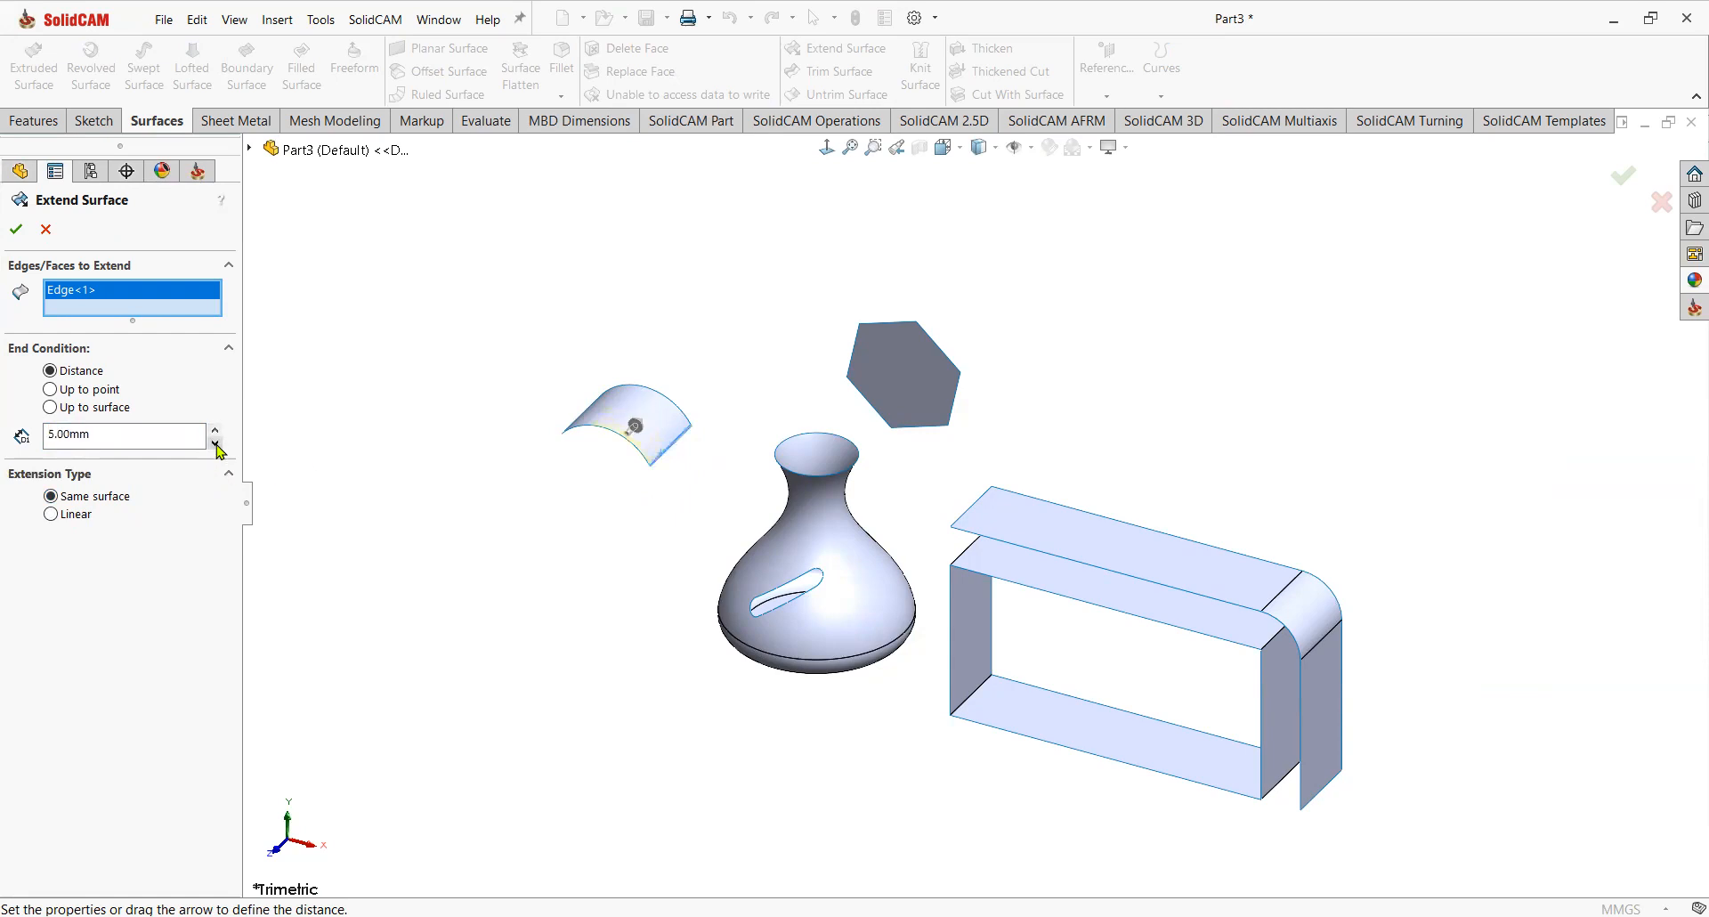
Replace the extension's edge selection with the arched surface's right straight edge and set the extension distance to 30 mm.
right_click(105, 303)
click(154, 309)
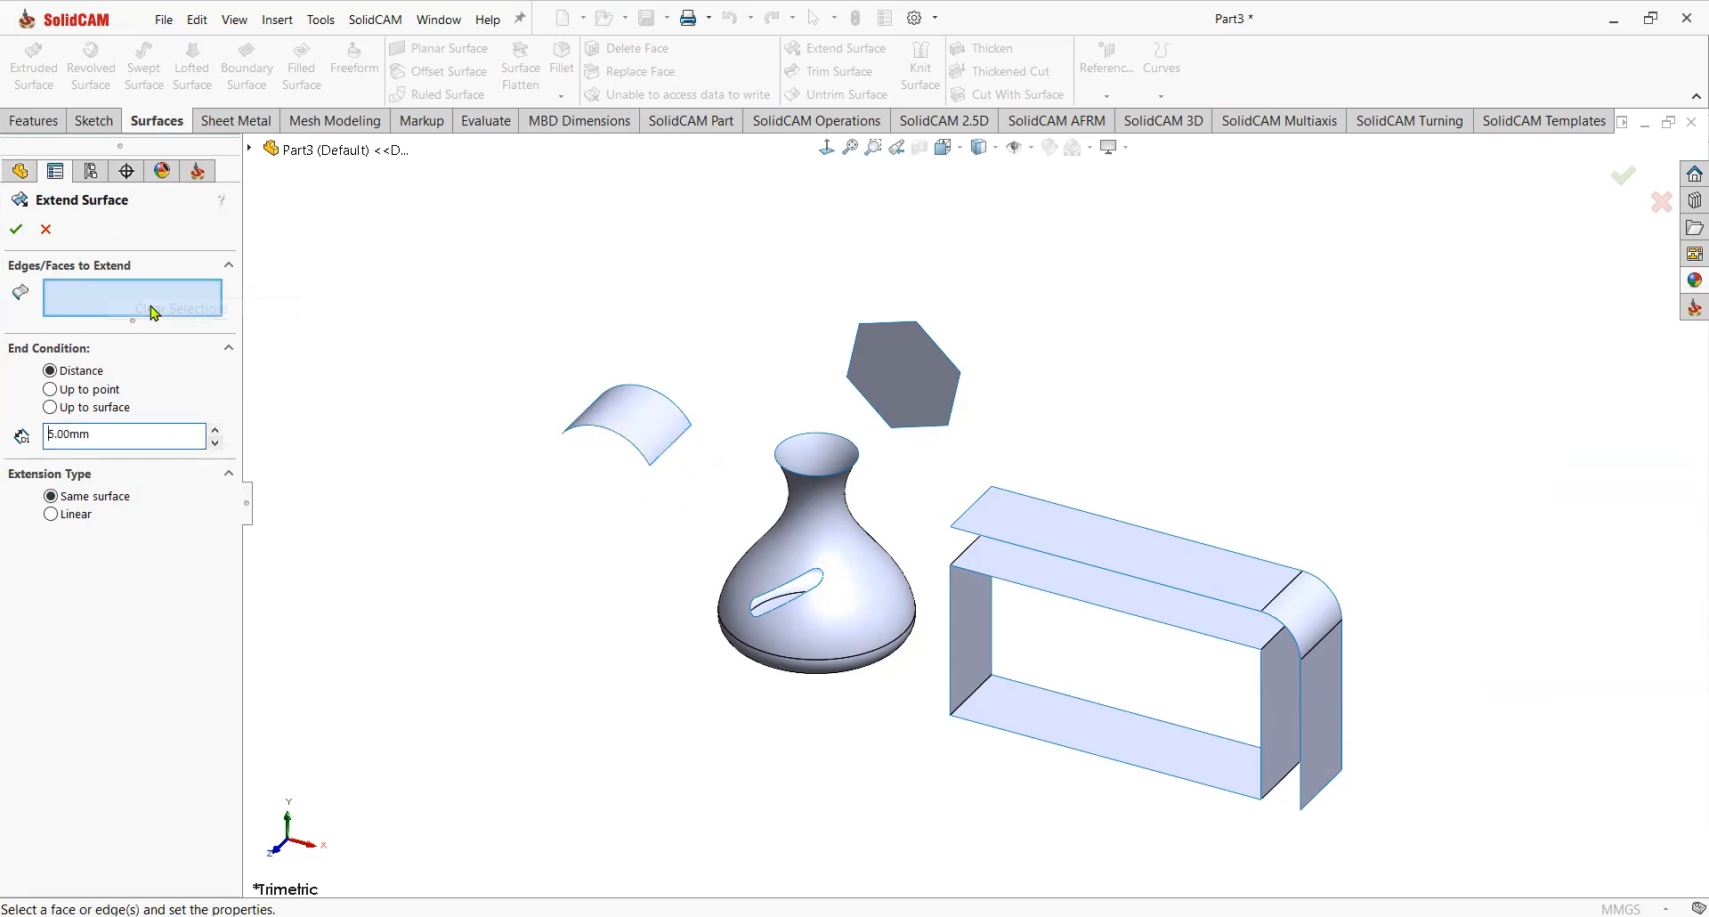
click(658, 454)
click(215, 430)
click(215, 430)
click(214, 430)
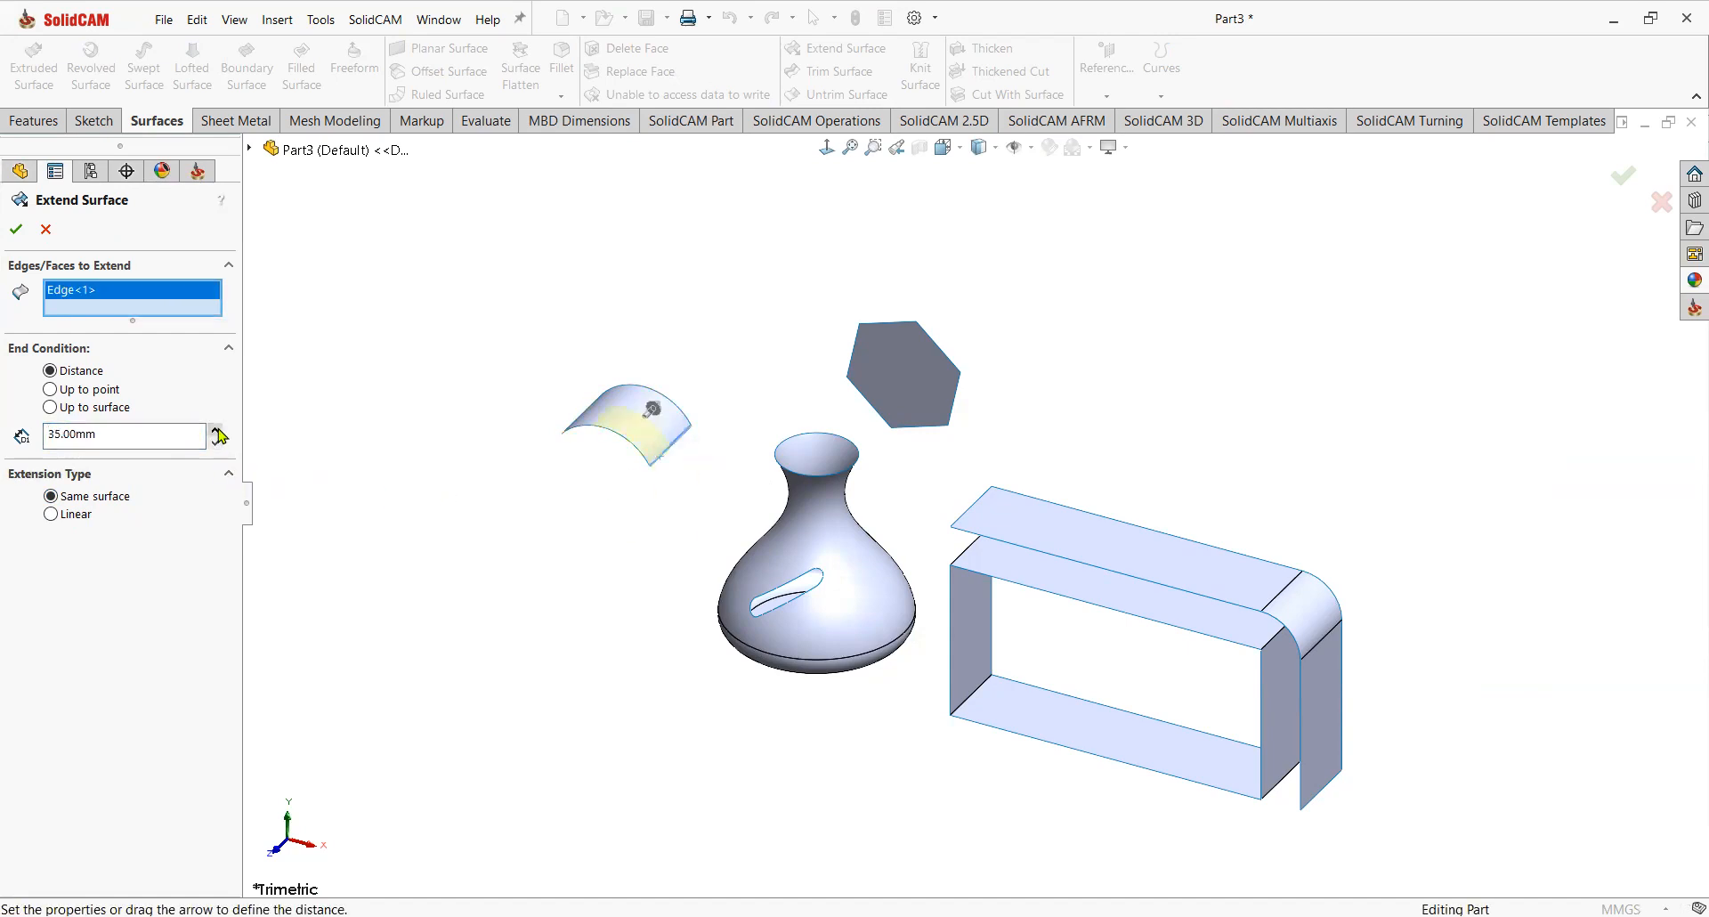
drag(103, 433, 21, 434)
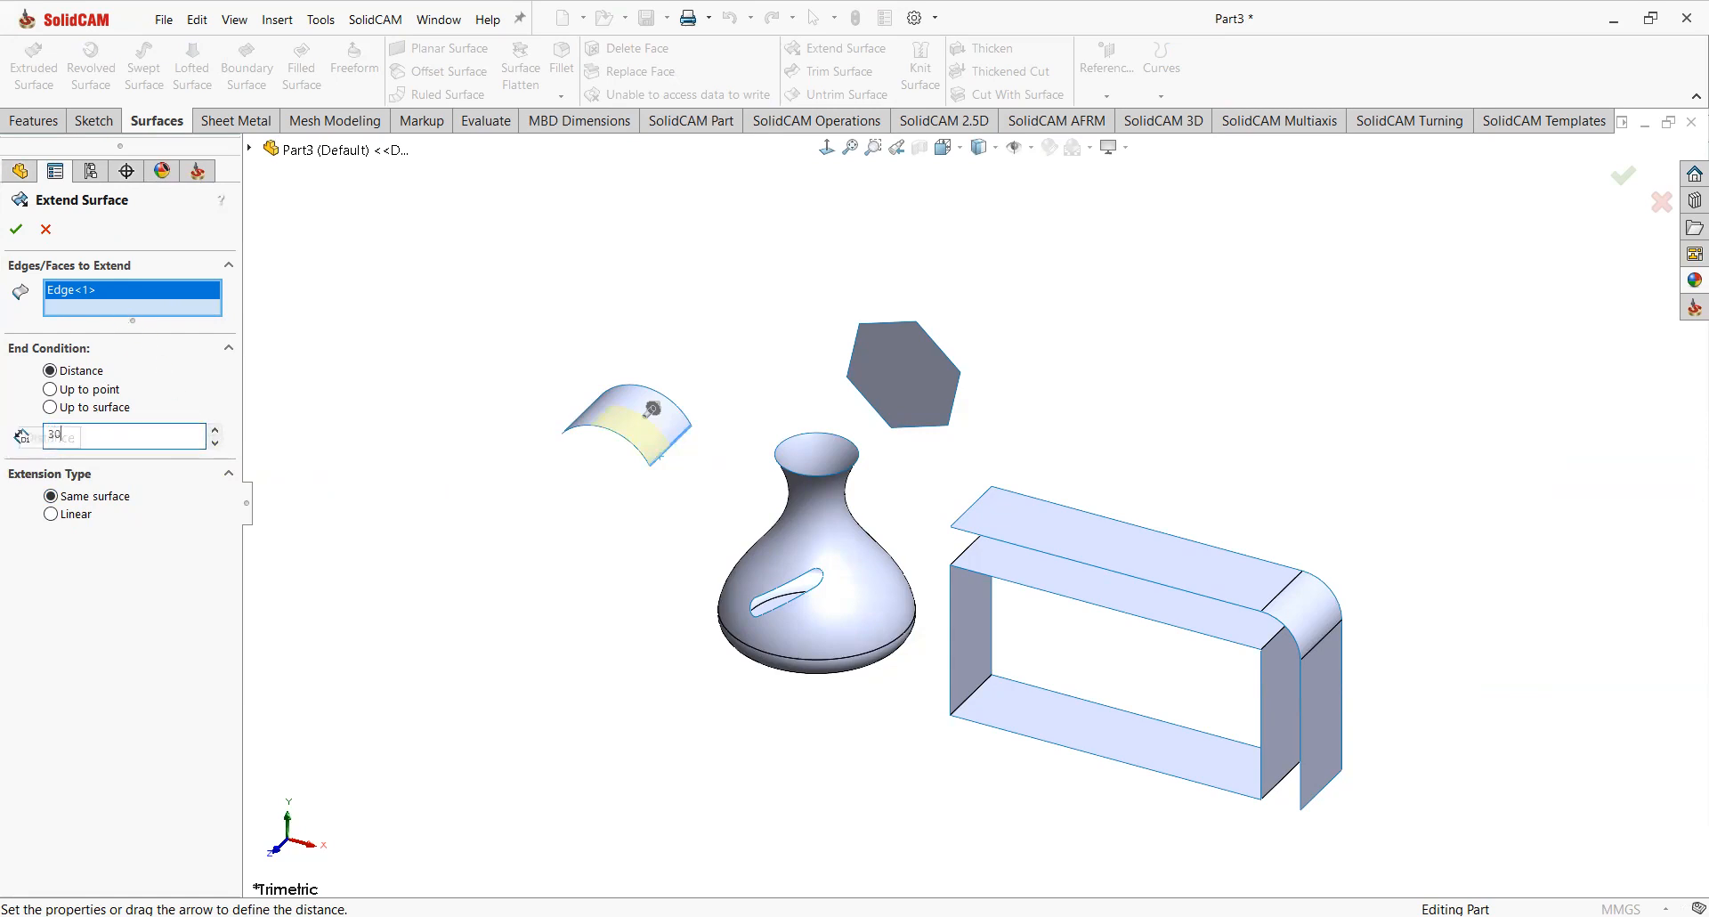
right_click(99, 301)
click(142, 310)
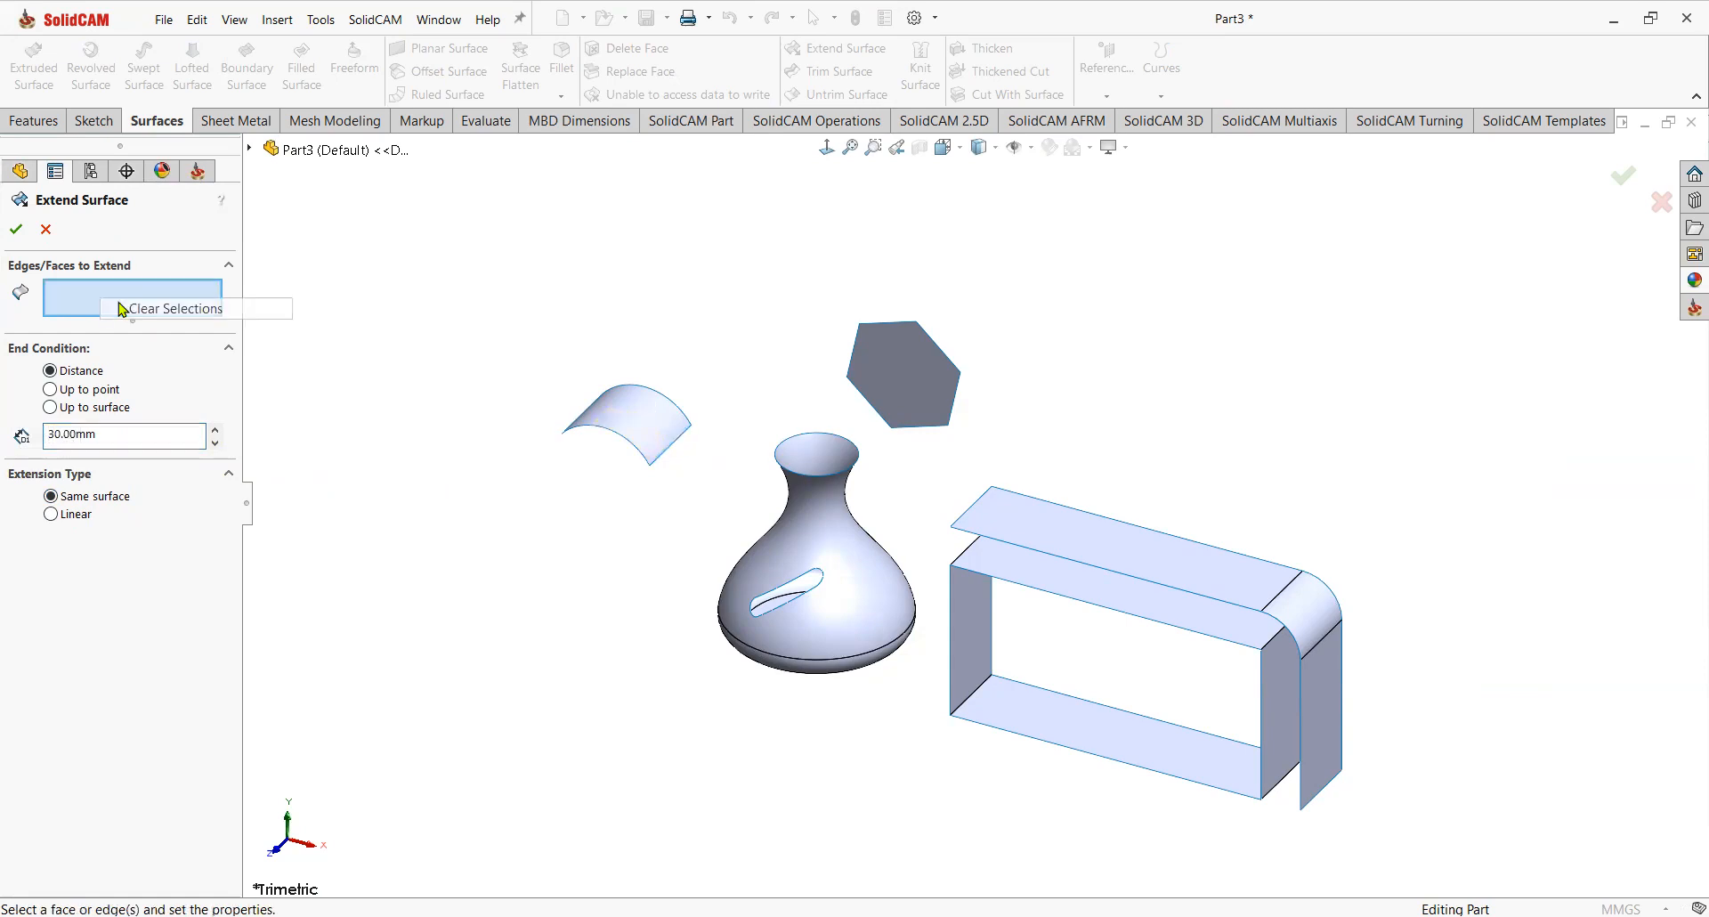
click(665, 458)
middle_drag(591, 550, 601, 639)
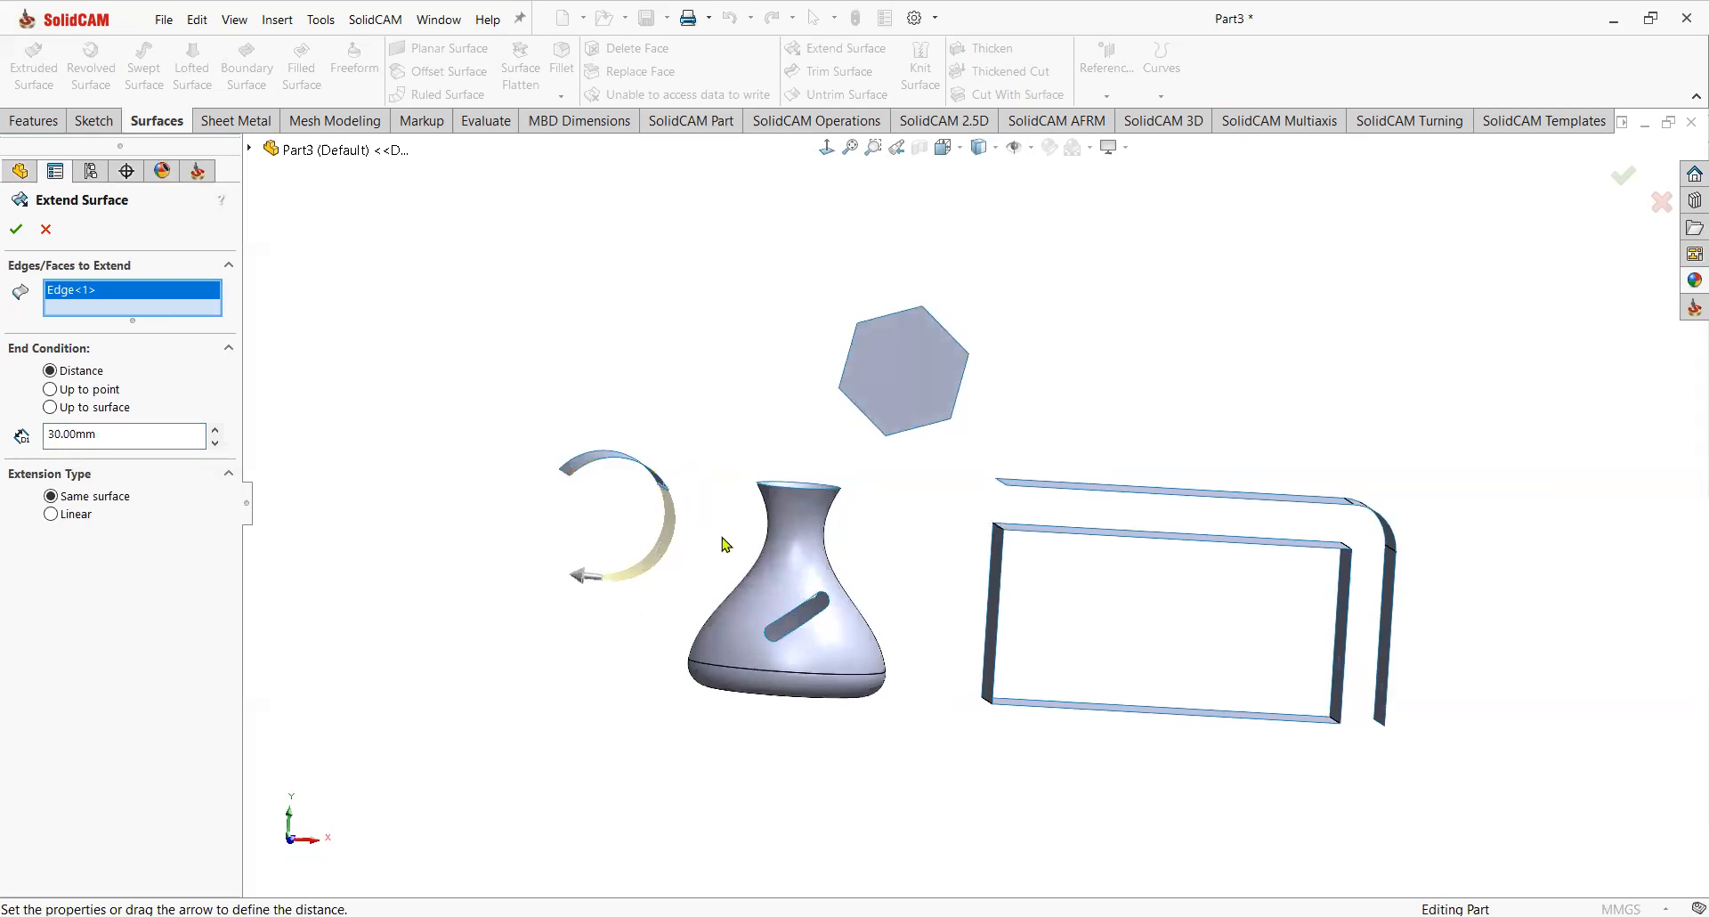
Compare the Linear and Same surface extension types on the arched surface, and complete the extension as Same surface.
scroll(722, 544, down, 2)
click(51, 514)
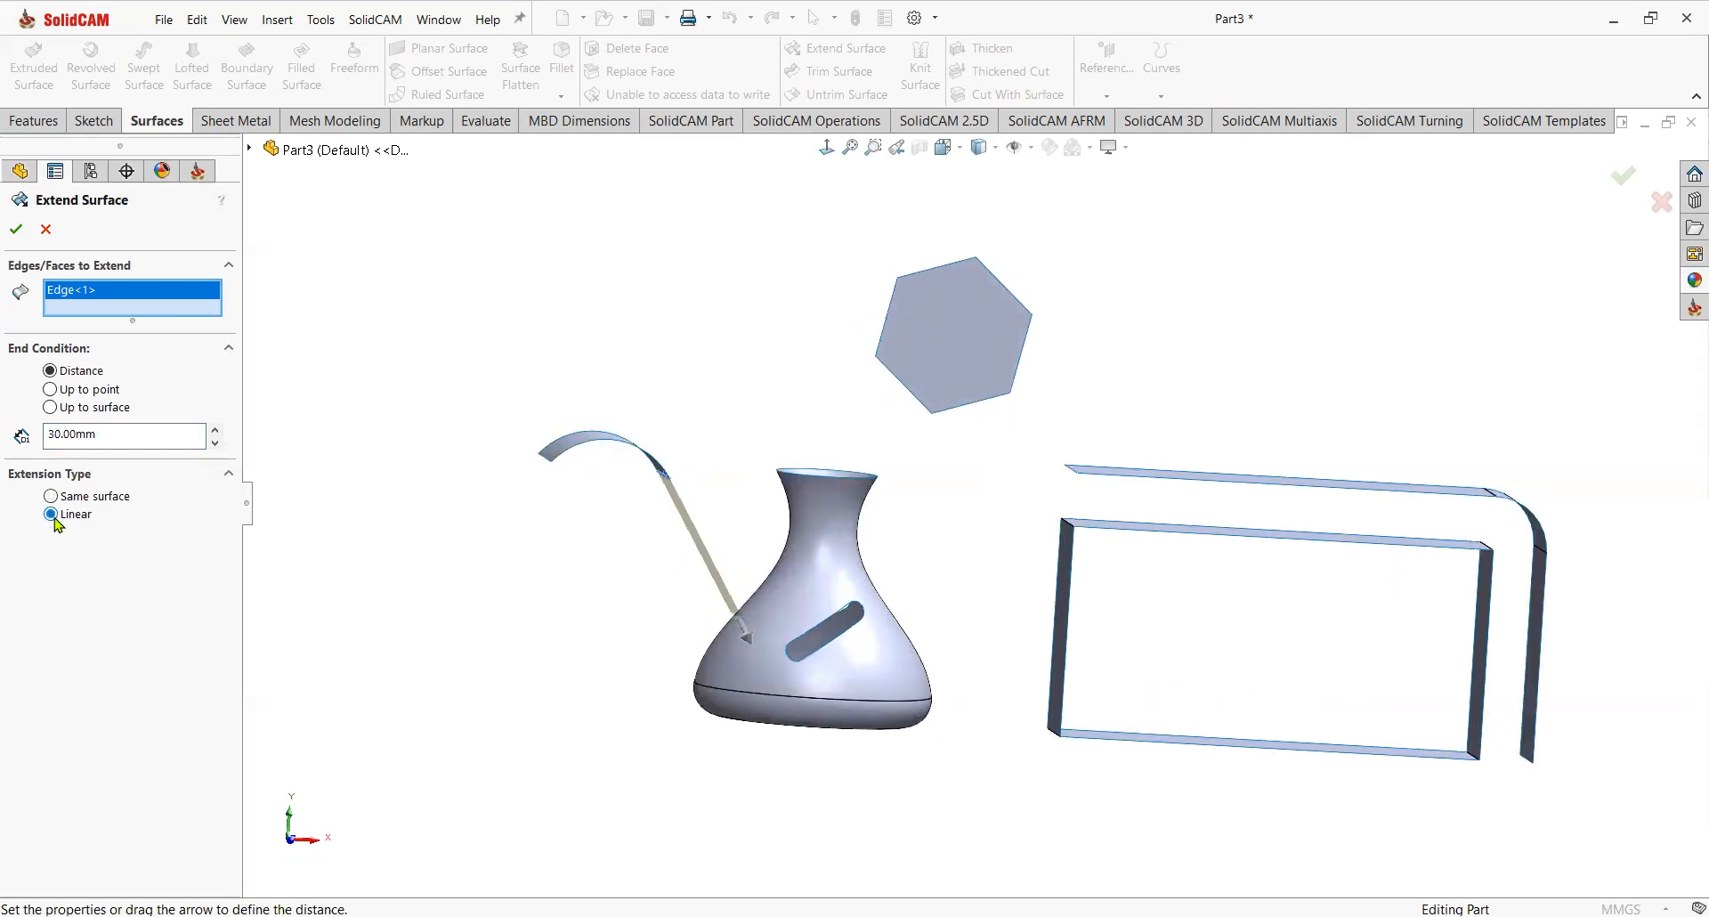
click(51, 496)
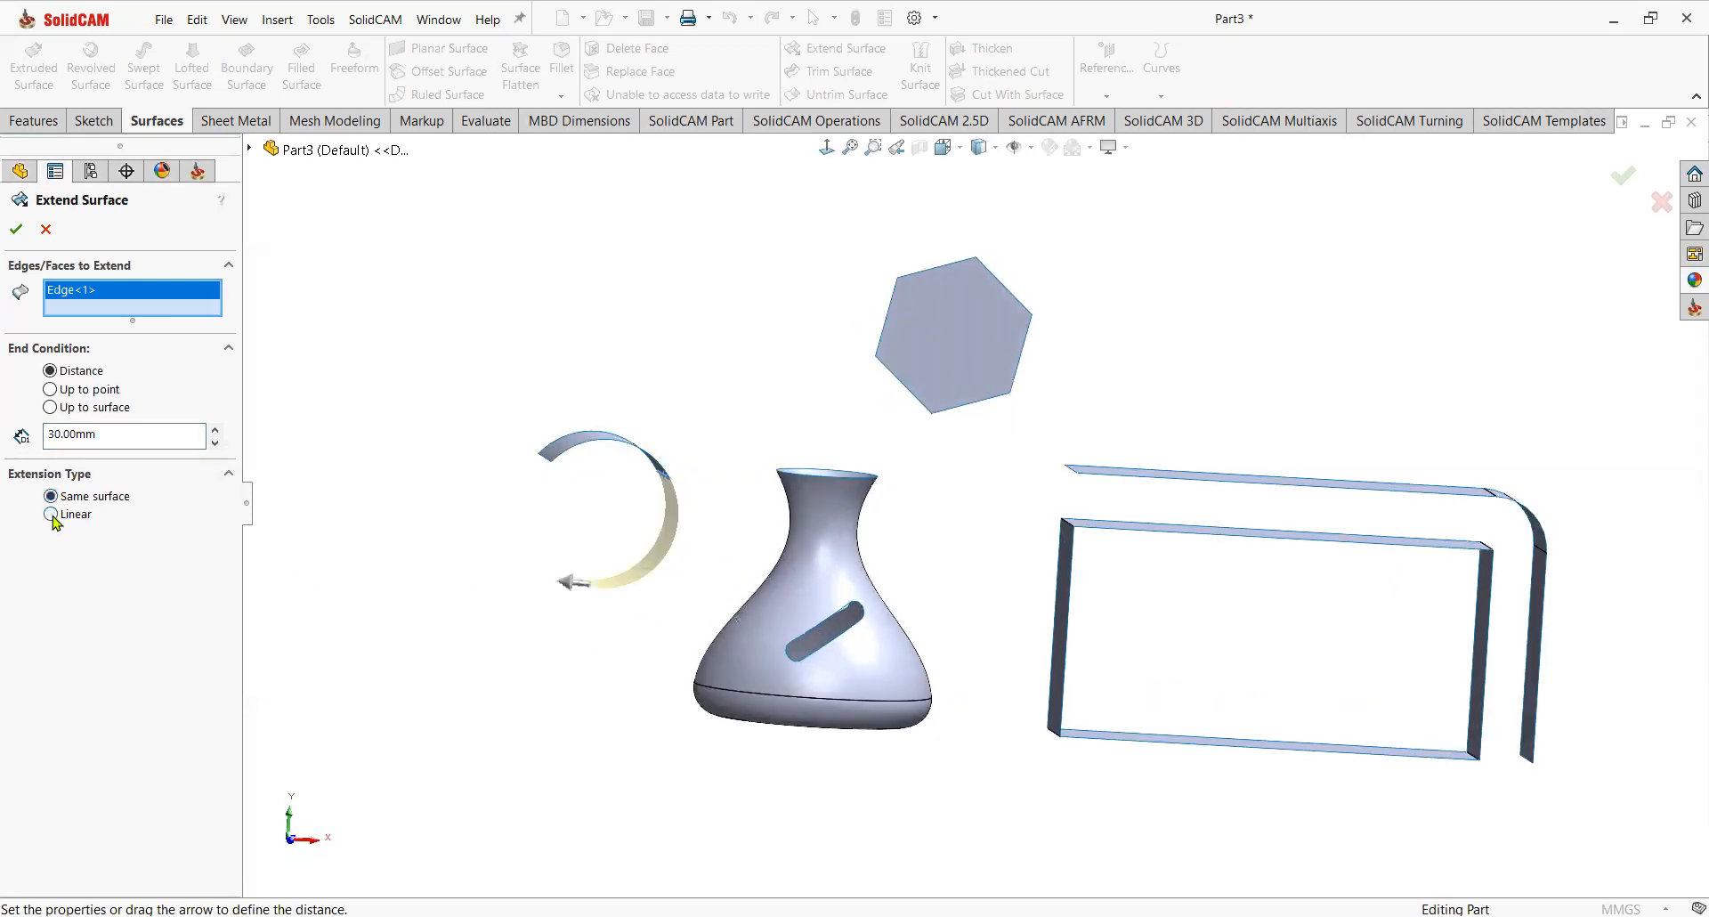
click(50, 514)
click(51, 496)
middle_drag(728, 526, 649, 467)
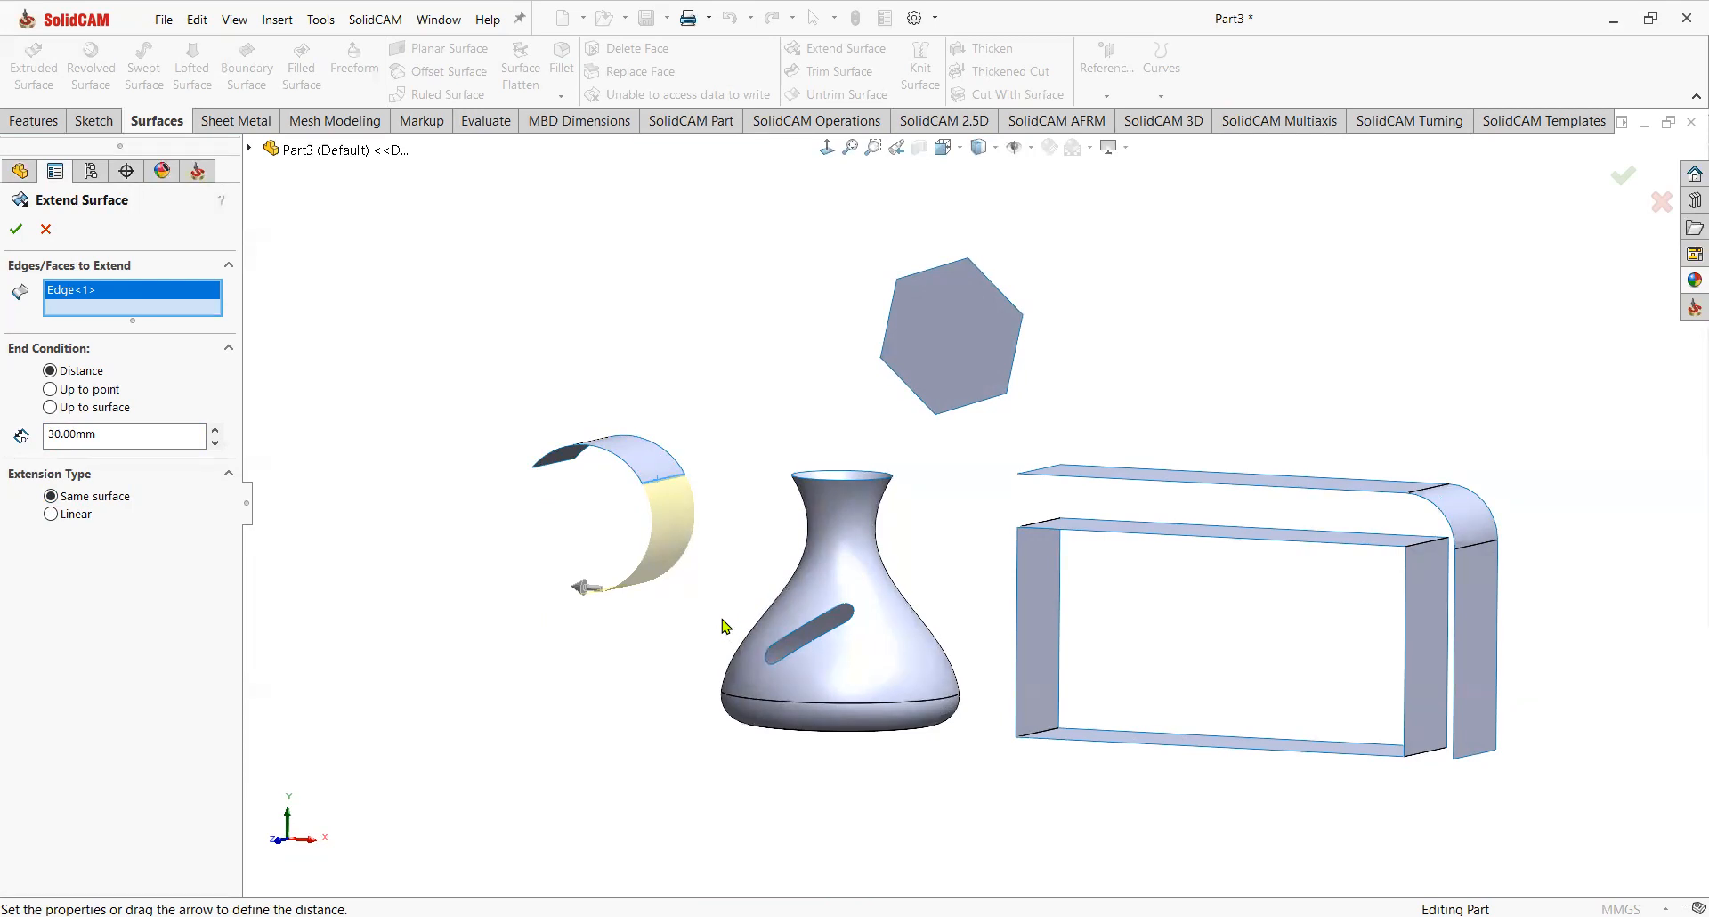
click(51, 514)
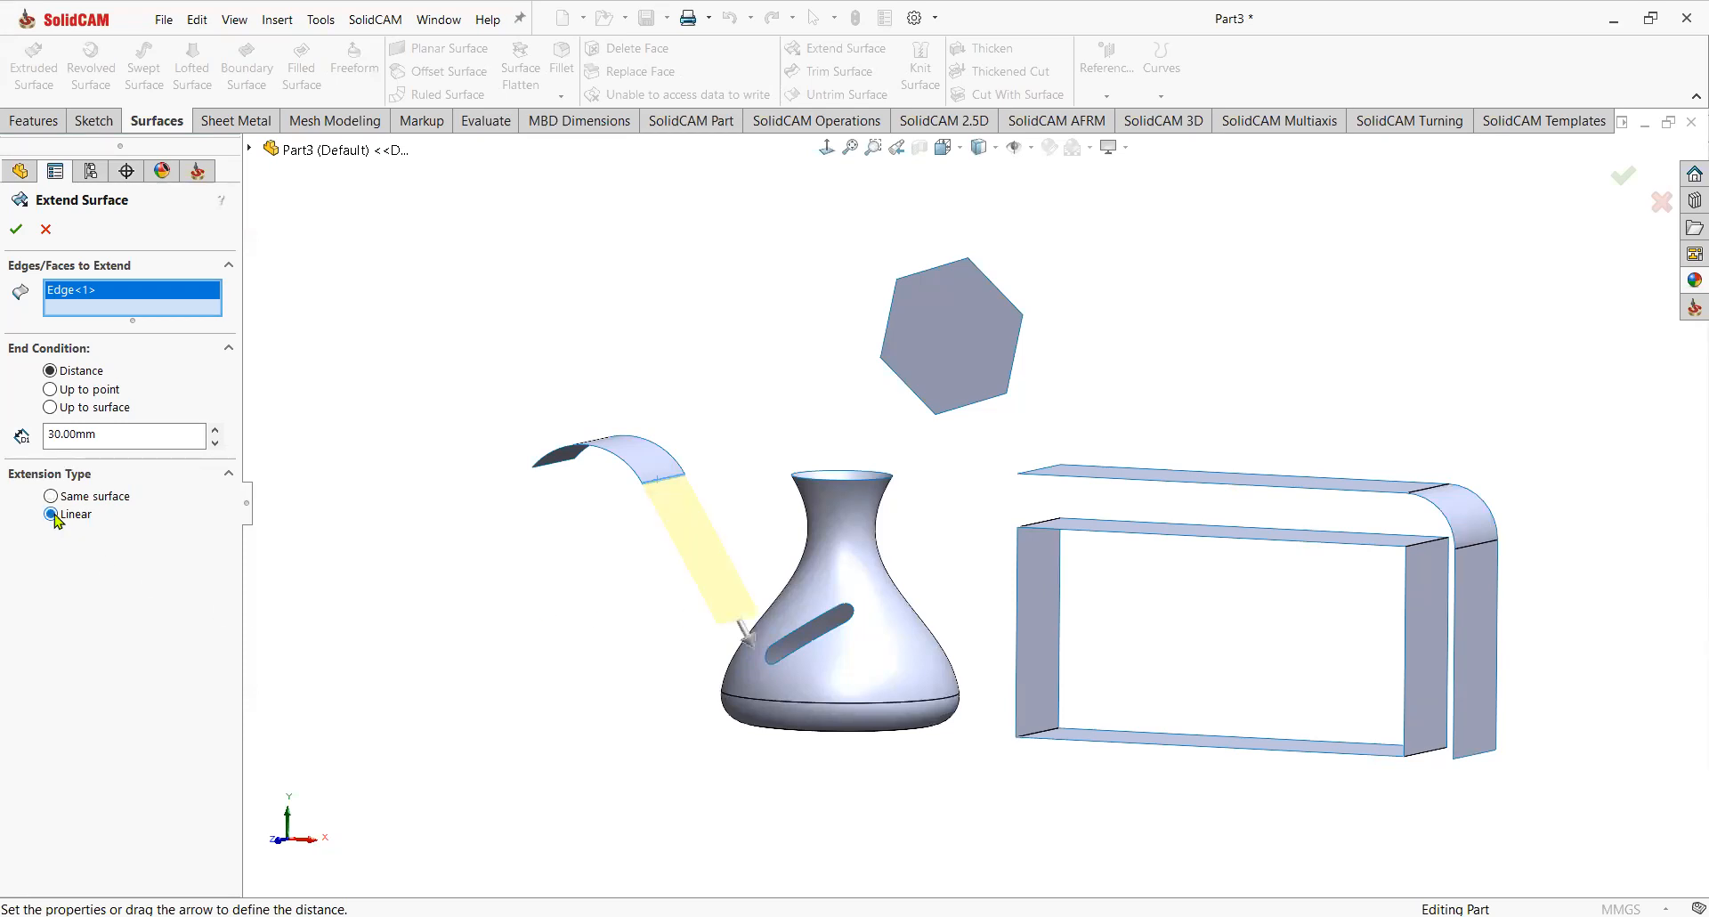
click(51, 495)
click(16, 229)
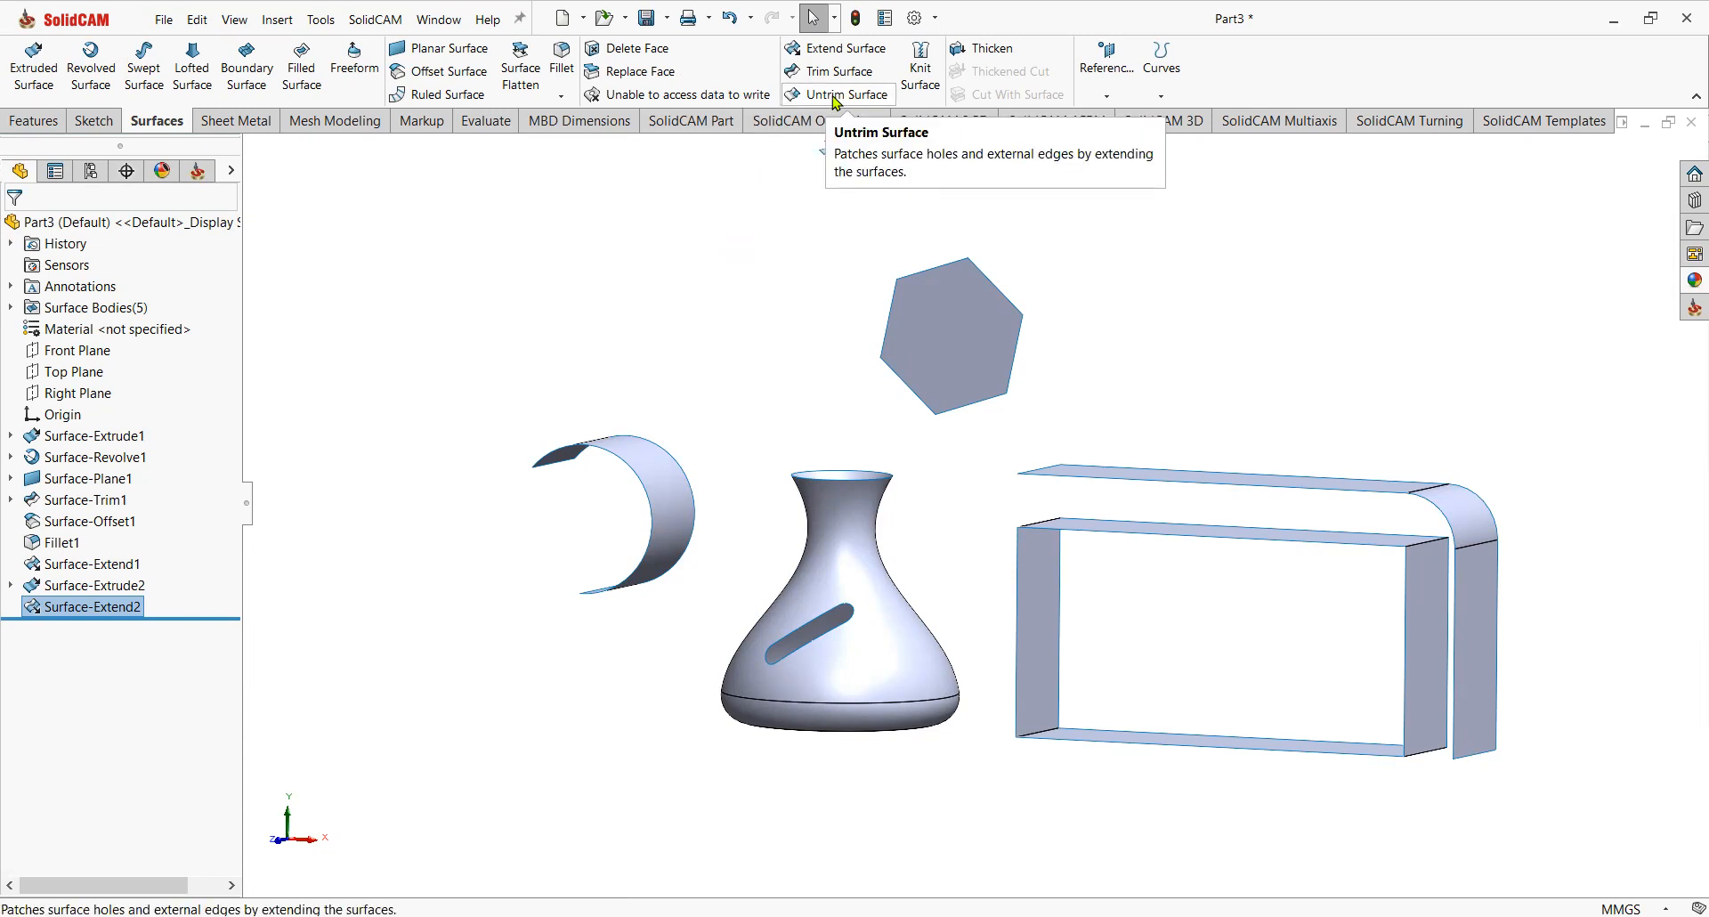
Untrim the slot opening in the vase using all of its edges, with Extend edges and Merge with original.
scroll(868, 545, down, 5)
mouse_move(869, 545)
middle_down()
mouse_move(935, 579)
mouse_move(870, 571)
middle_up()
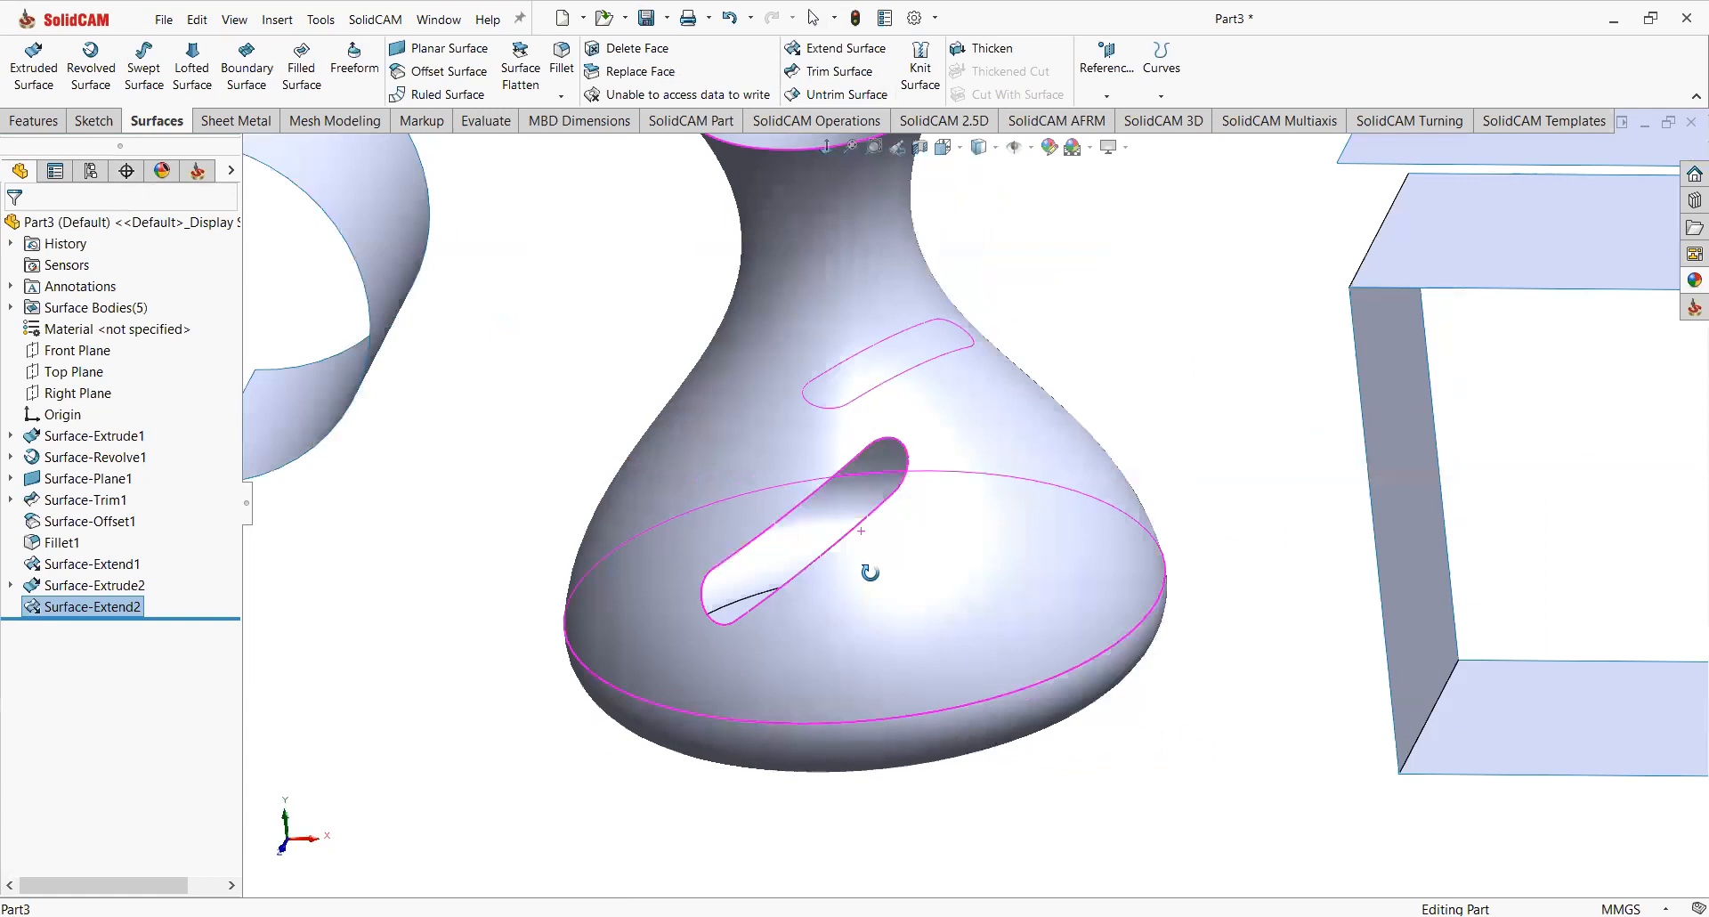
middle_drag(969, 505, 865, 516)
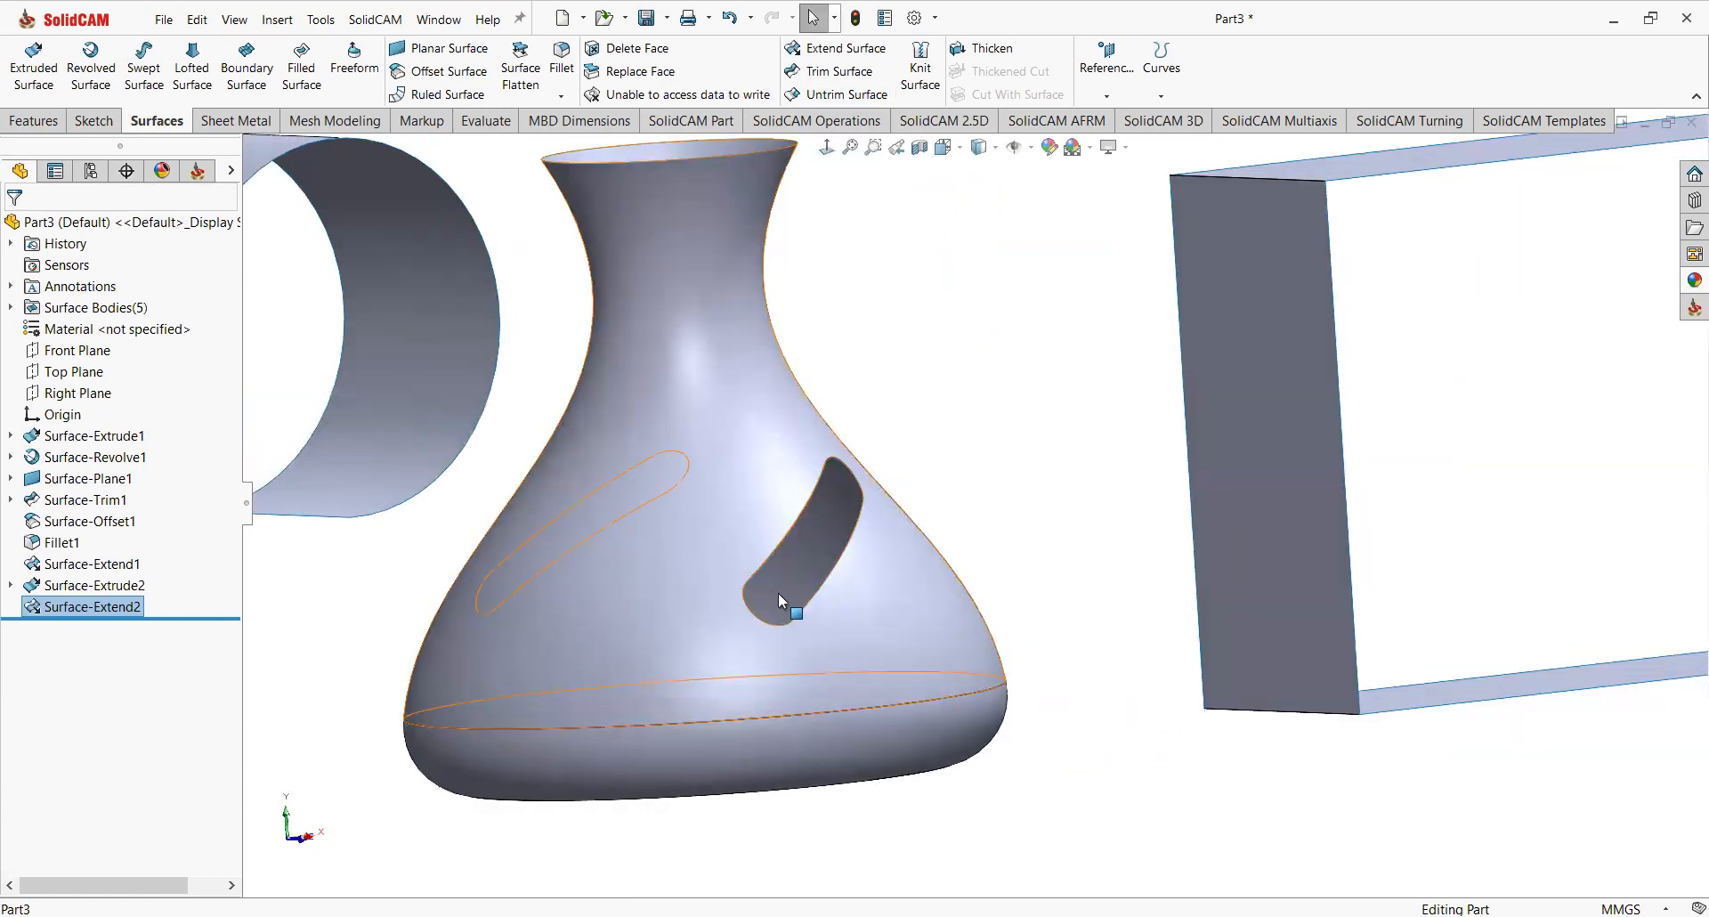
click(845, 95)
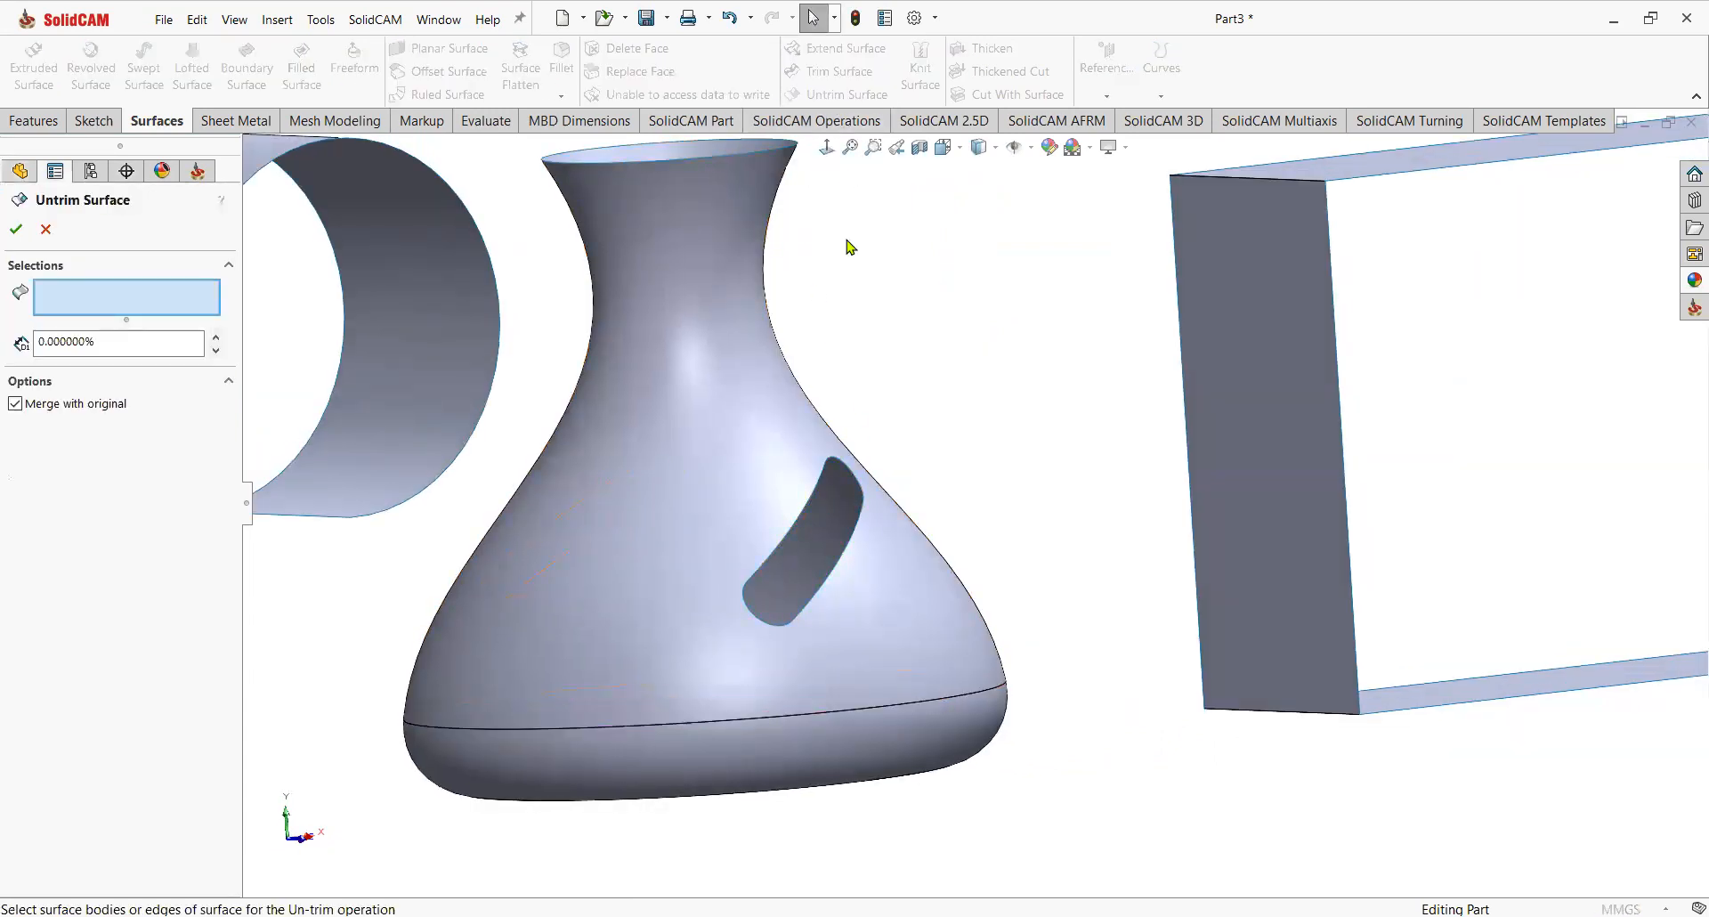
click(806, 500)
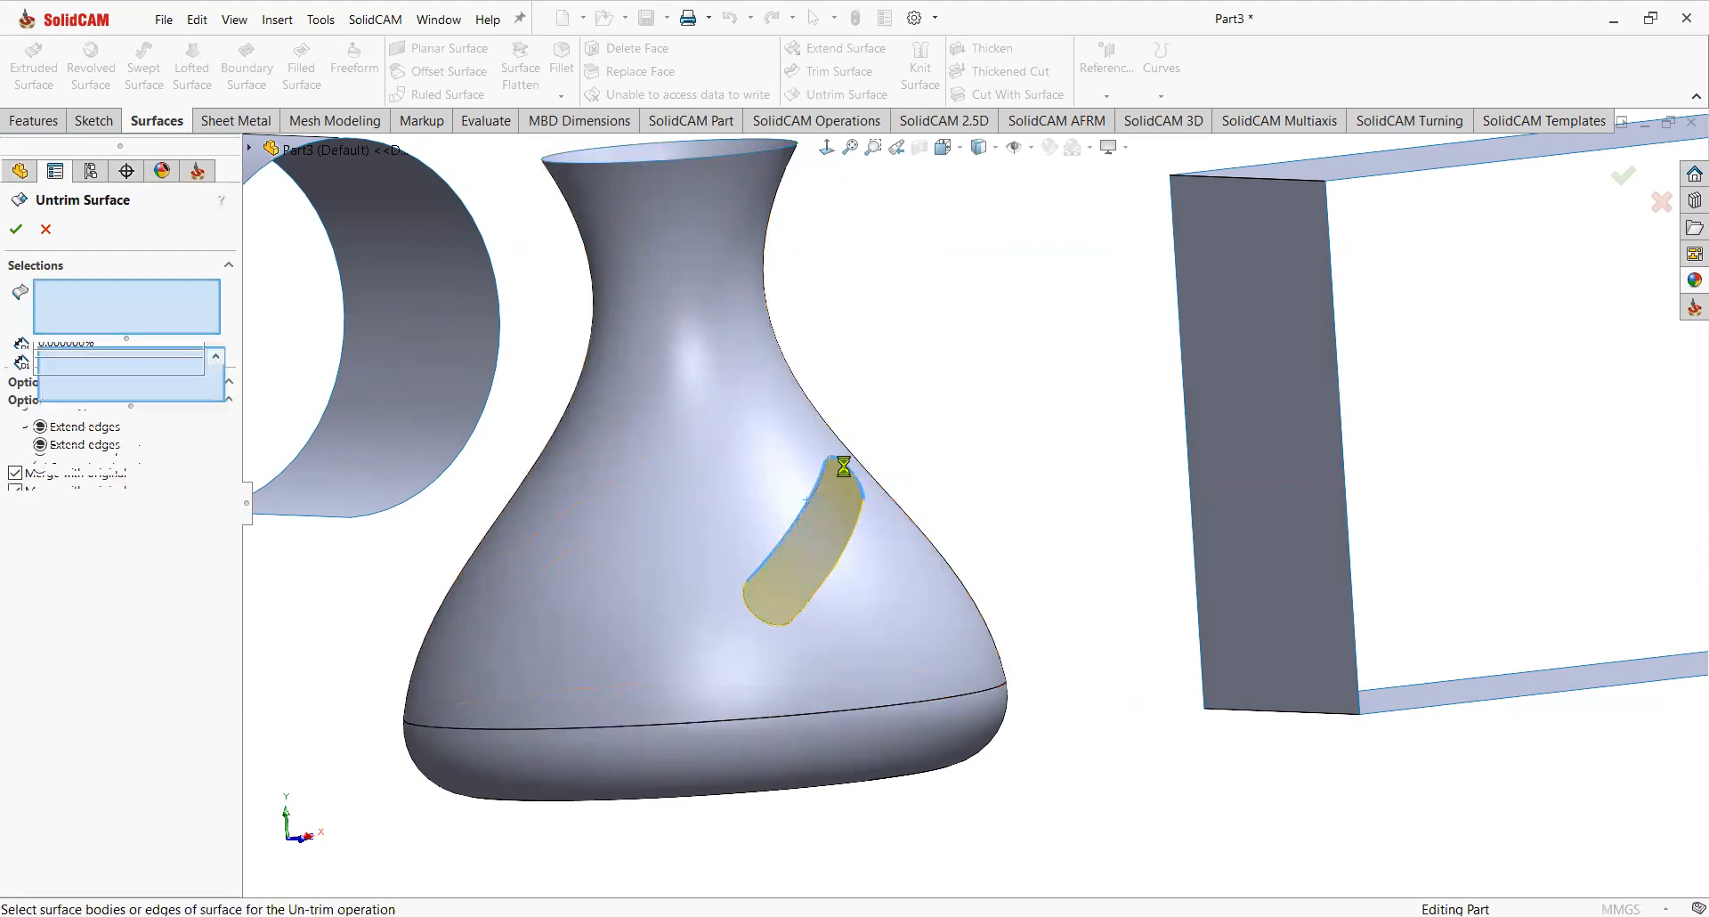
click(864, 522)
click(785, 626)
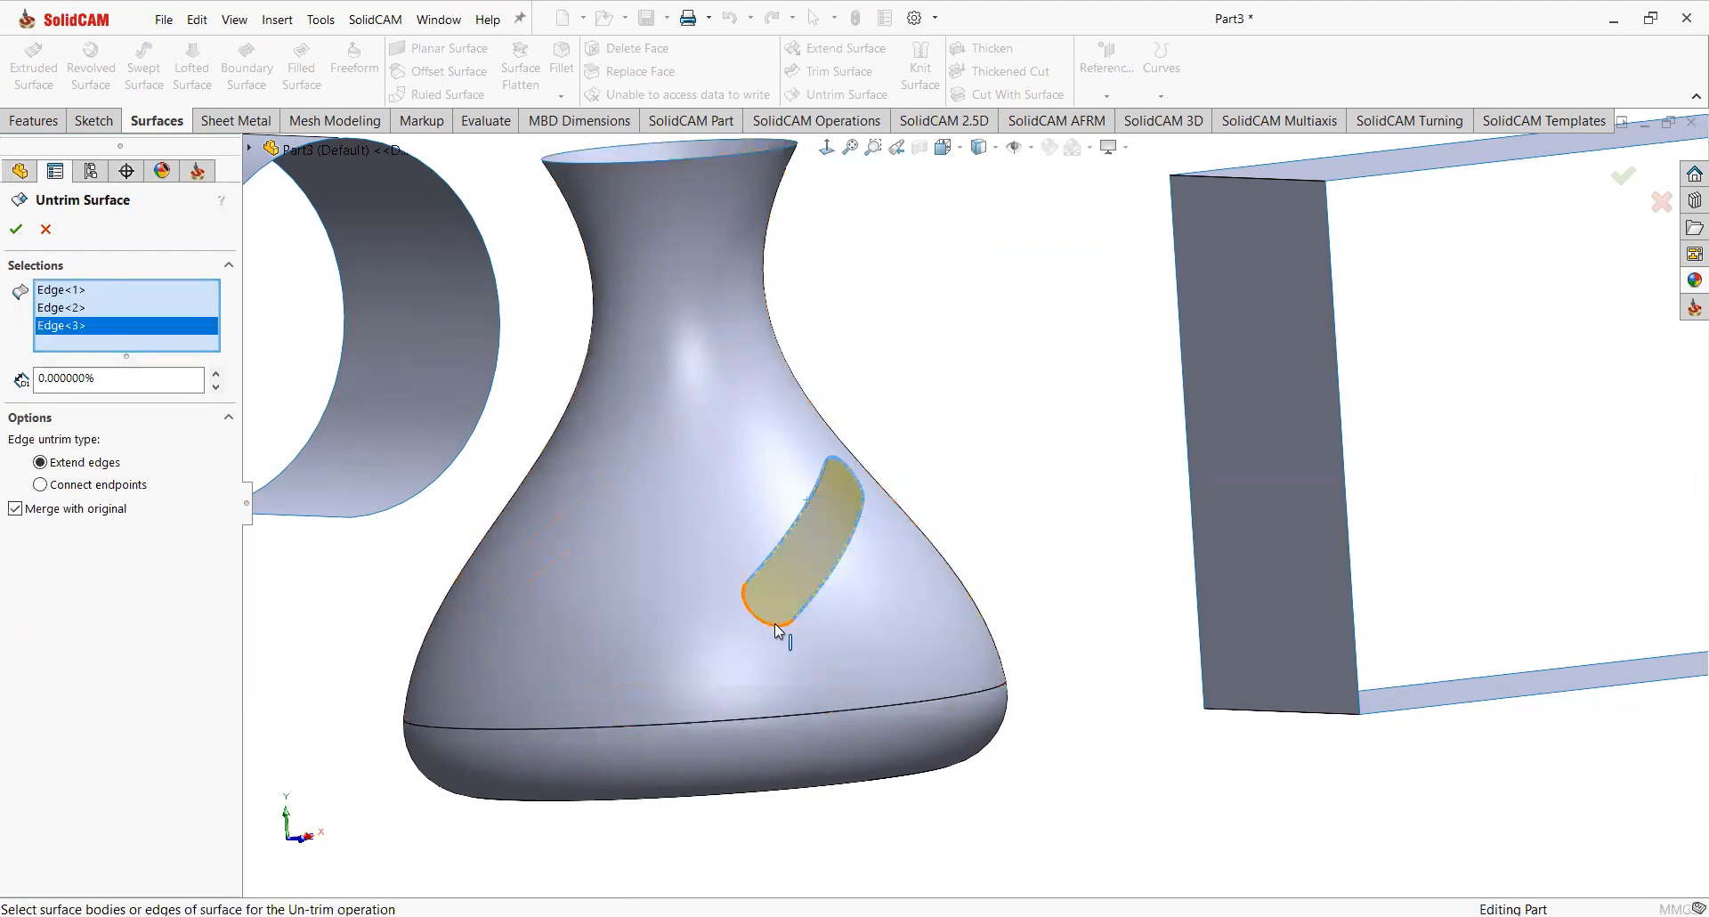
click(775, 628)
click(16, 229)
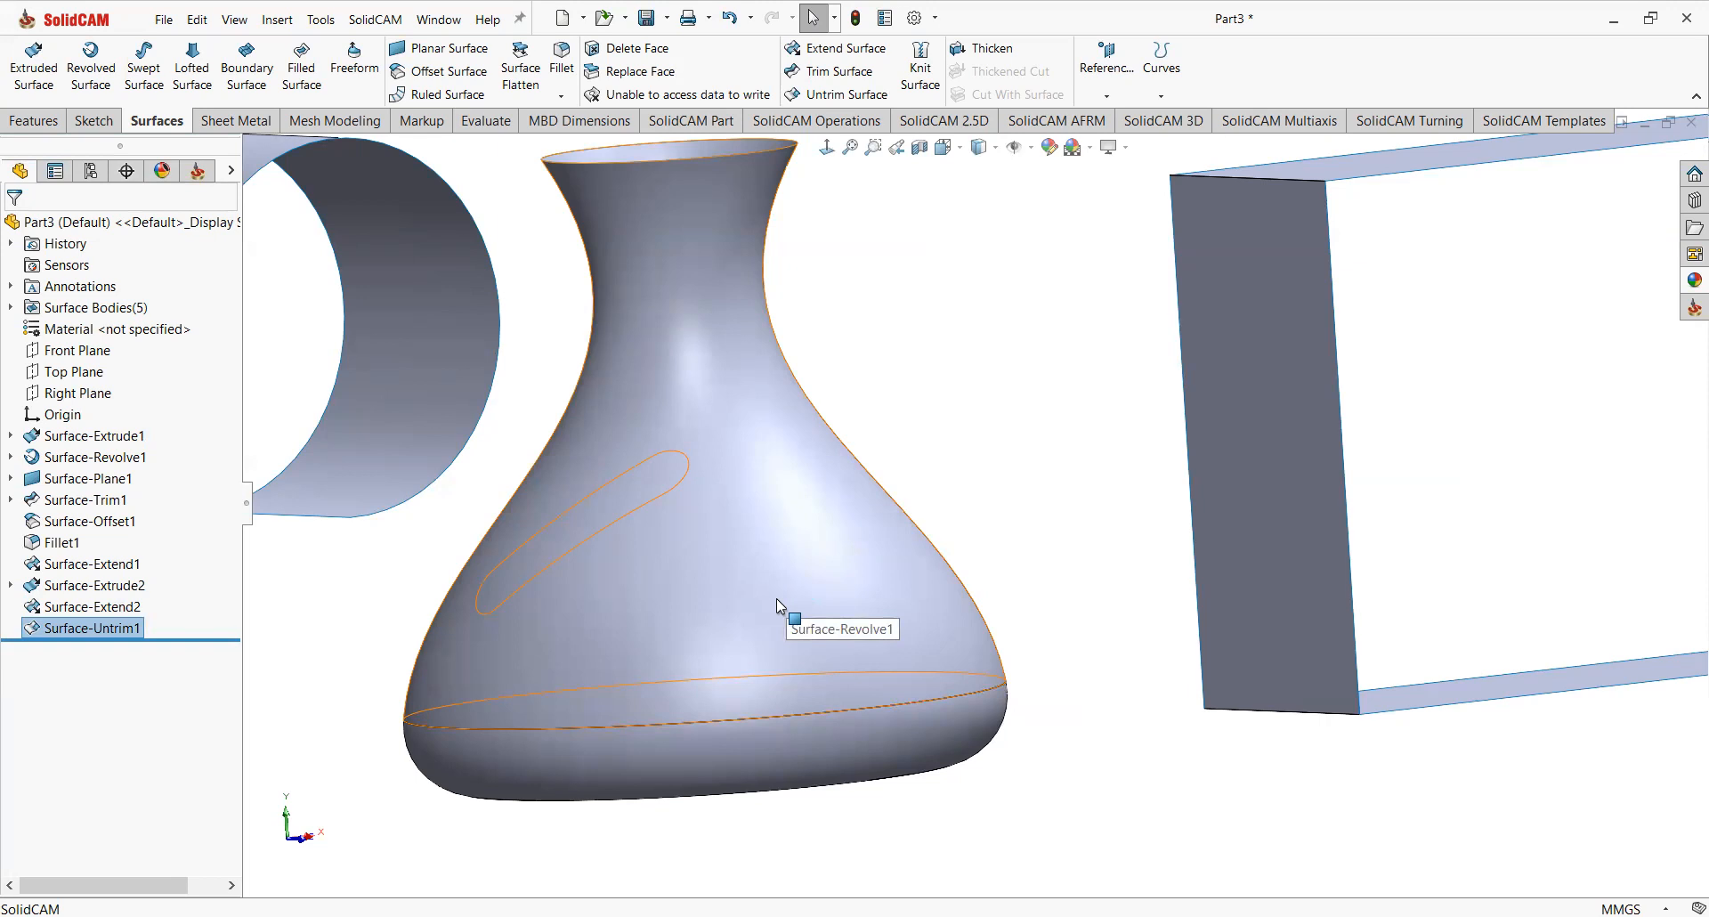
Untrim the hexagonal planar face using the All edges option, merged with the original.
scroll(833, 552, down, 2)
middle_drag(833, 552, 676, 586)
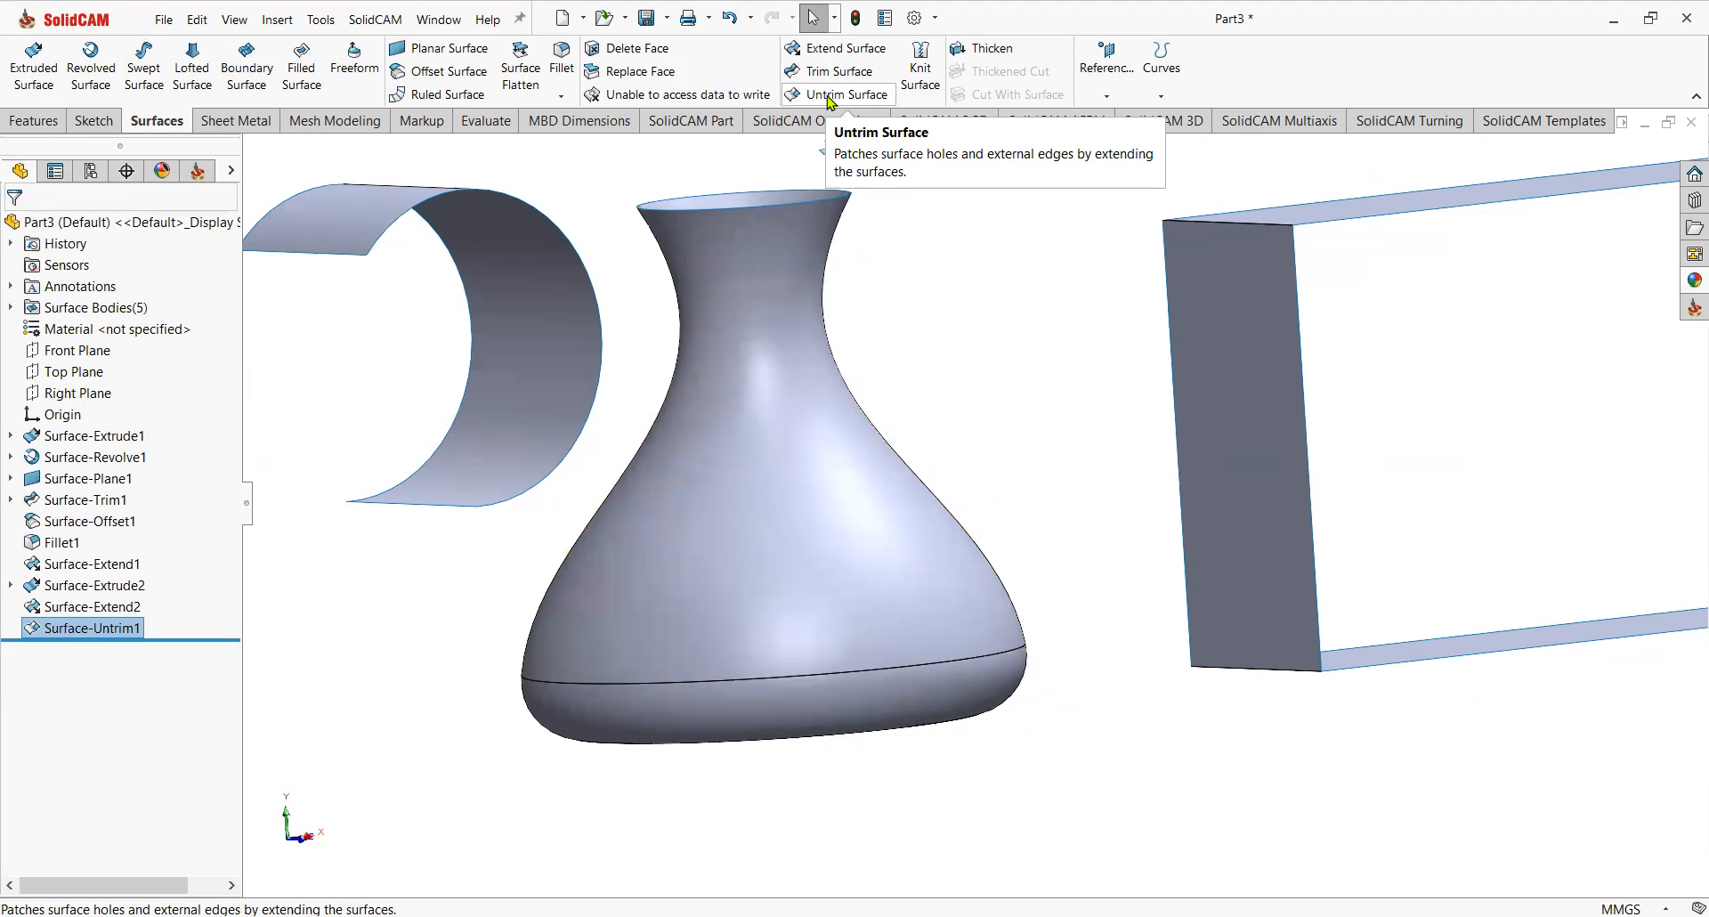
key(f)
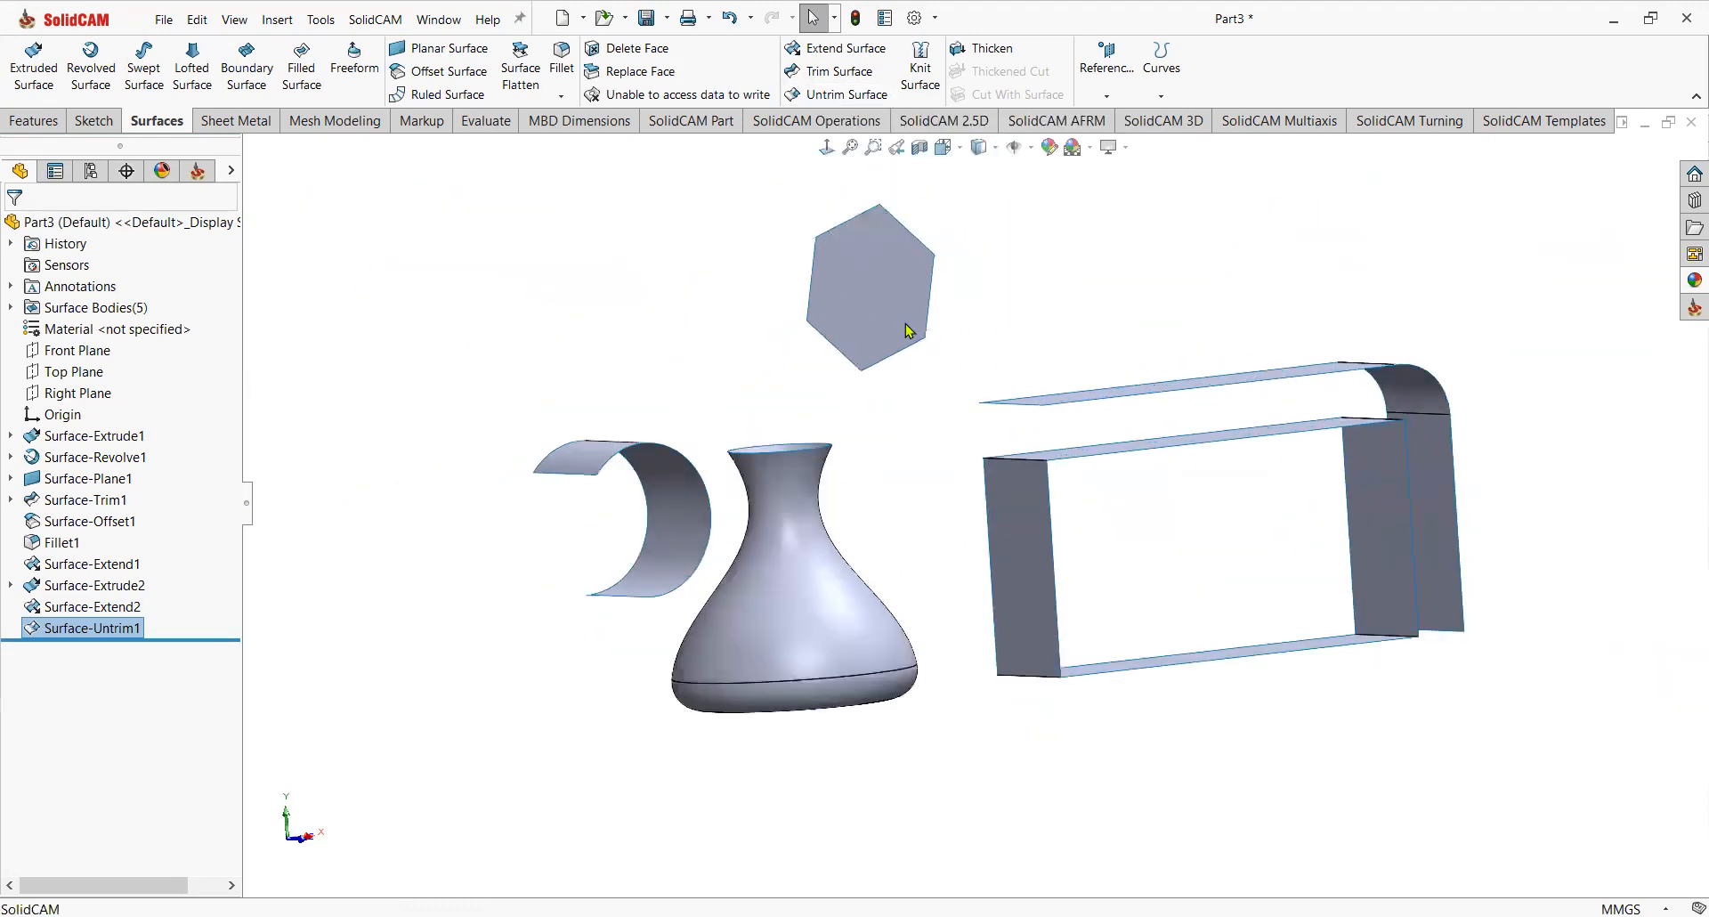
scroll(881, 184, down, 2)
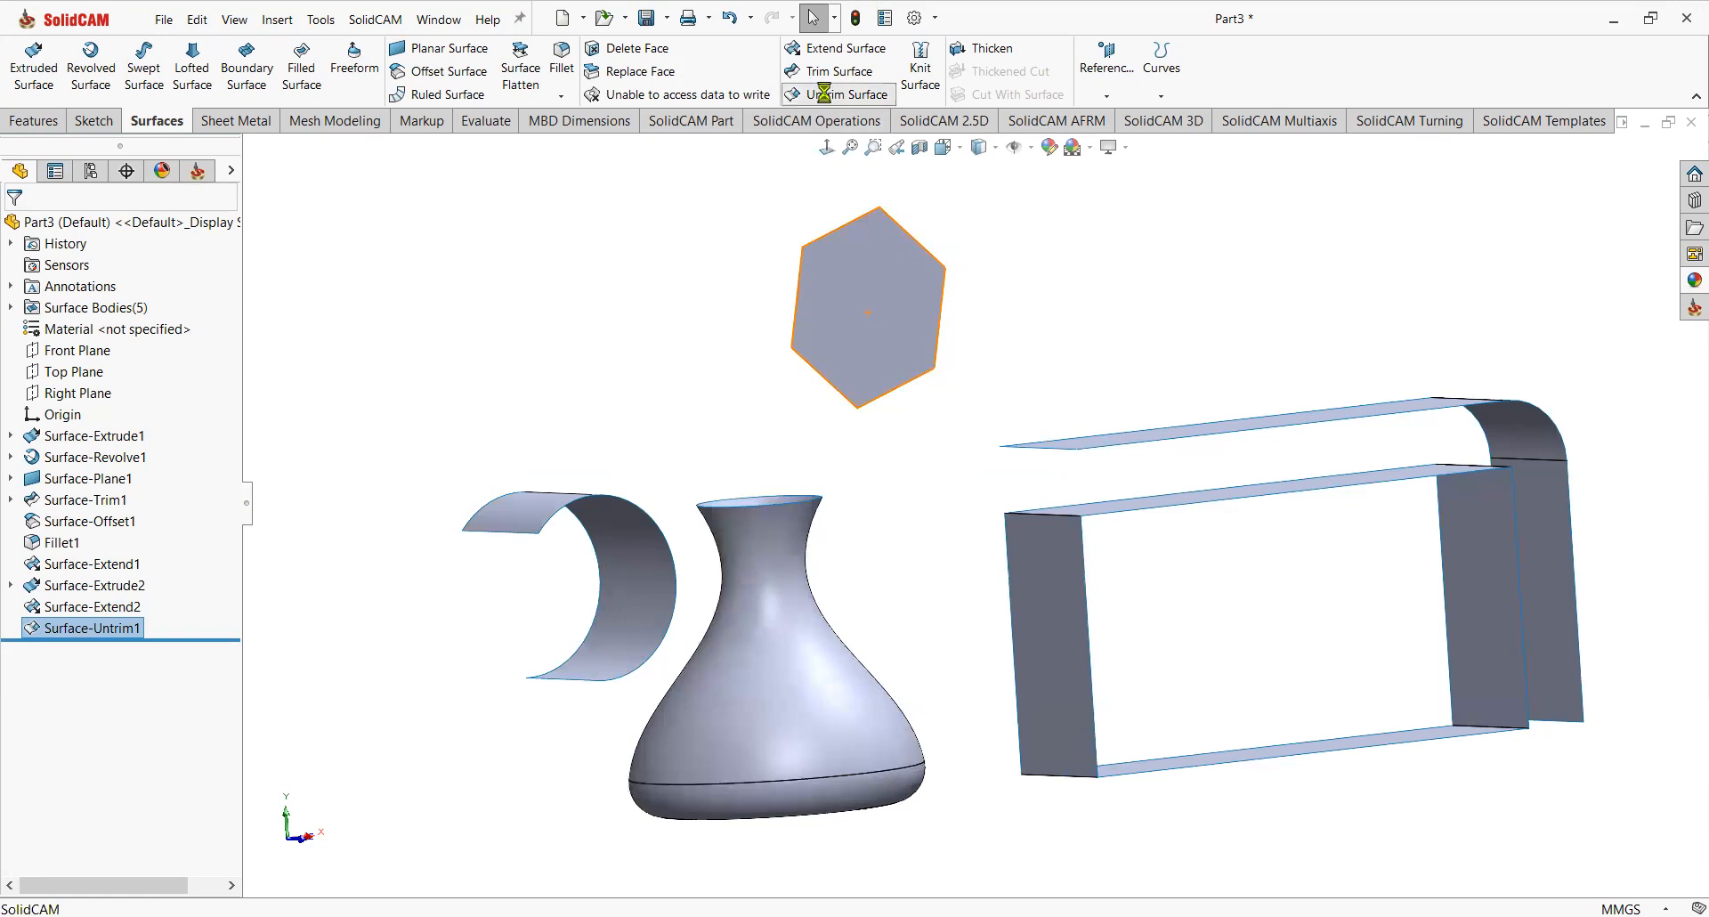
click(846, 94)
click(866, 320)
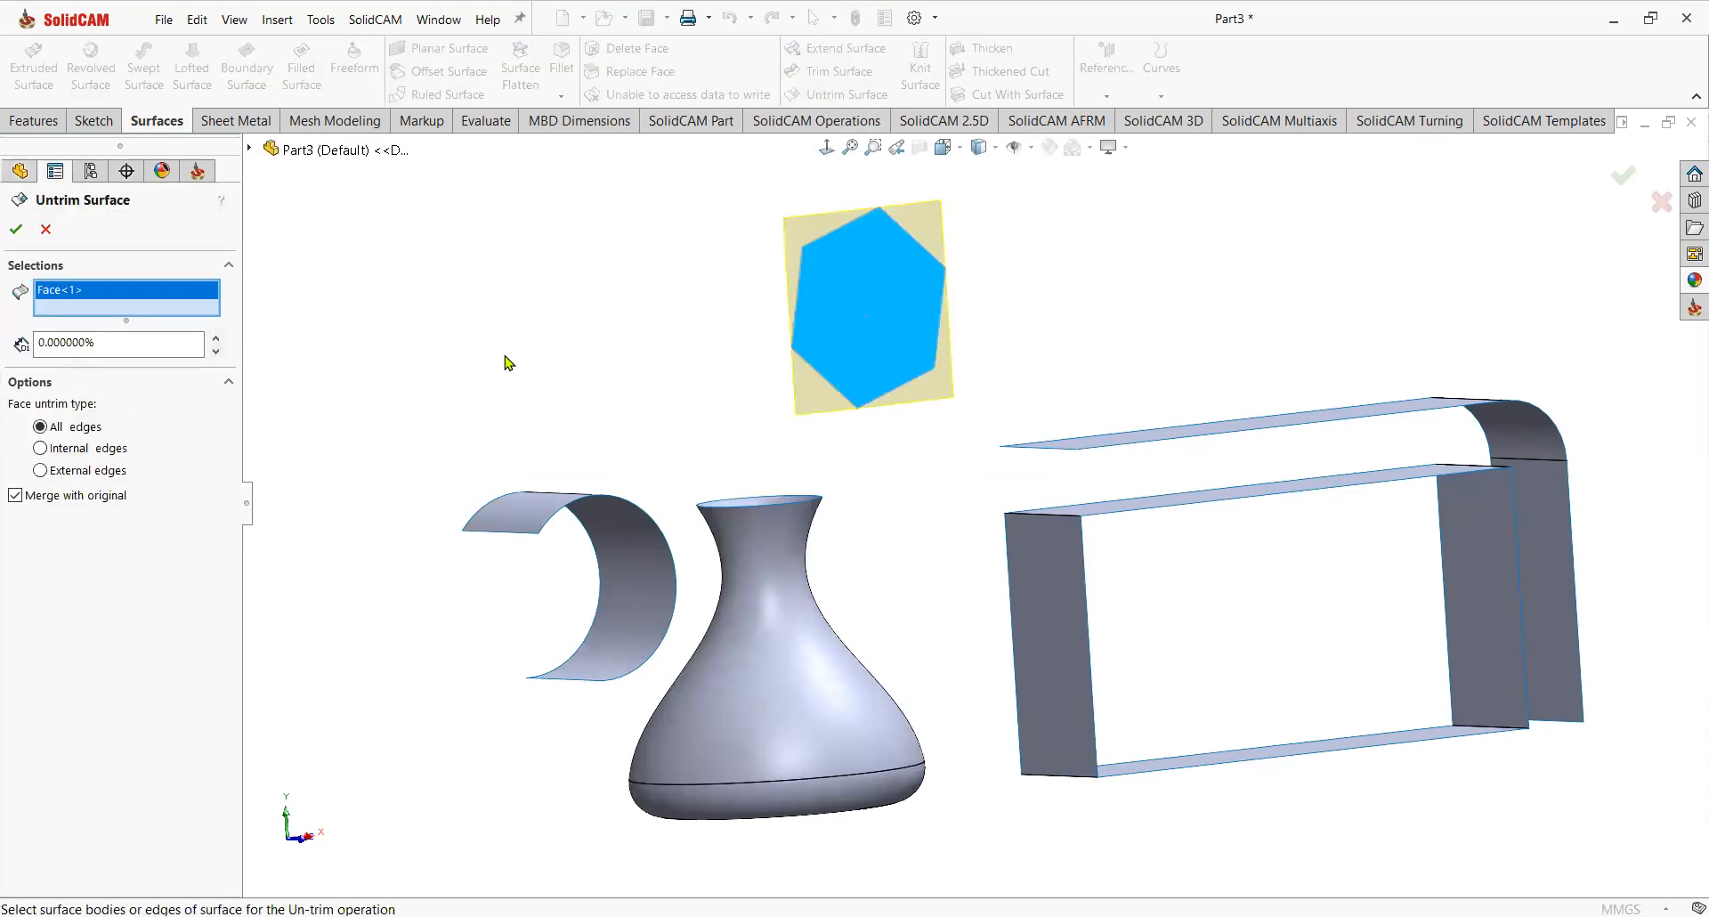
click(15, 229)
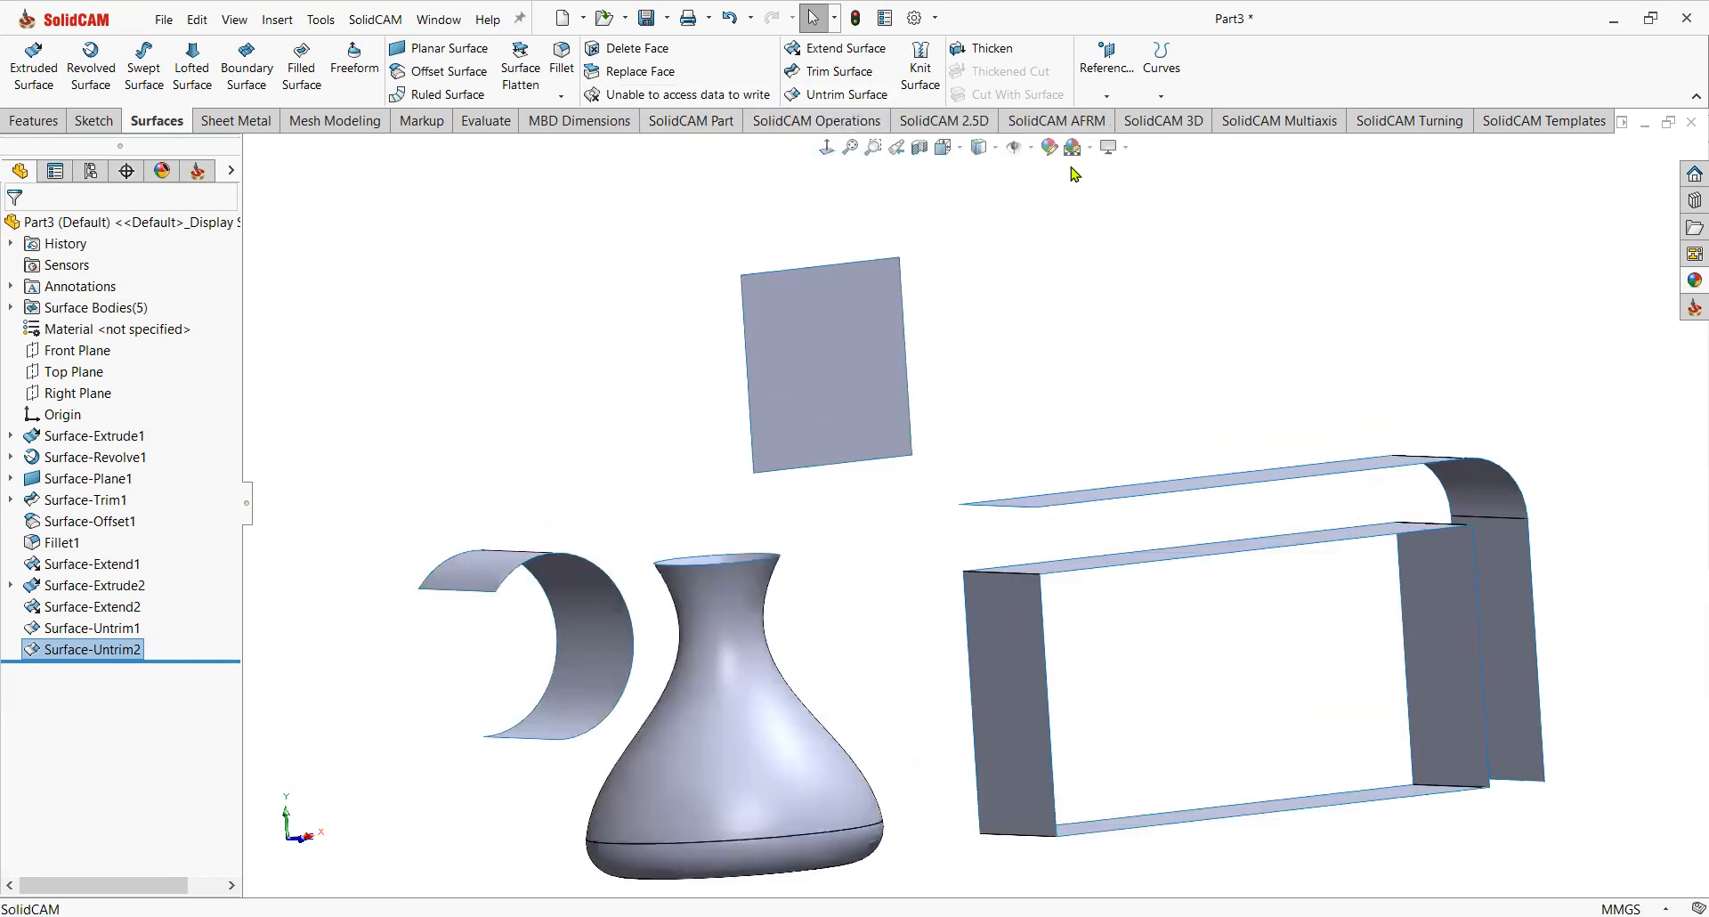
Thicken the untrimmed rectangular surface by 3 mm on side 1, toward positive Z.
click(991, 56)
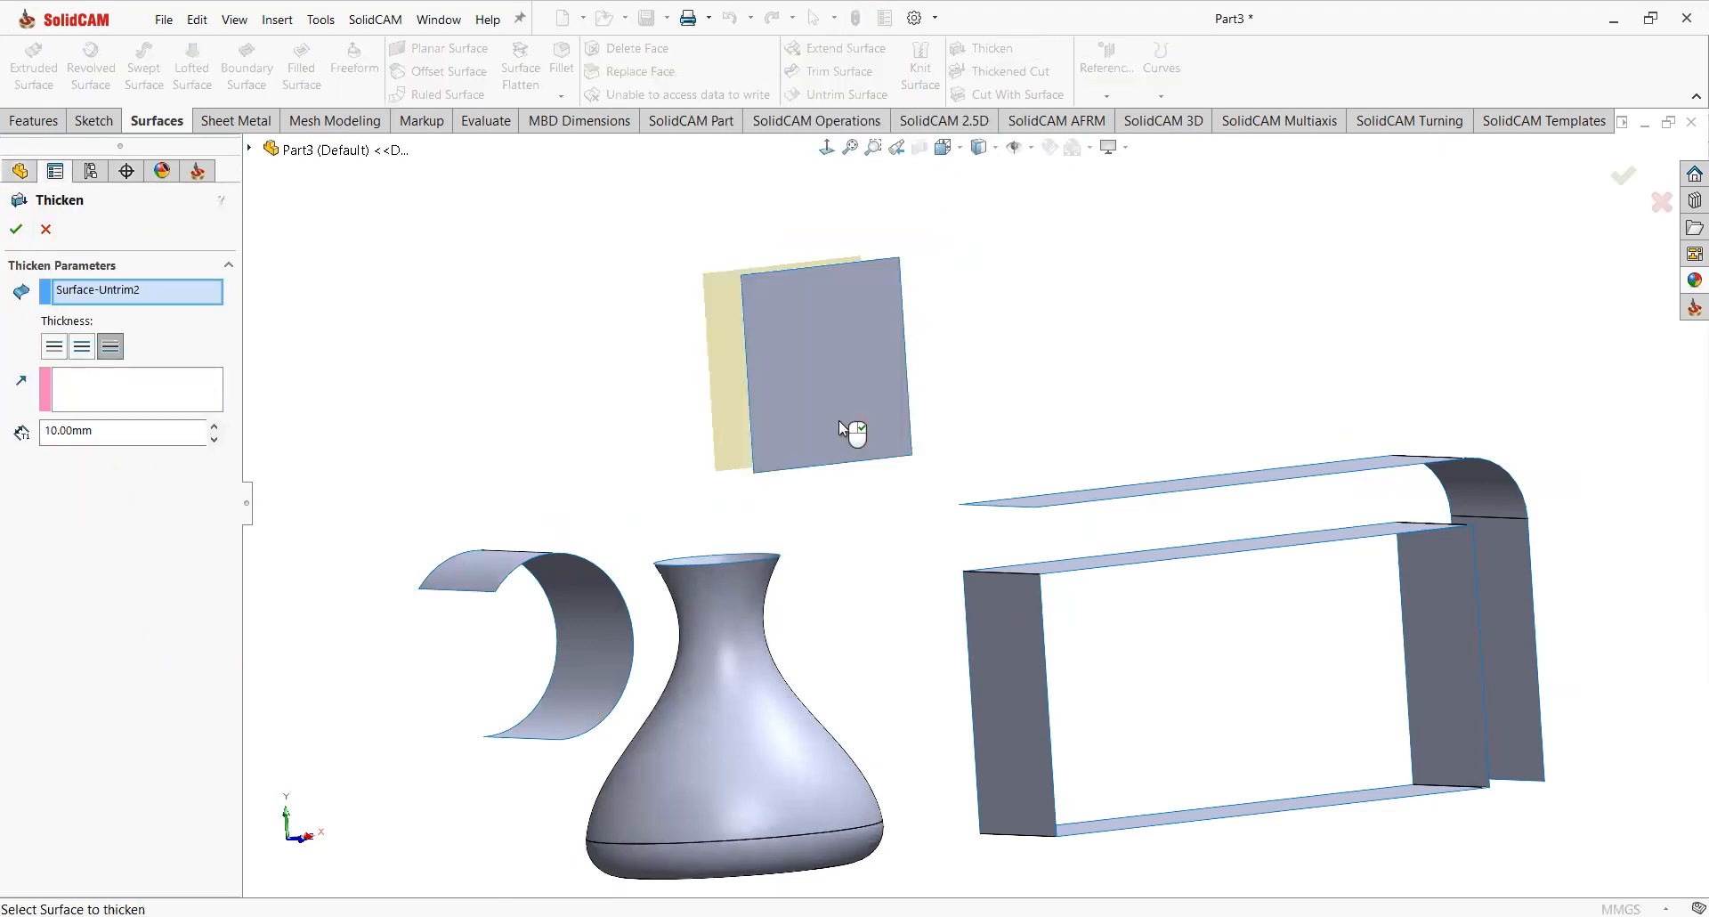
middle_drag(805, 438, 861, 510)
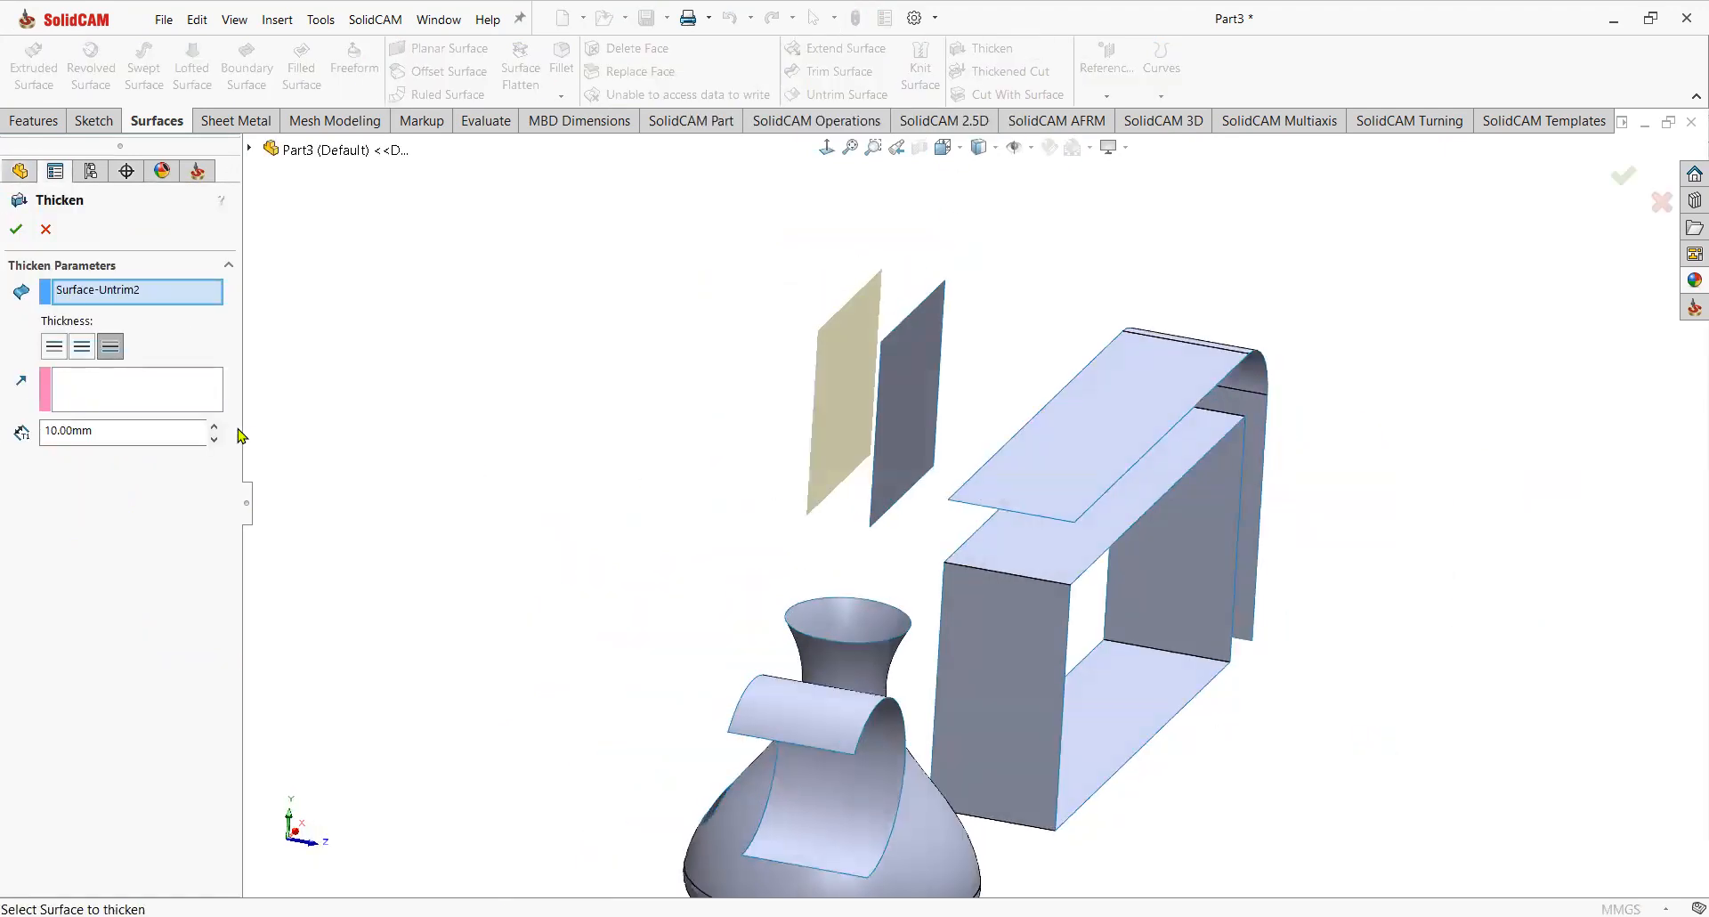
double_click(96, 431)
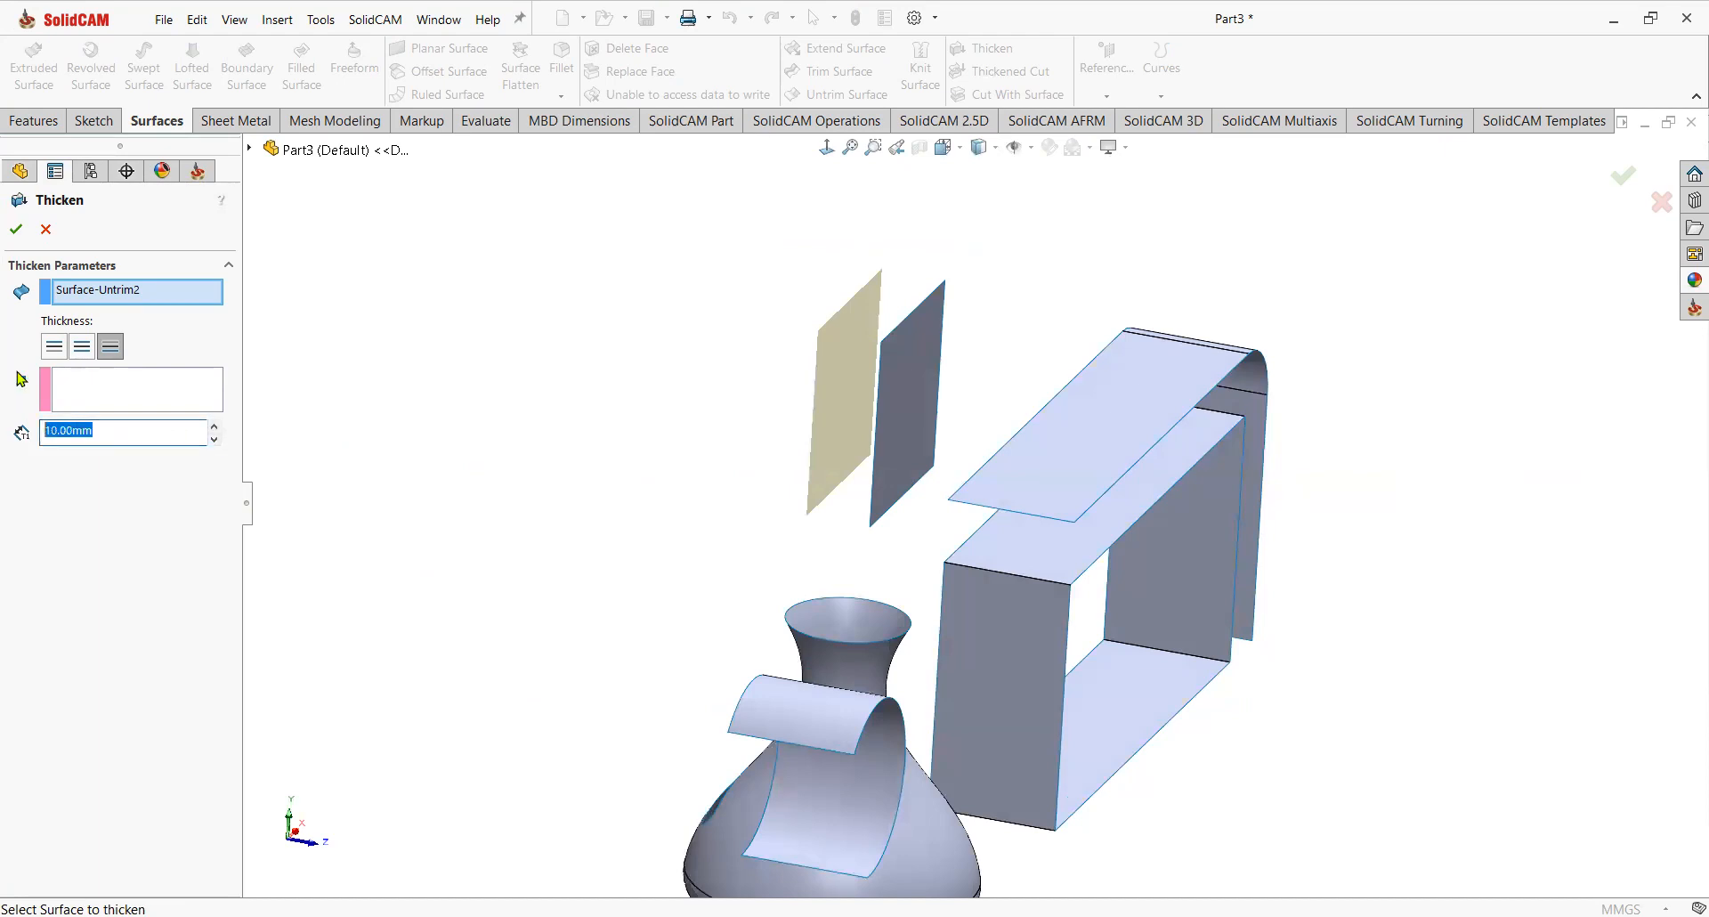
text(3)
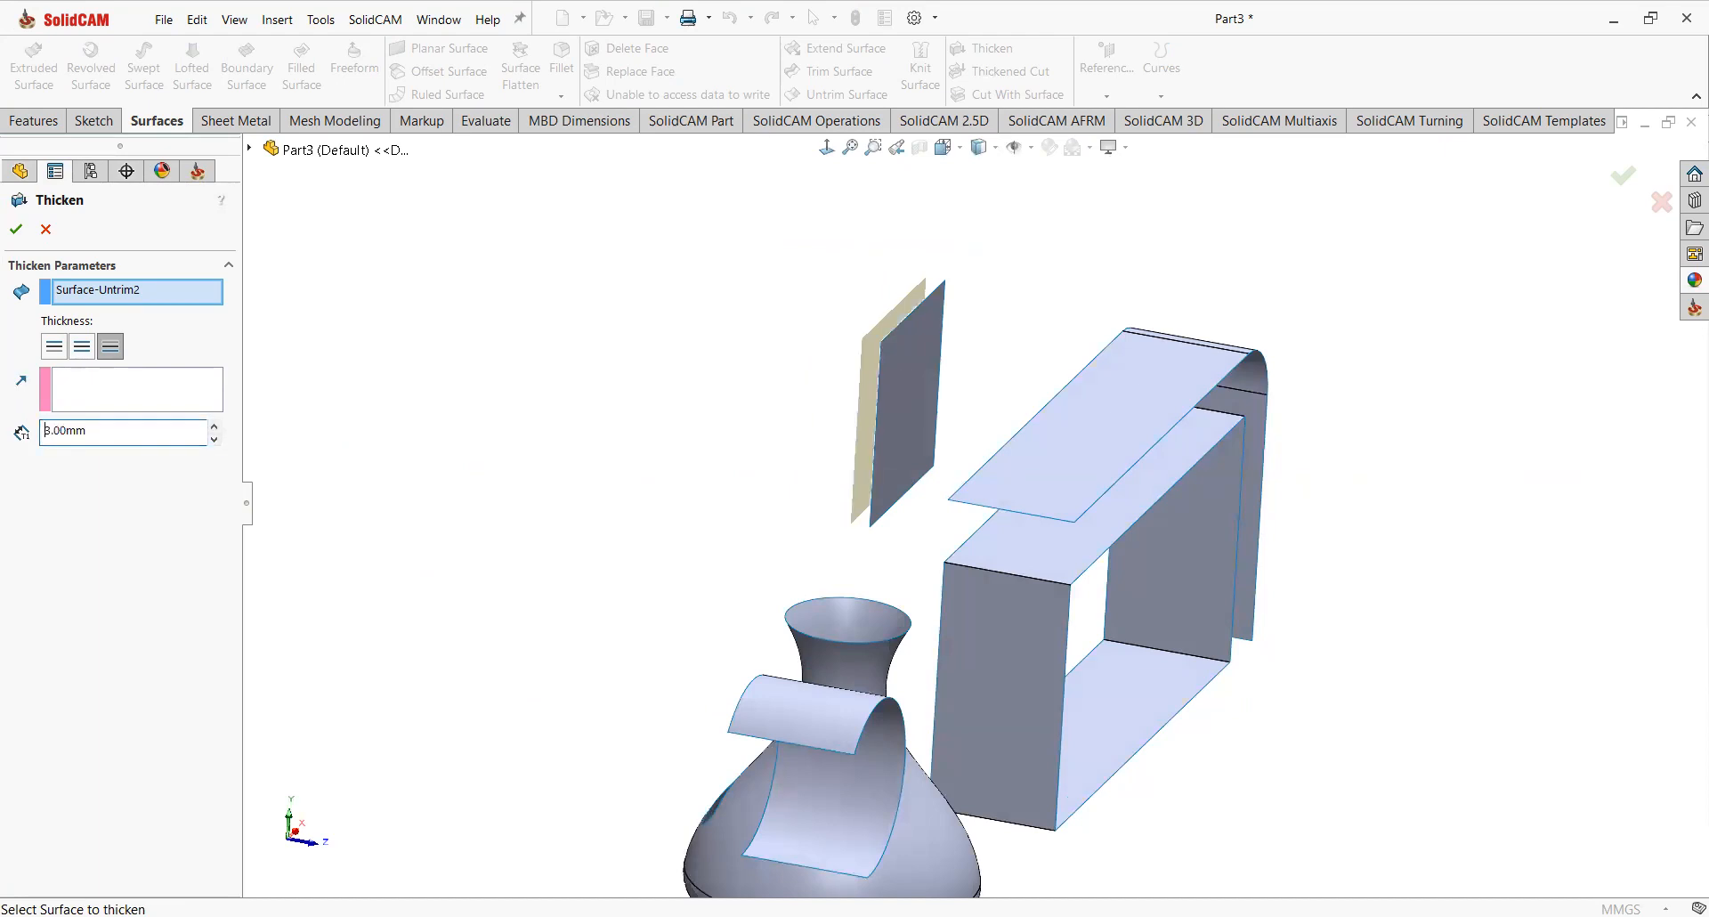
click(81, 347)
click(54, 347)
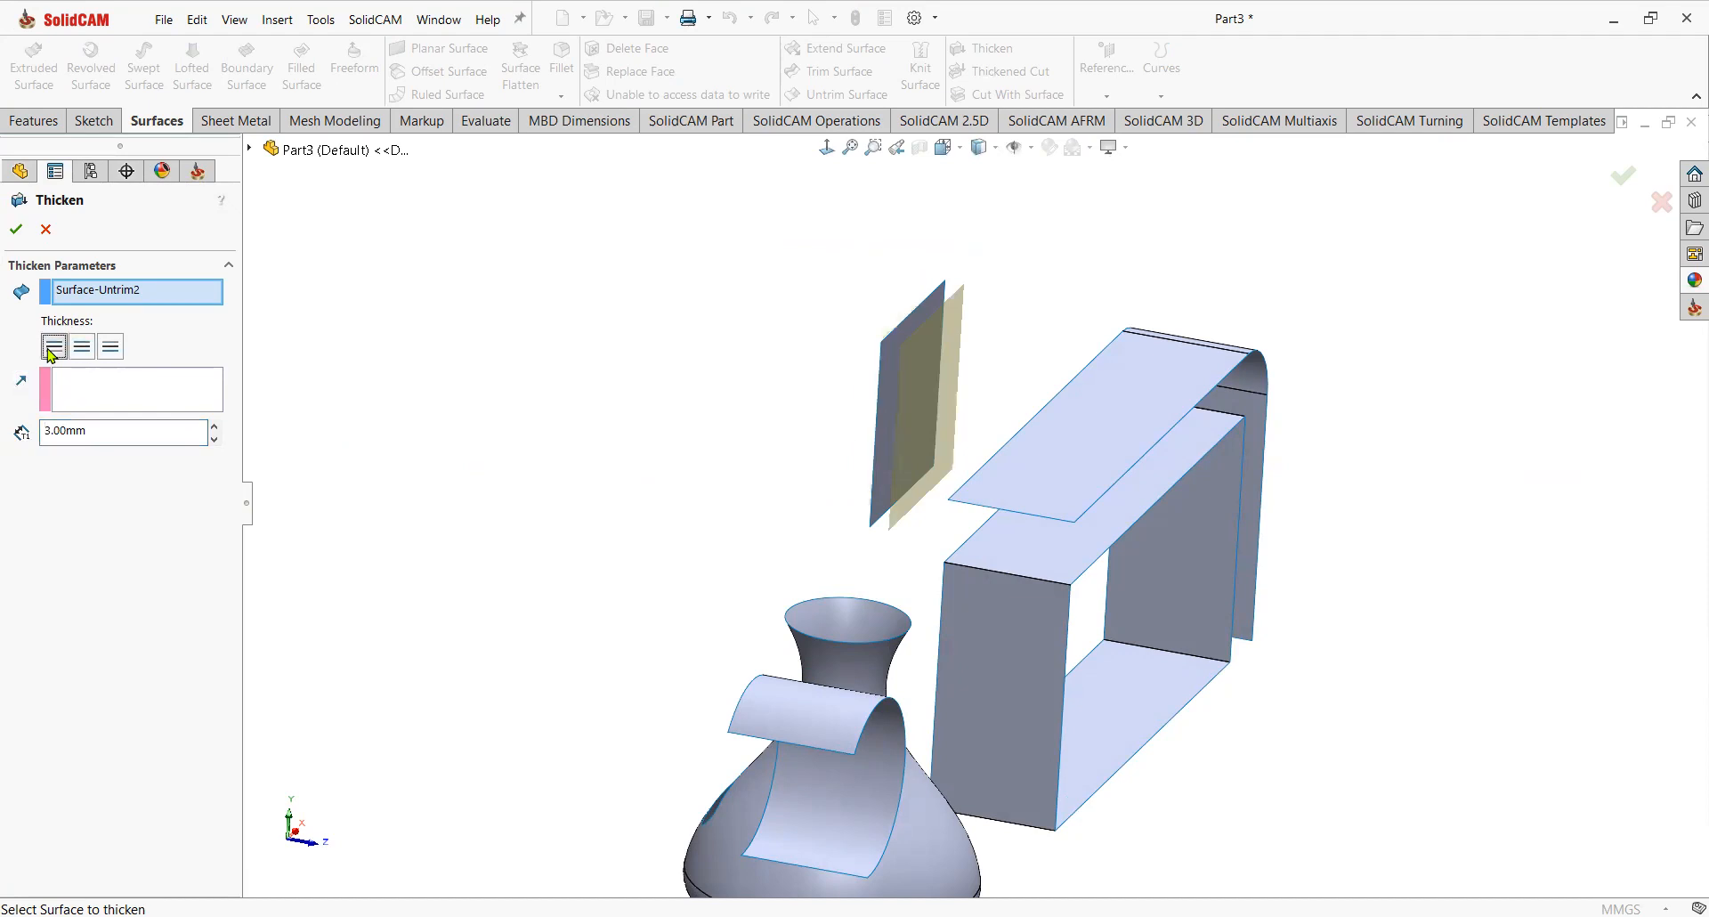
click(16, 228)
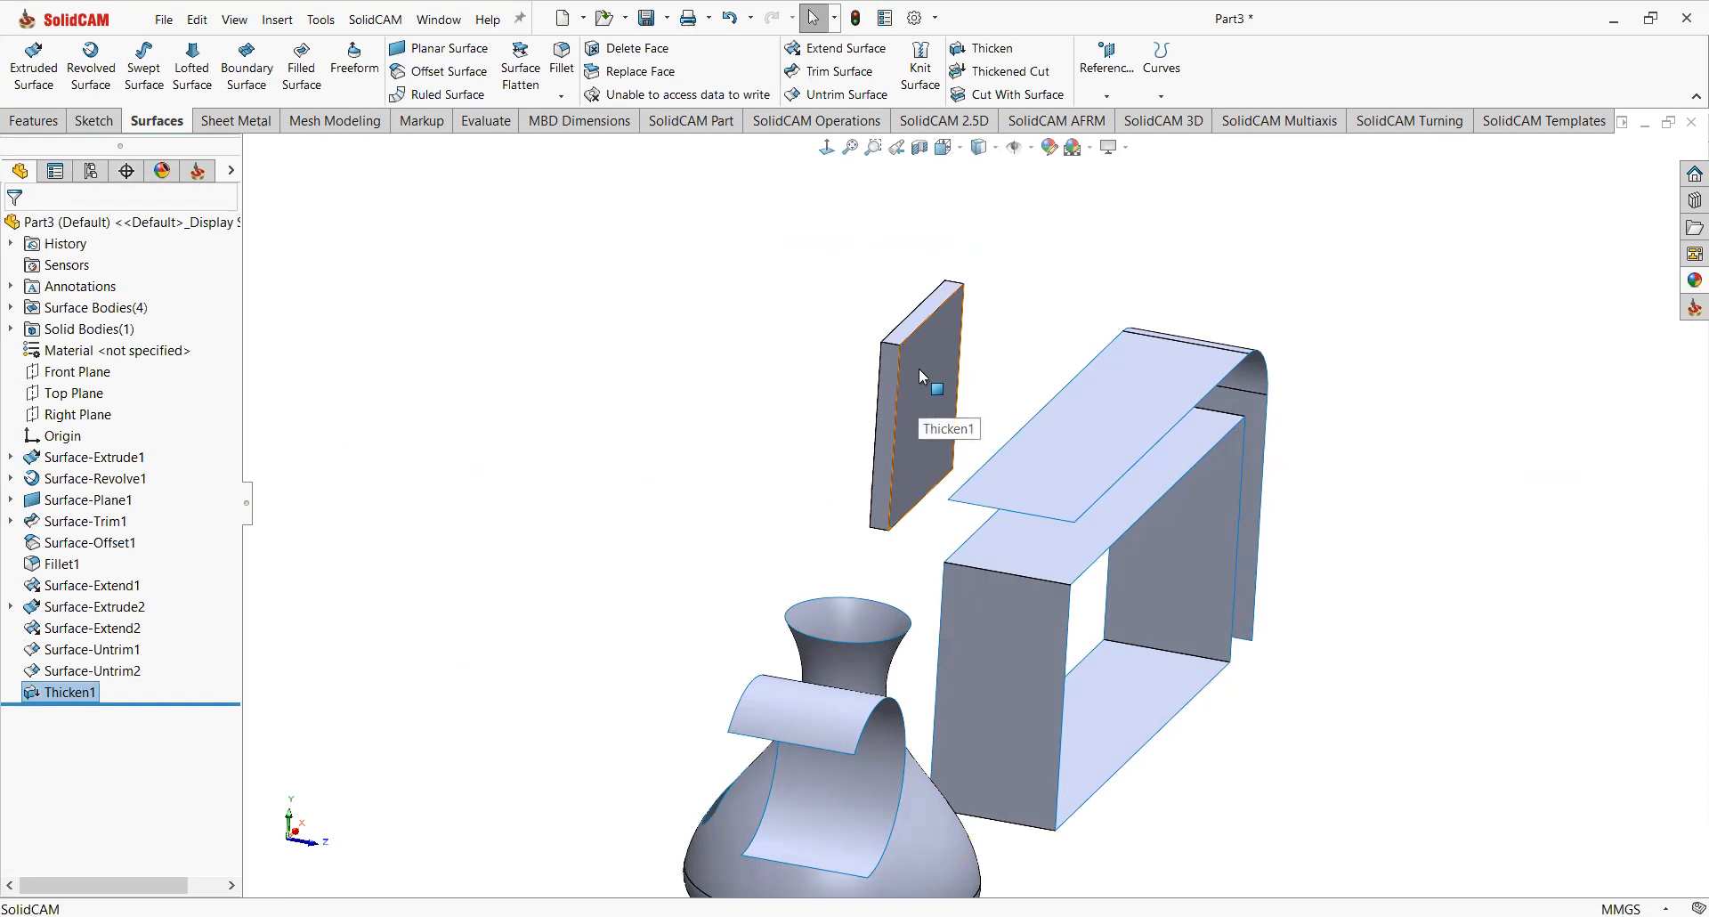
Start a Ruled Surface of the Sweep type with a distance of 10 mm.
scroll(828, 305, up, 3)
scroll(997, 623, down, 3)
mouse_move(1001, 626)
middle_down()
mouse_move(962, 499)
mouse_move(896, 417)
mouse_move(937, 350)
mouse_move(915, 499)
mouse_move(1087, 420)
mouse_move(1023, 454)
mouse_move(987, 428)
mouse_move(980, 301)
mouse_move(990, 654)
middle_up()
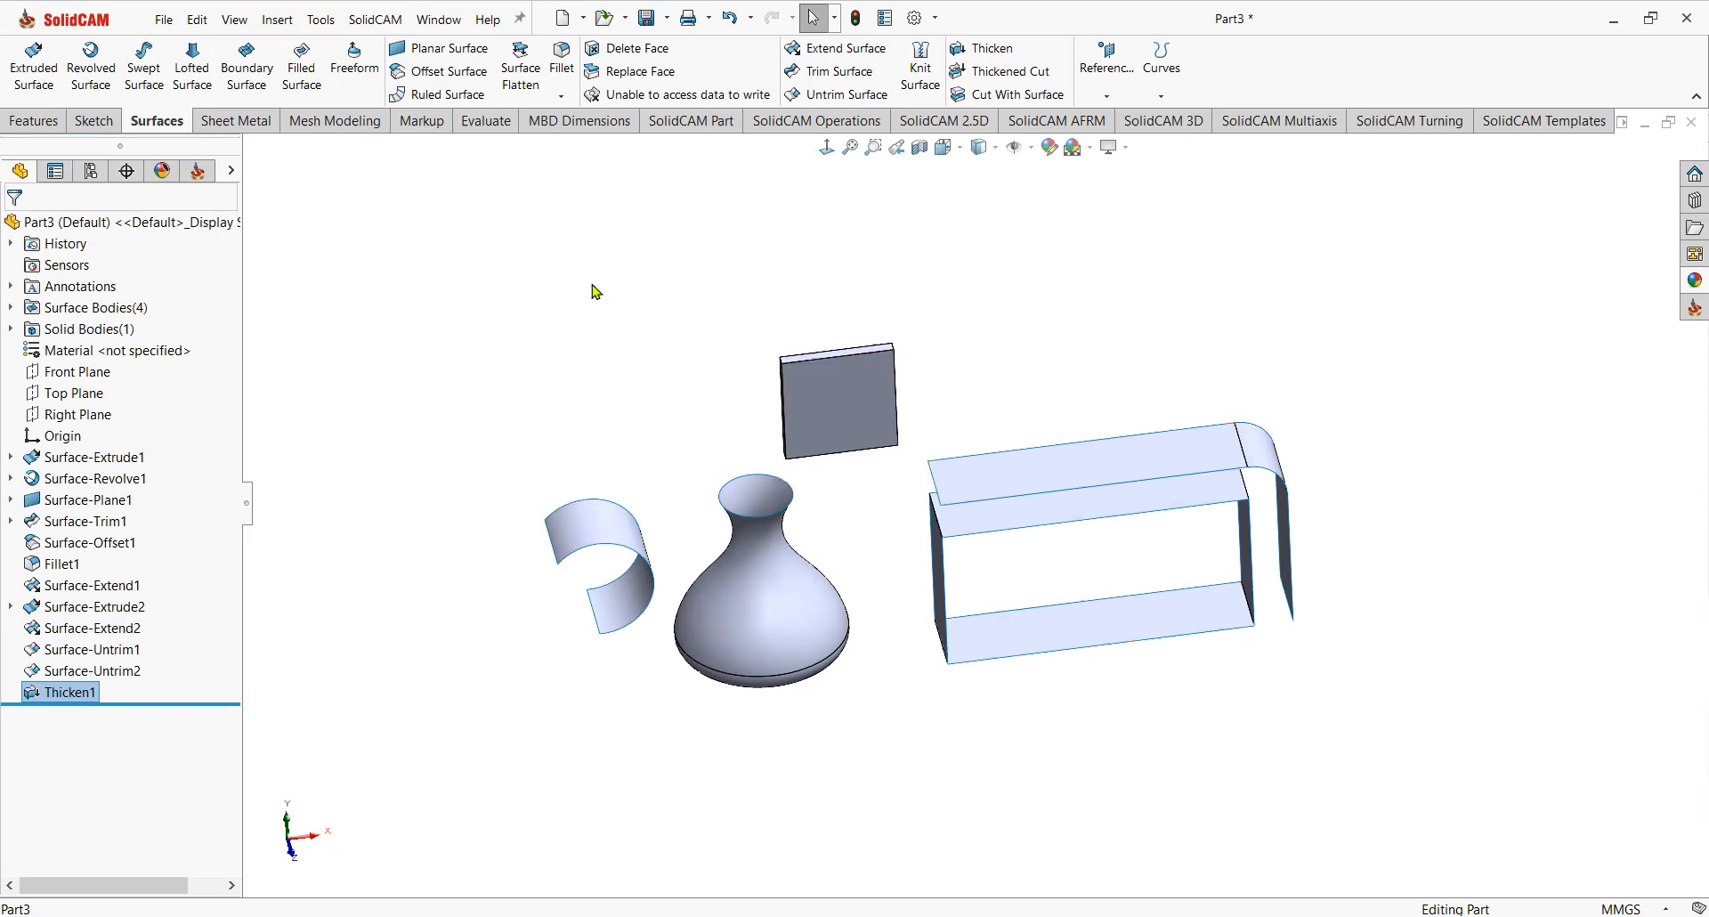
click(426, 98)
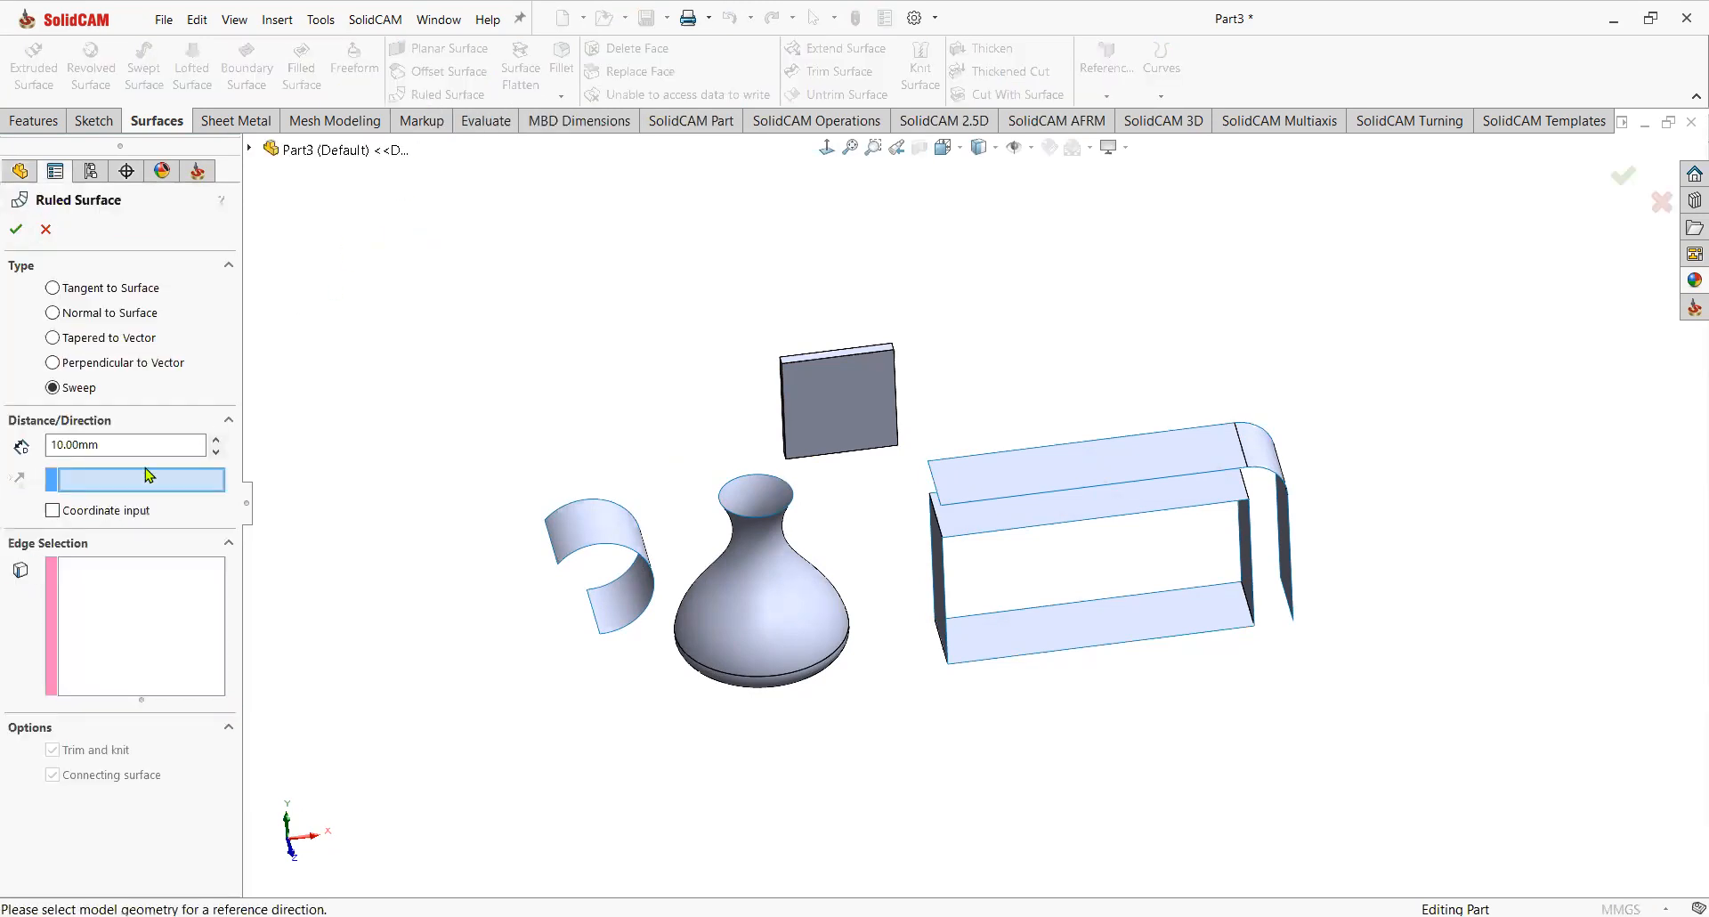
click(930, 471)
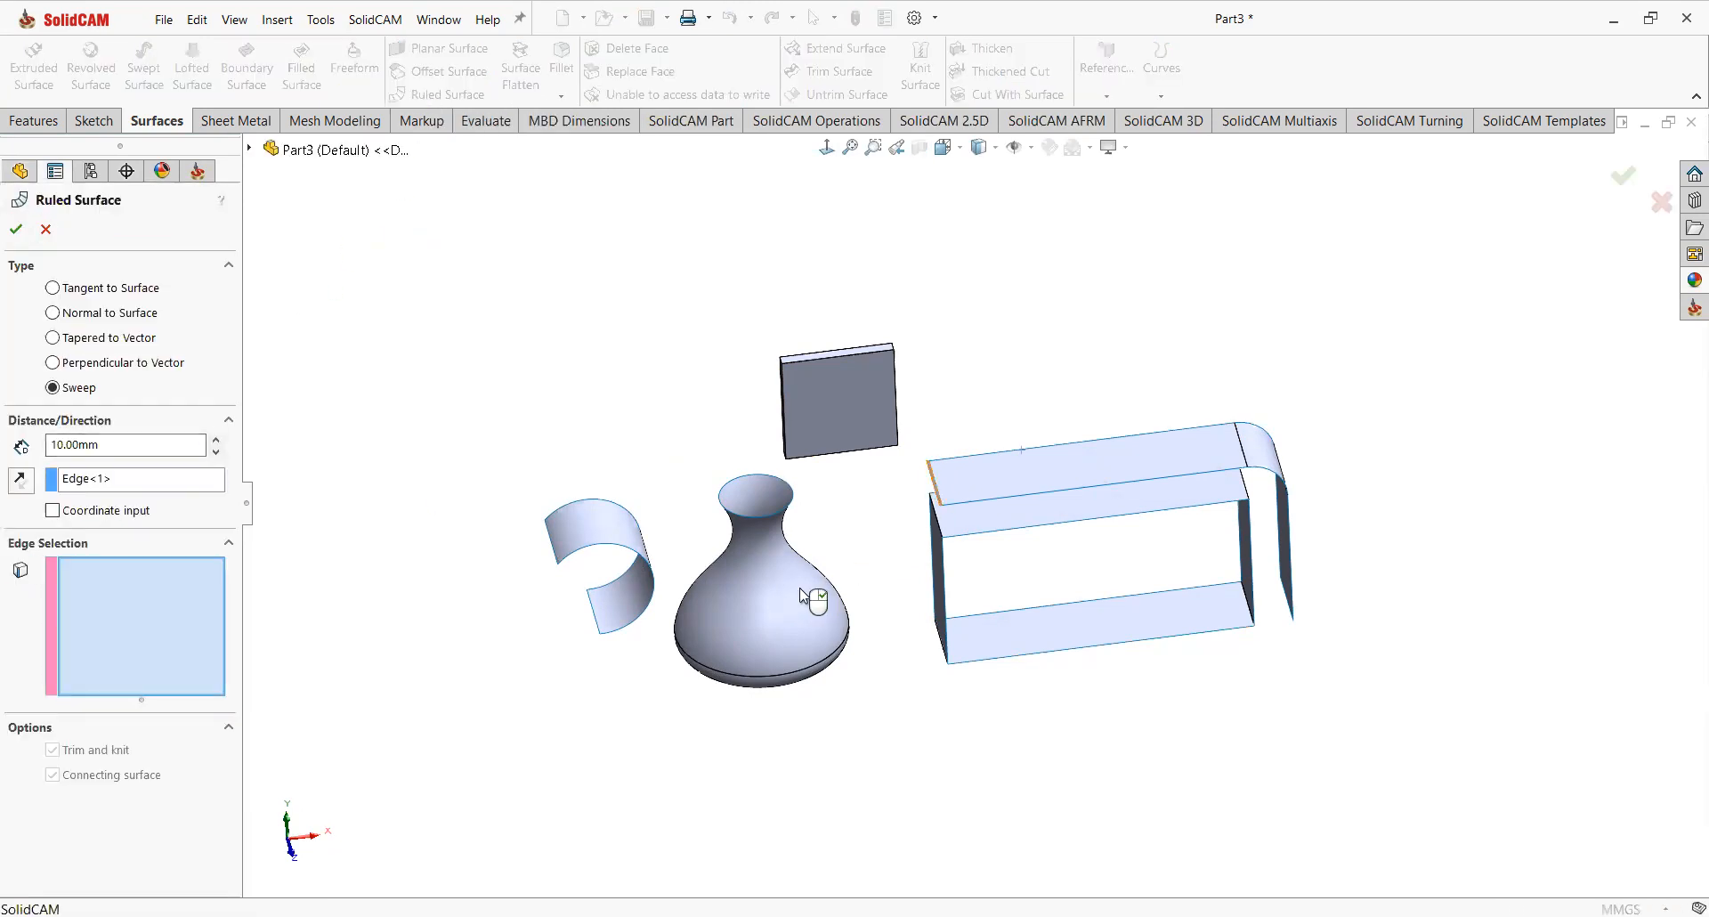
scroll(999, 501, down, 4)
middle_drag(845, 514, 830, 525)
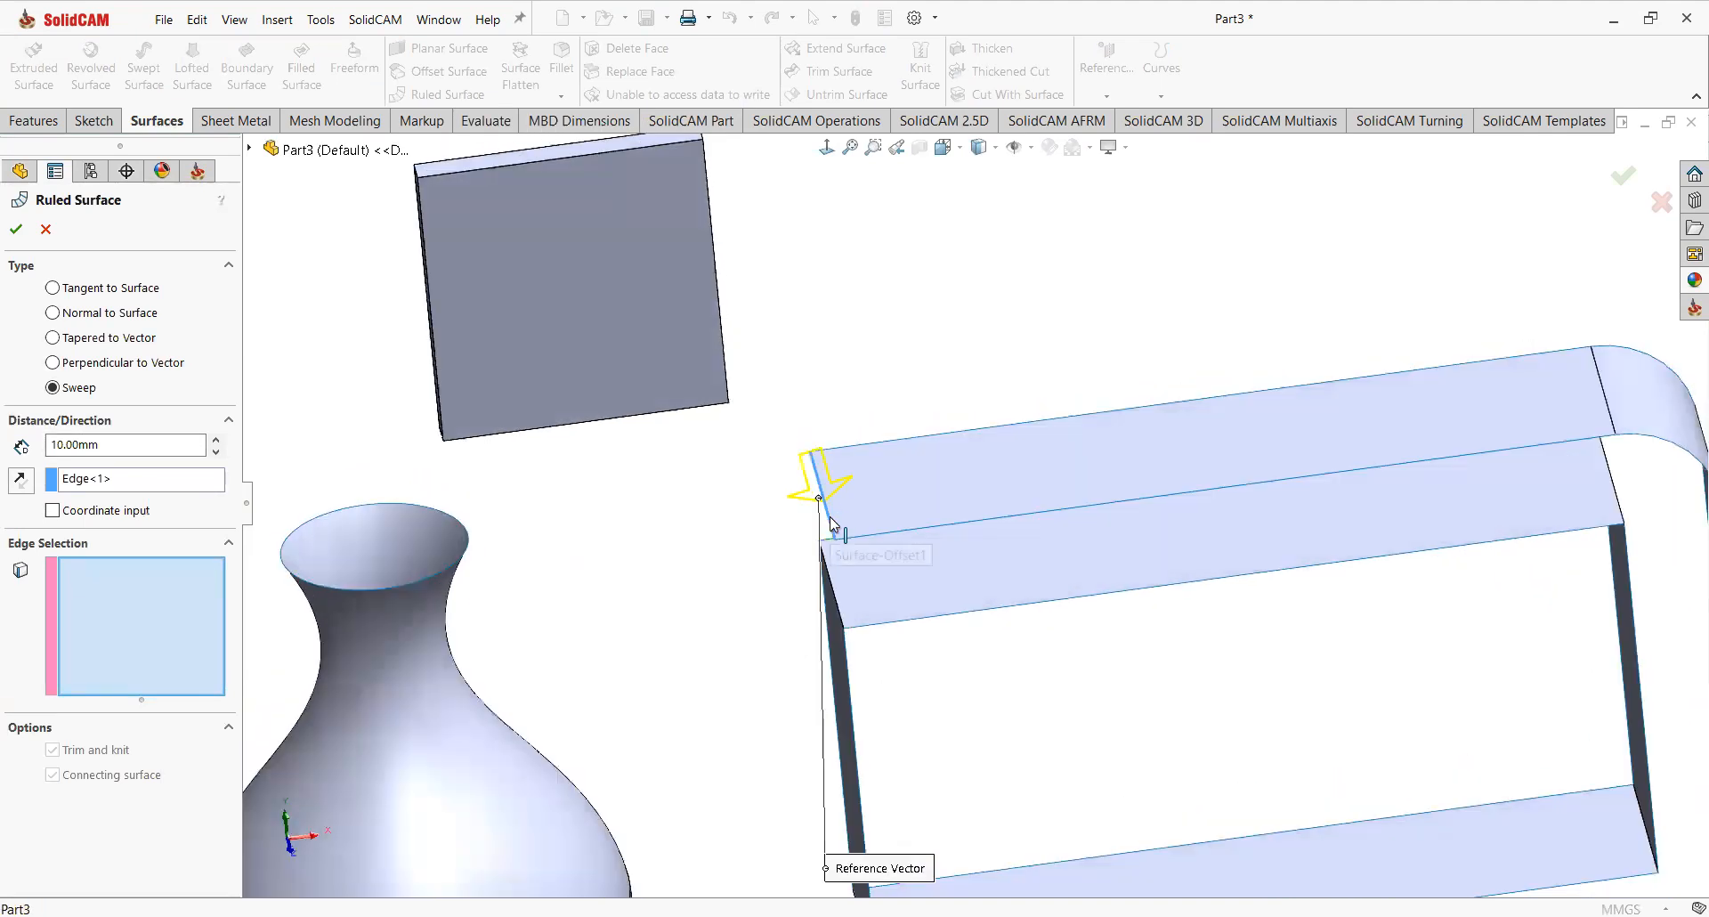
click(105, 479)
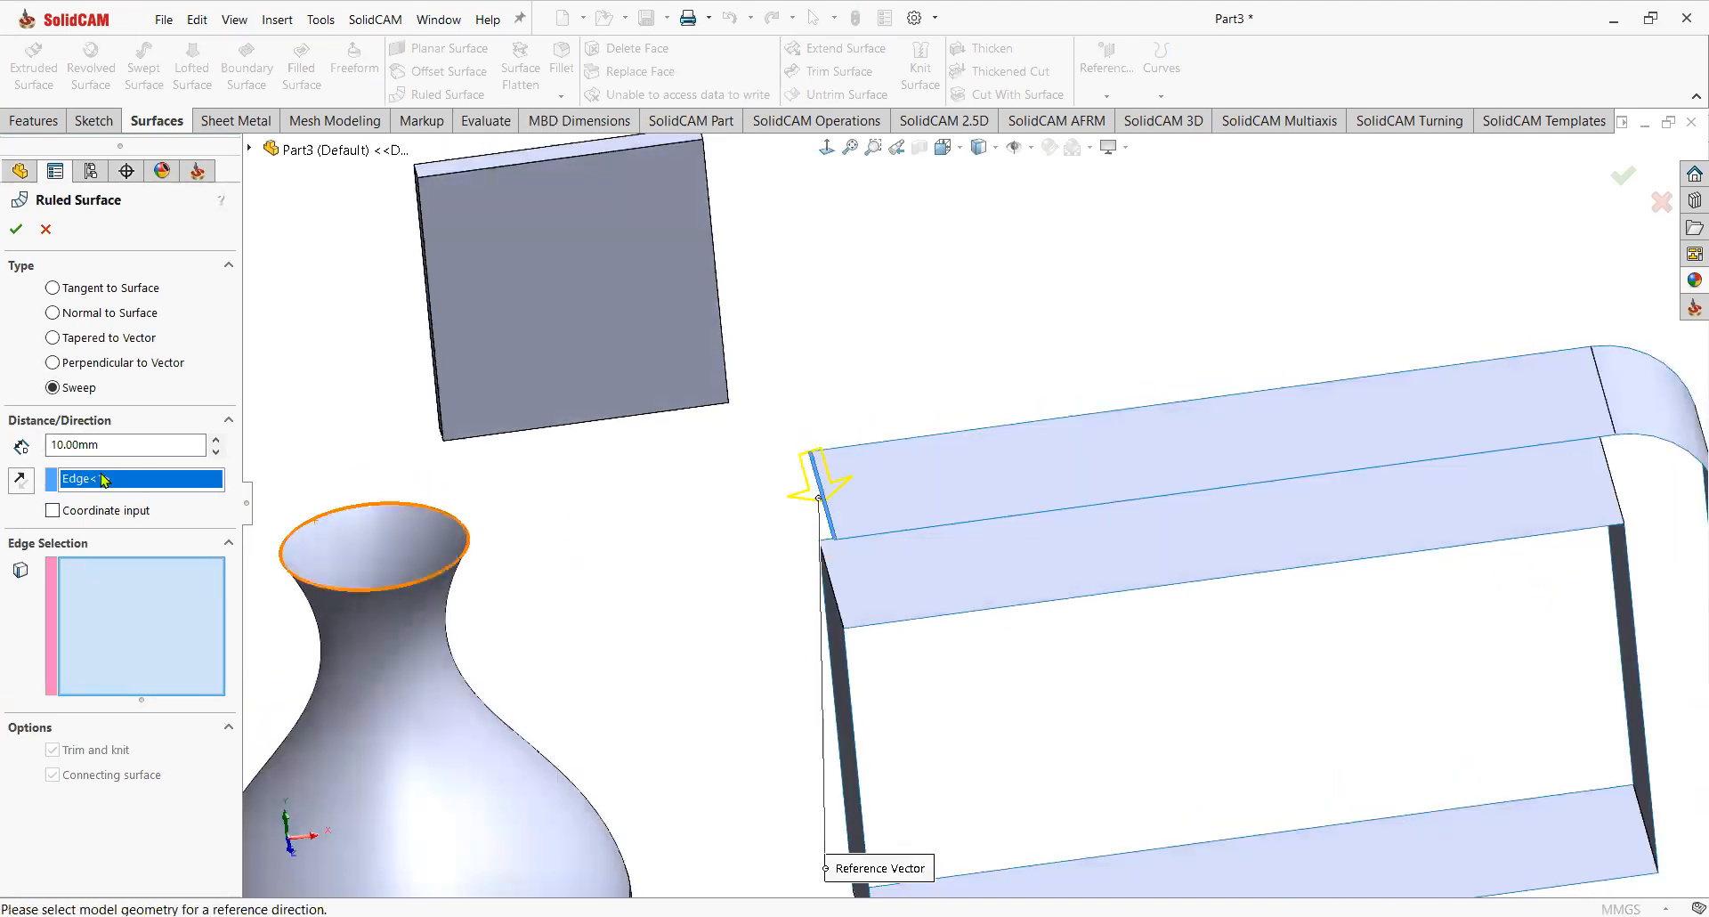
right_click(140, 492)
click(178, 485)
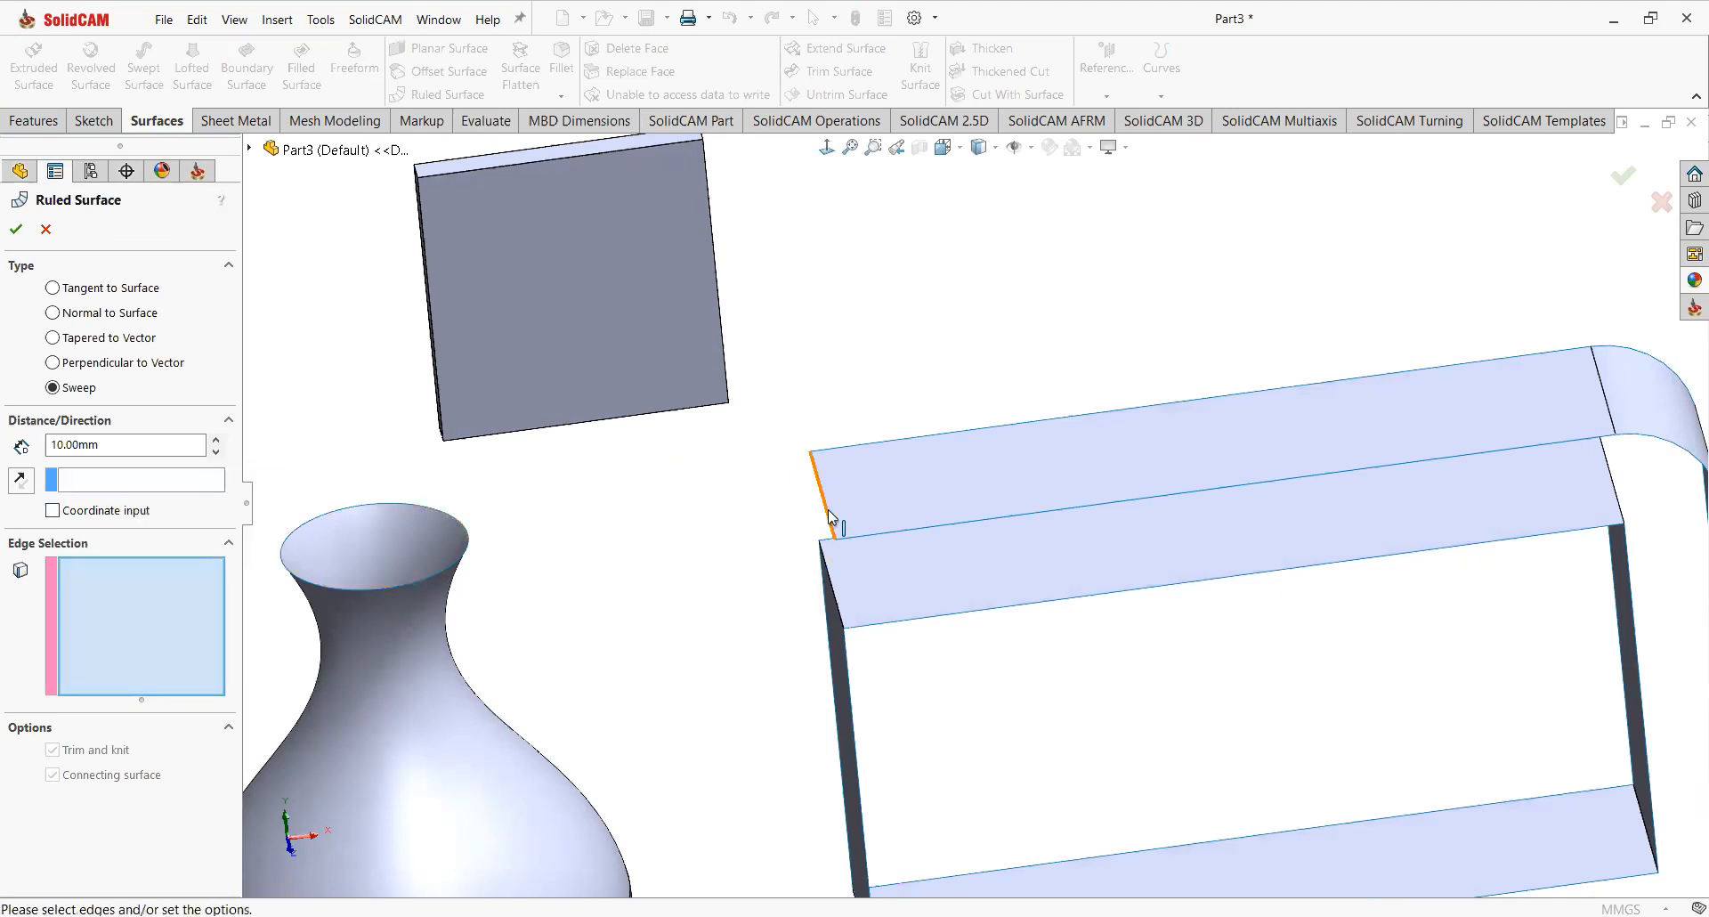
Create the 10 mm swept ruled surface from the offset surface's free straight end edge, using the thickened plate's vertical edge as direction.
click(830, 514)
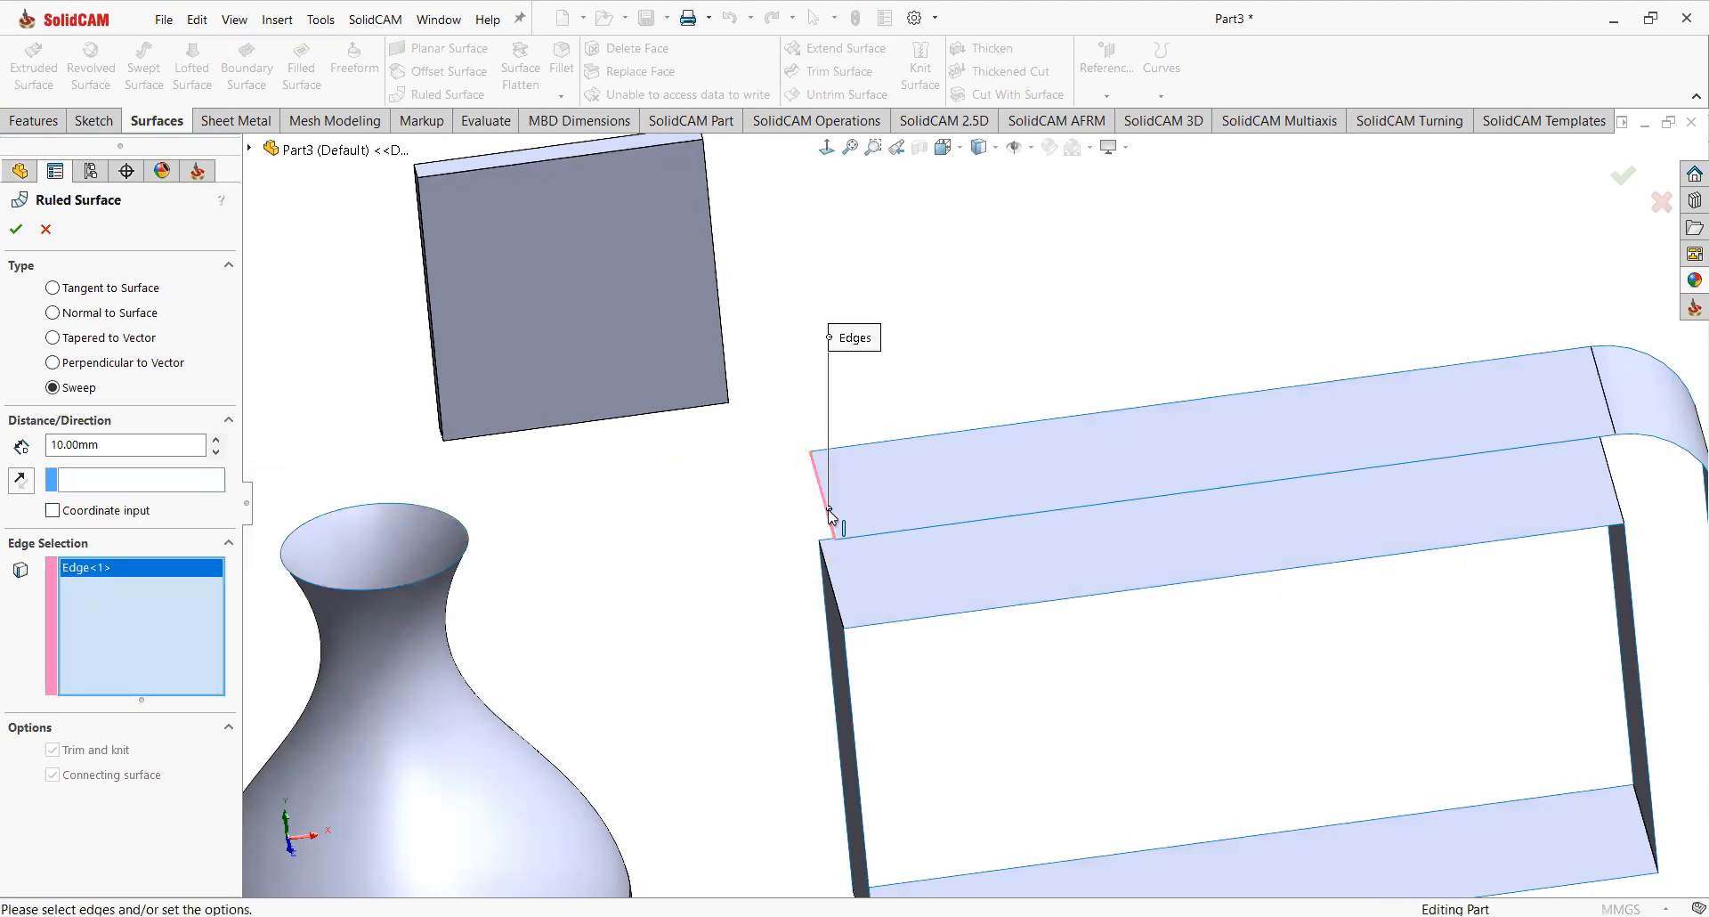
click(104, 484)
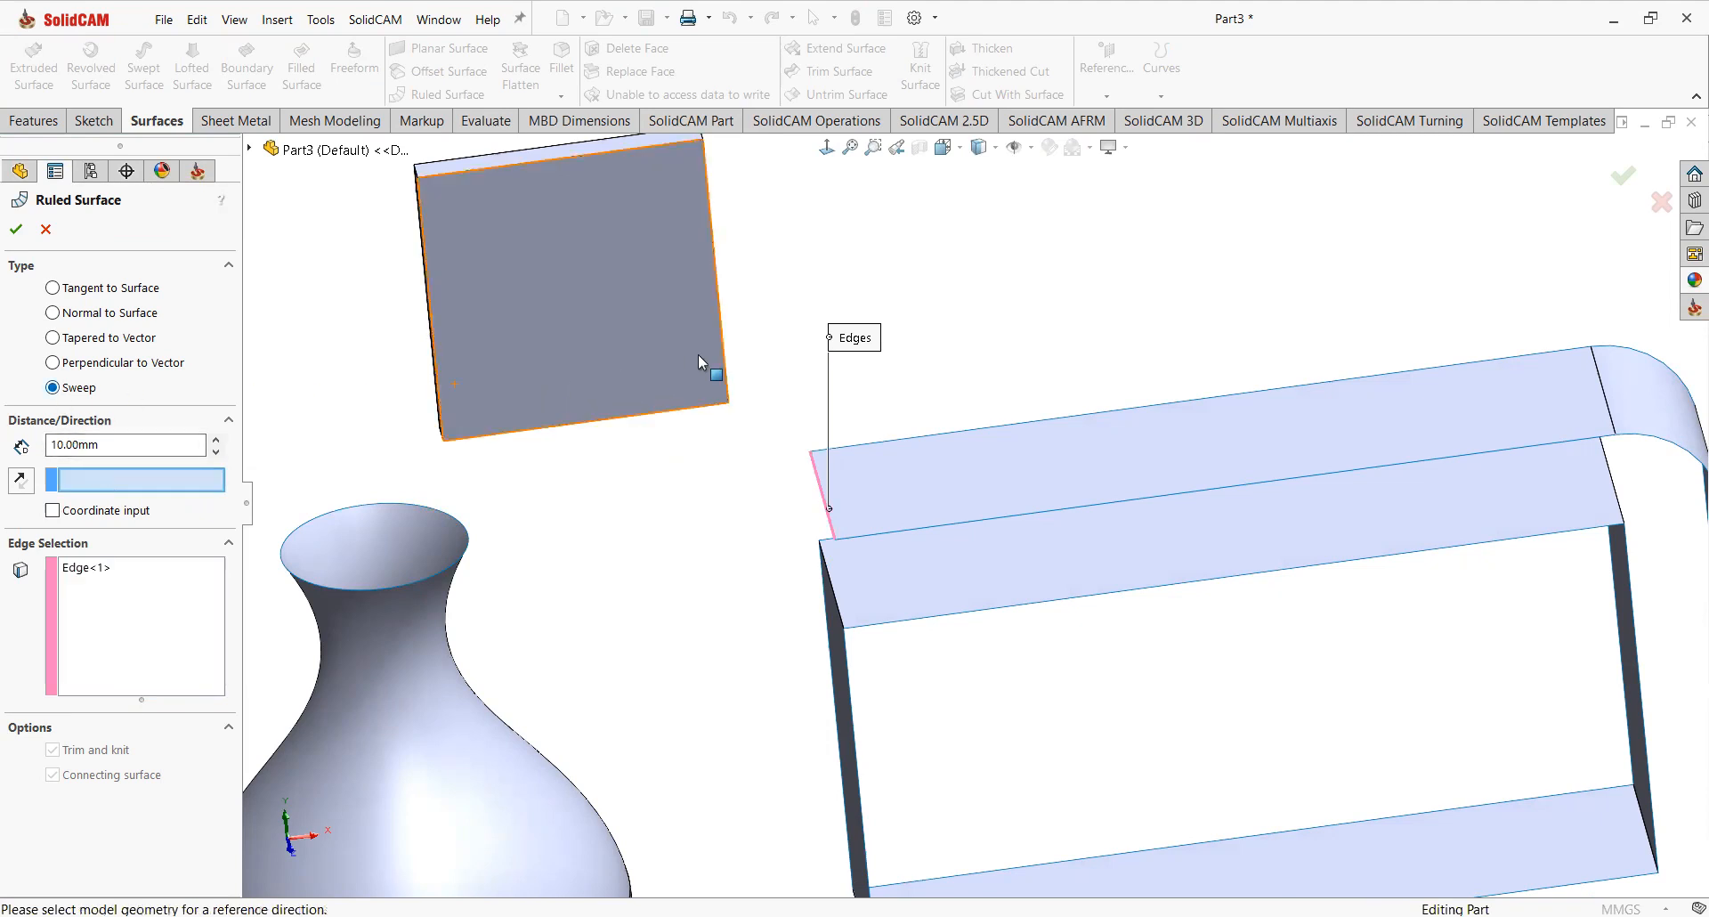
click(728, 361)
middle_drag(764, 416, 745, 447)
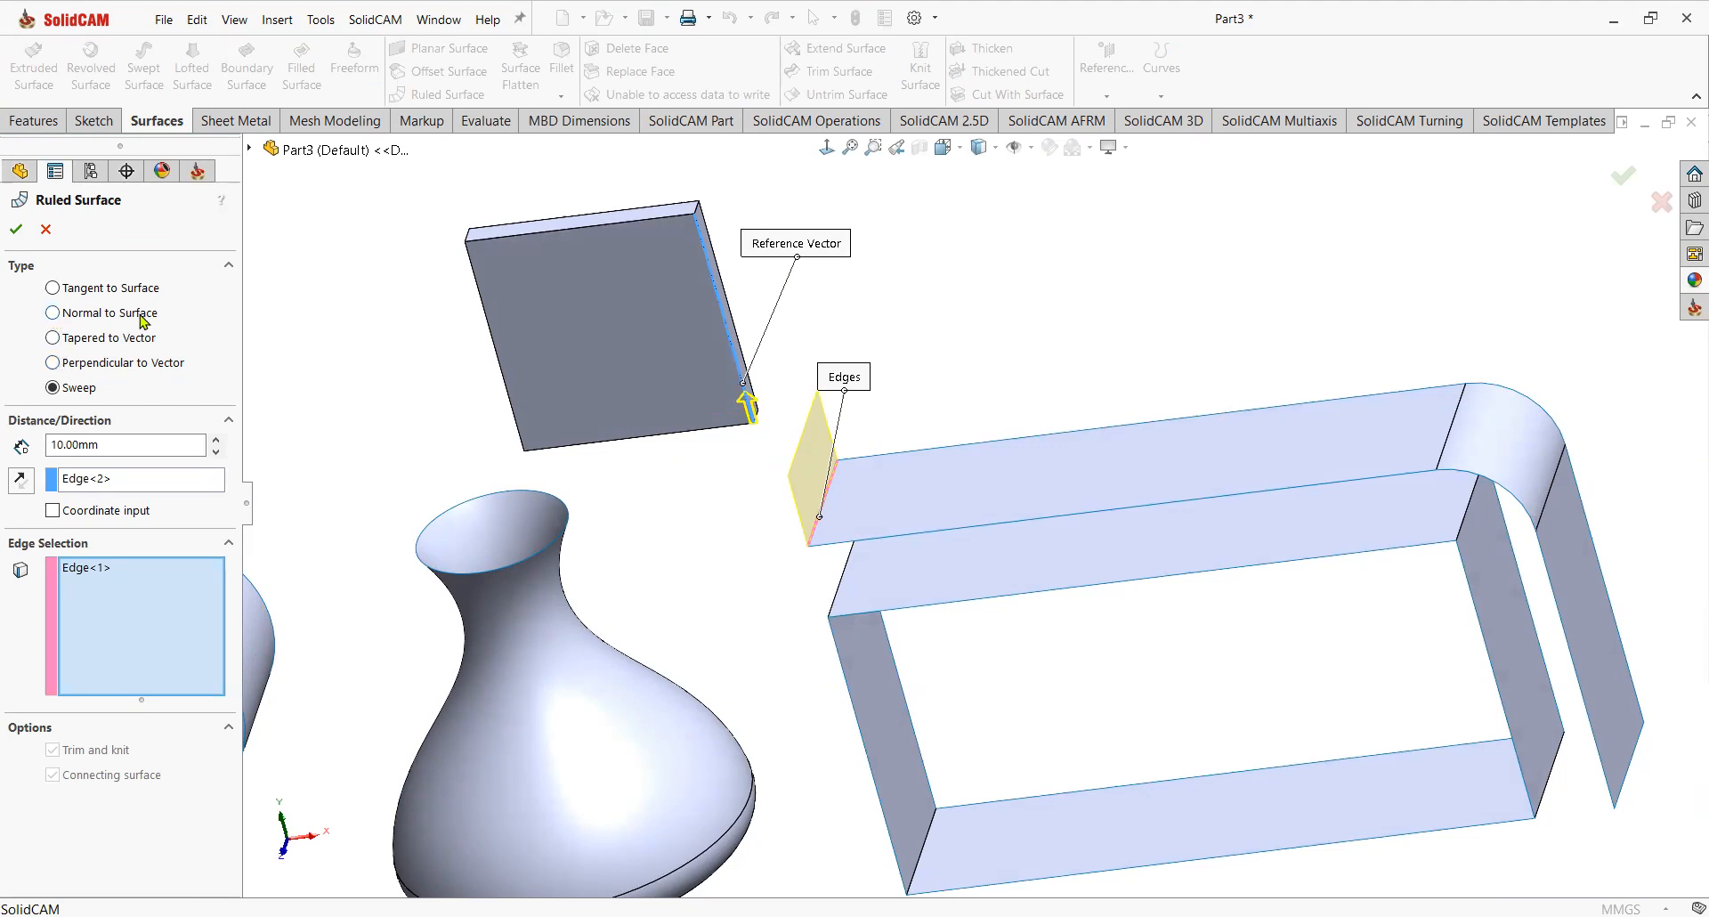
click(16, 229)
middle_drag(801, 527, 890, 498)
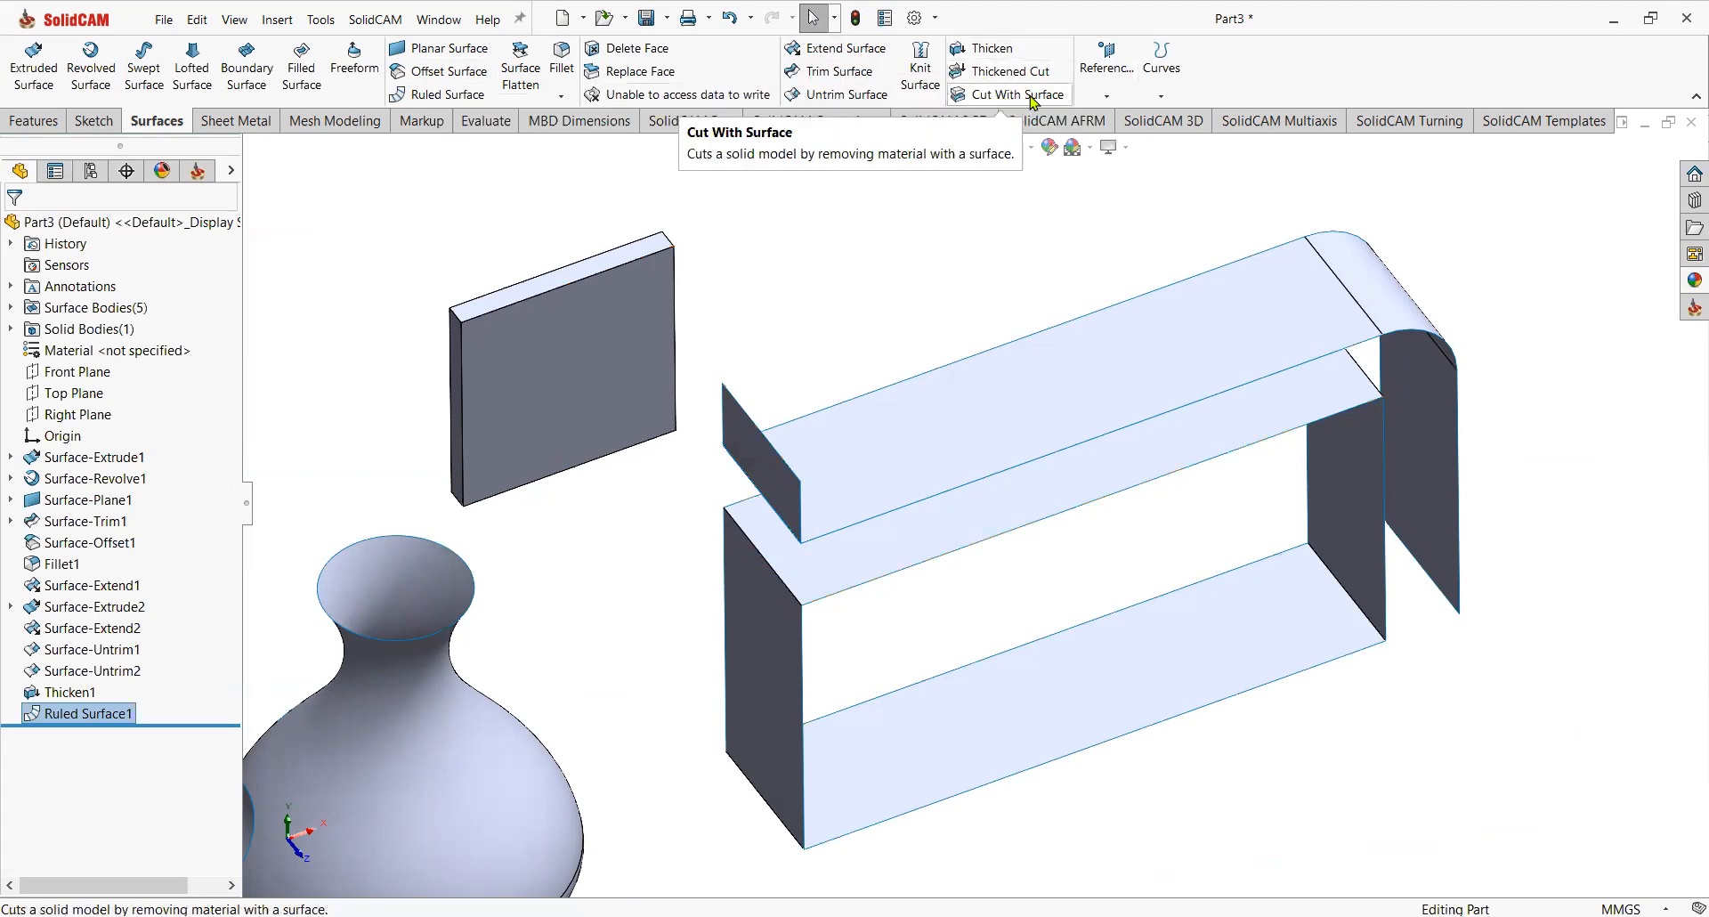
Sketch a three-point spline on the thickened plate's large face, curving across its lower corner, with both ends beyond the plate's edges.
click(614, 320)
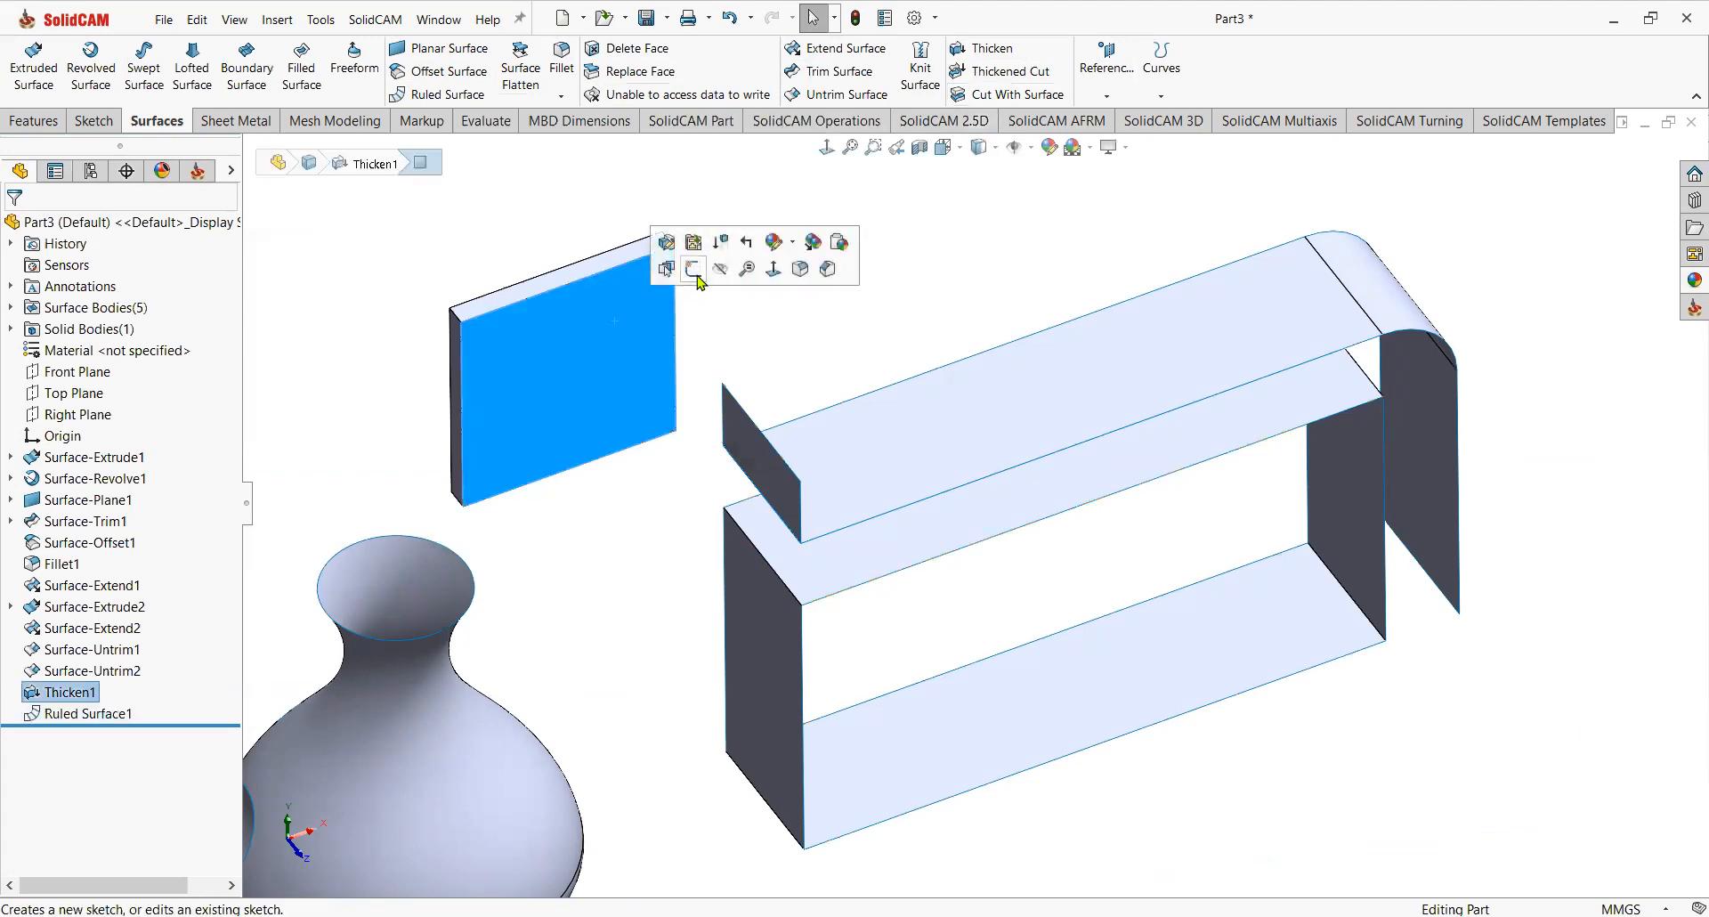
click(693, 267)
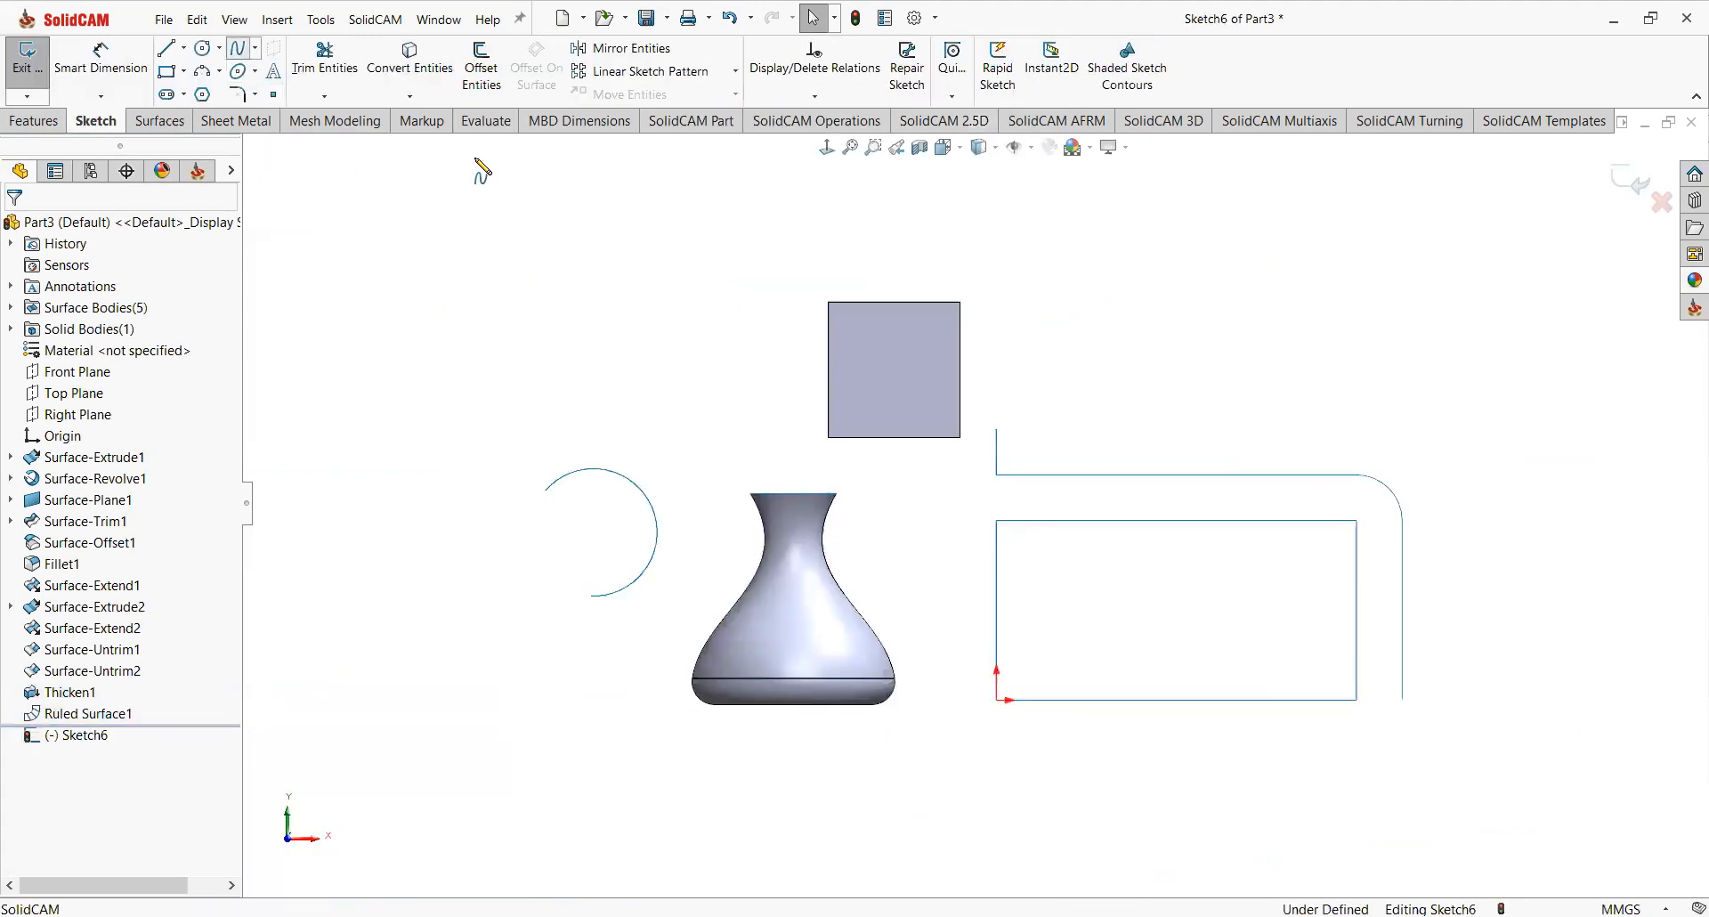
click(942, 354)
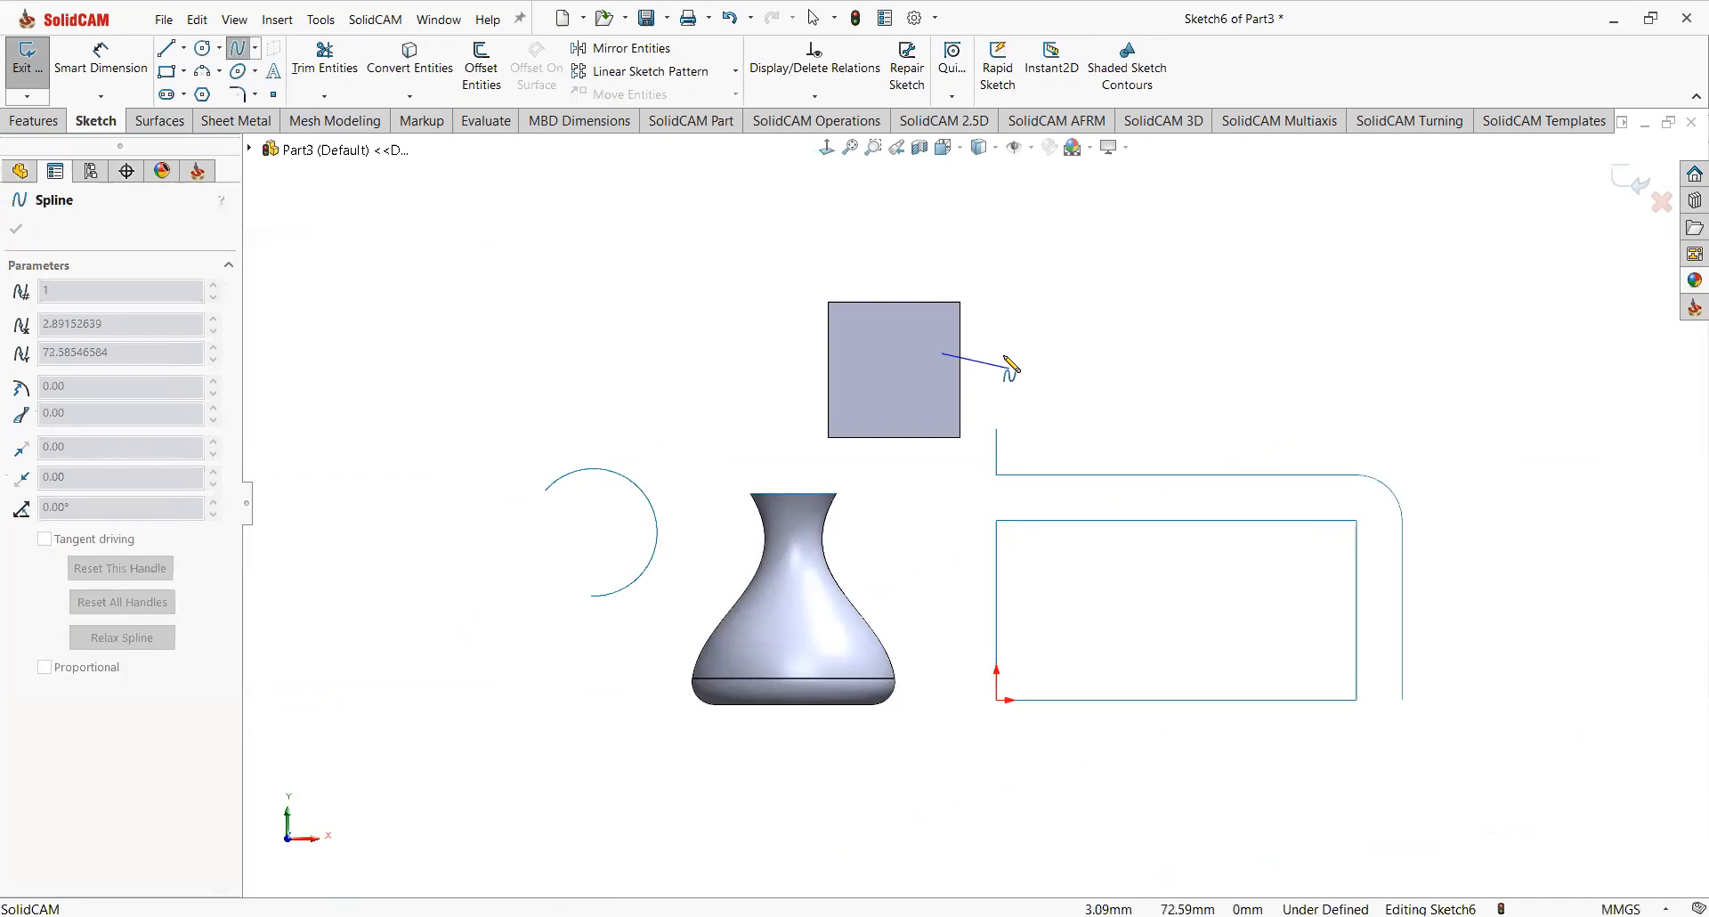
click(882, 397)
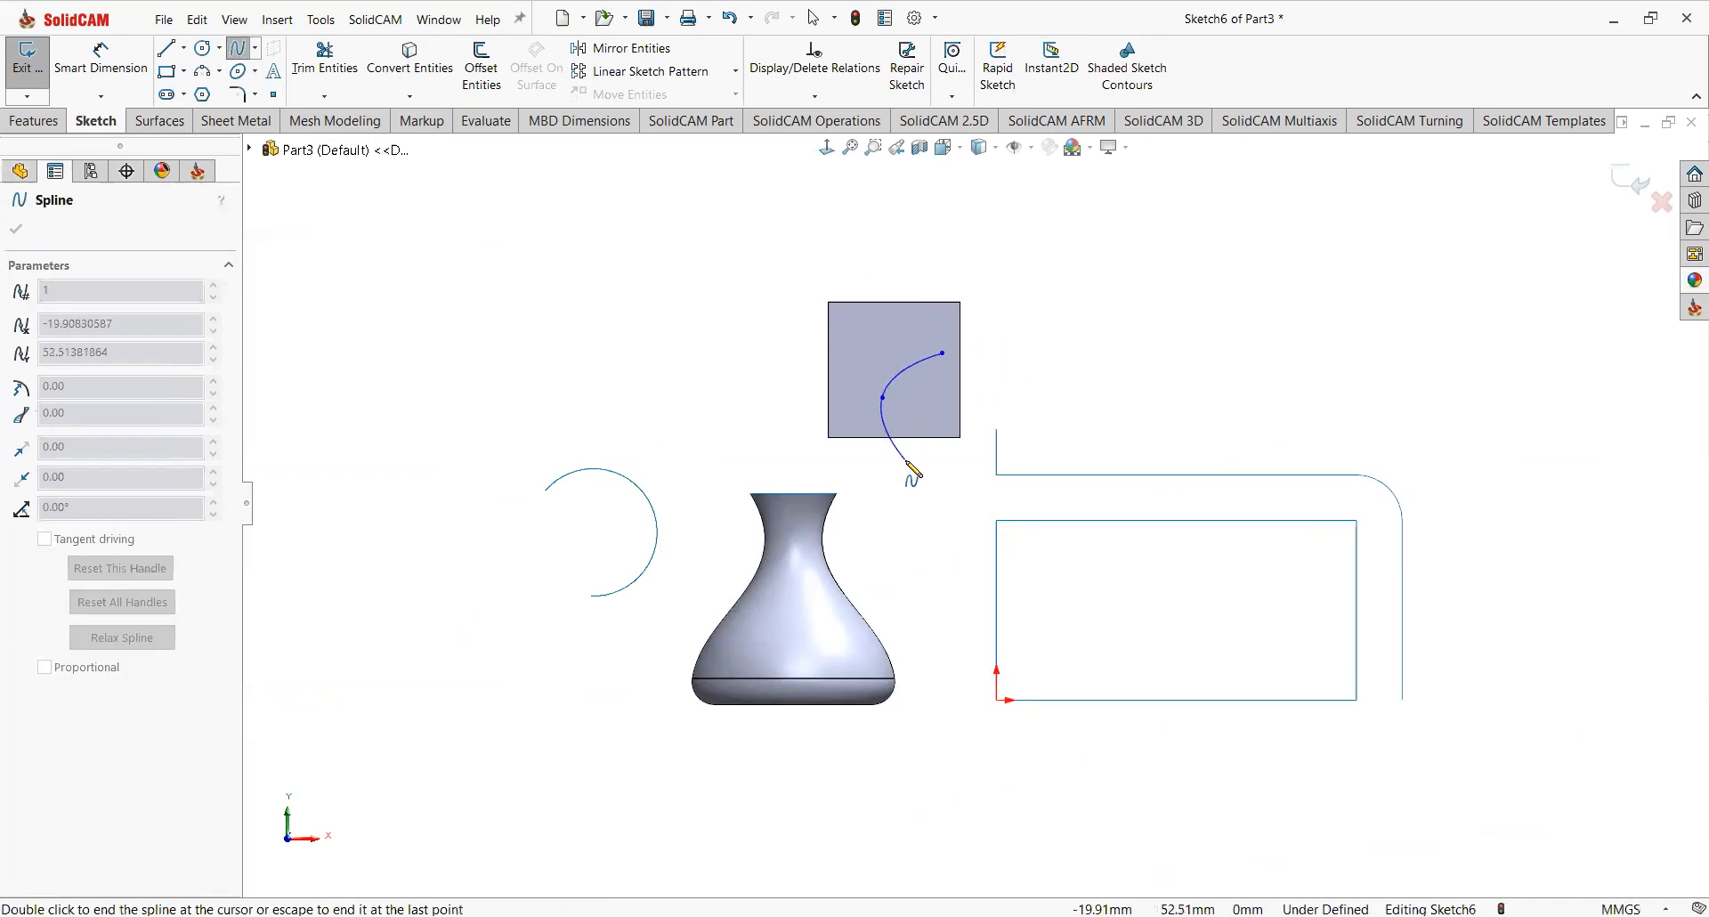
right_click(906, 463)
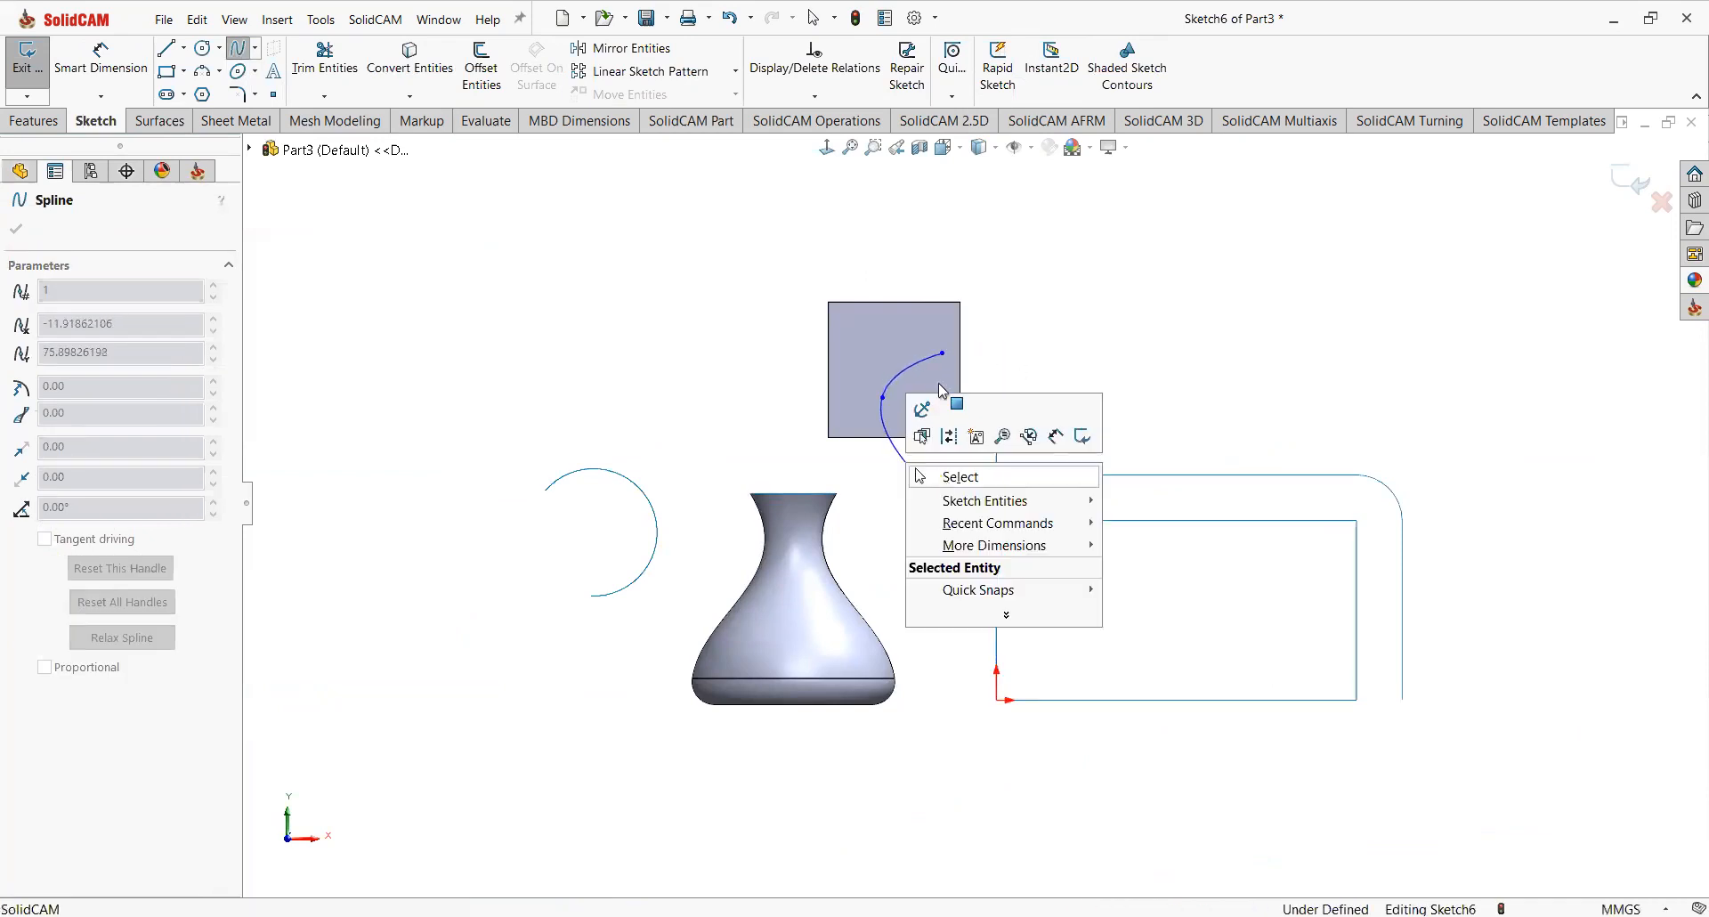
click(946, 472)
drag(942, 353, 996, 351)
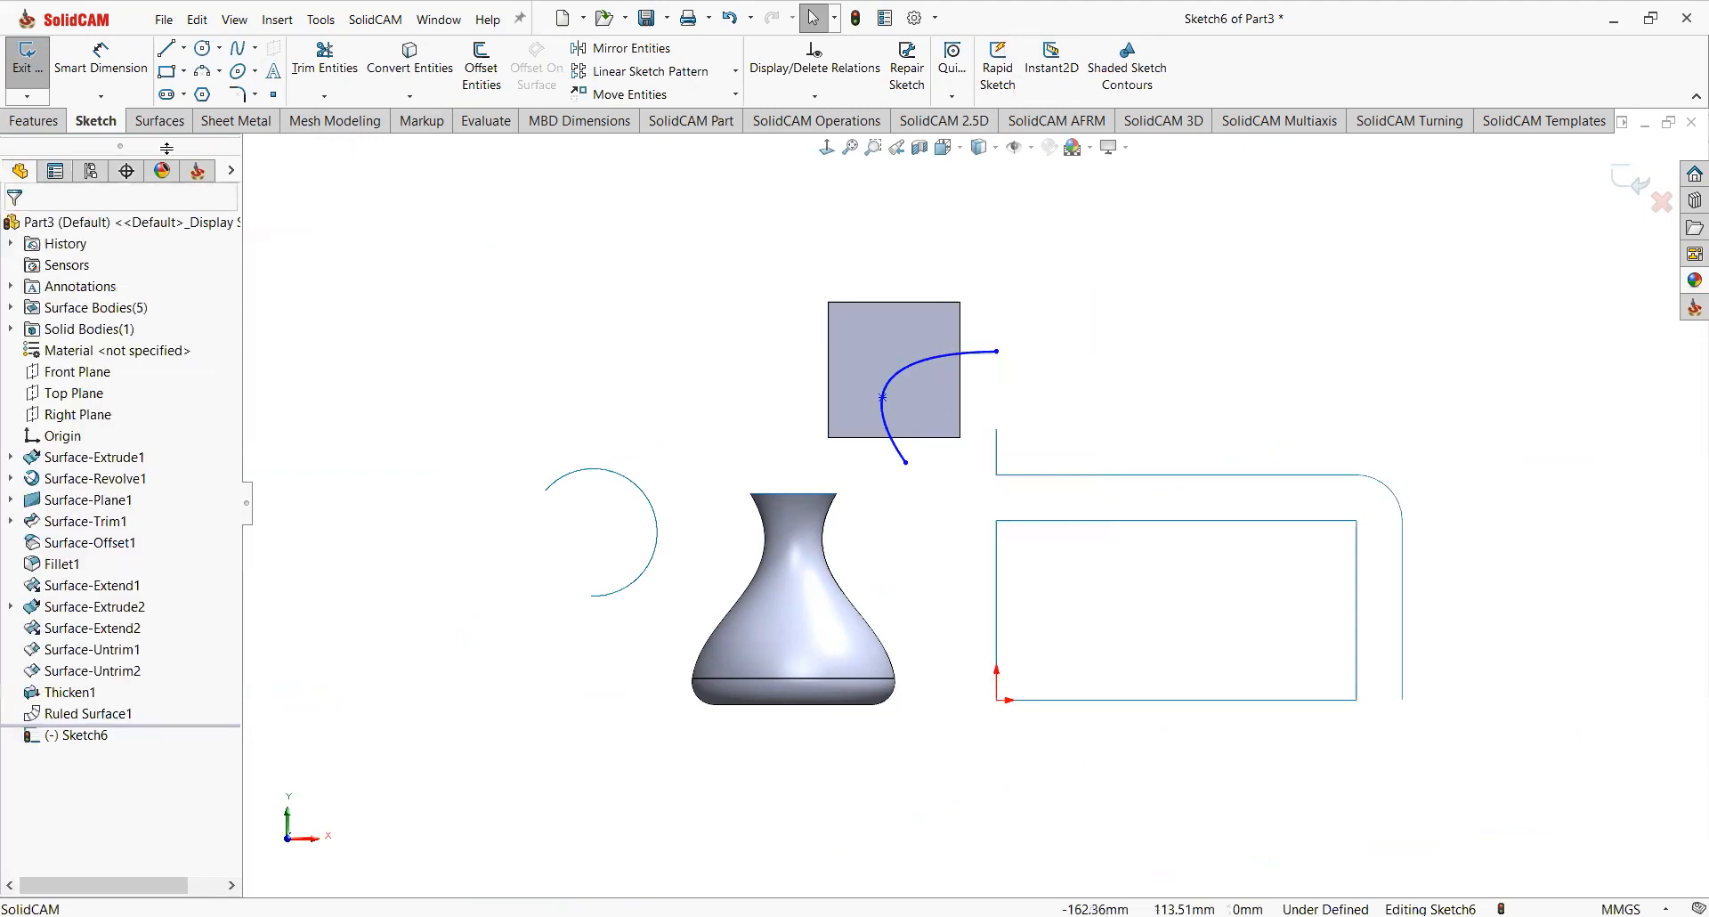
Extrude the spline as a surface 20 mm Blind in the reversed direction, passing through the thickened plate.
click(178, 122)
click(34, 64)
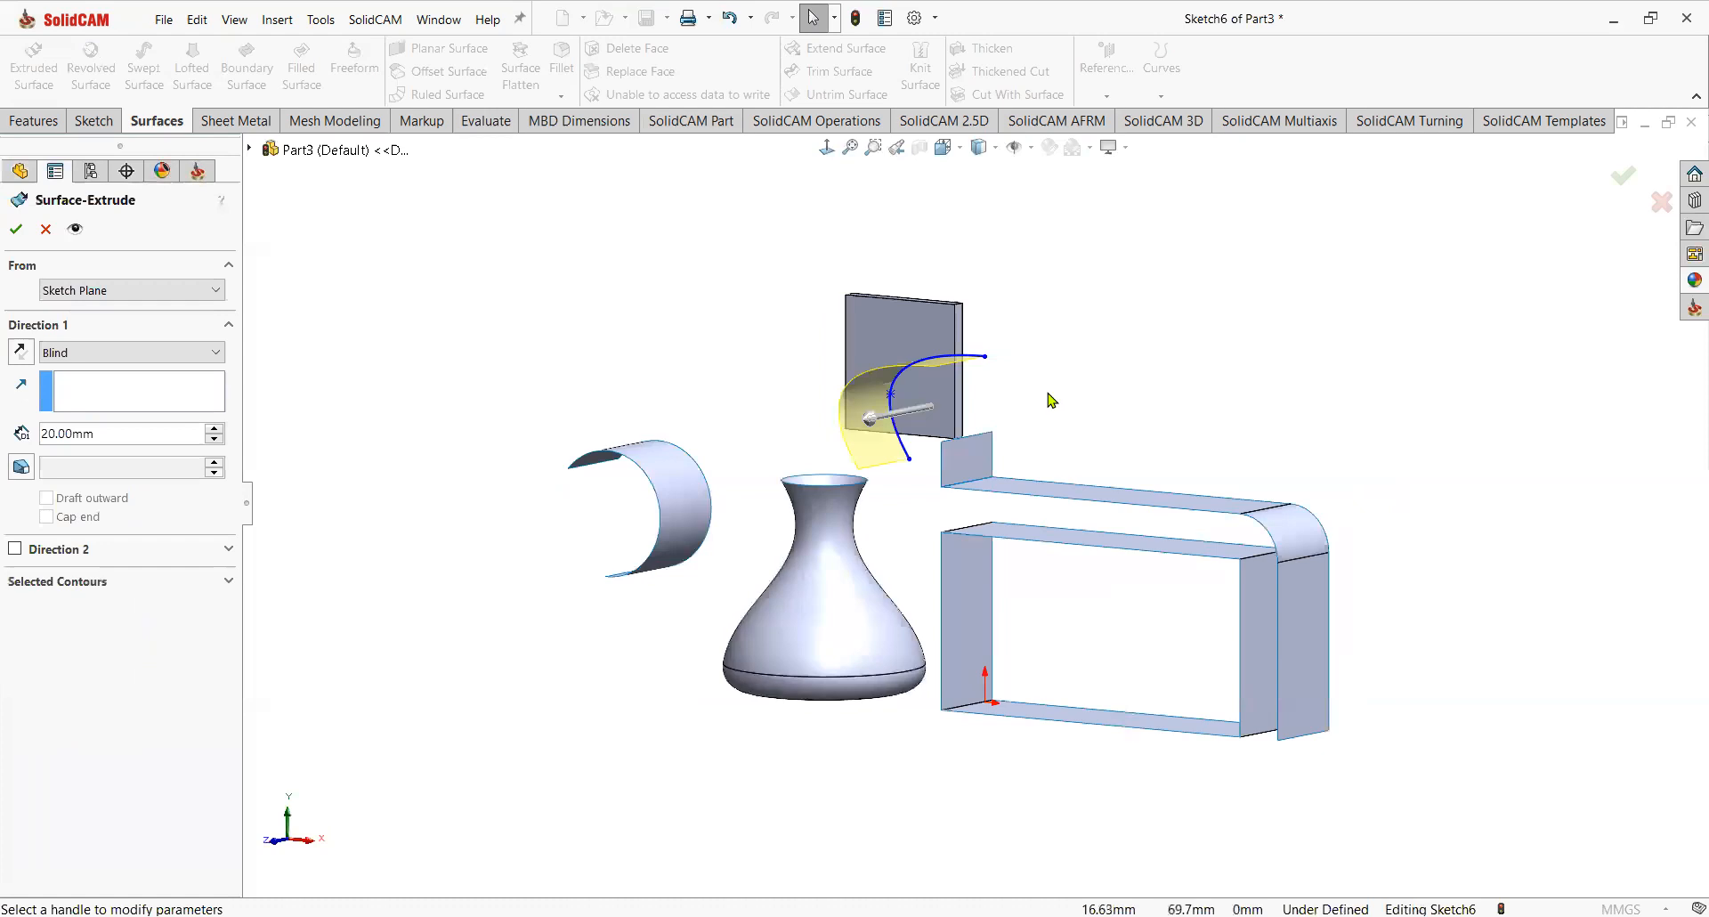
click(19, 352)
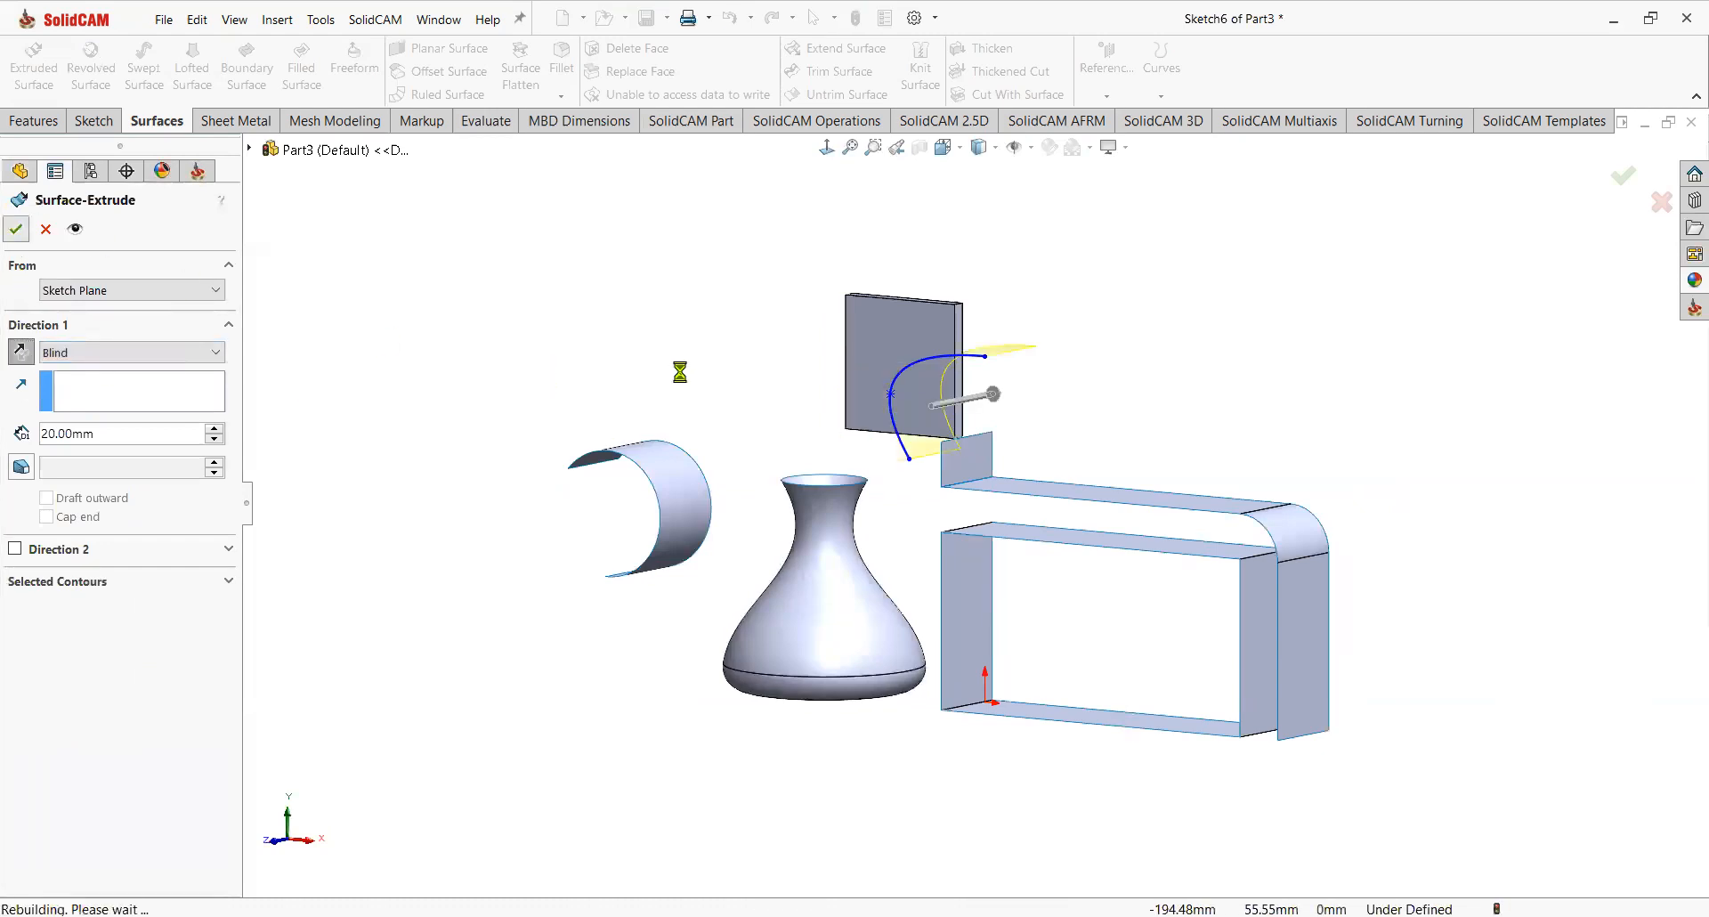
key(Return)
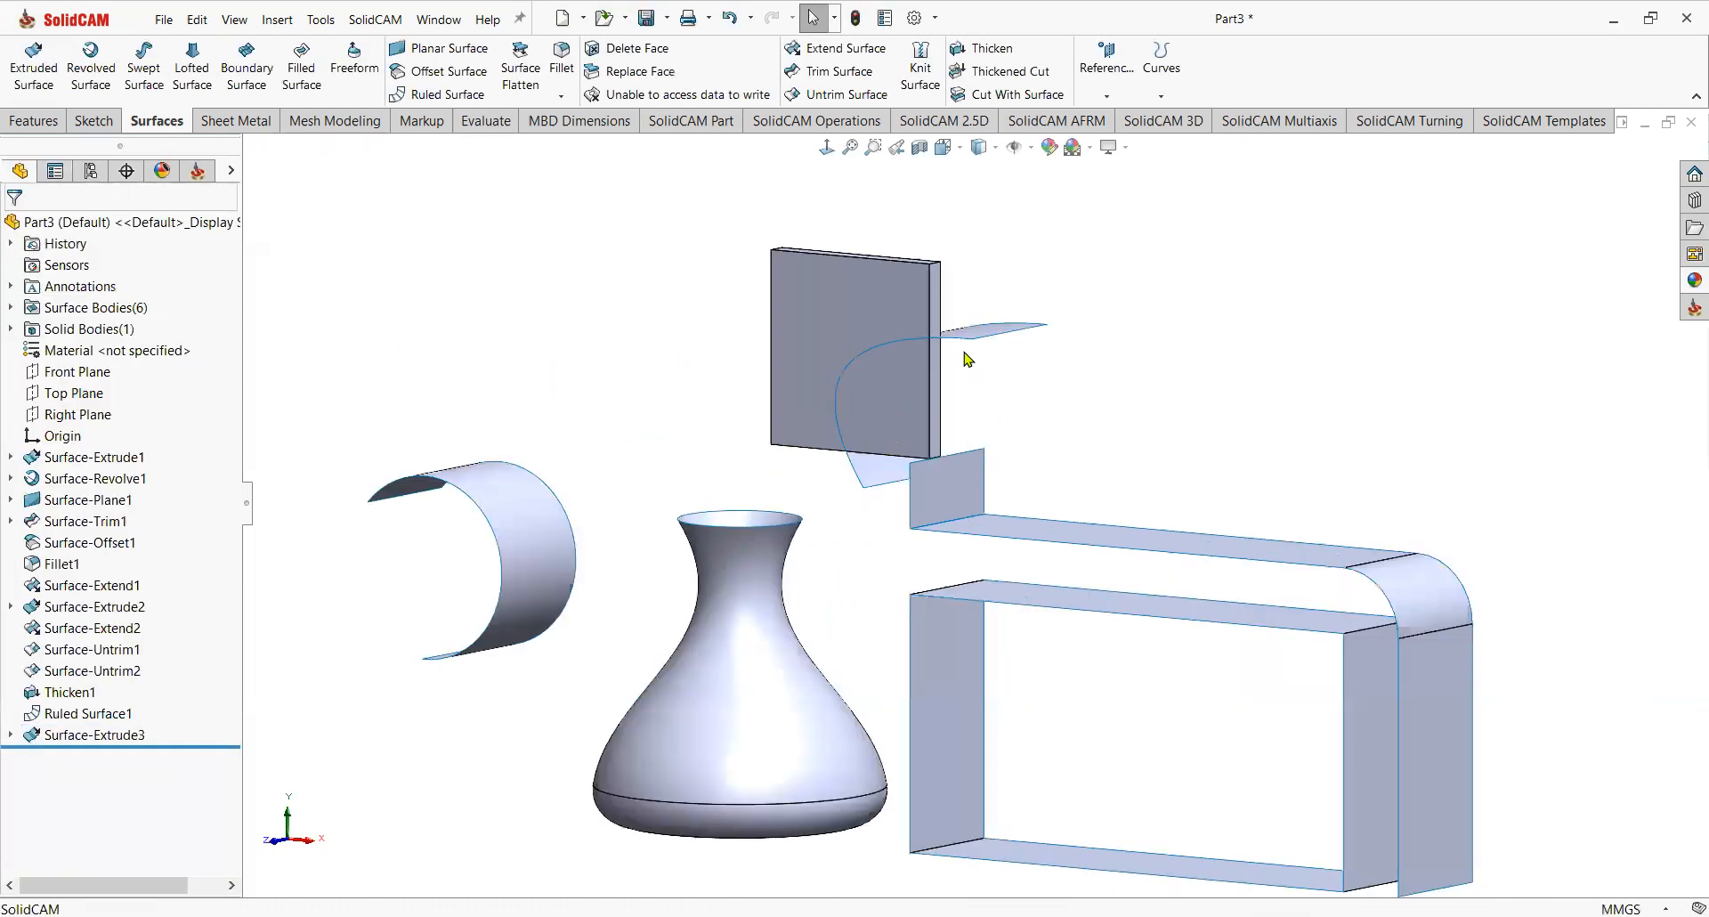
Cut the thickened plate with the curved extruded surface, removing the larger portion outside the curve and keeping the corner inside it.
click(972, 331)
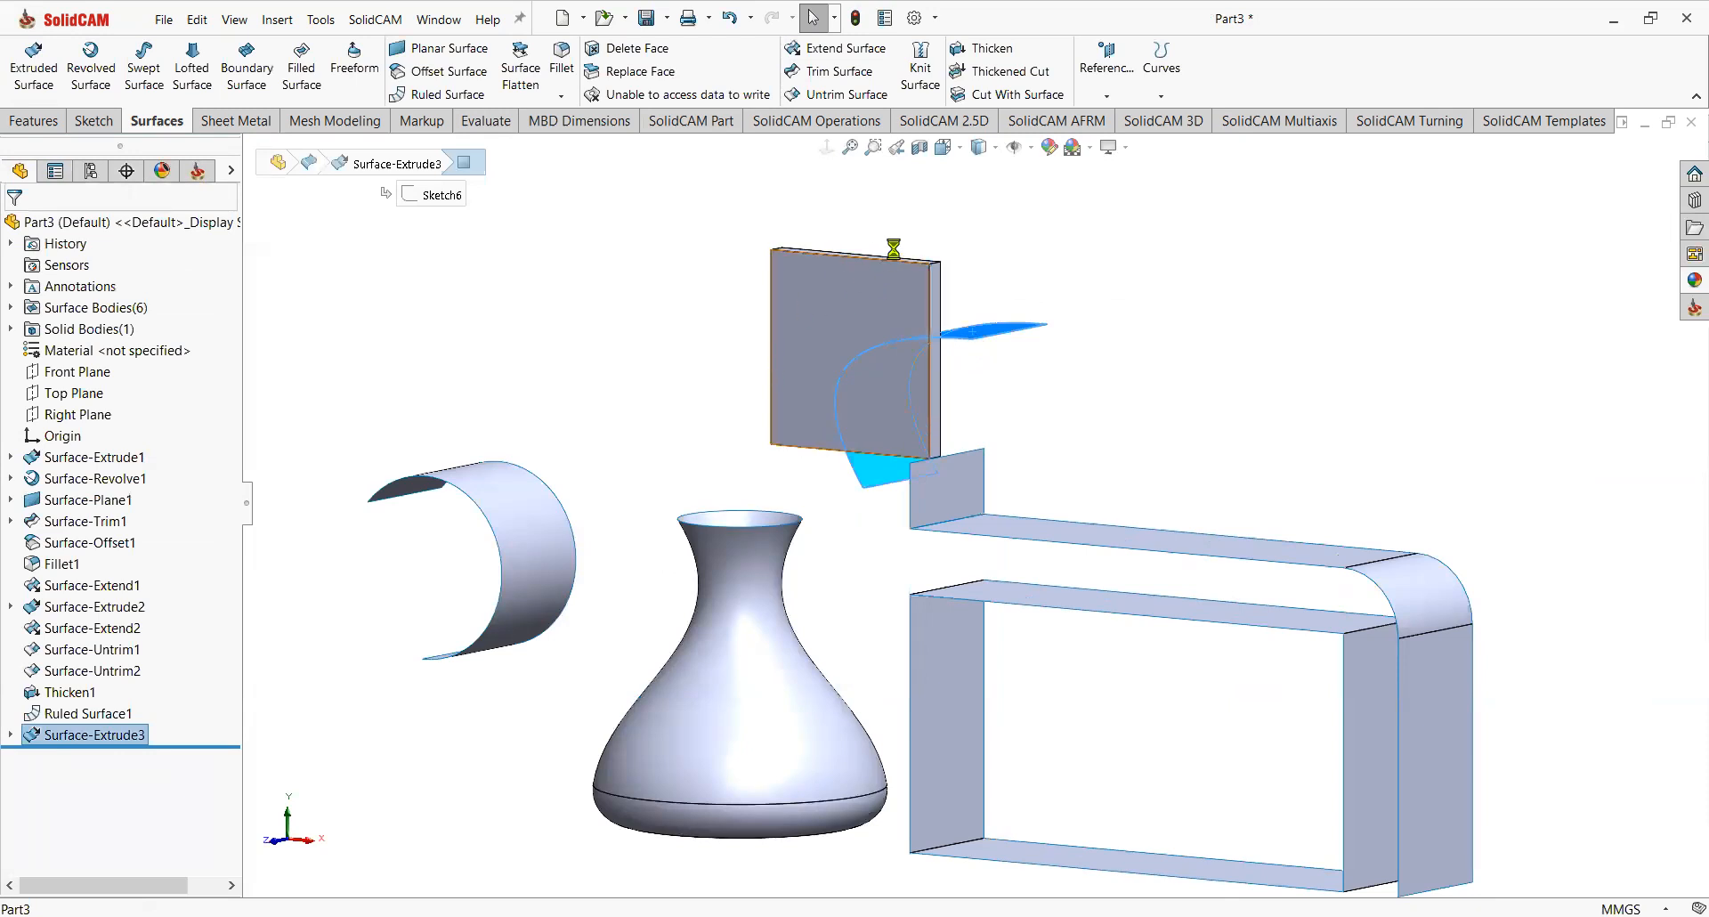
click(1015, 95)
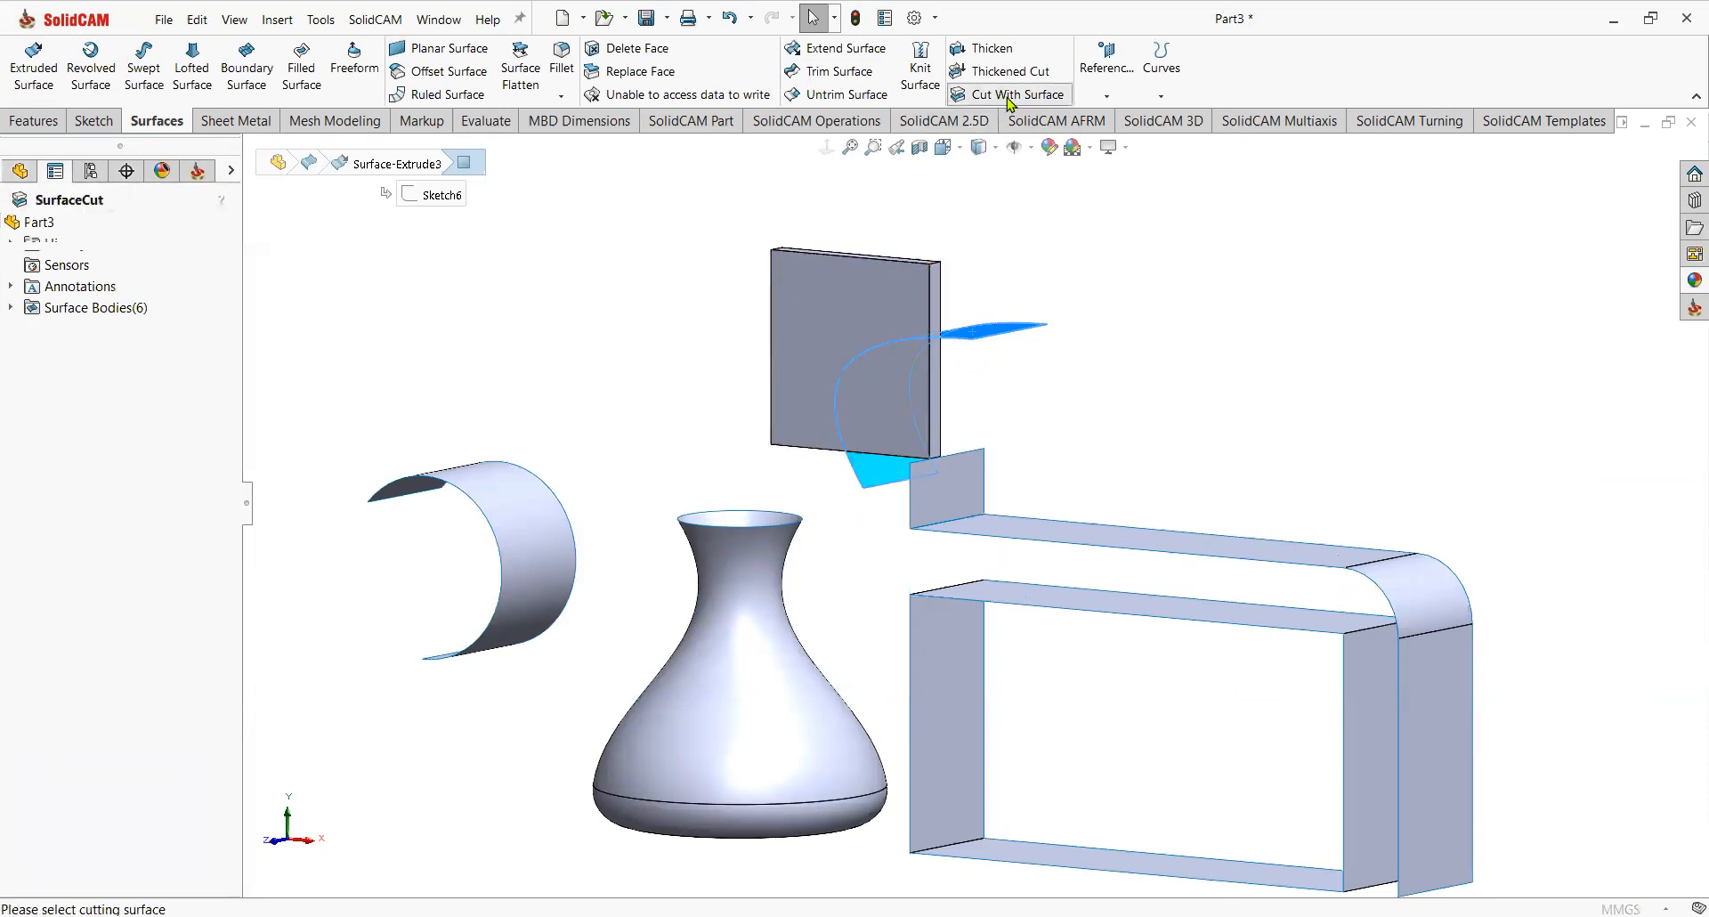
click(995, 330)
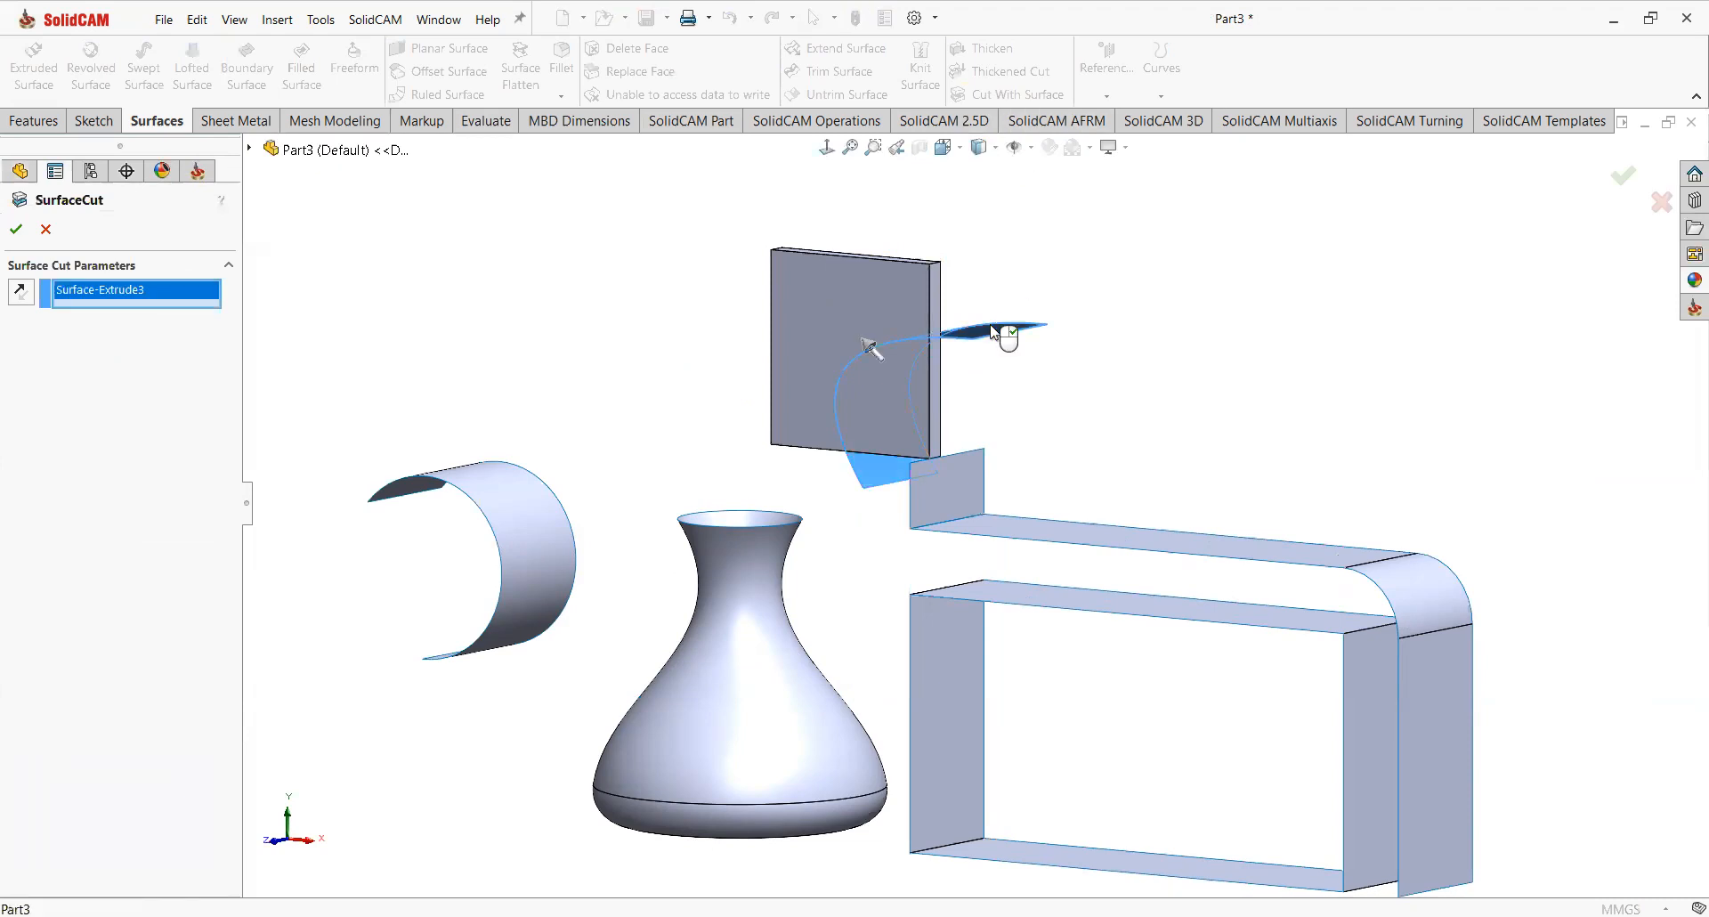
key(Left)
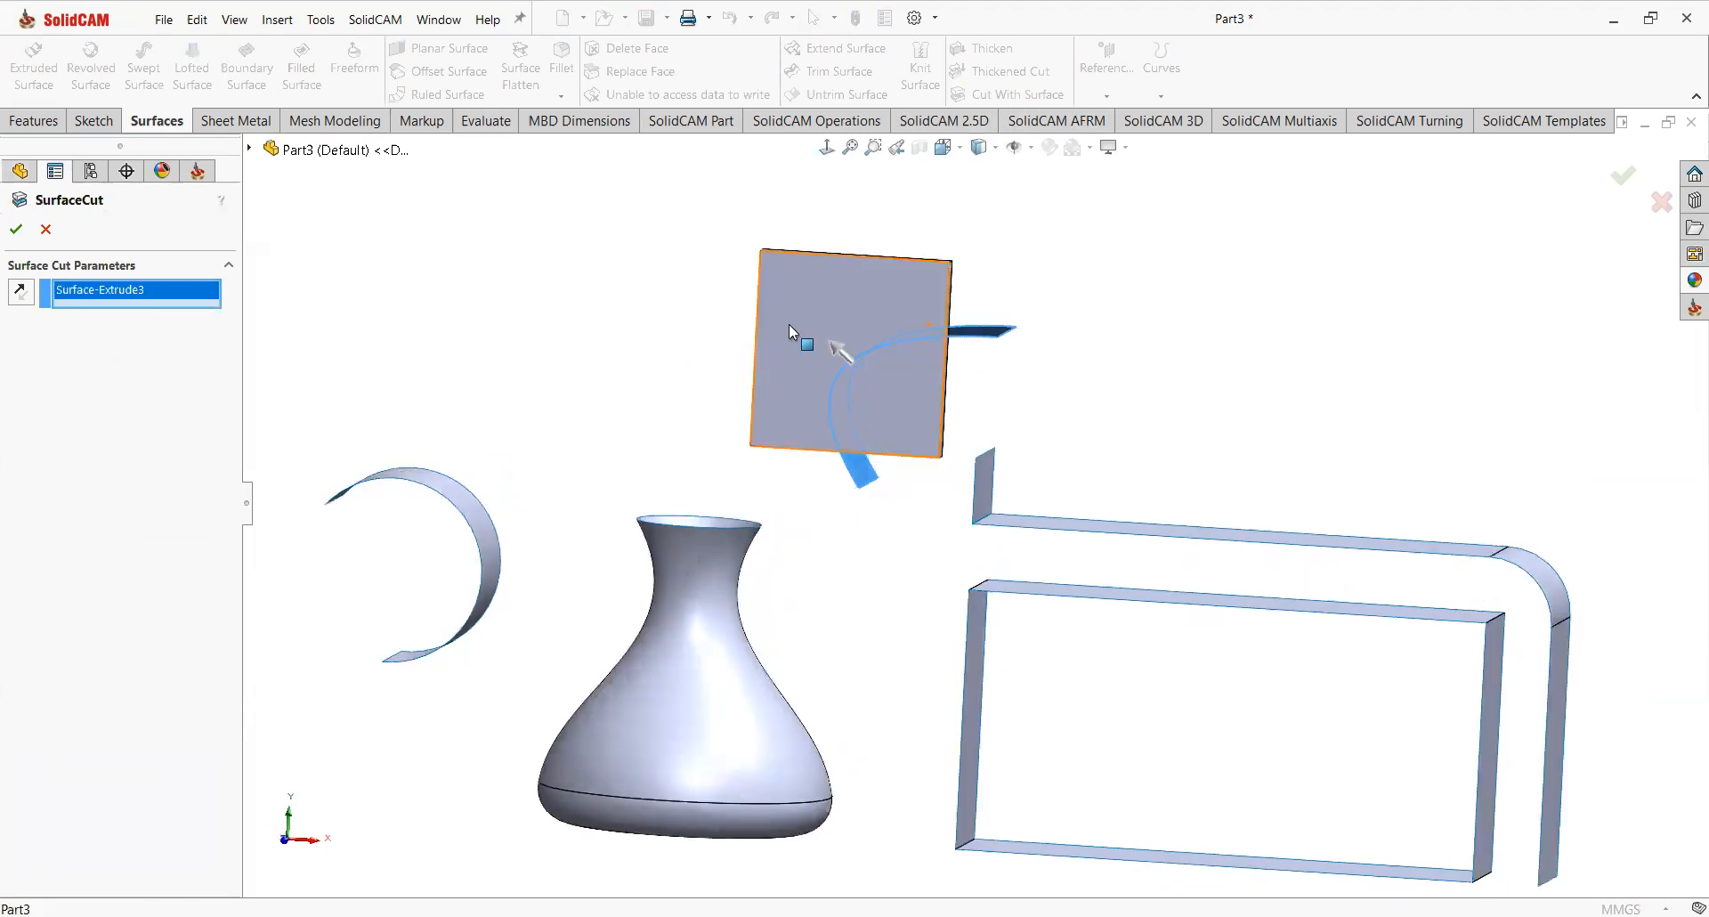
click(20, 293)
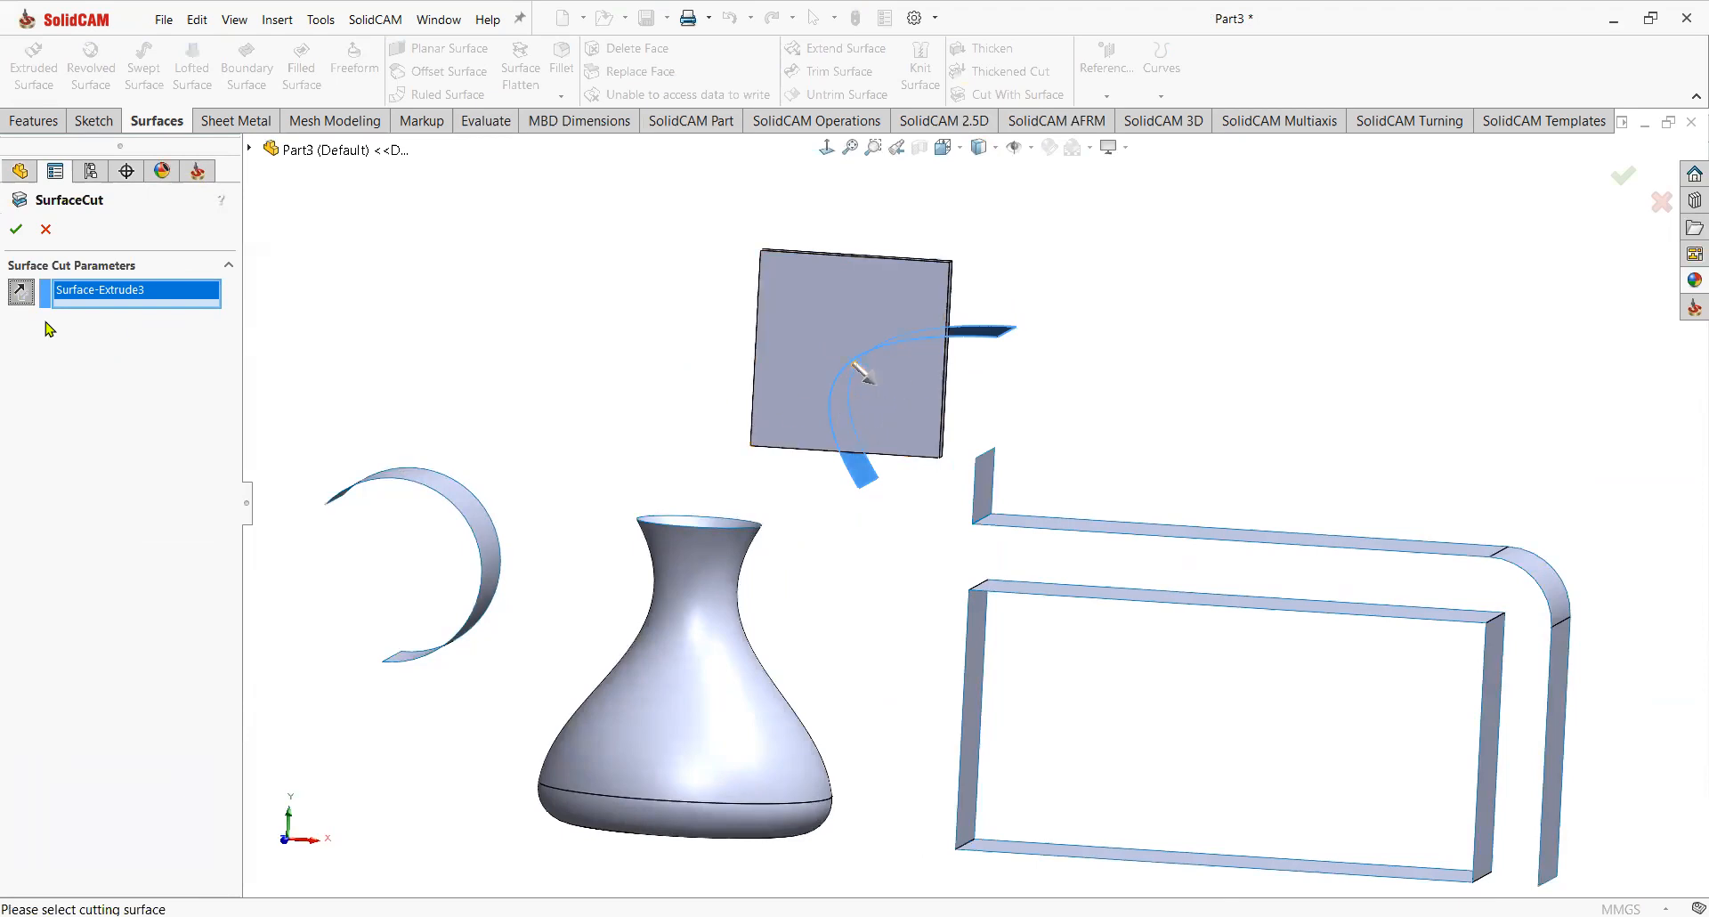
click(19, 294)
click(16, 229)
mouse_move(975, 476)
middle_down()
mouse_move(1023, 427)
mouse_move(961, 429)
mouse_move(1007, 477)
middle_up()
scroll(1048, 392, down, 3)
mouse_move(1048, 392)
middle_down()
mouse_move(1106, 565)
mouse_move(1065, 549)
mouse_move(1050, 367)
mouse_move(1133, 396)
mouse_move(1080, 398)
middle_up()
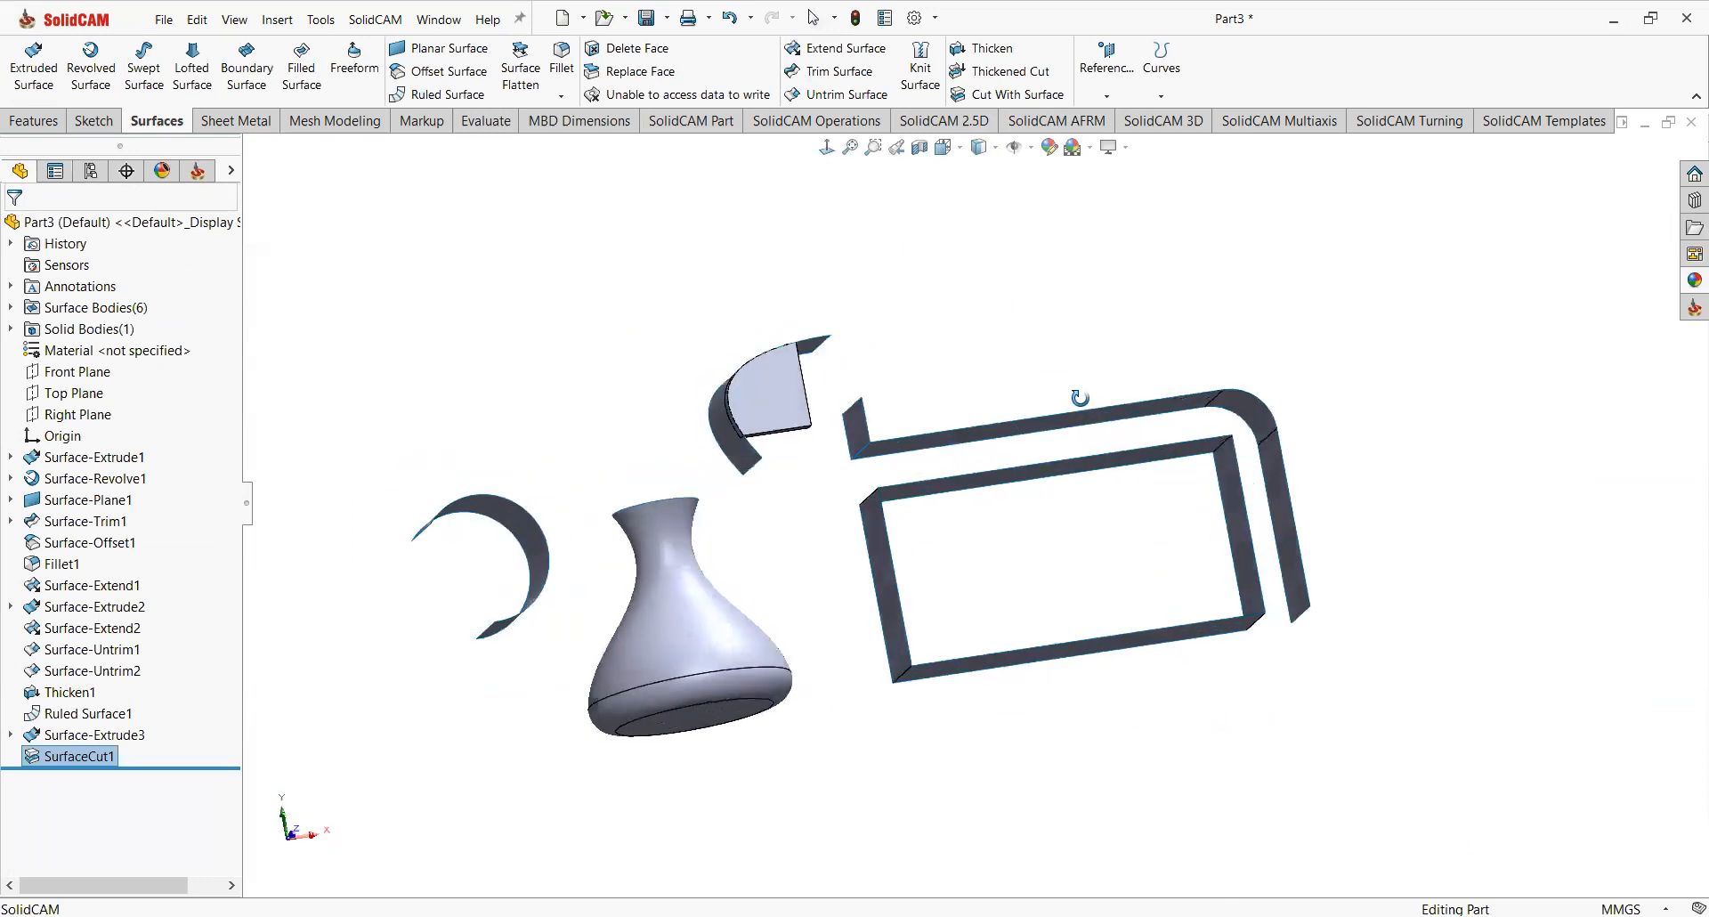
scroll(1083, 402, down, 1)
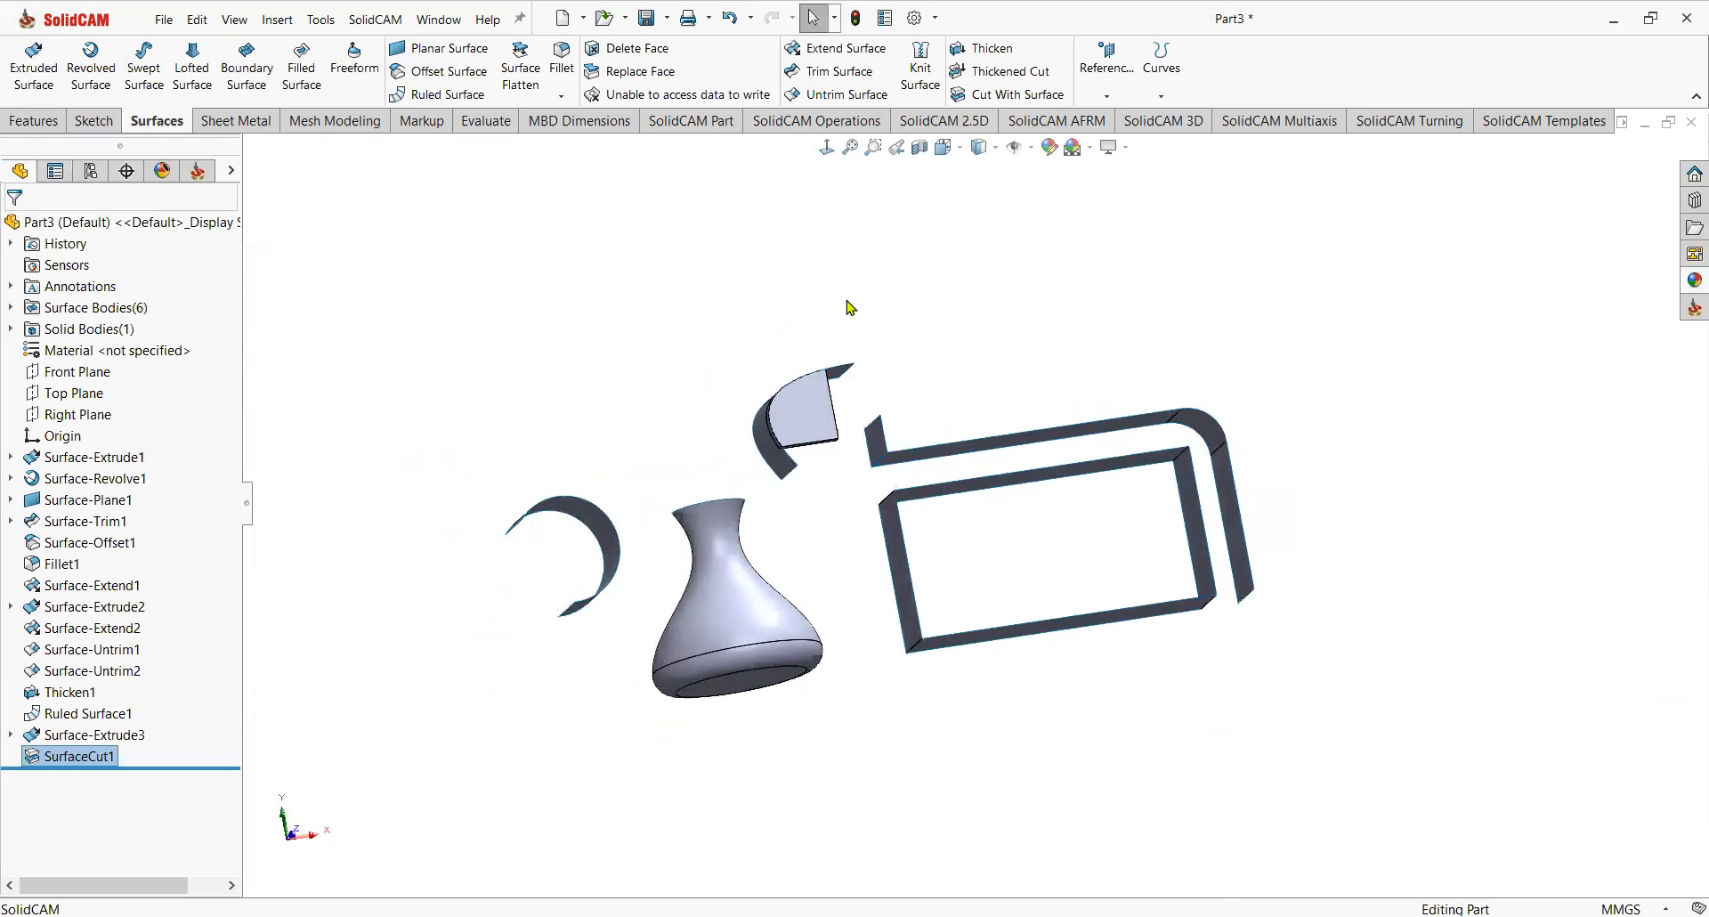